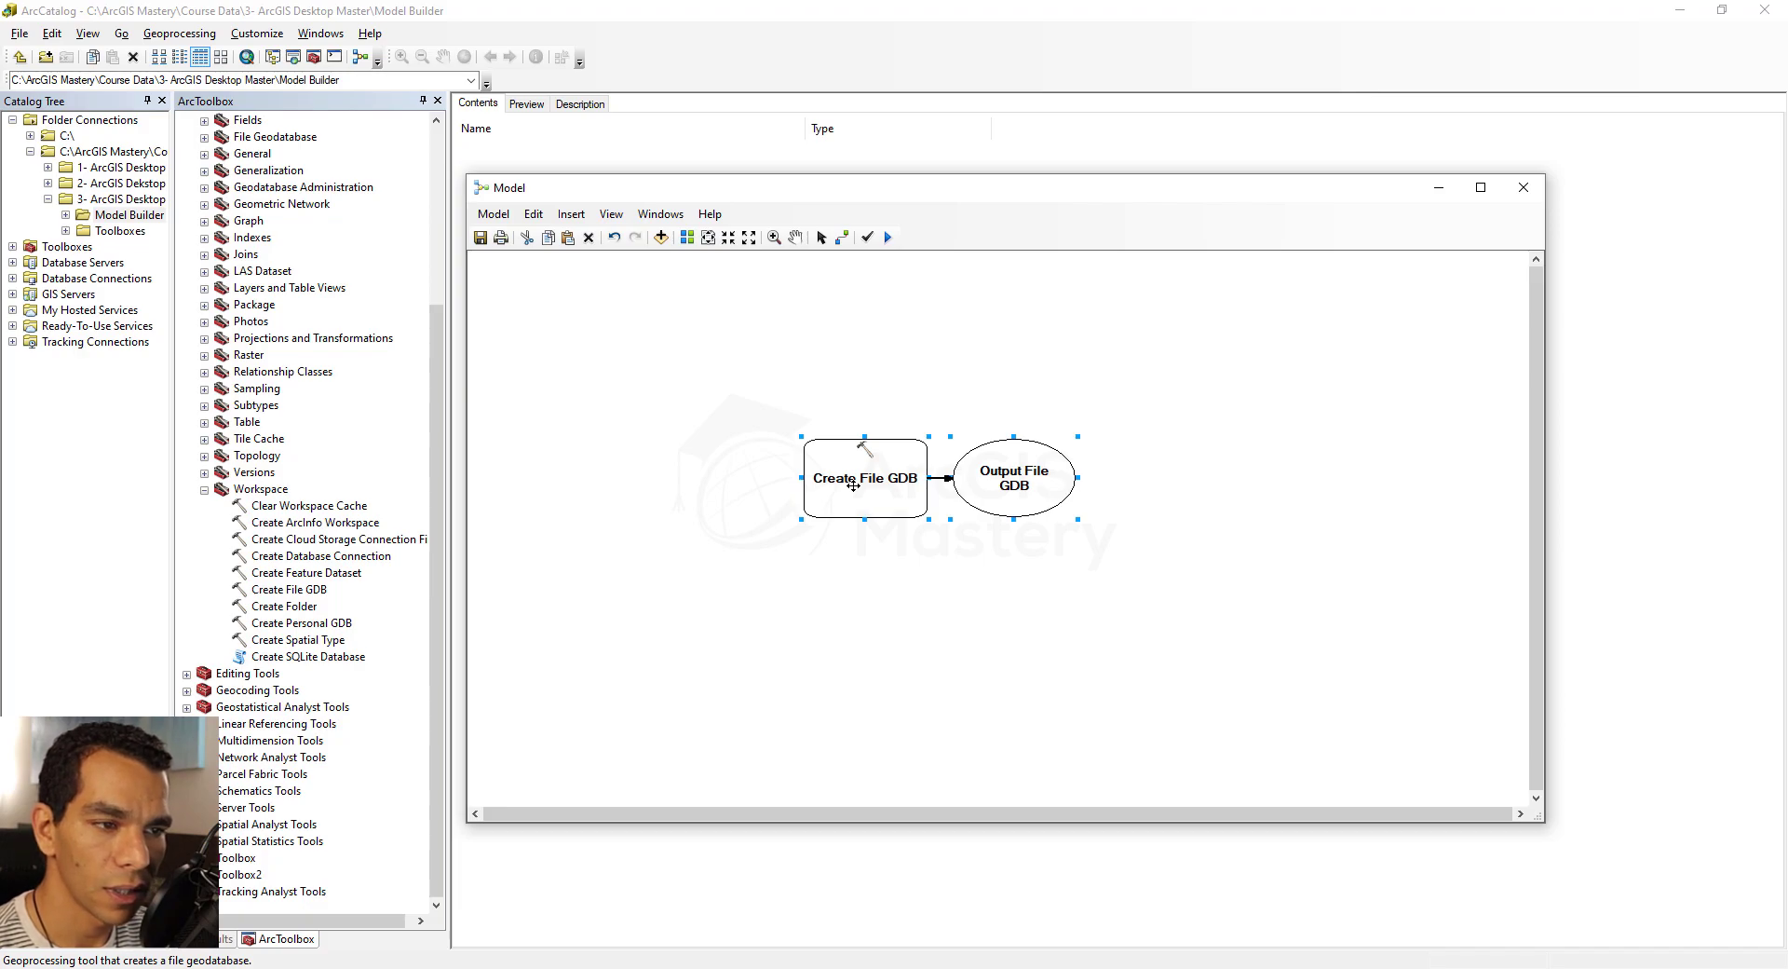
# Step: Configure the Create File GDB tool with the Model Builder folder as location and ClearZonesGDB as the geodatabase name
pyautogui.doubleClick(855, 470)
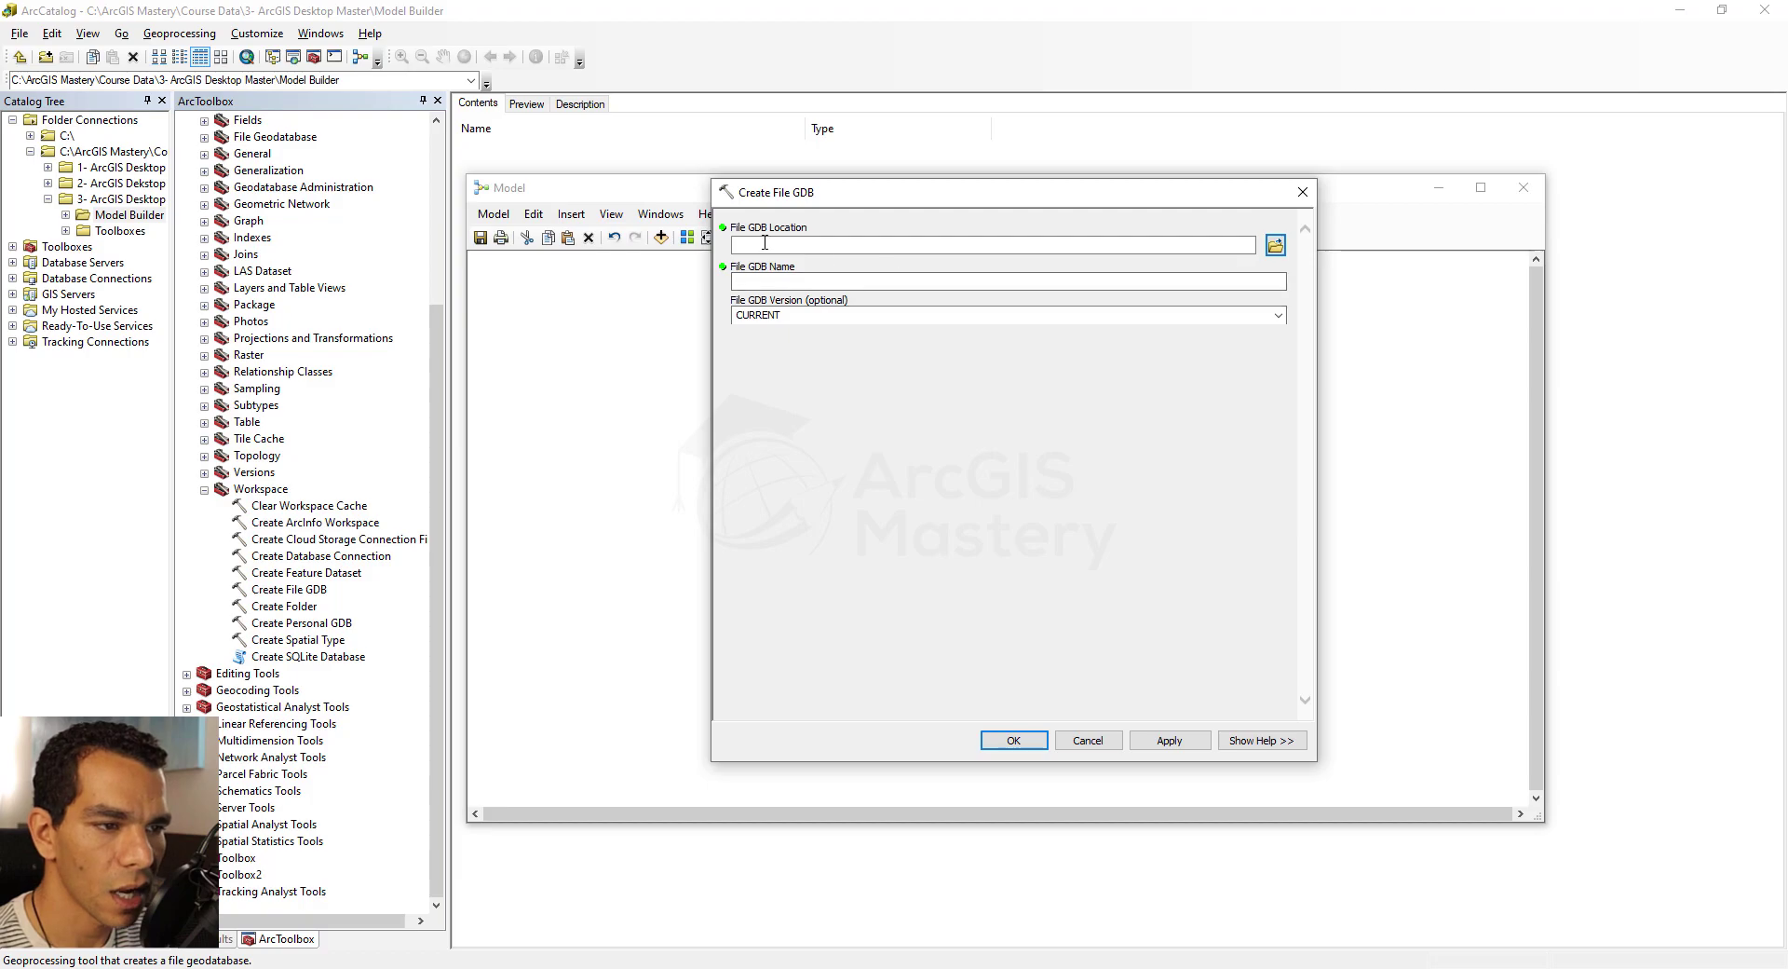
pyautogui.click(1276, 246)
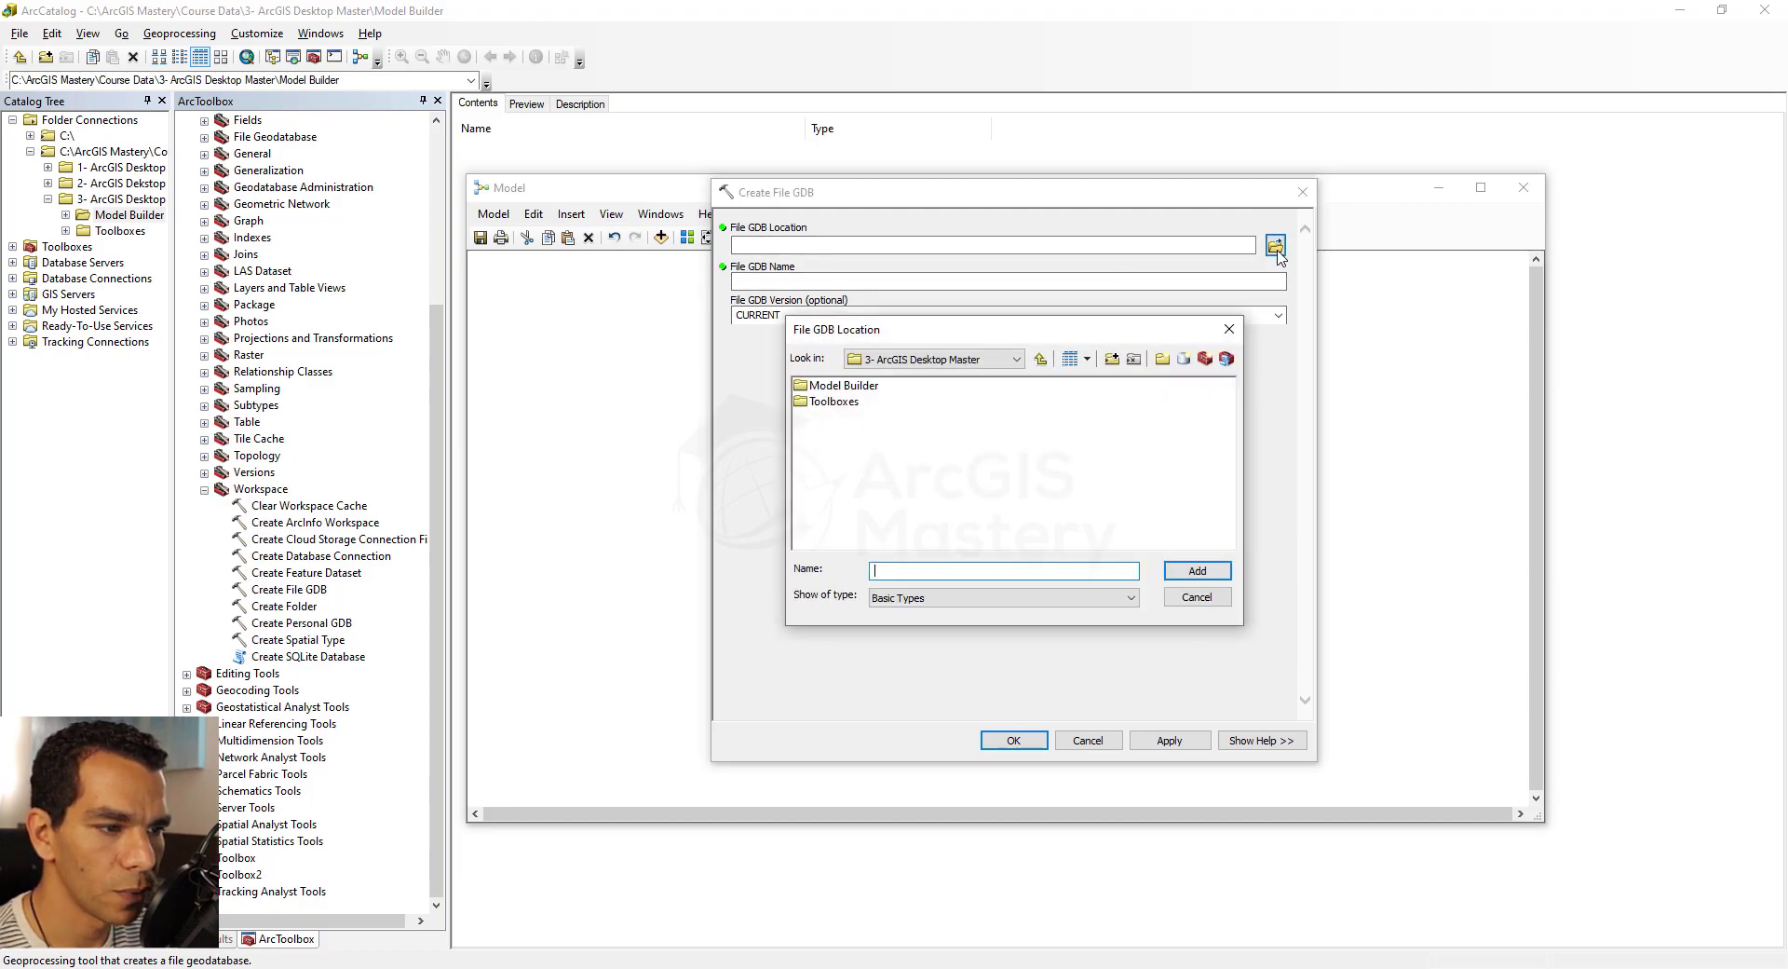
pyautogui.click(844, 386)
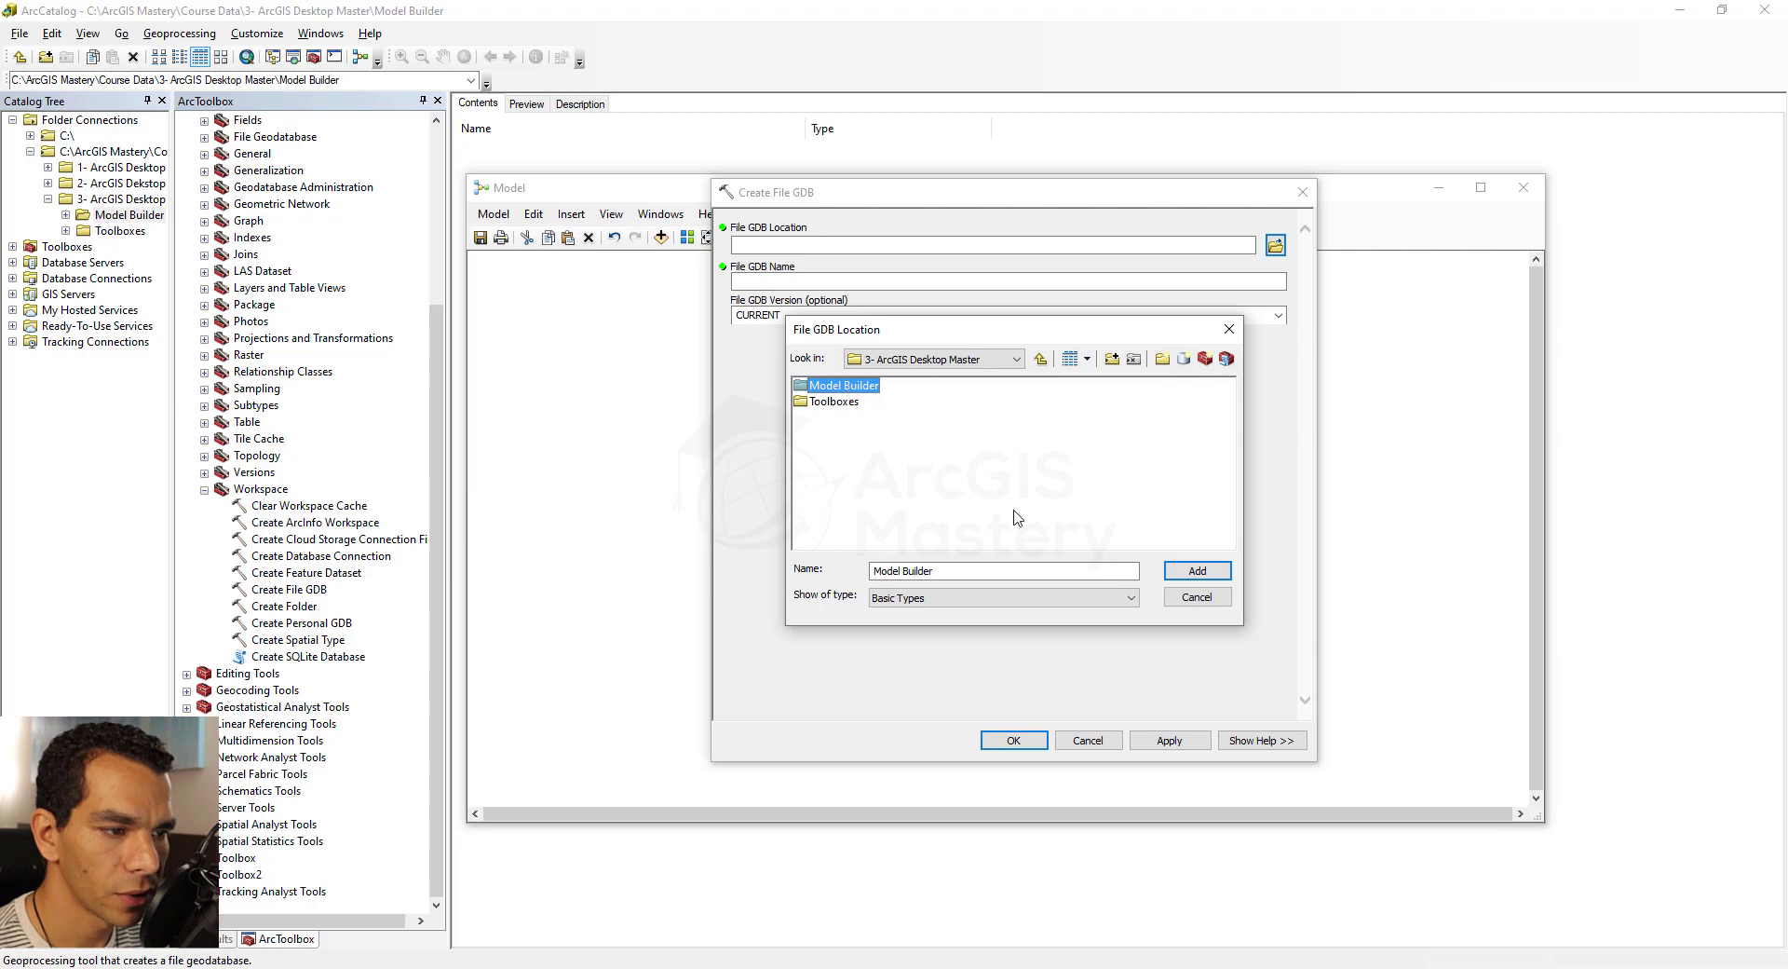
pyautogui.click(1196, 570)
pyautogui.click(1022, 282)
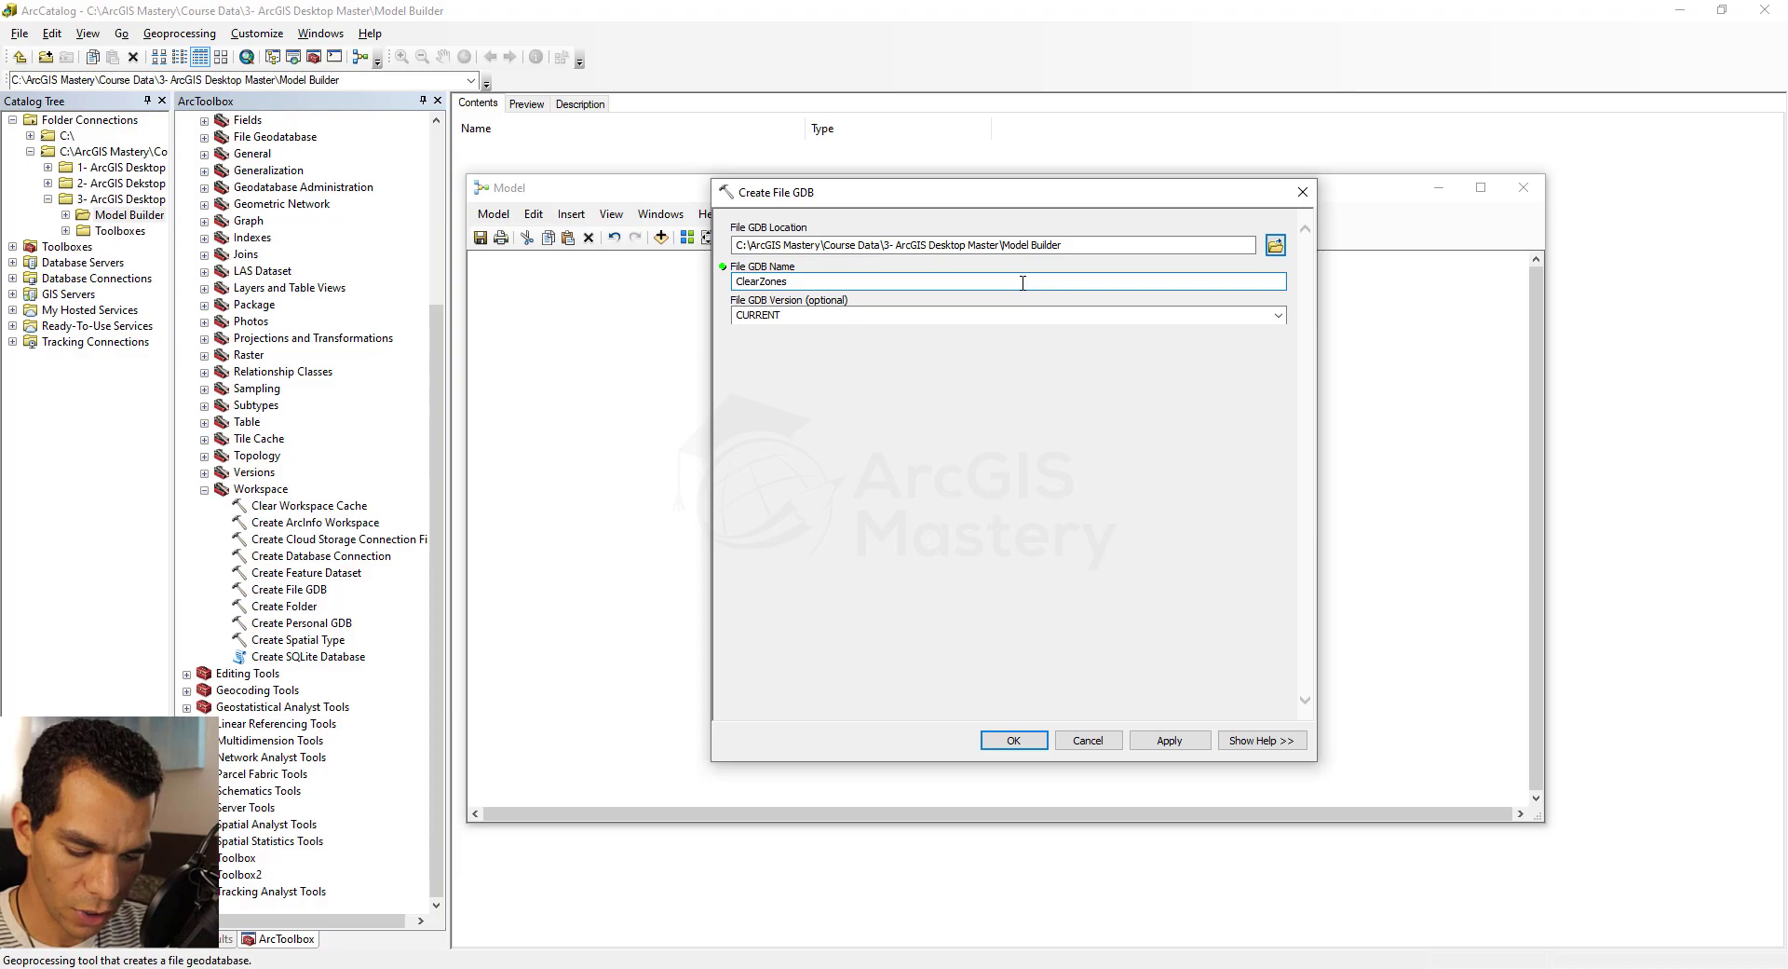
pyautogui.write('ClearZonesGDB')
pyautogui.click(1013, 739)
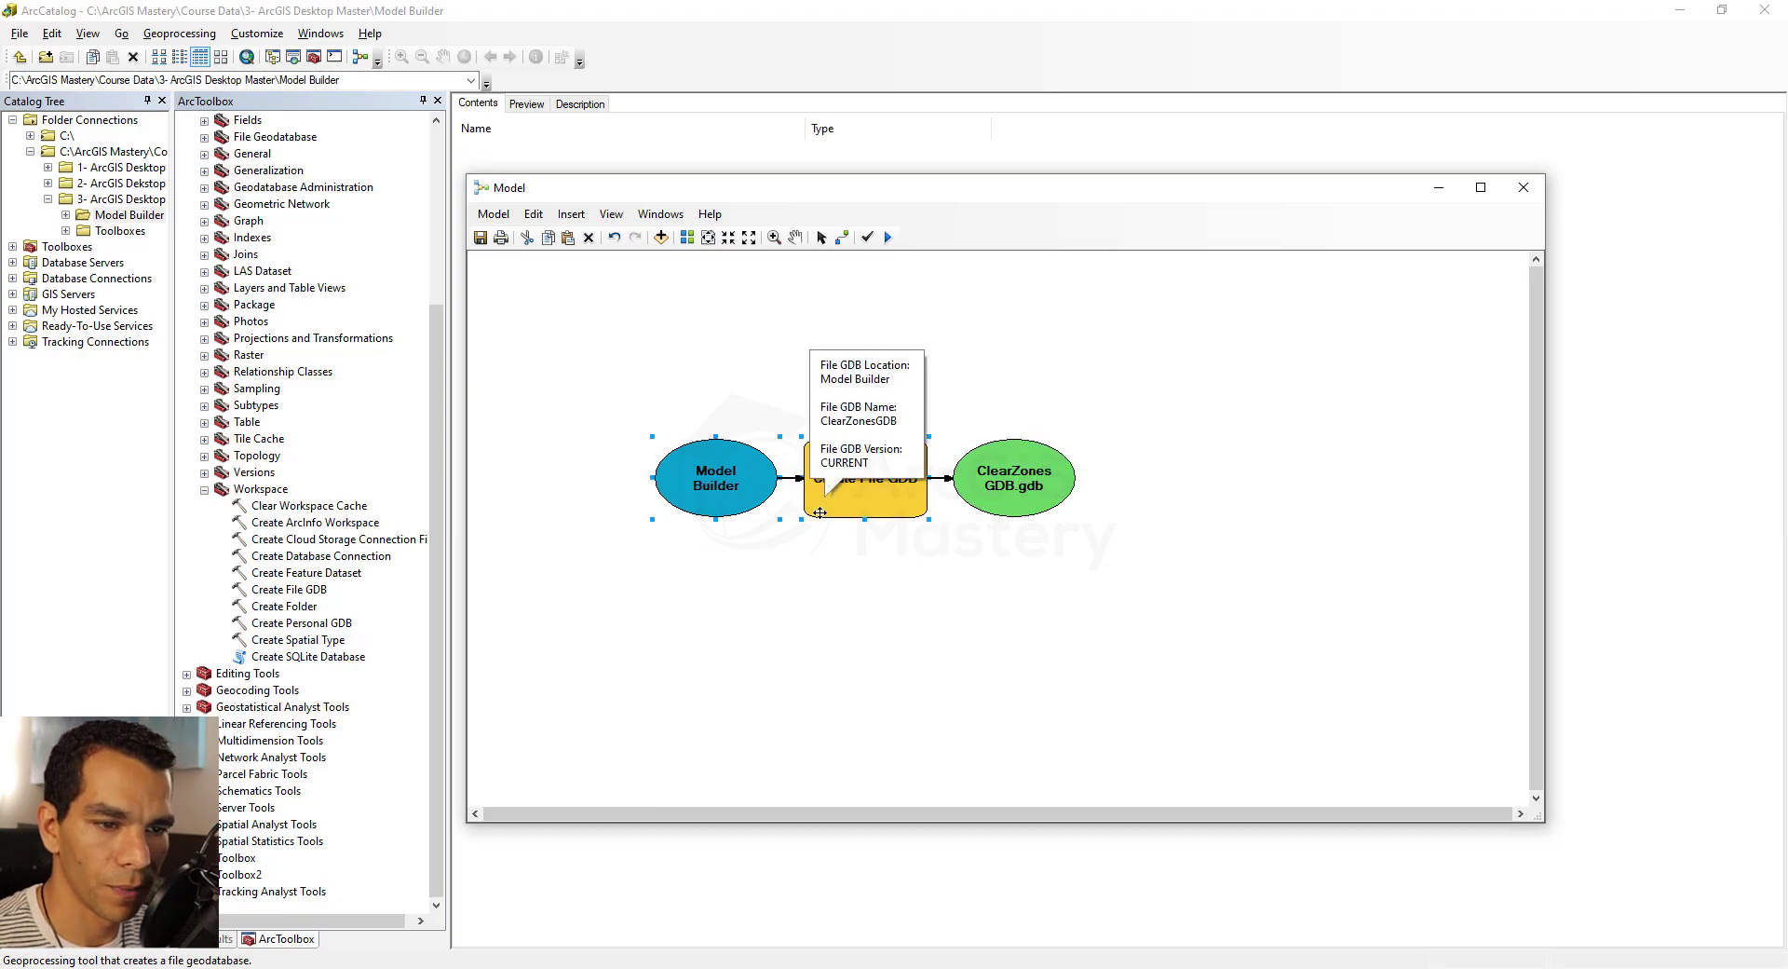
# Step: Review the workflow list in Word, then return to ArcCatalog and collapse the Data Management Tools toolbox
pyautogui.hotkey('alt', 'Tab')
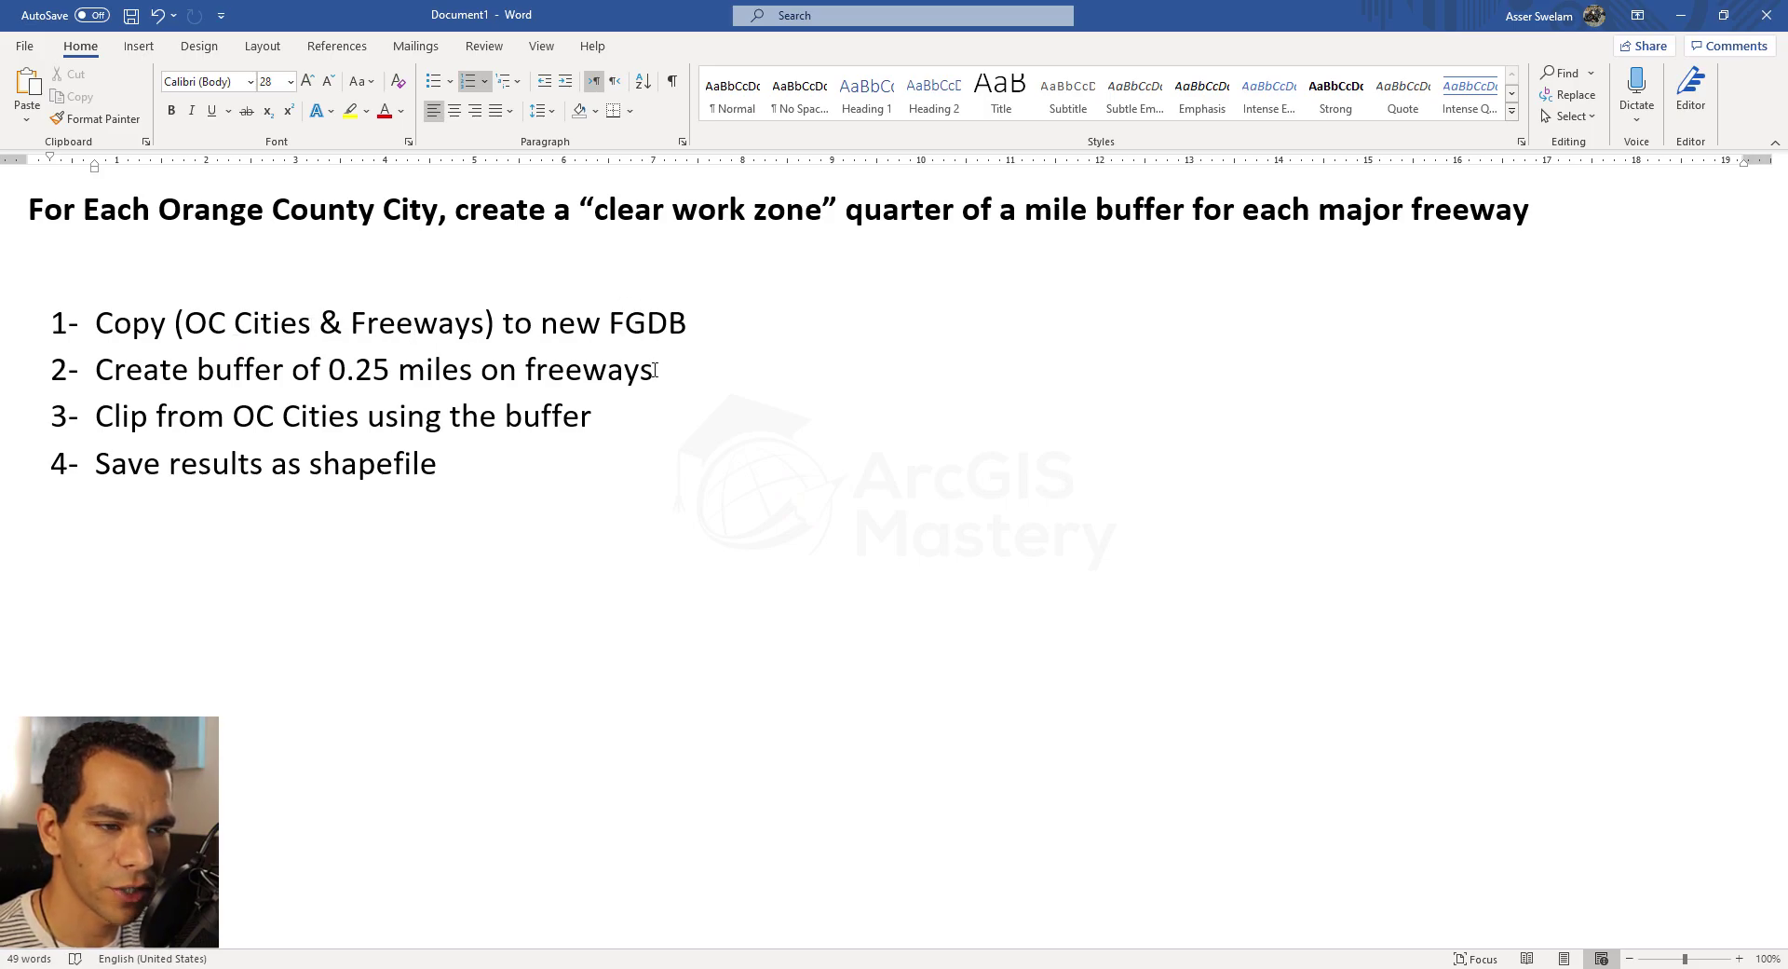
pyautogui.hotkey('alt', 'Tab')
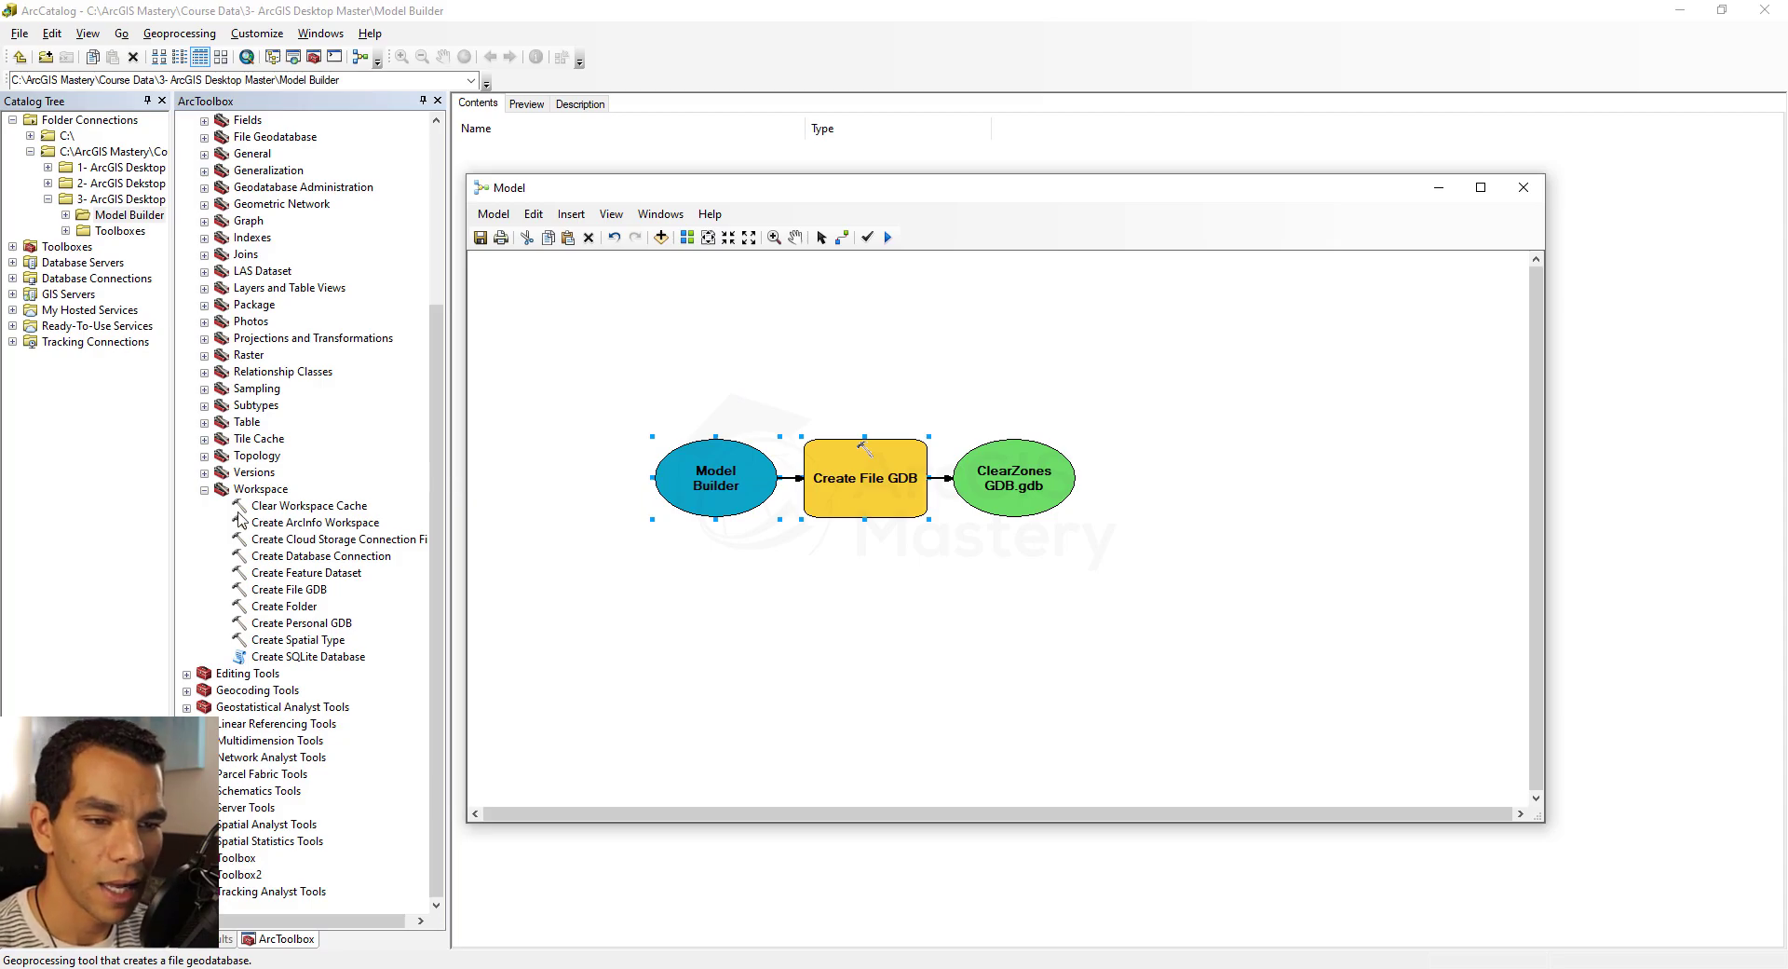
pyautogui.scroll(5, 240, 413)
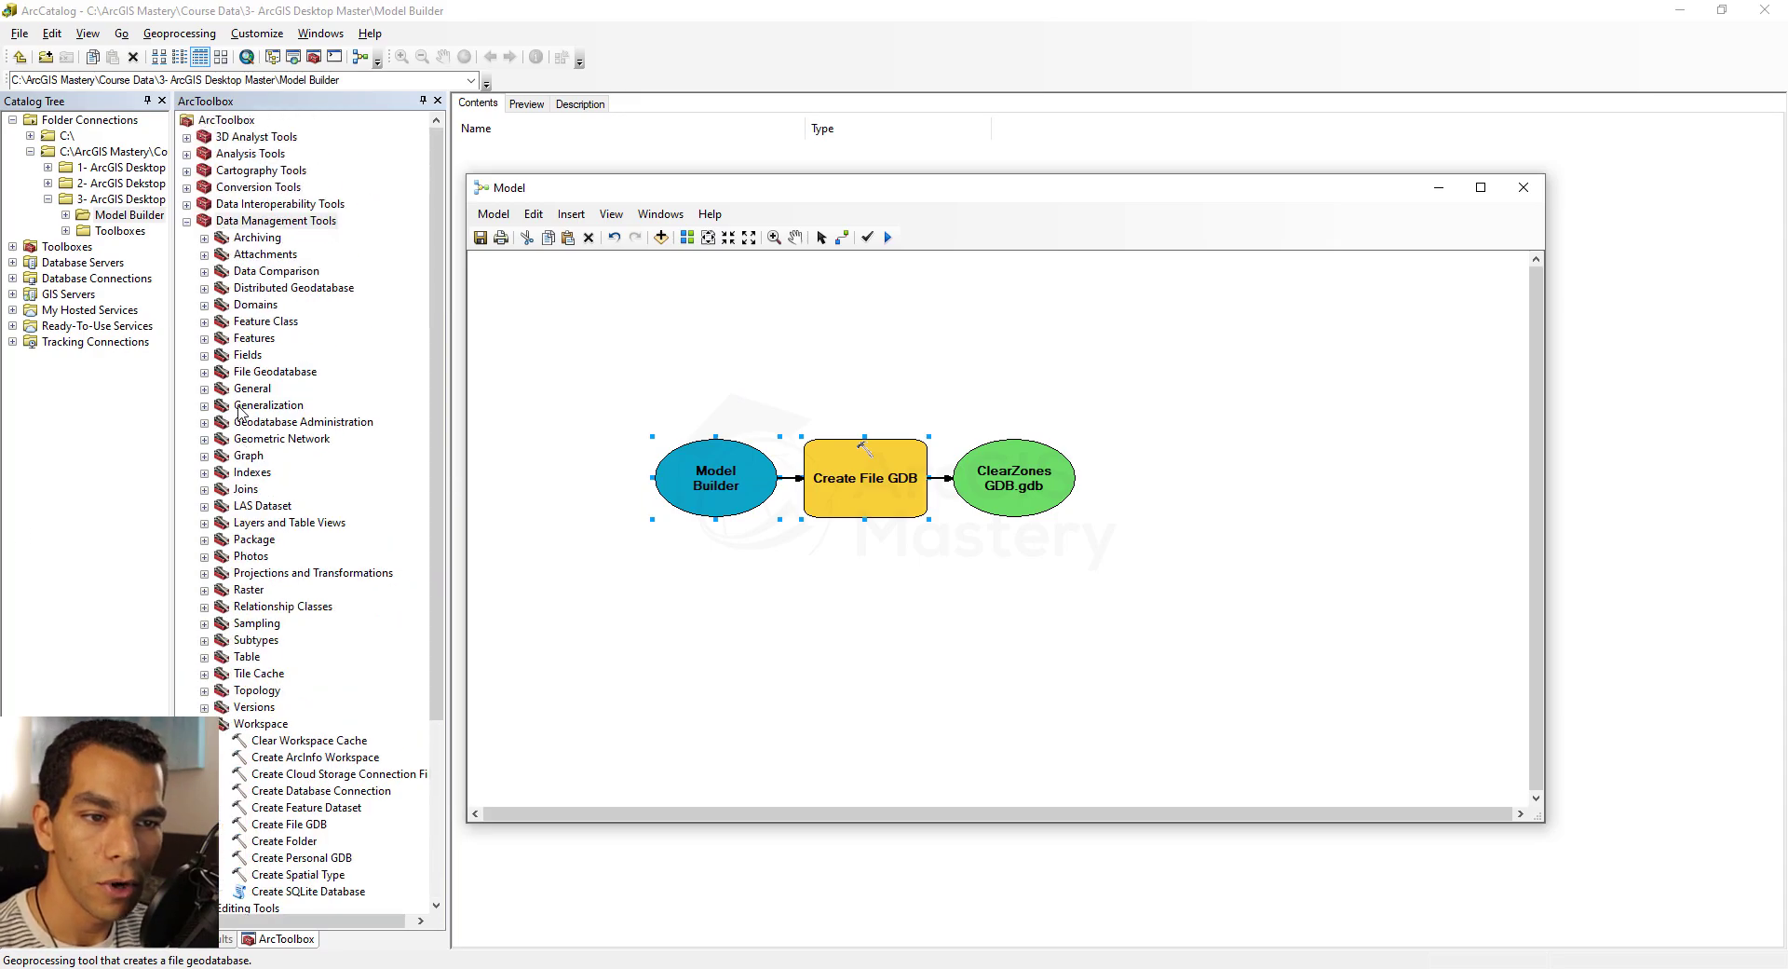
pyautogui.click(187, 221)
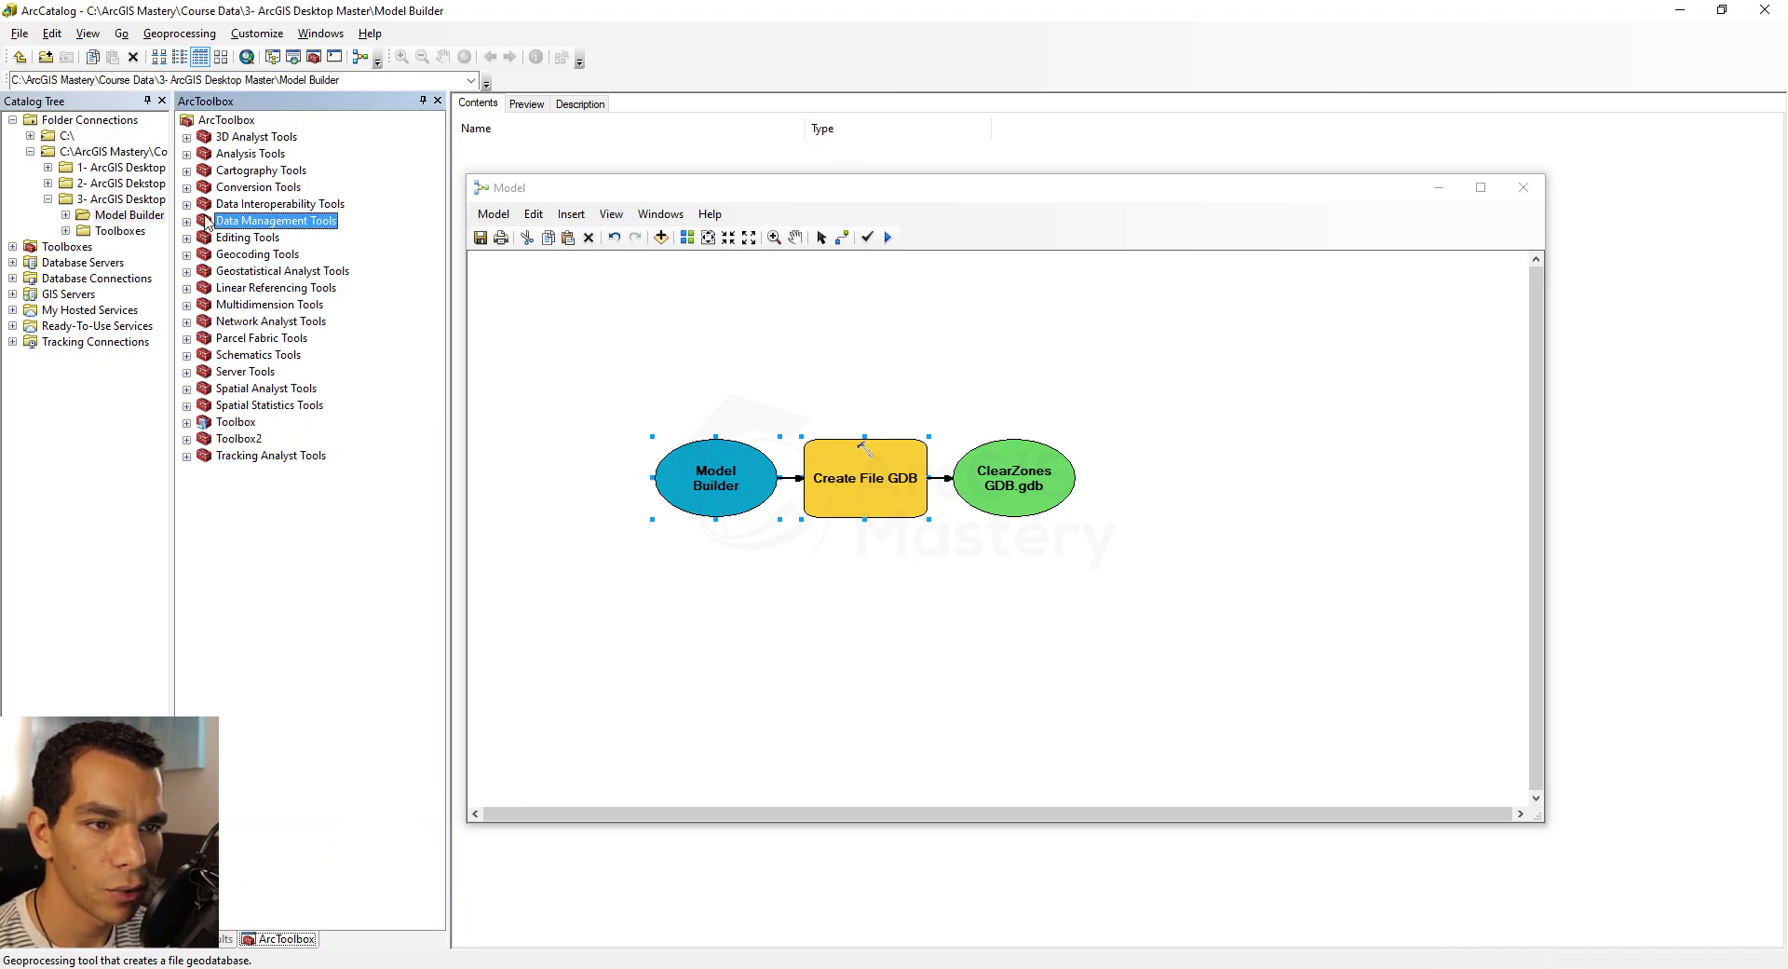
# Step: Search locally for "feature class", moving the model window clear of the search area
pyautogui.click(293, 57)
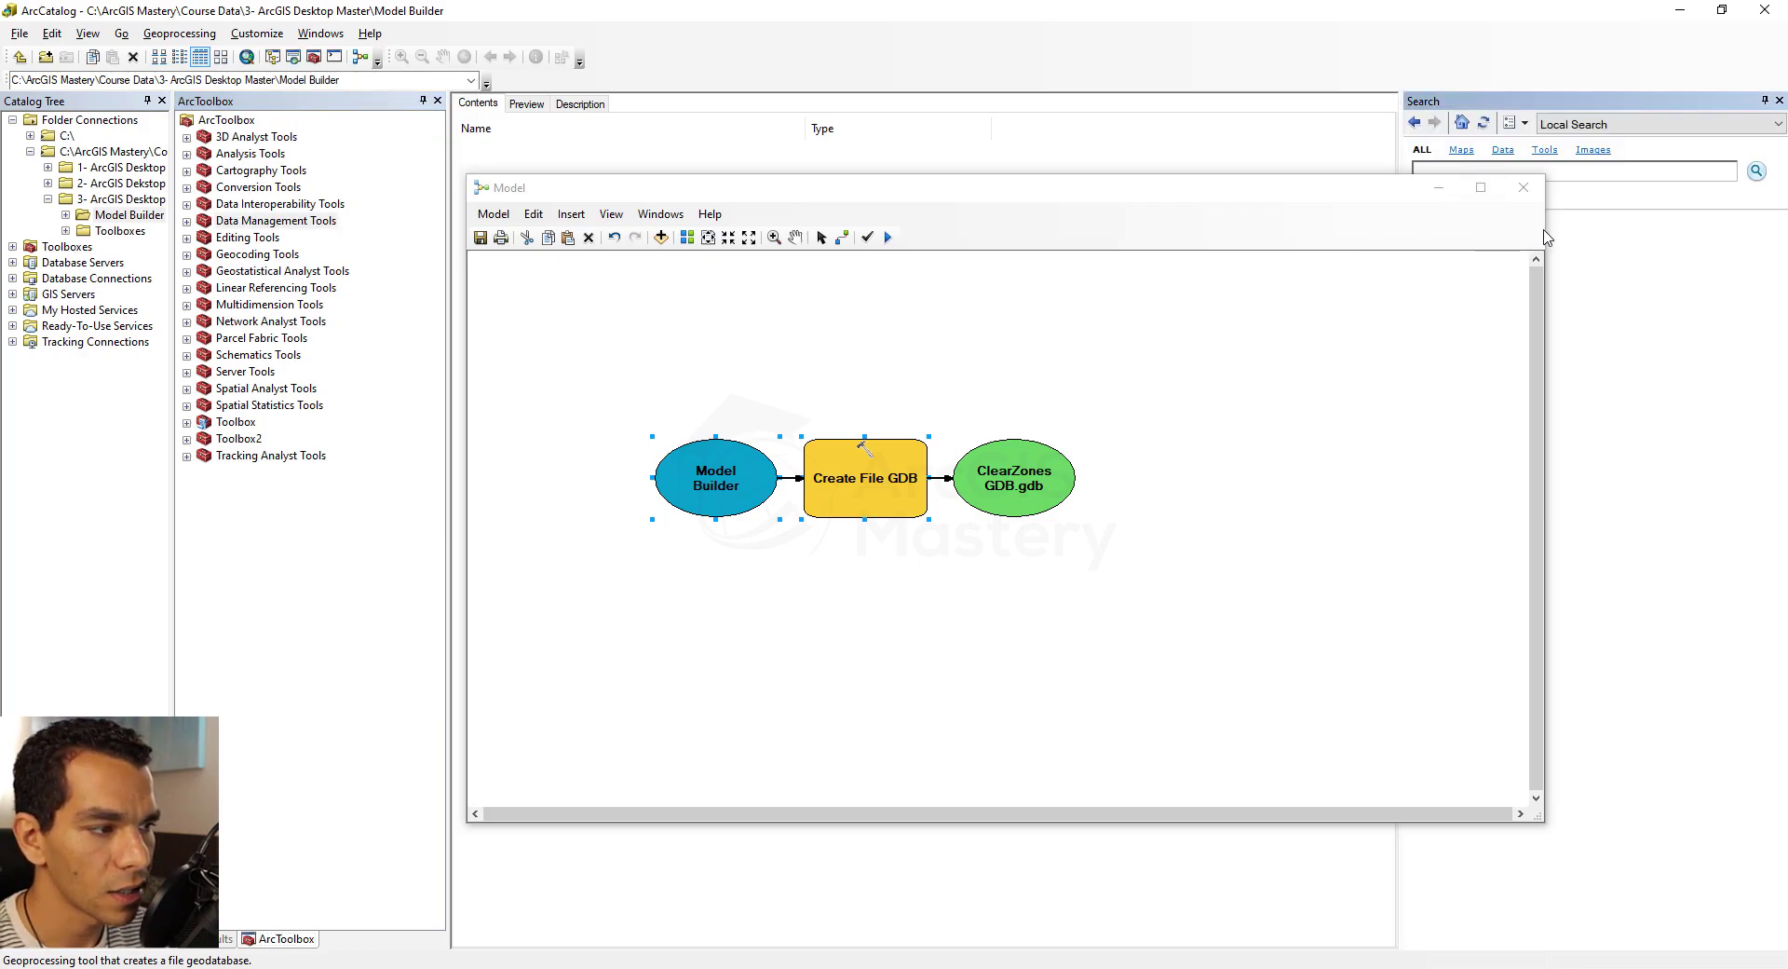
pyautogui.moveTo(1334, 198); pyautogui.dragTo(1038, 121)
pyautogui.click(1504, 171)
pyautogui.write('feature class')
pyautogui.press('Return')
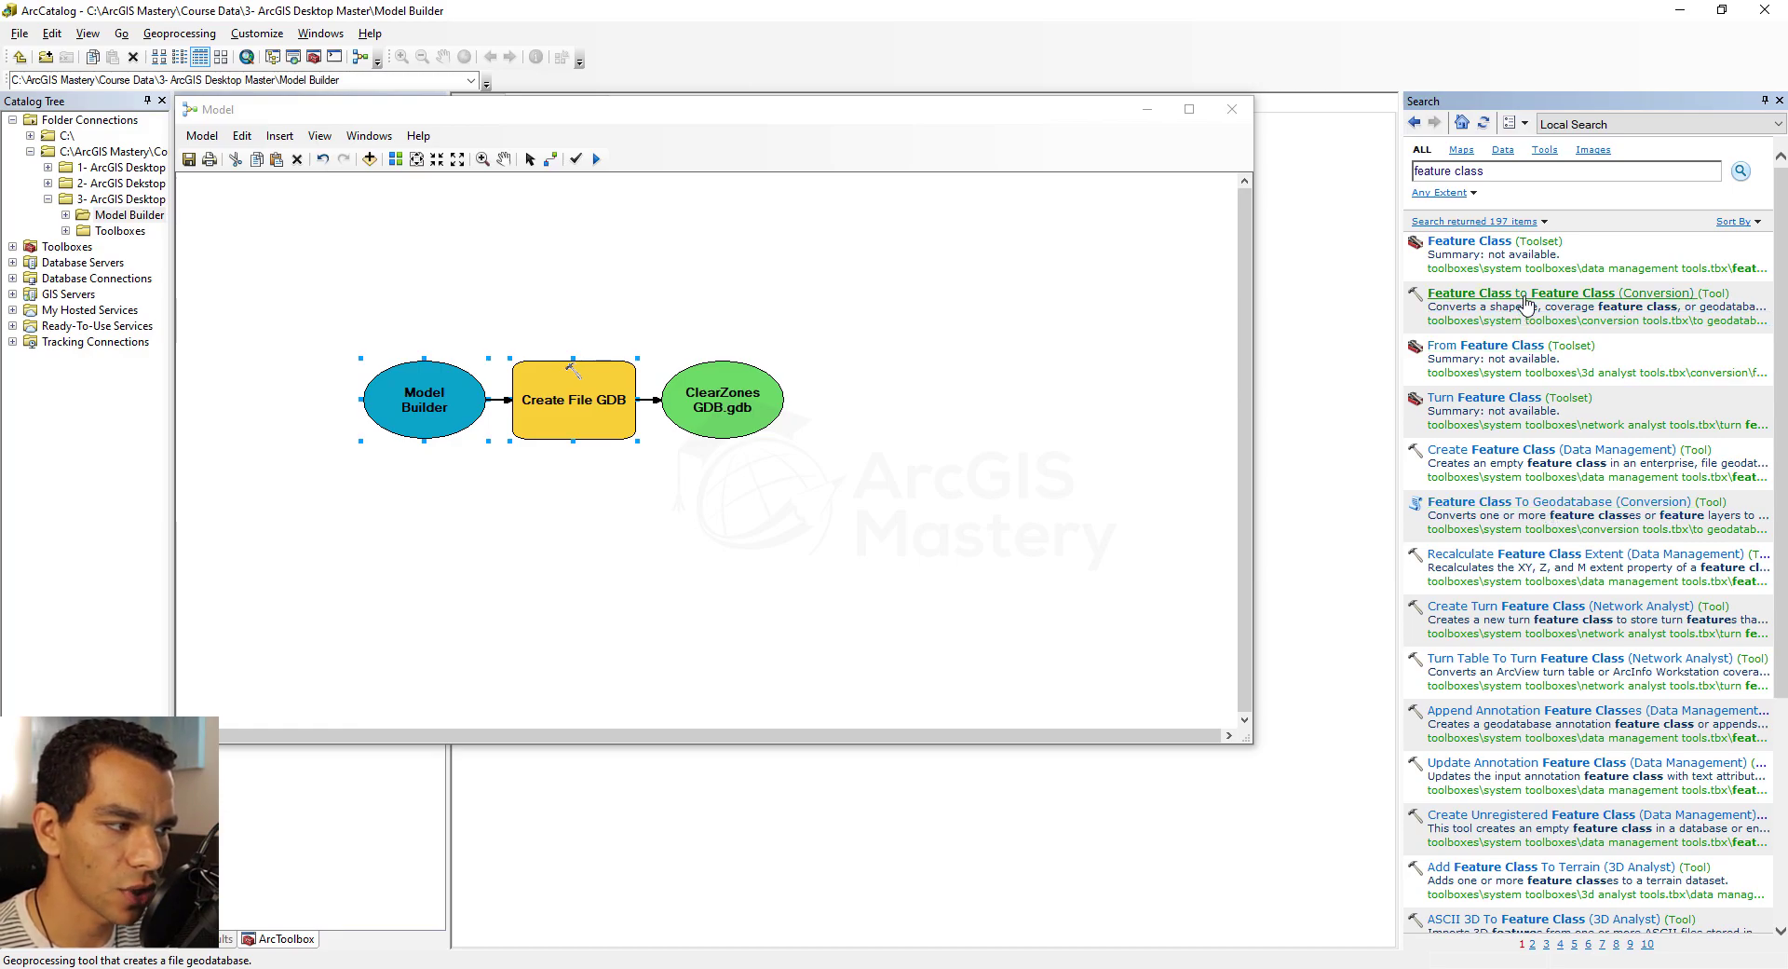
# Step: Add the Feature Class to Feature Class (Conversion) tool to the model above Create File GDB
pyautogui.moveTo(1526, 302); pyautogui.dragTo(1172, 268)
pyautogui.moveTo(828, 113); pyautogui.dragTo(1067, 118)
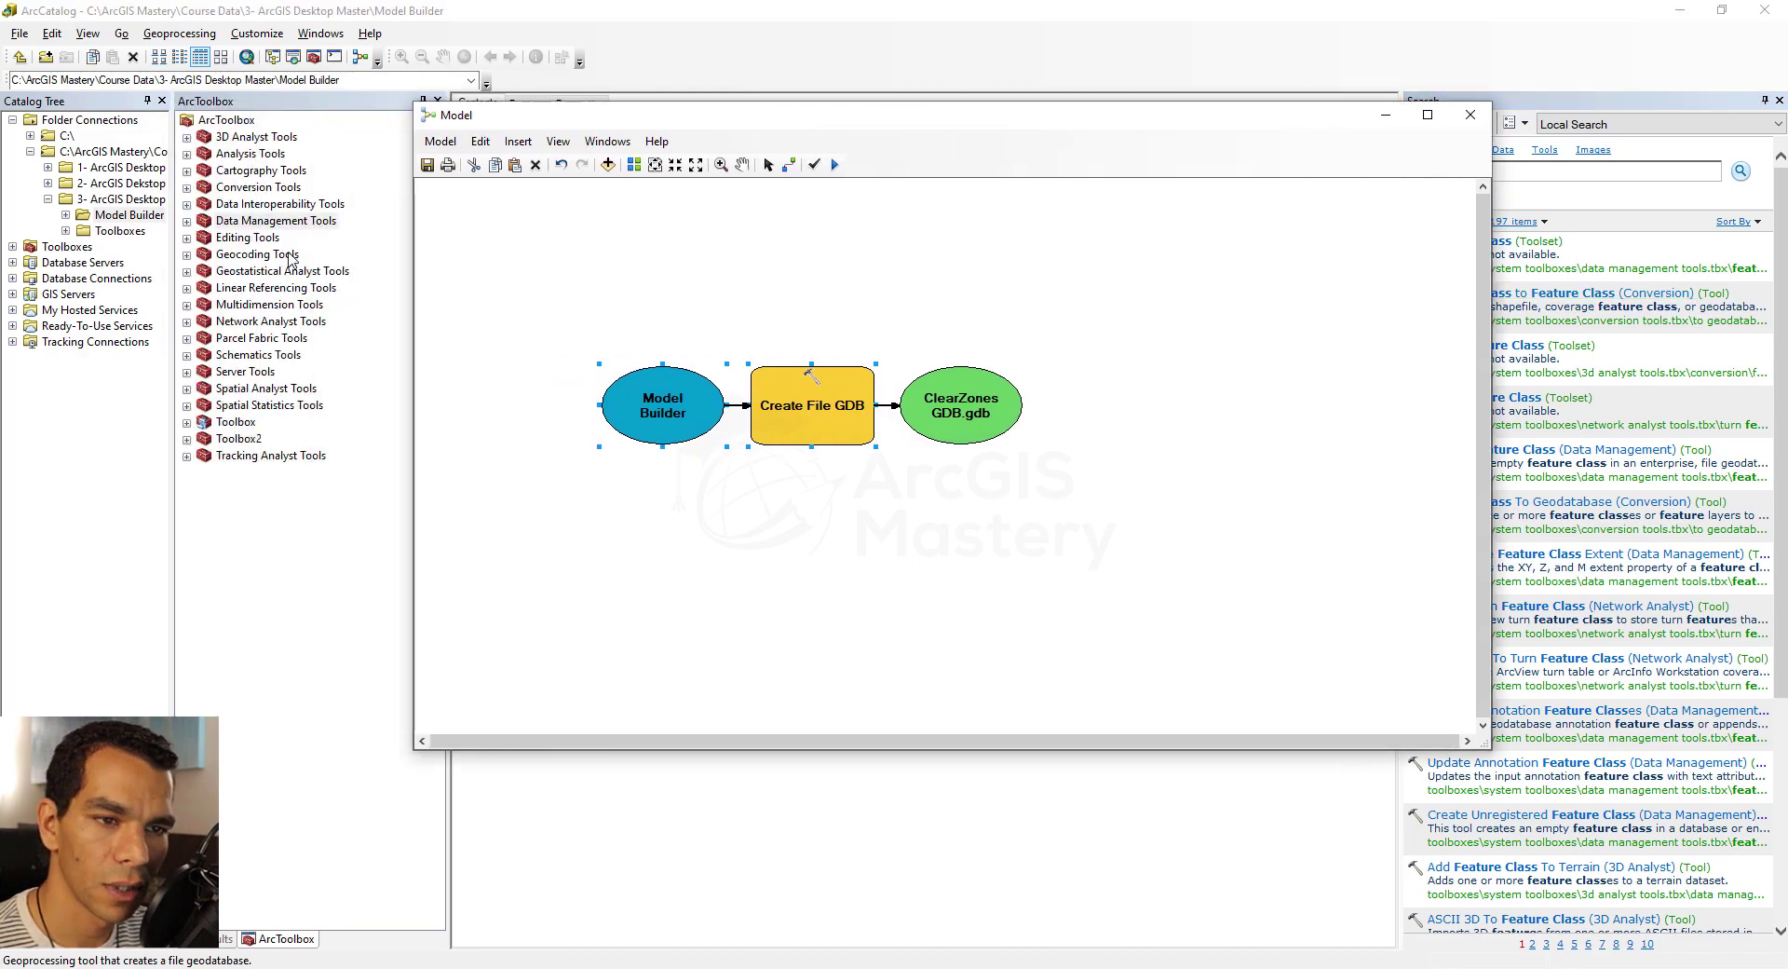
pyautogui.moveTo(739, 123); pyautogui.dragTo(530, 118)
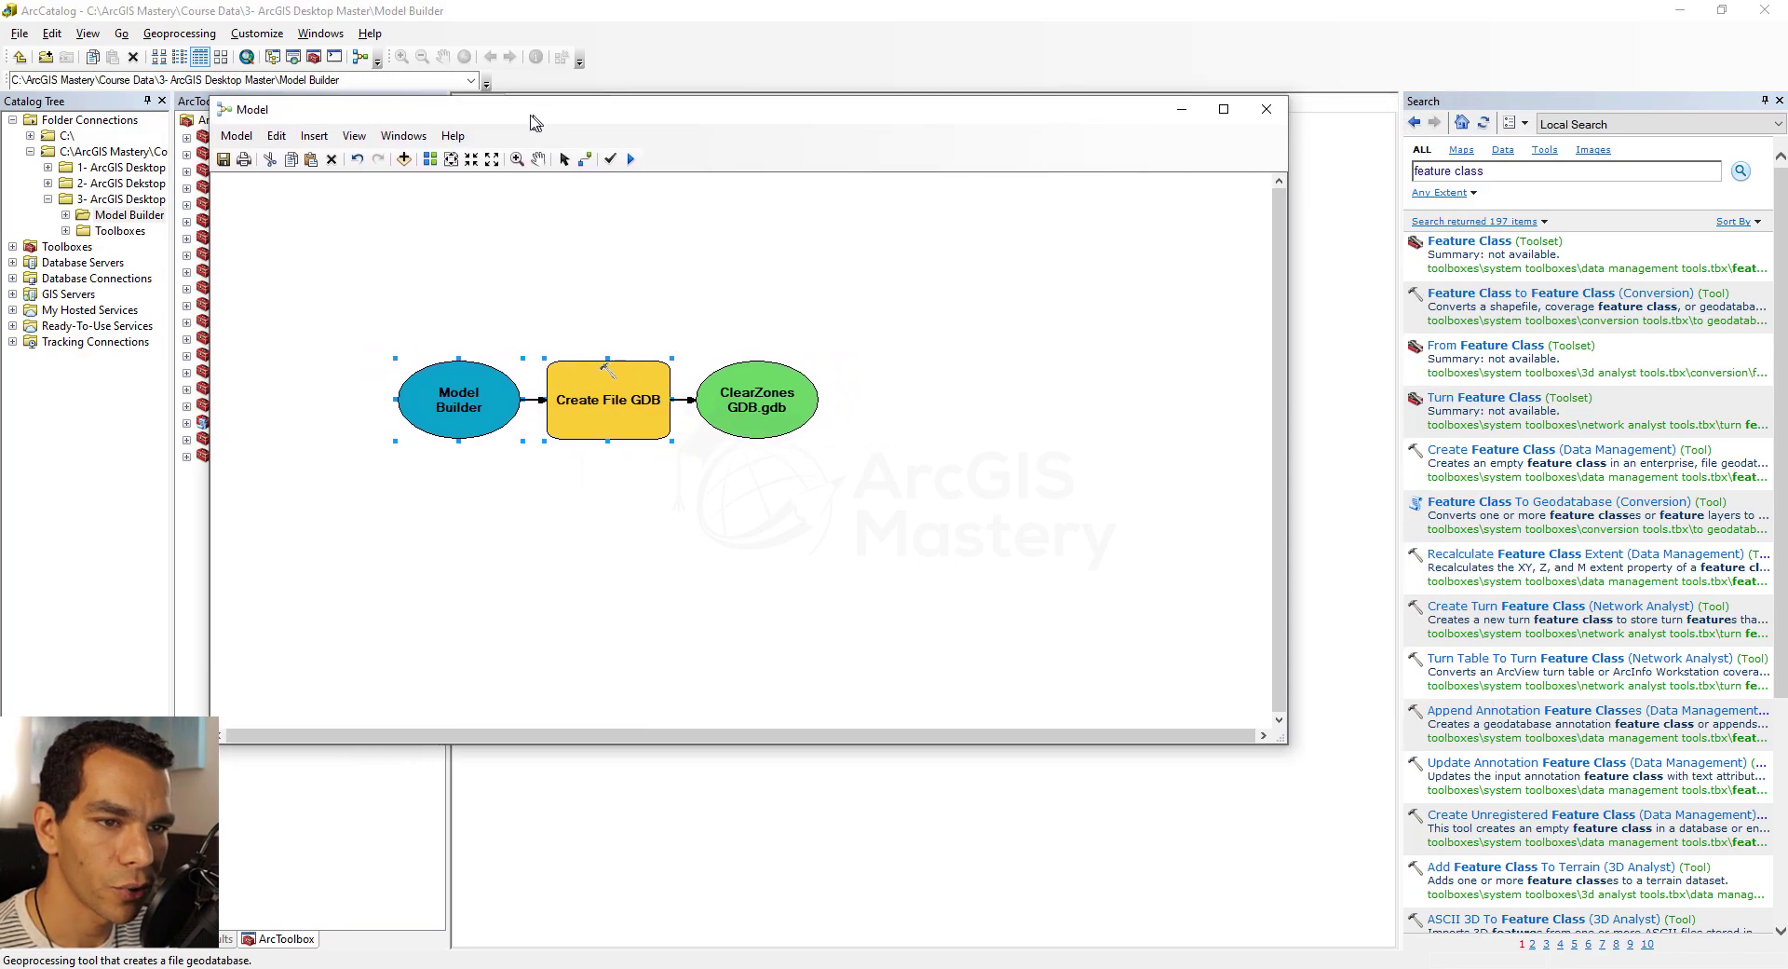
pyautogui.moveTo(1509, 302); pyautogui.dragTo(523, 268)
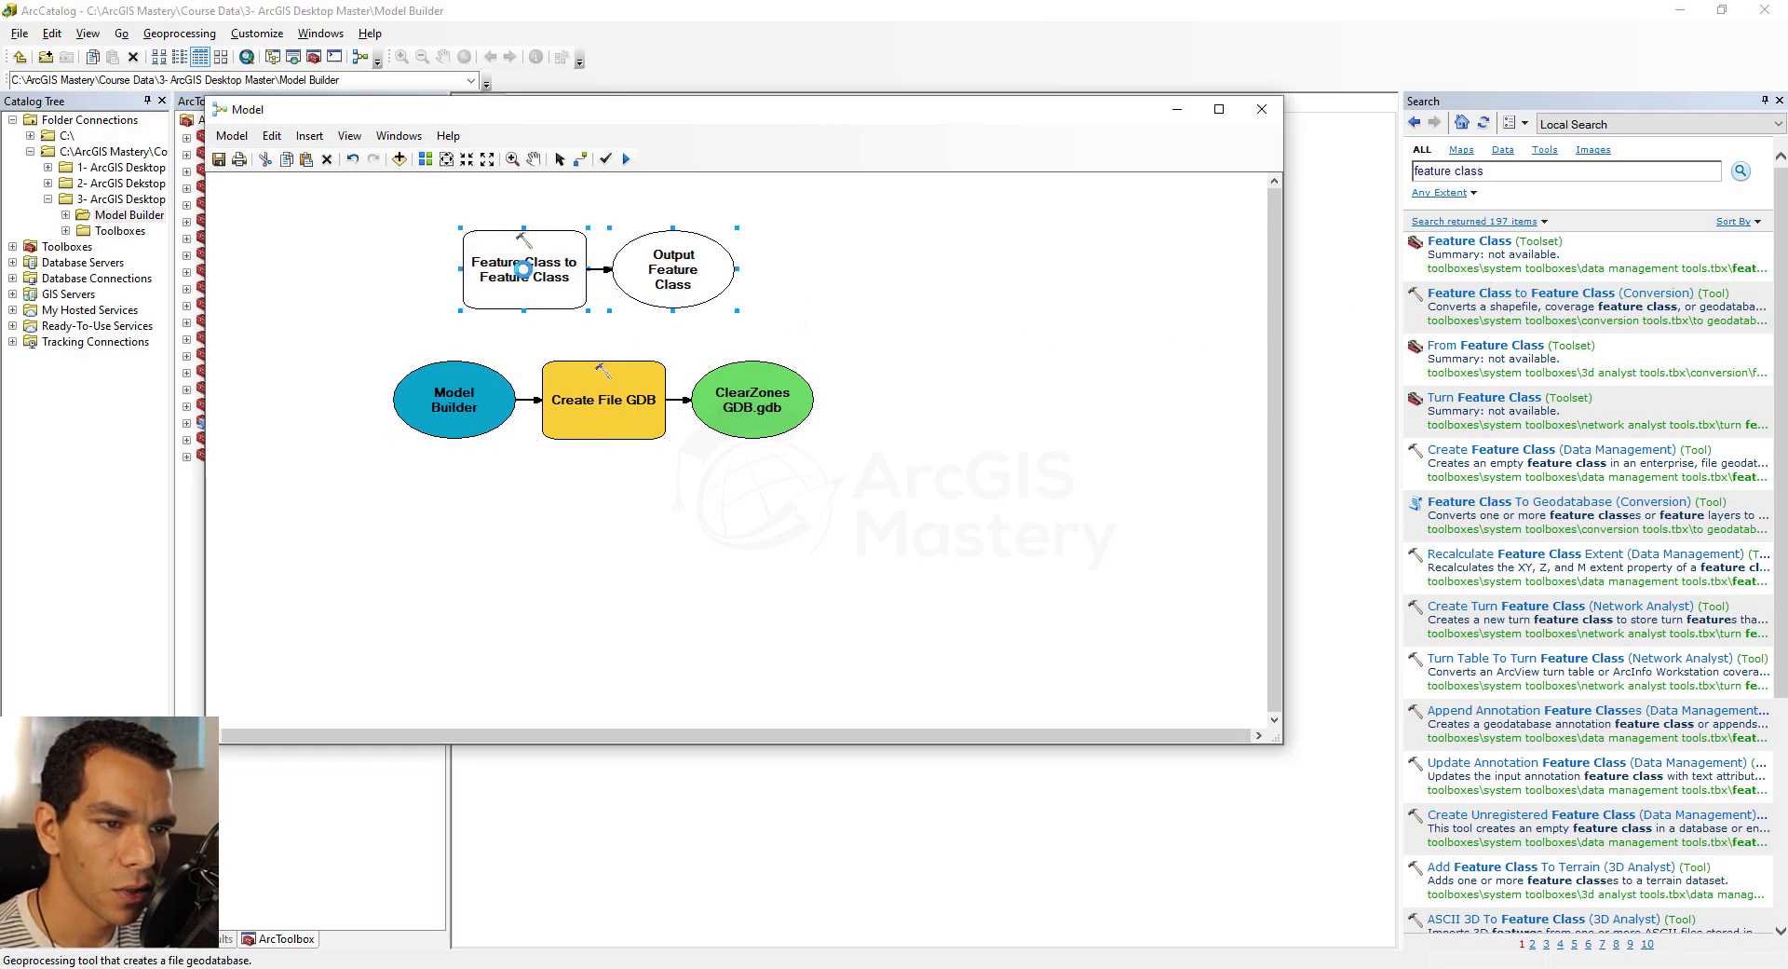
# Step: Set the Feature Class to Feature Class input to OC_Cities from the CaliforniaDS dataset in California.gdb
pyautogui.doubleClick(523, 268)
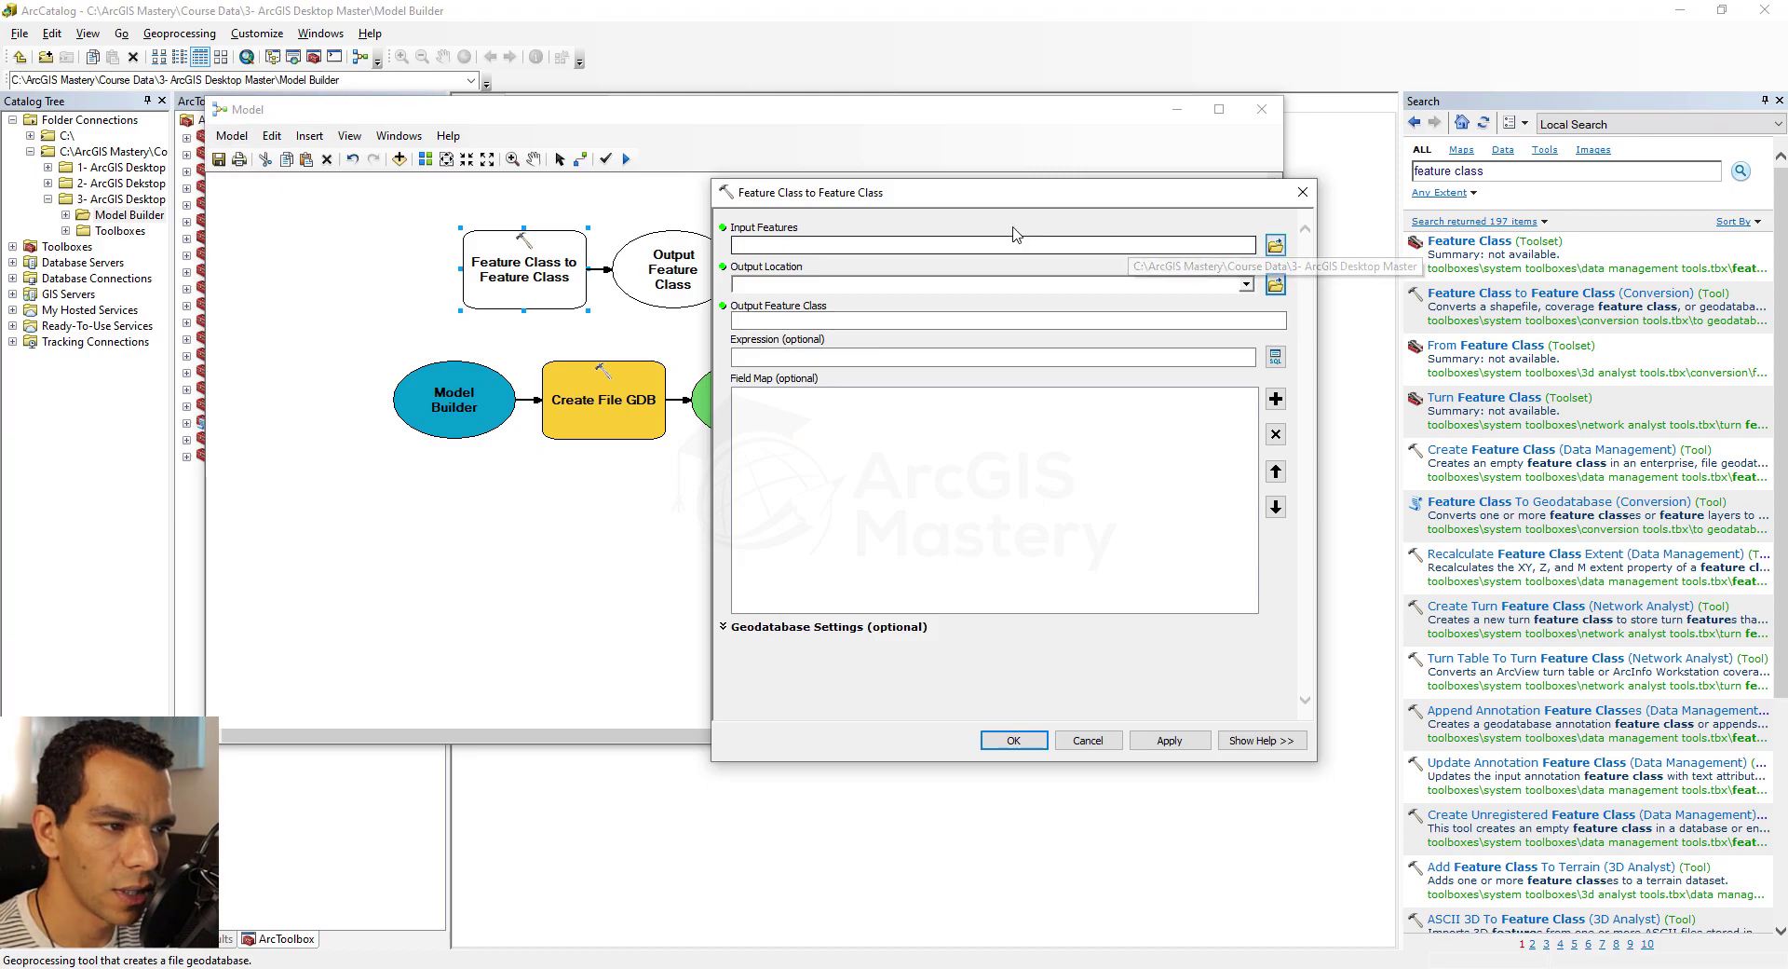
pyautogui.click(1275, 245)
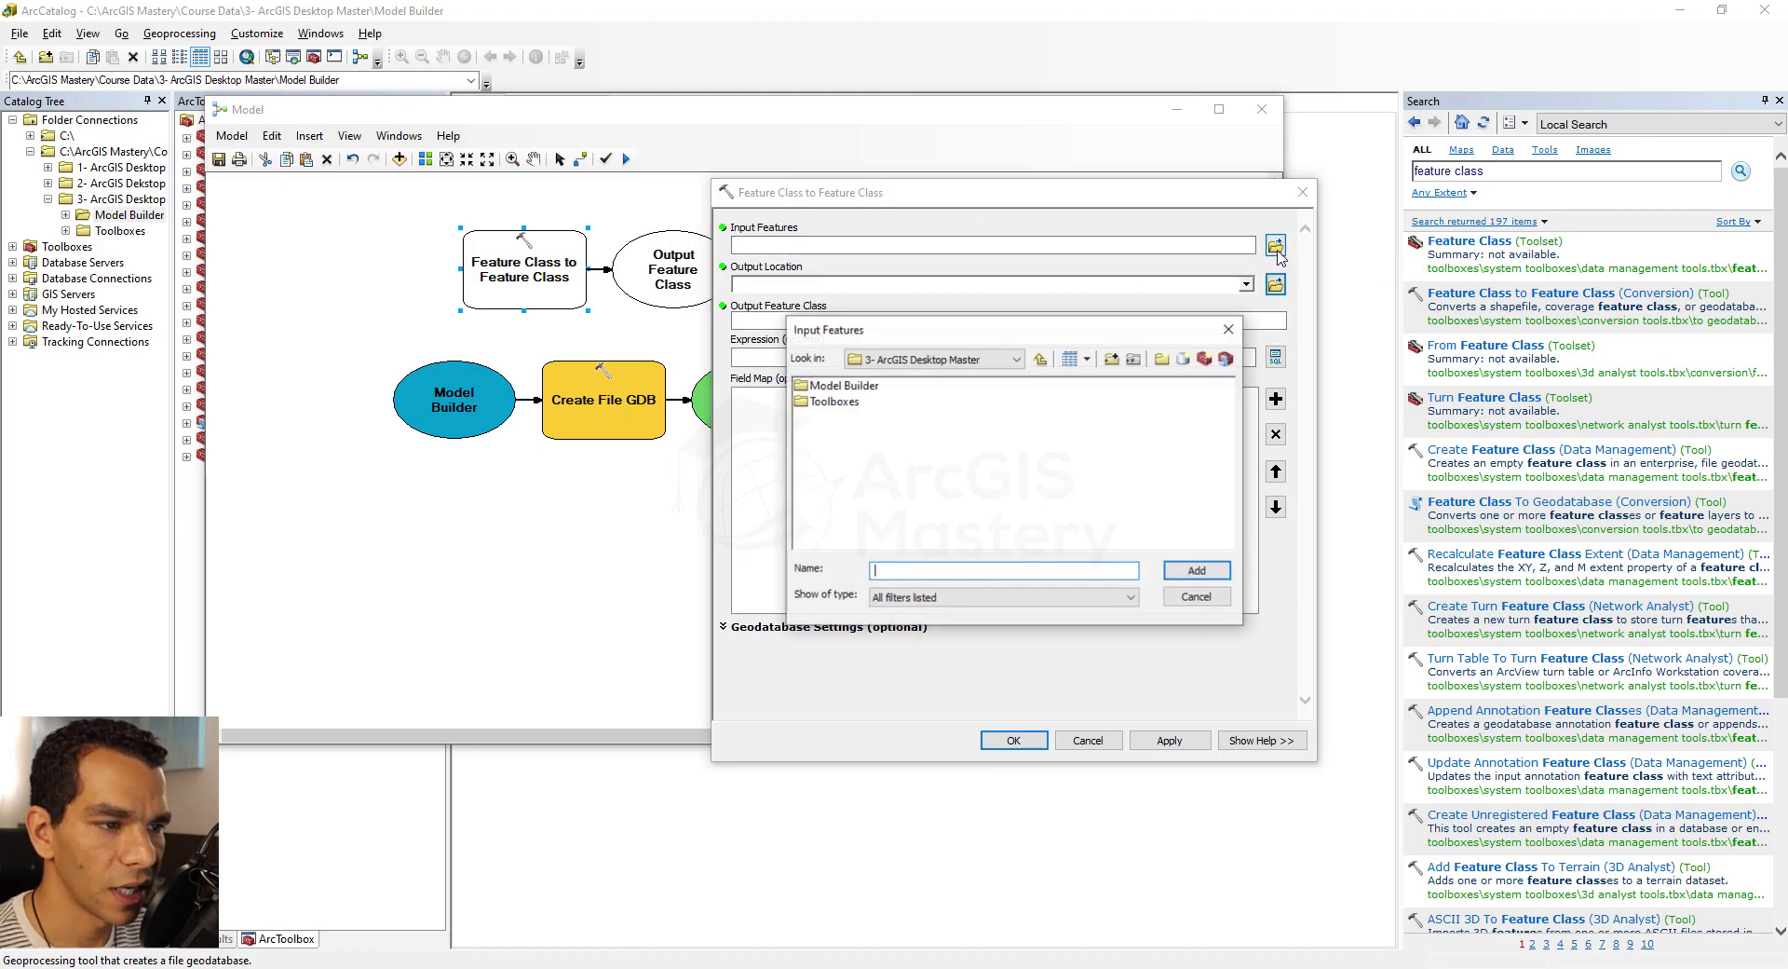
pyautogui.click(1017, 360)
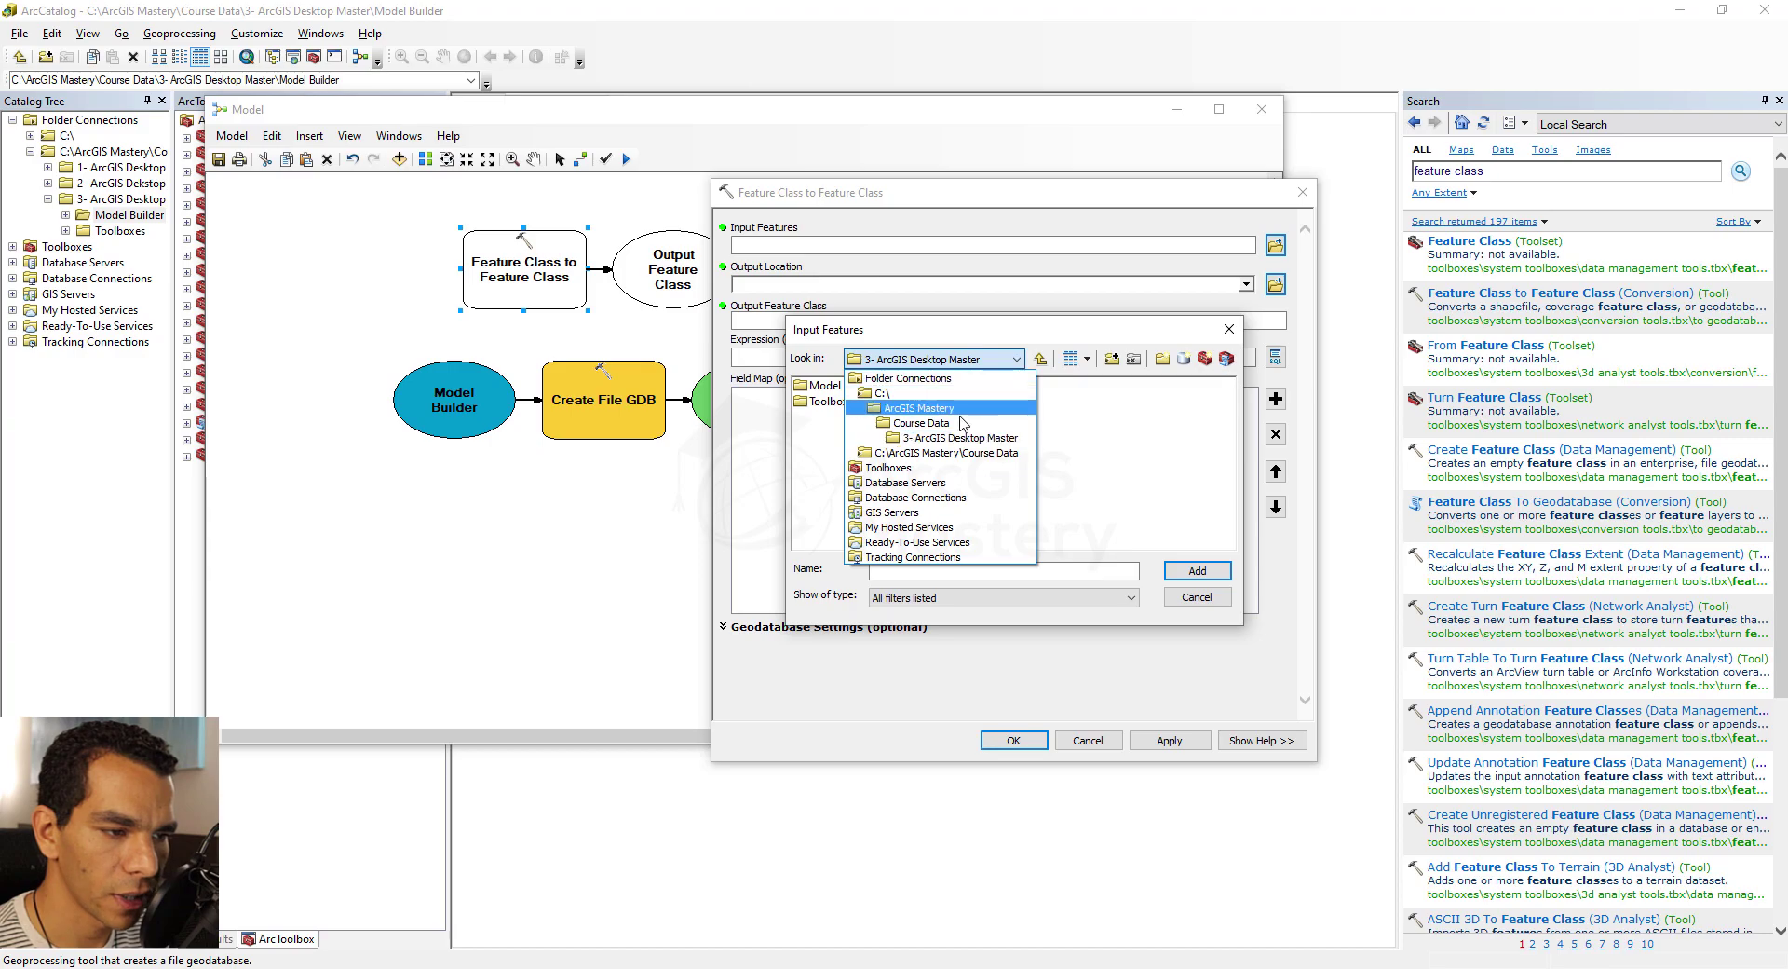
pyautogui.click(909, 413)
pyautogui.doubleClick(844, 401)
pyautogui.doubleClick(827, 385)
pyautogui.doubleClick(838, 386)
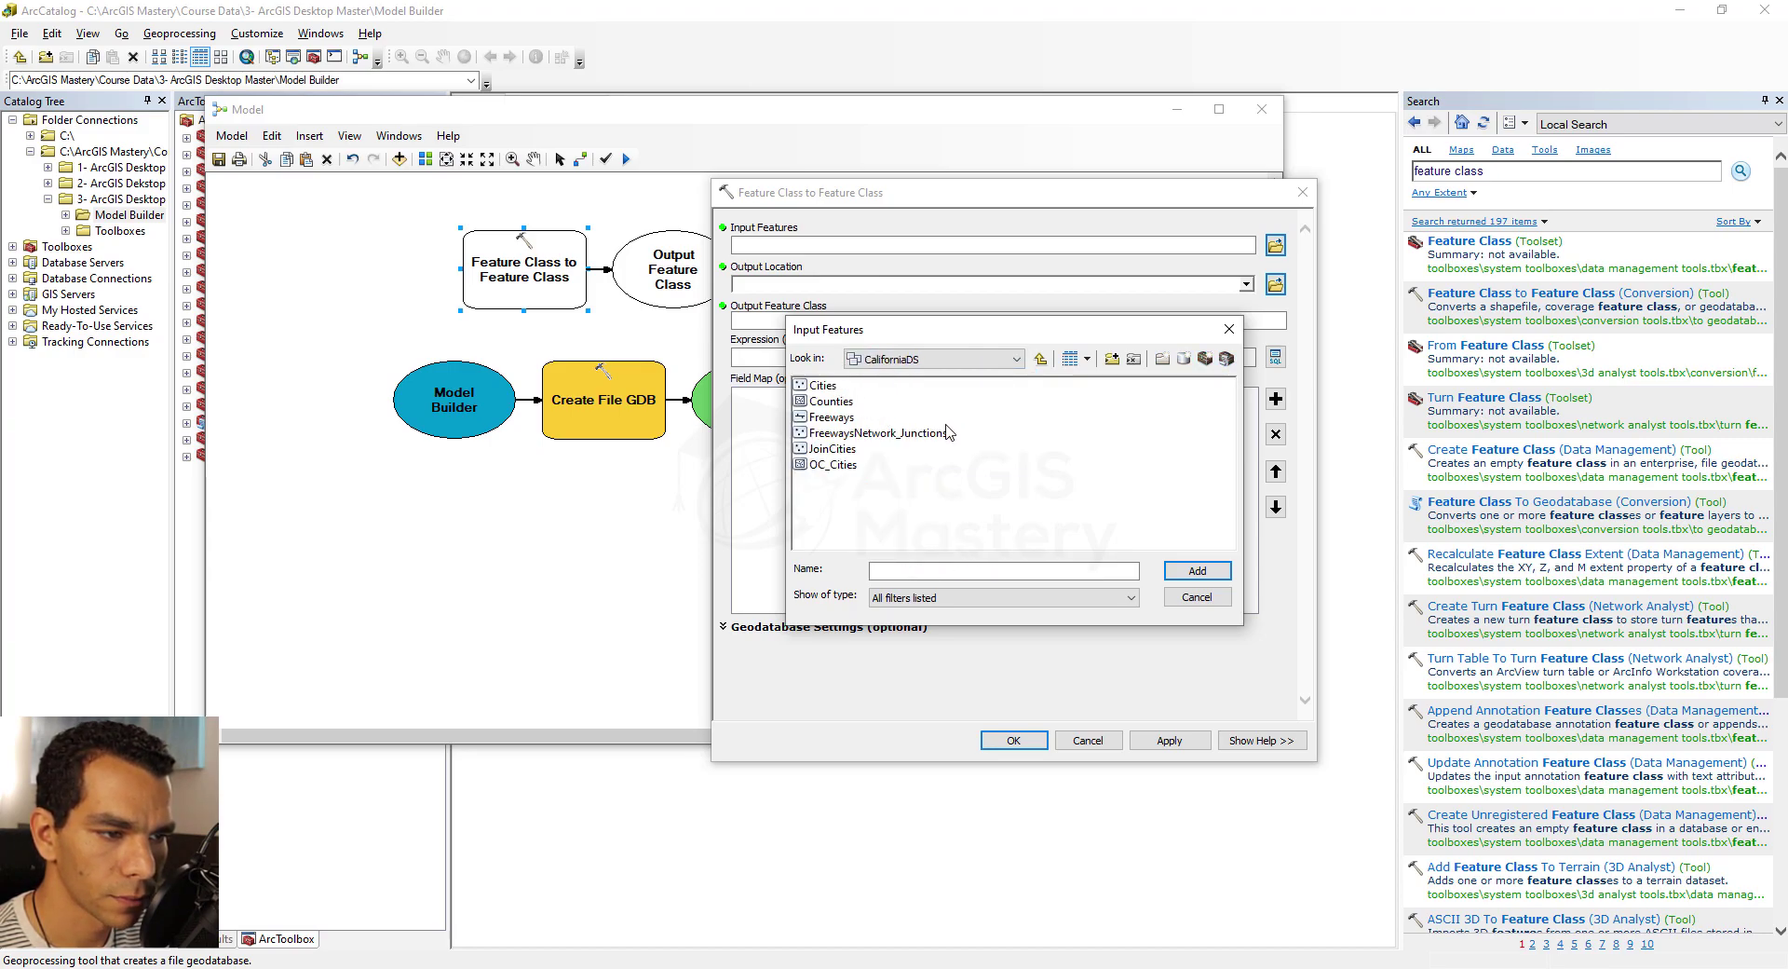
pyautogui.doubleClick(832, 467)
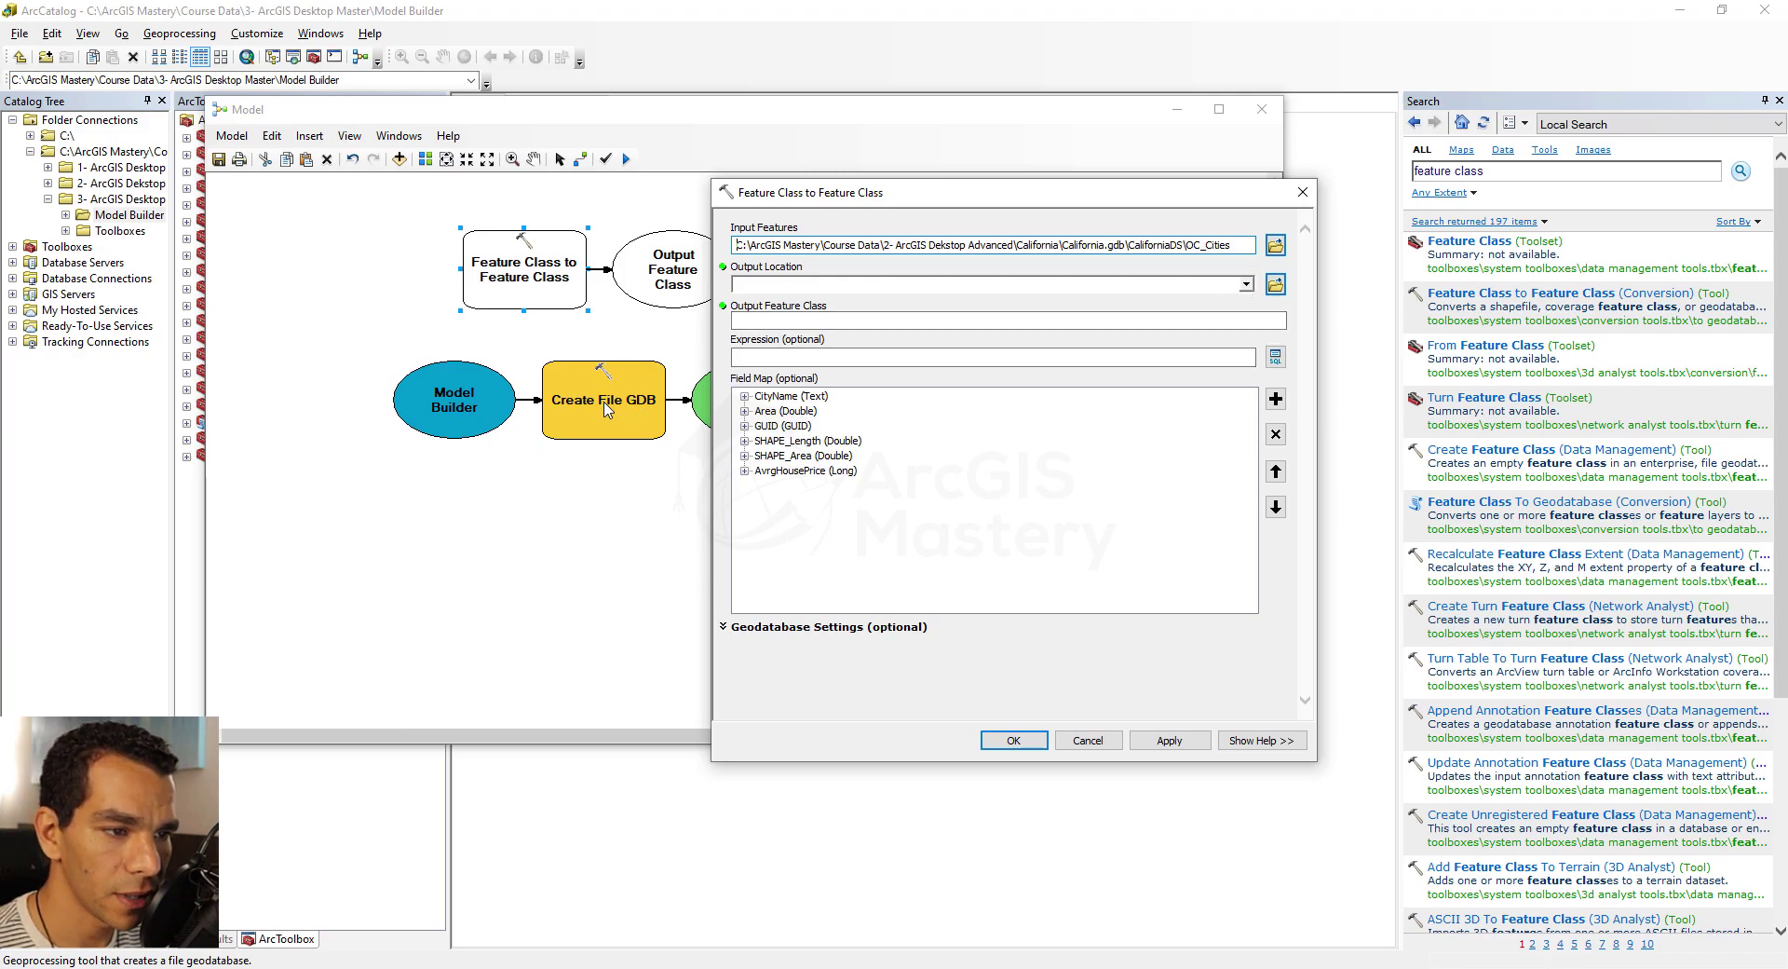
# Step: Name the tool's output feature class OC_Citites and accept the parameters without an output location
pyautogui.click(814, 322)
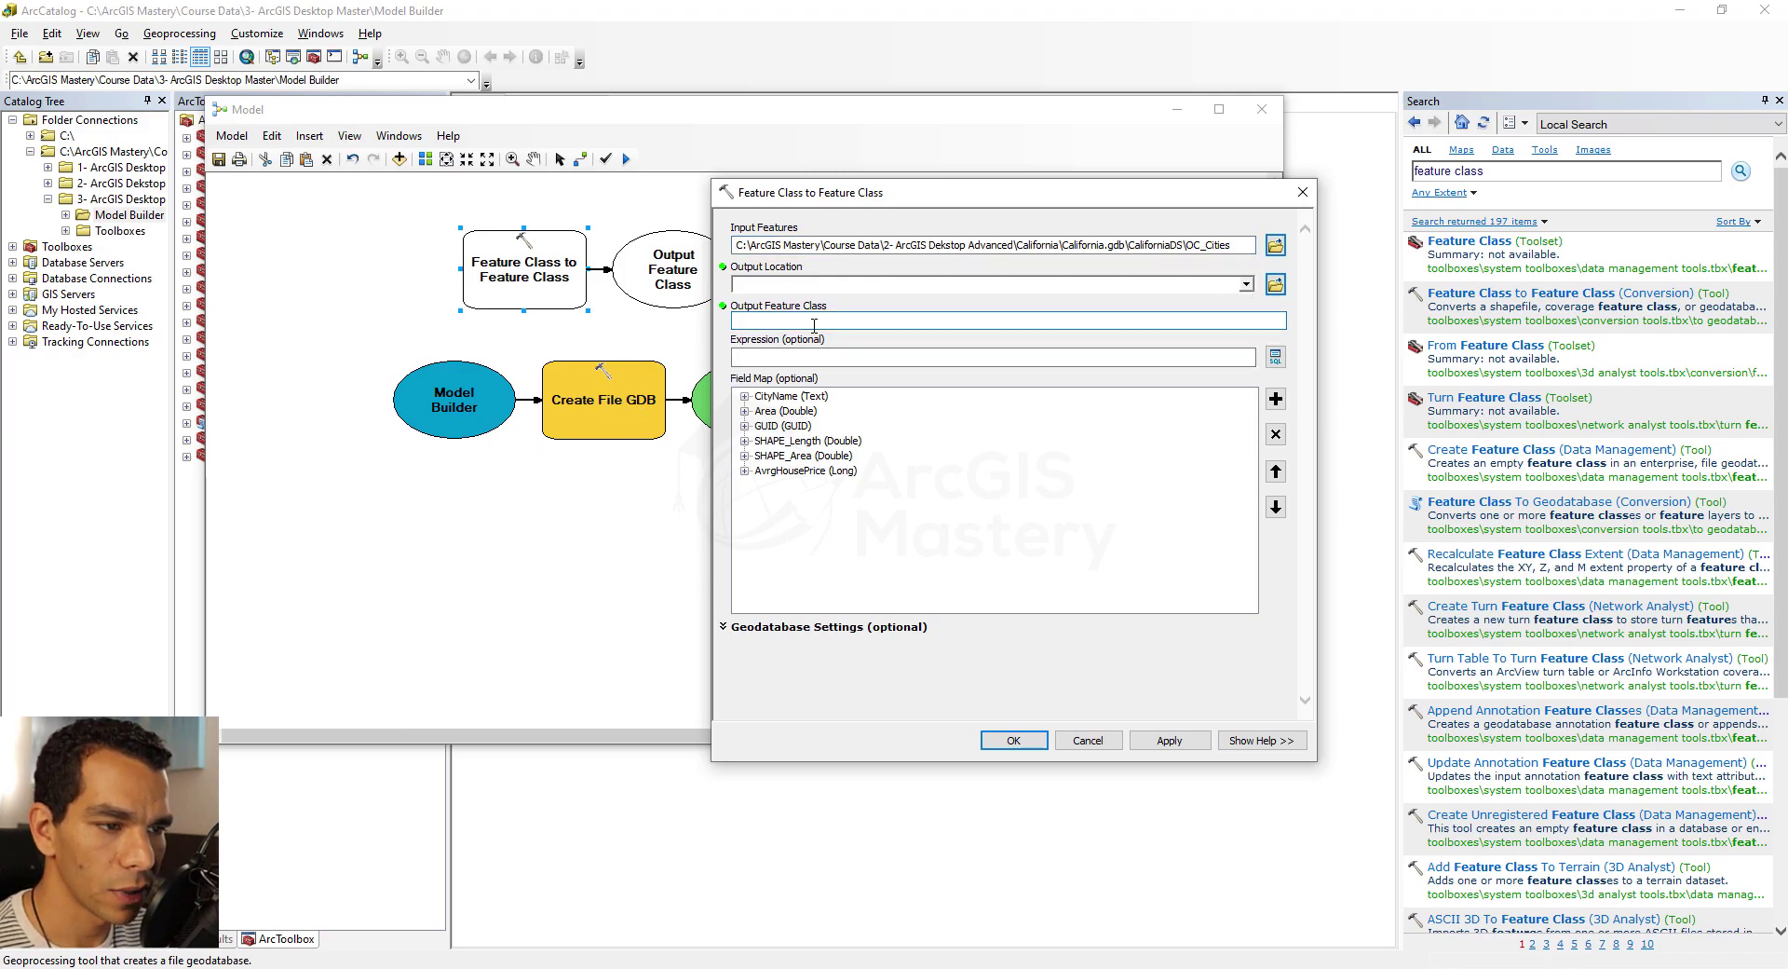
pyautogui.write('OC_Citites')
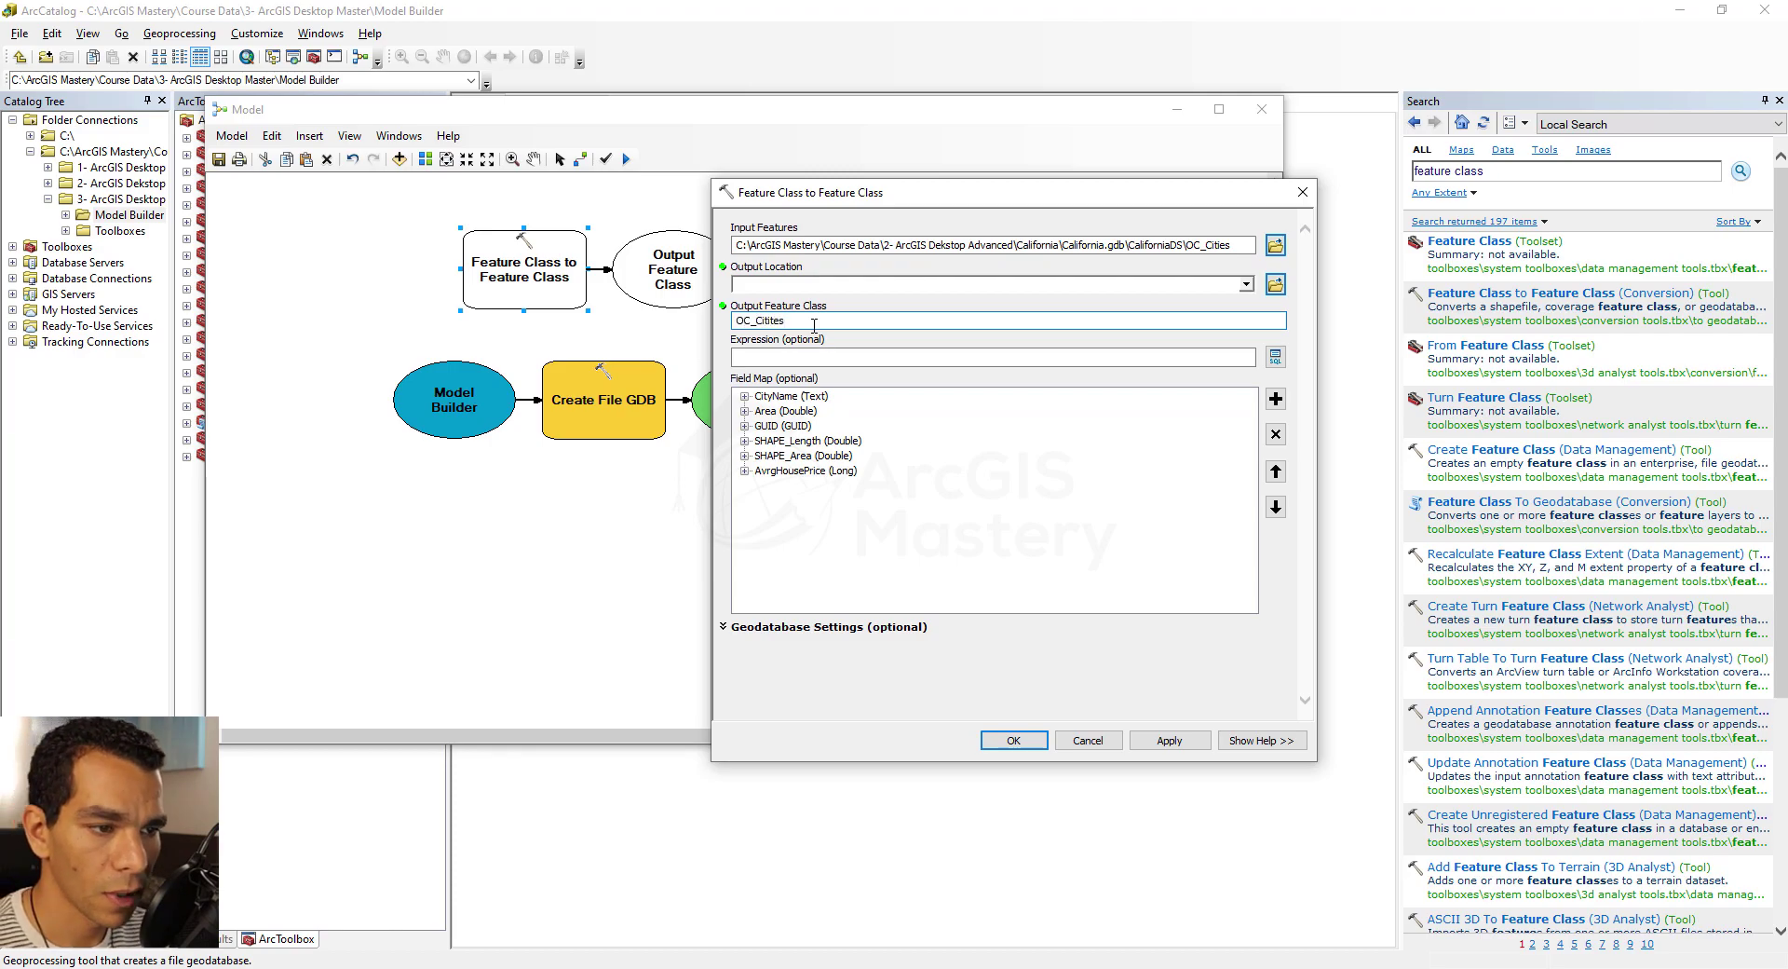
pyautogui.click(1014, 741)
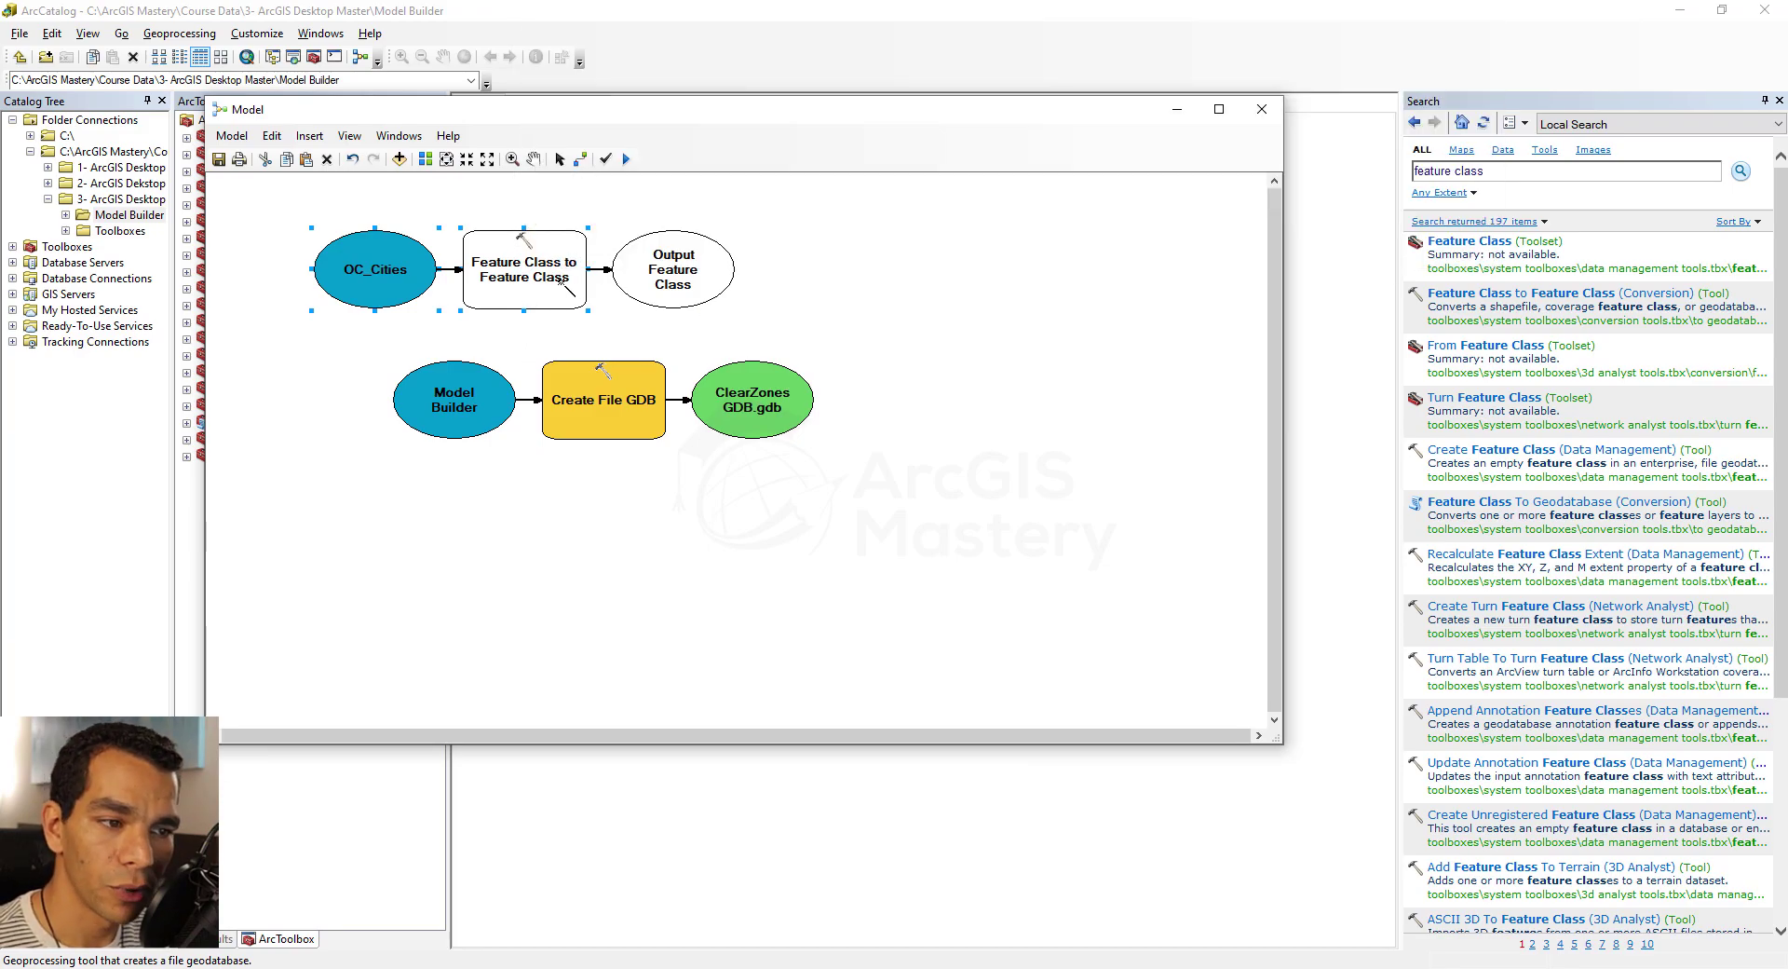
# Step: Connect ClearZonesGDB.gdb to the Feature Class to Feature Class tool as its Output Location
pyautogui.click(584, 163)
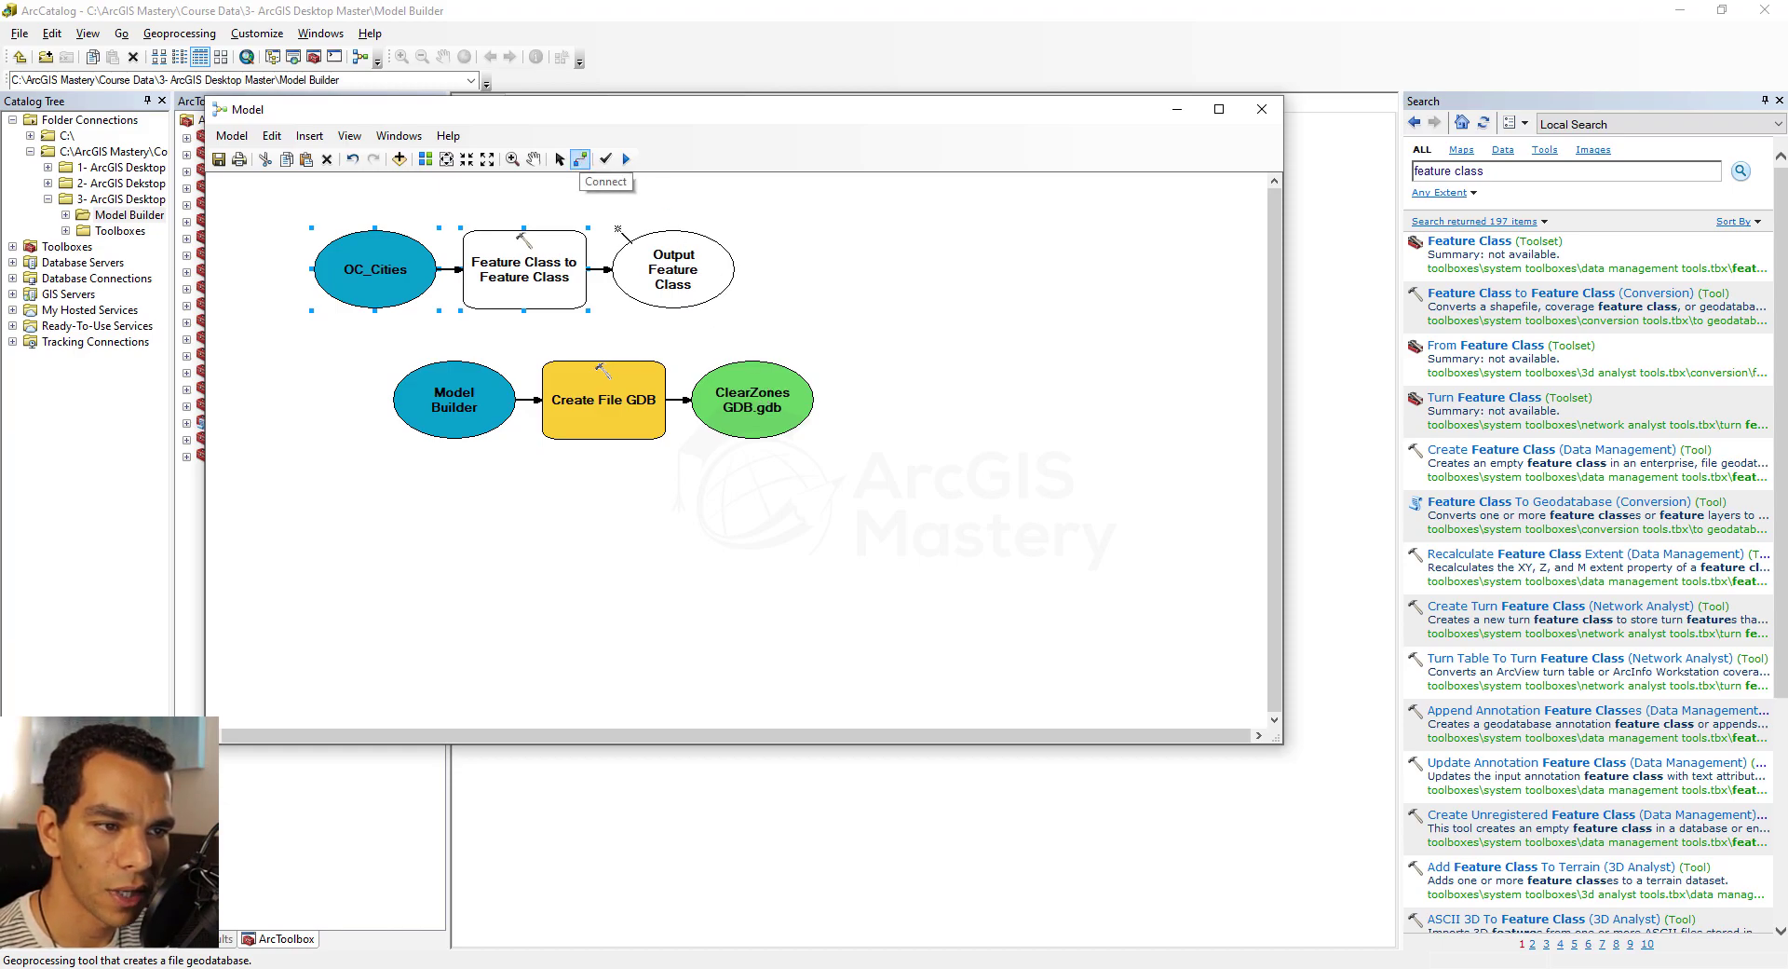
pyautogui.click(705, 364)
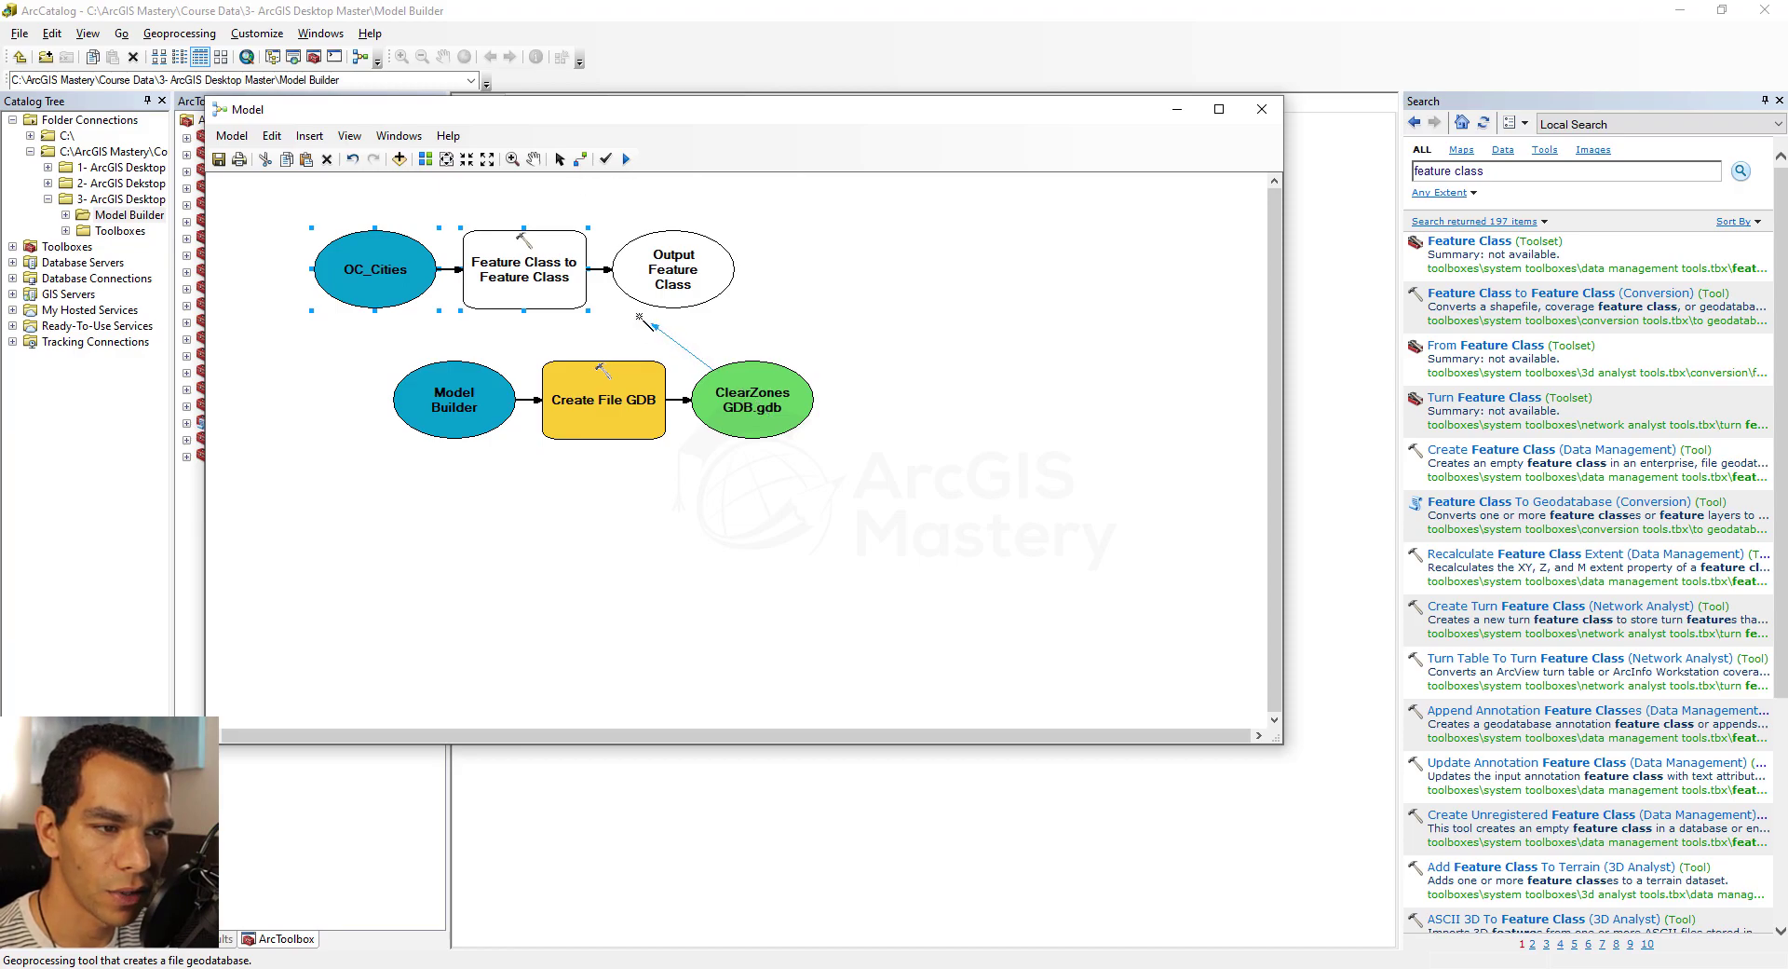
pyautogui.click(564, 293)
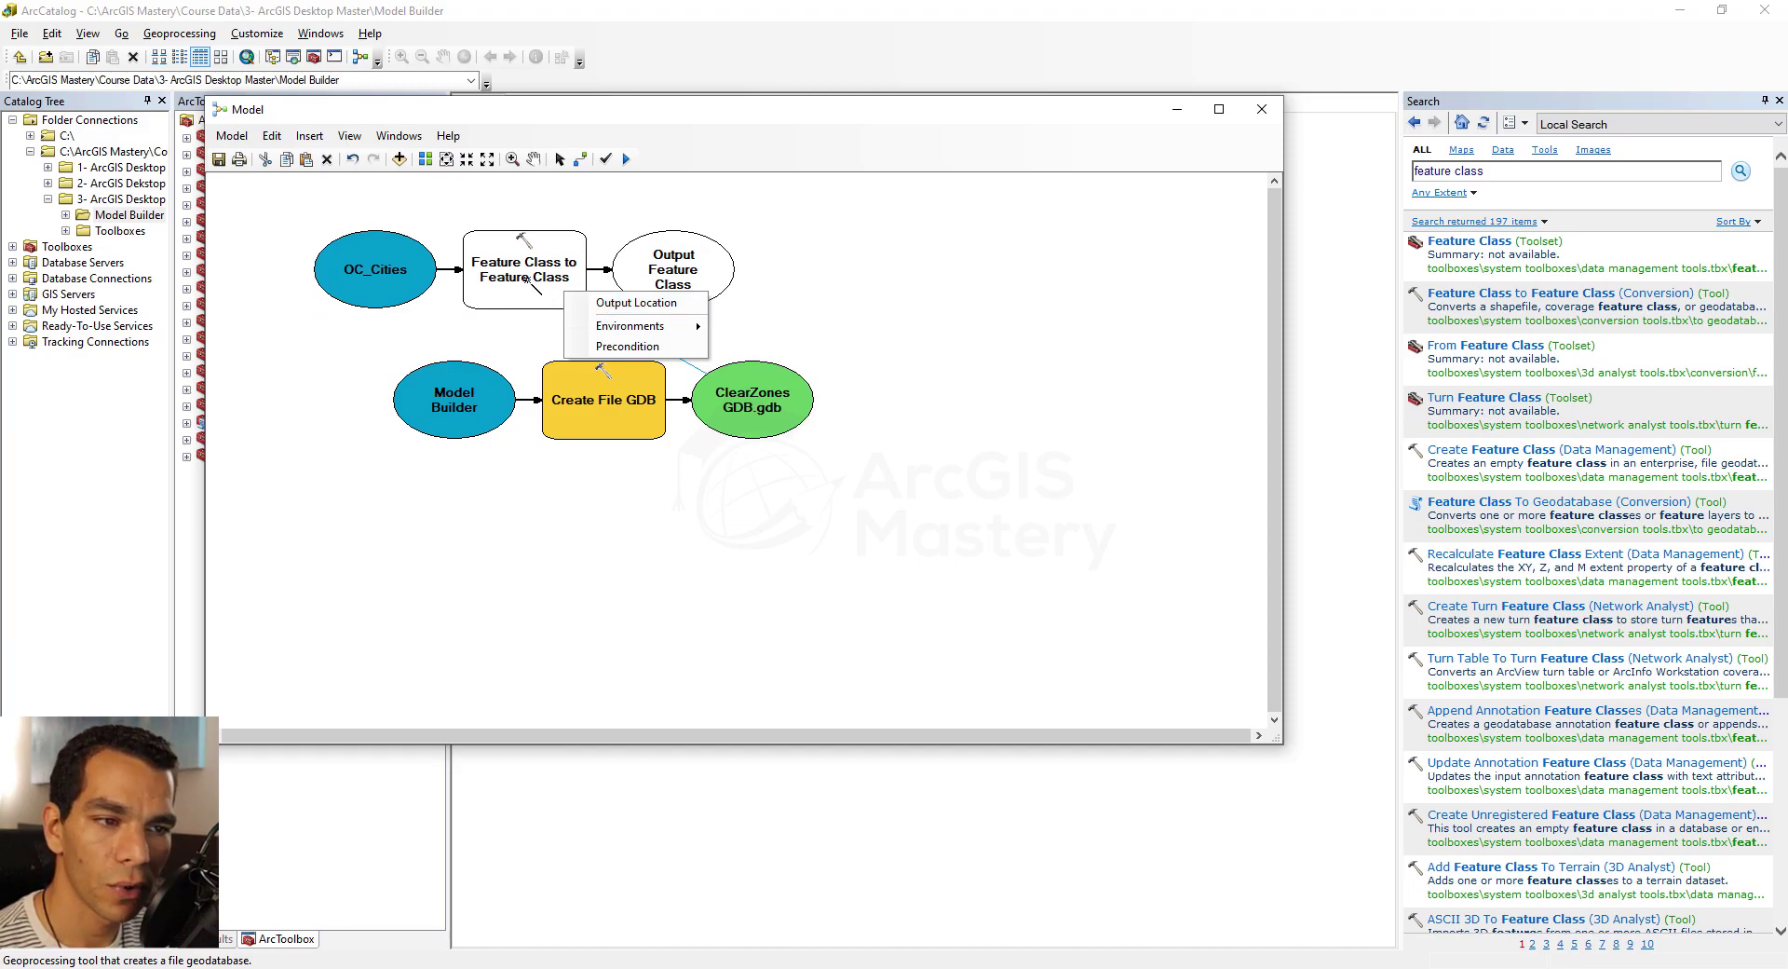
pyautogui.click(605, 304)
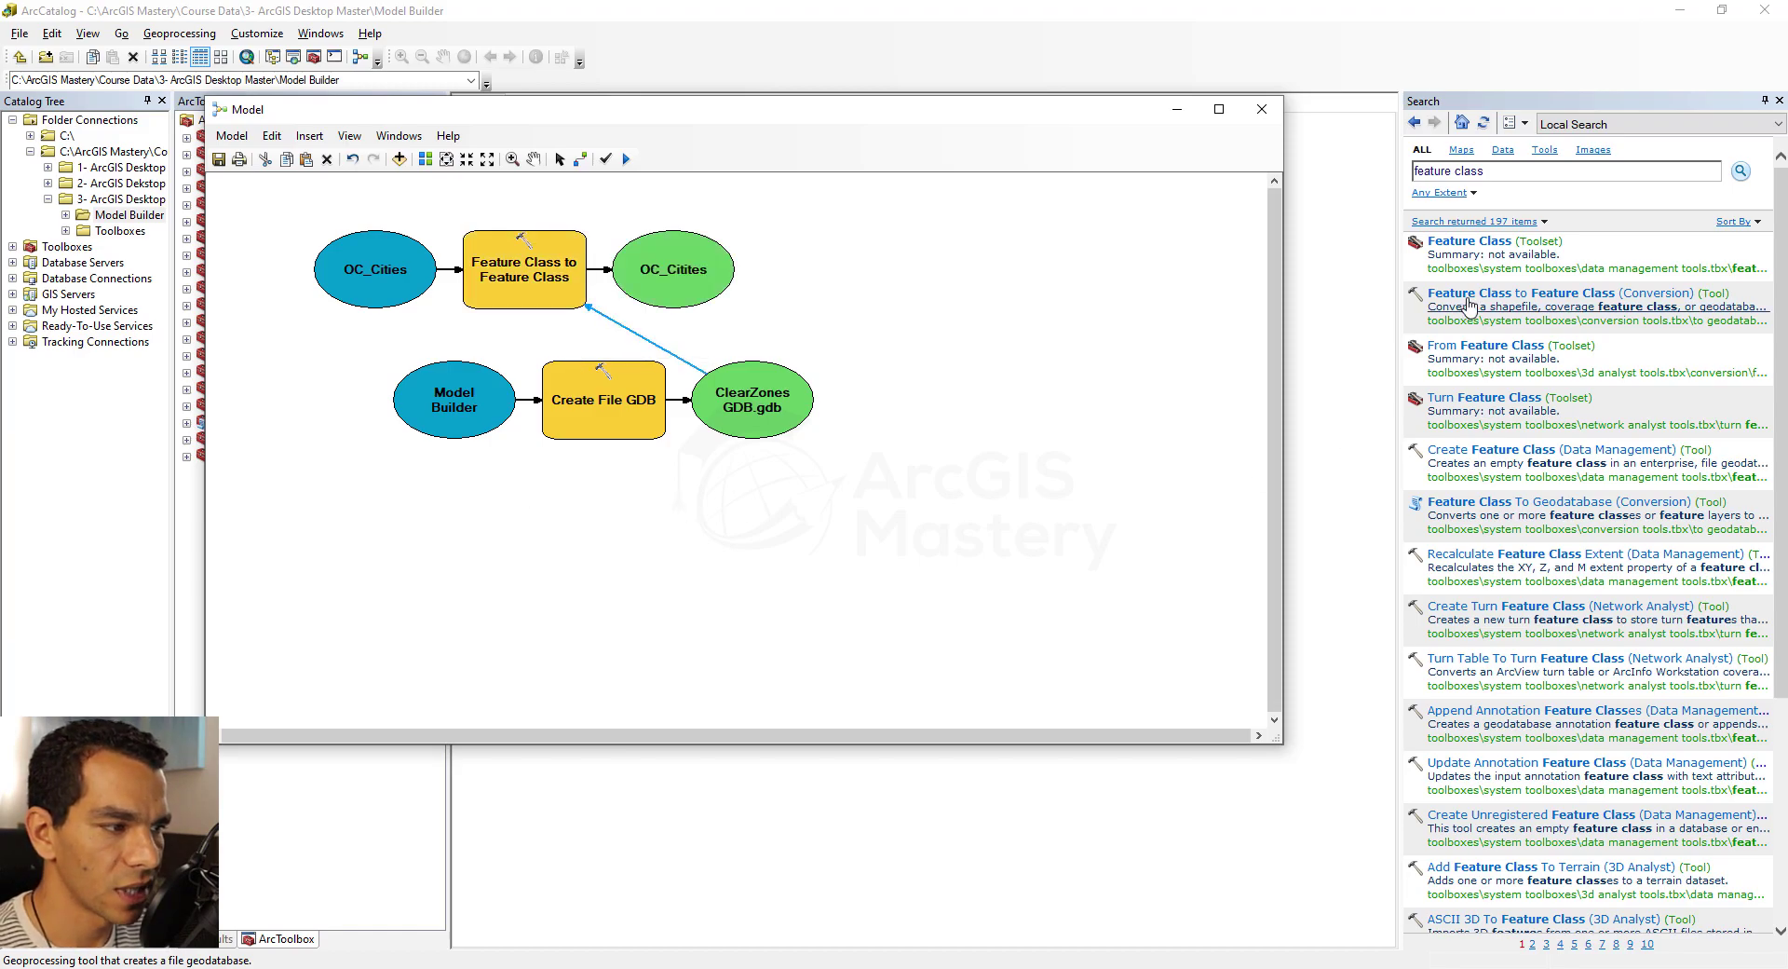
# Step: Add a second Feature Class to Feature Class tool below Create File GDB, using Freeways from CaliforniaDS as input
pyautogui.moveTo(1523, 295); pyautogui.dragTo(411, 511)
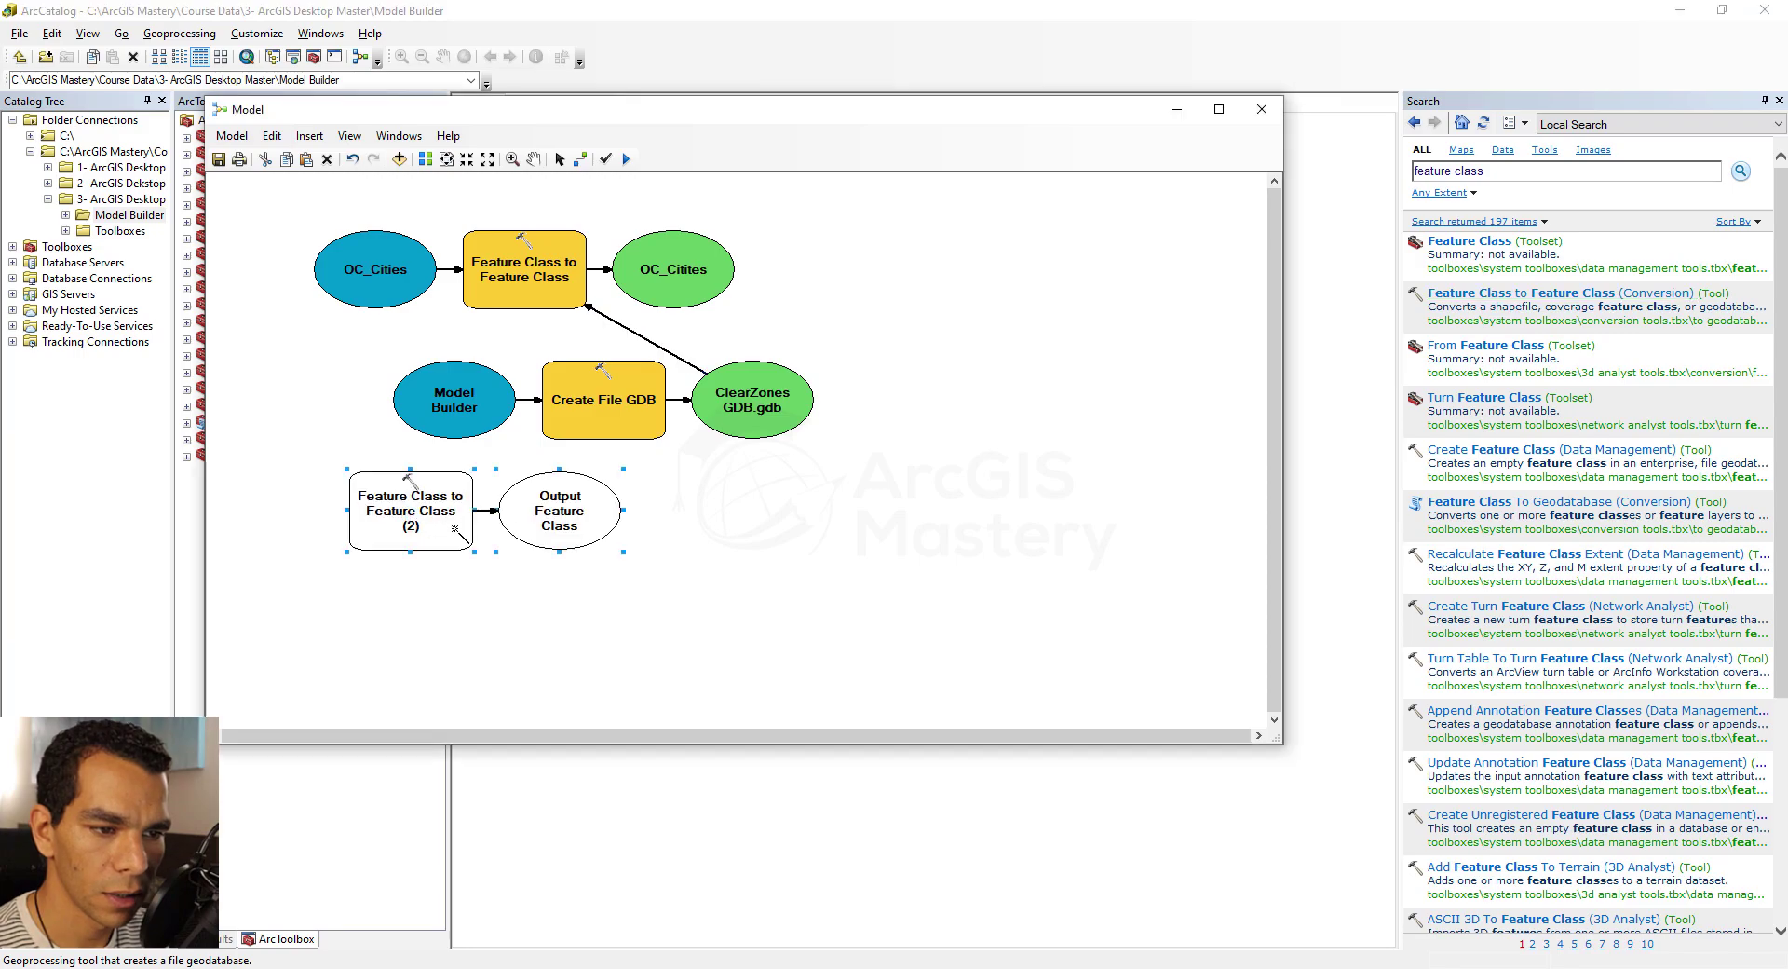
pyautogui.doubleClick(435, 525)
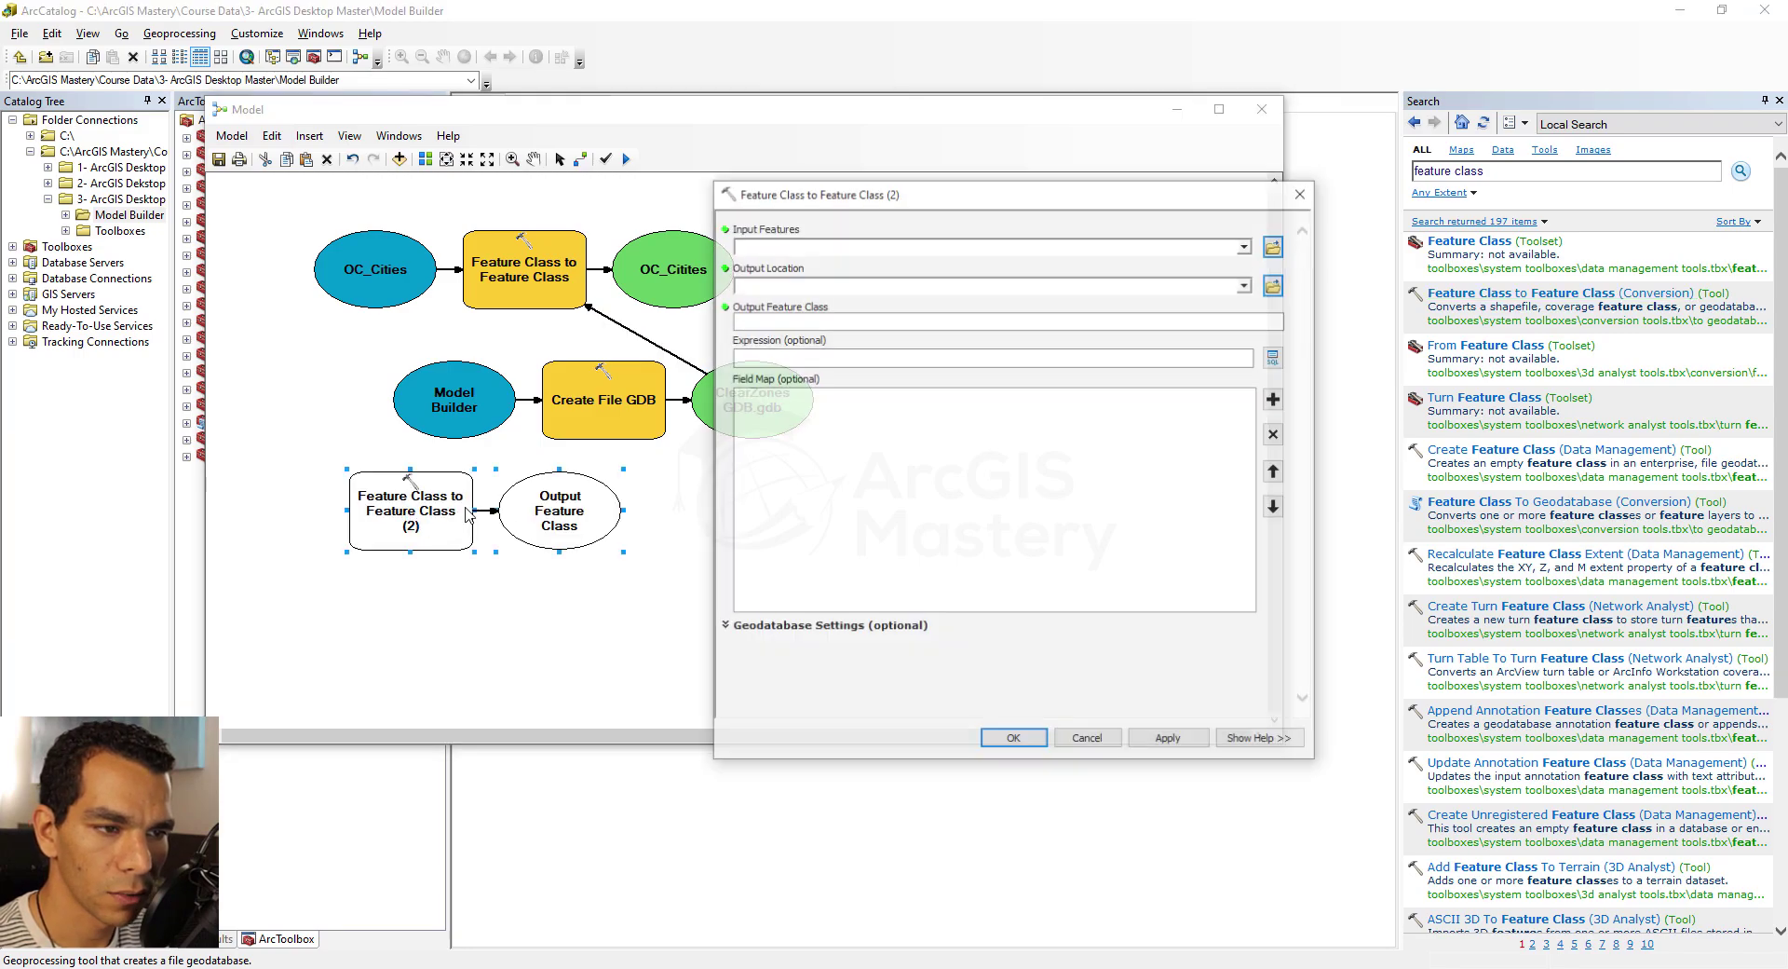
pyautogui.click(1275, 246)
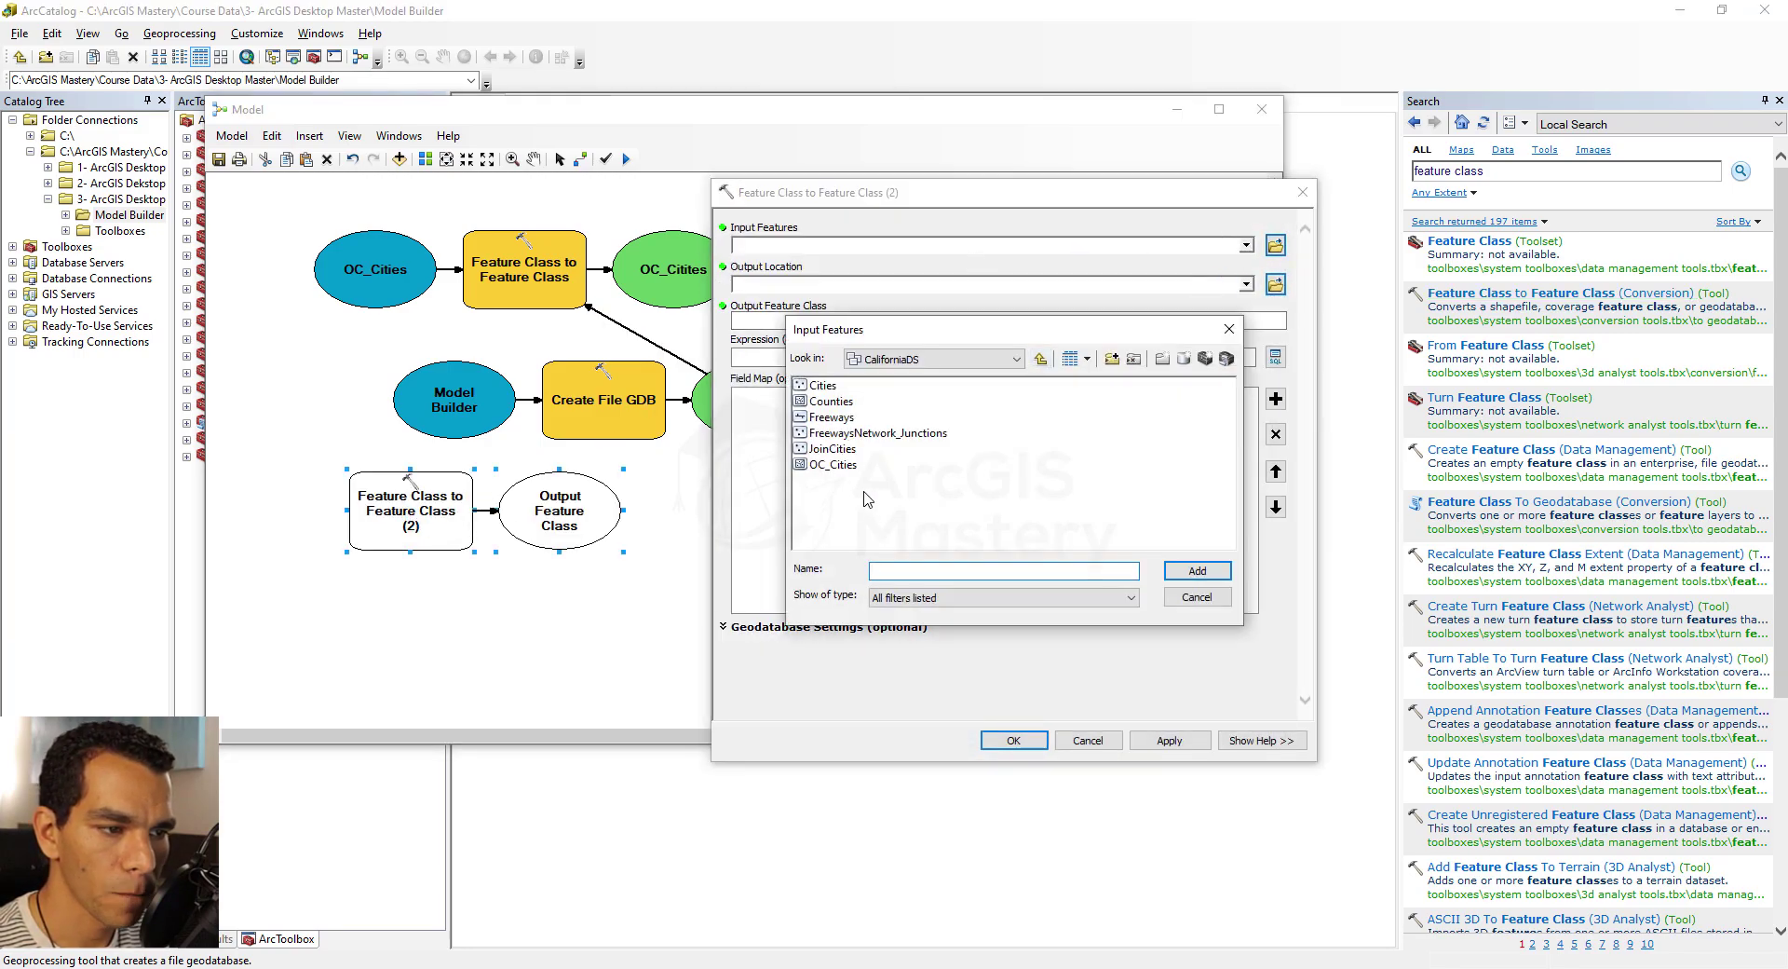
pyautogui.doubleClick(834, 418)
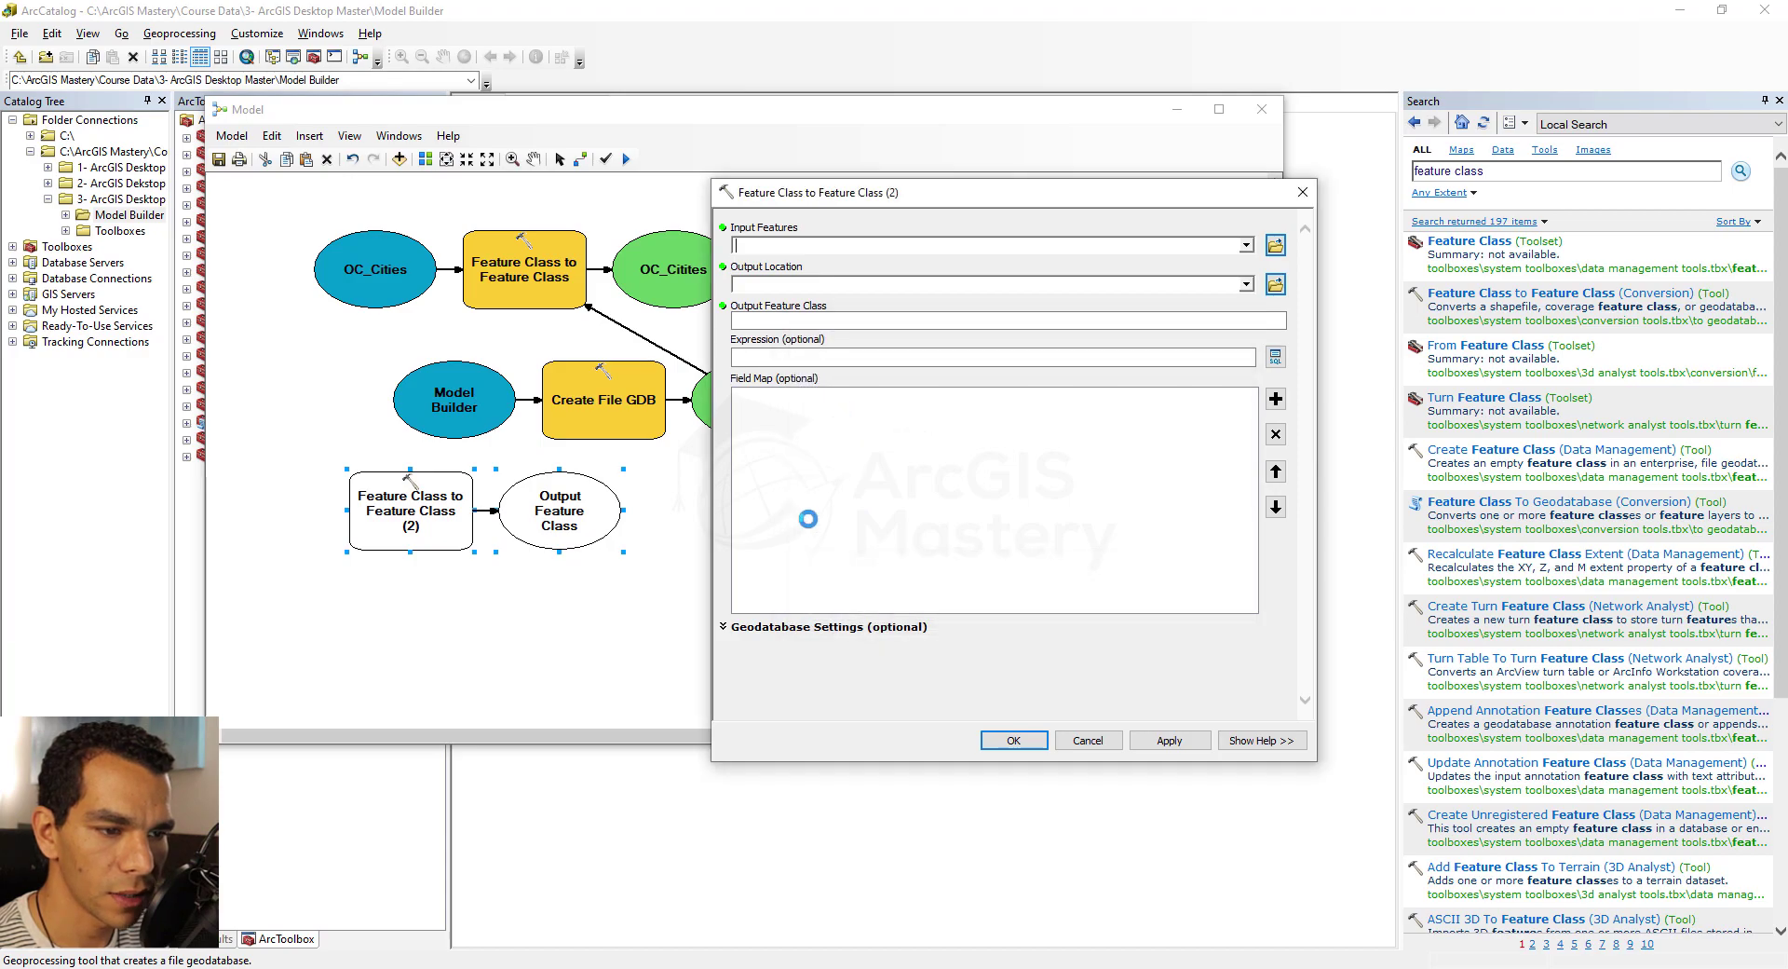
# Step: Name the second tool's output feature class Freeways and accept its parameters without an output location
pyautogui.click(869, 321)
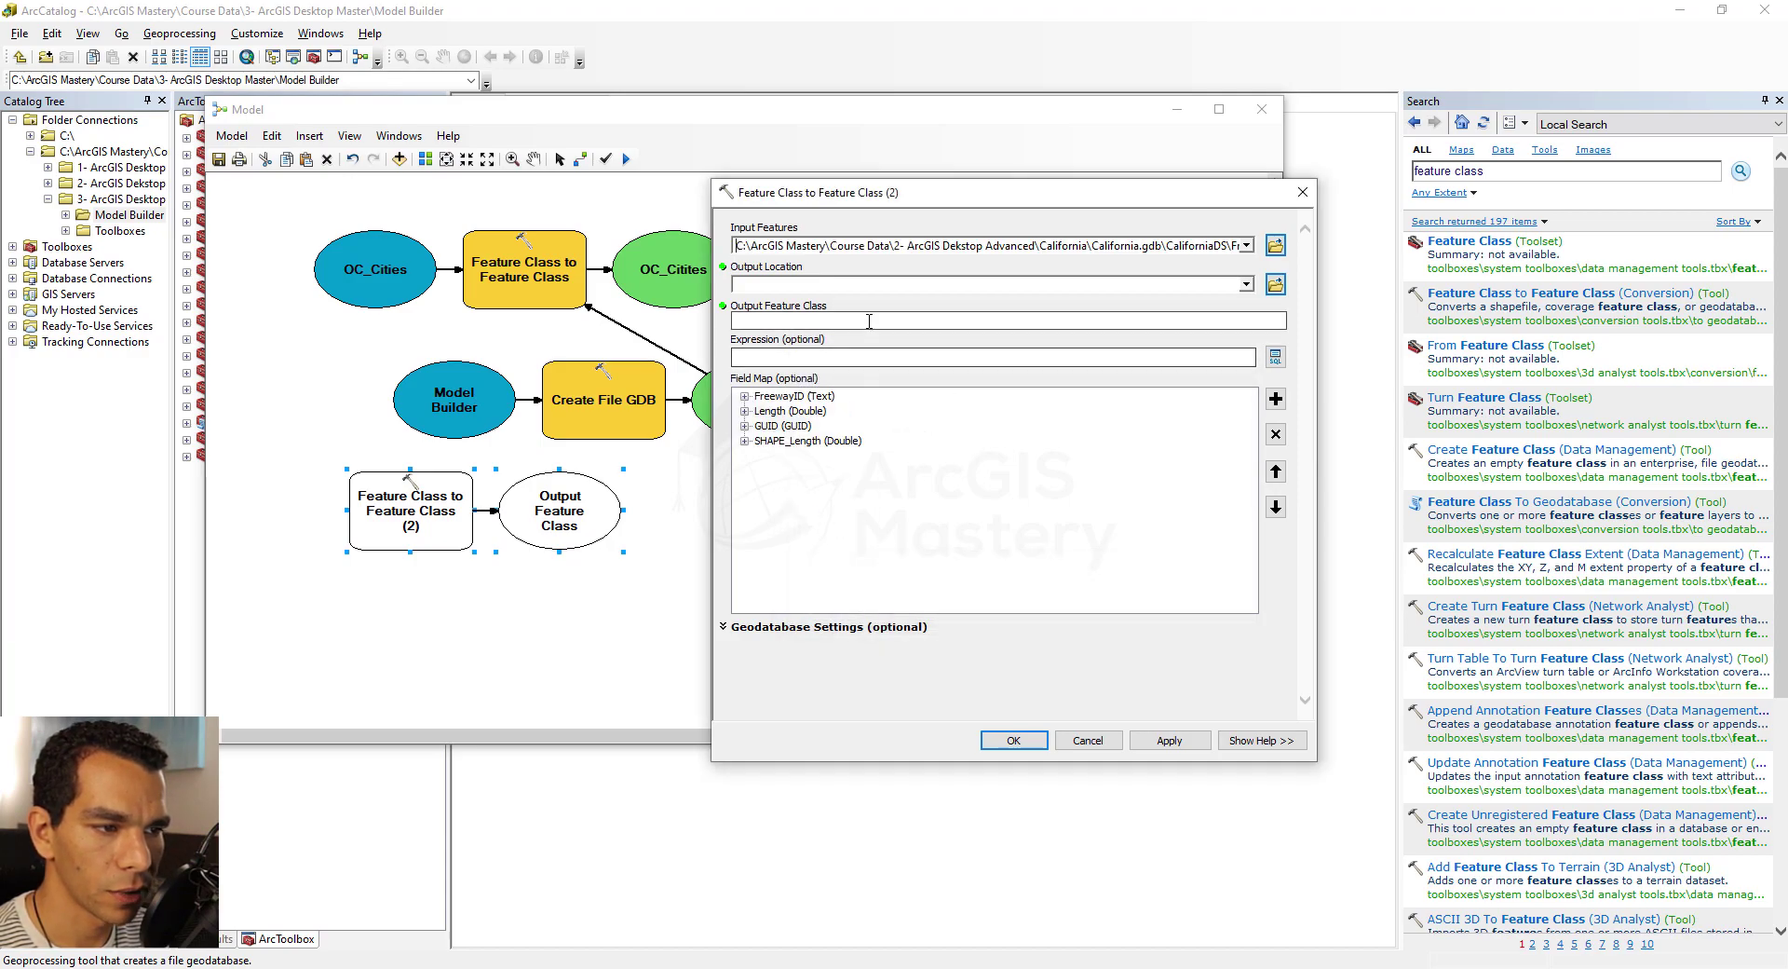
pyautogui.write('Freew')
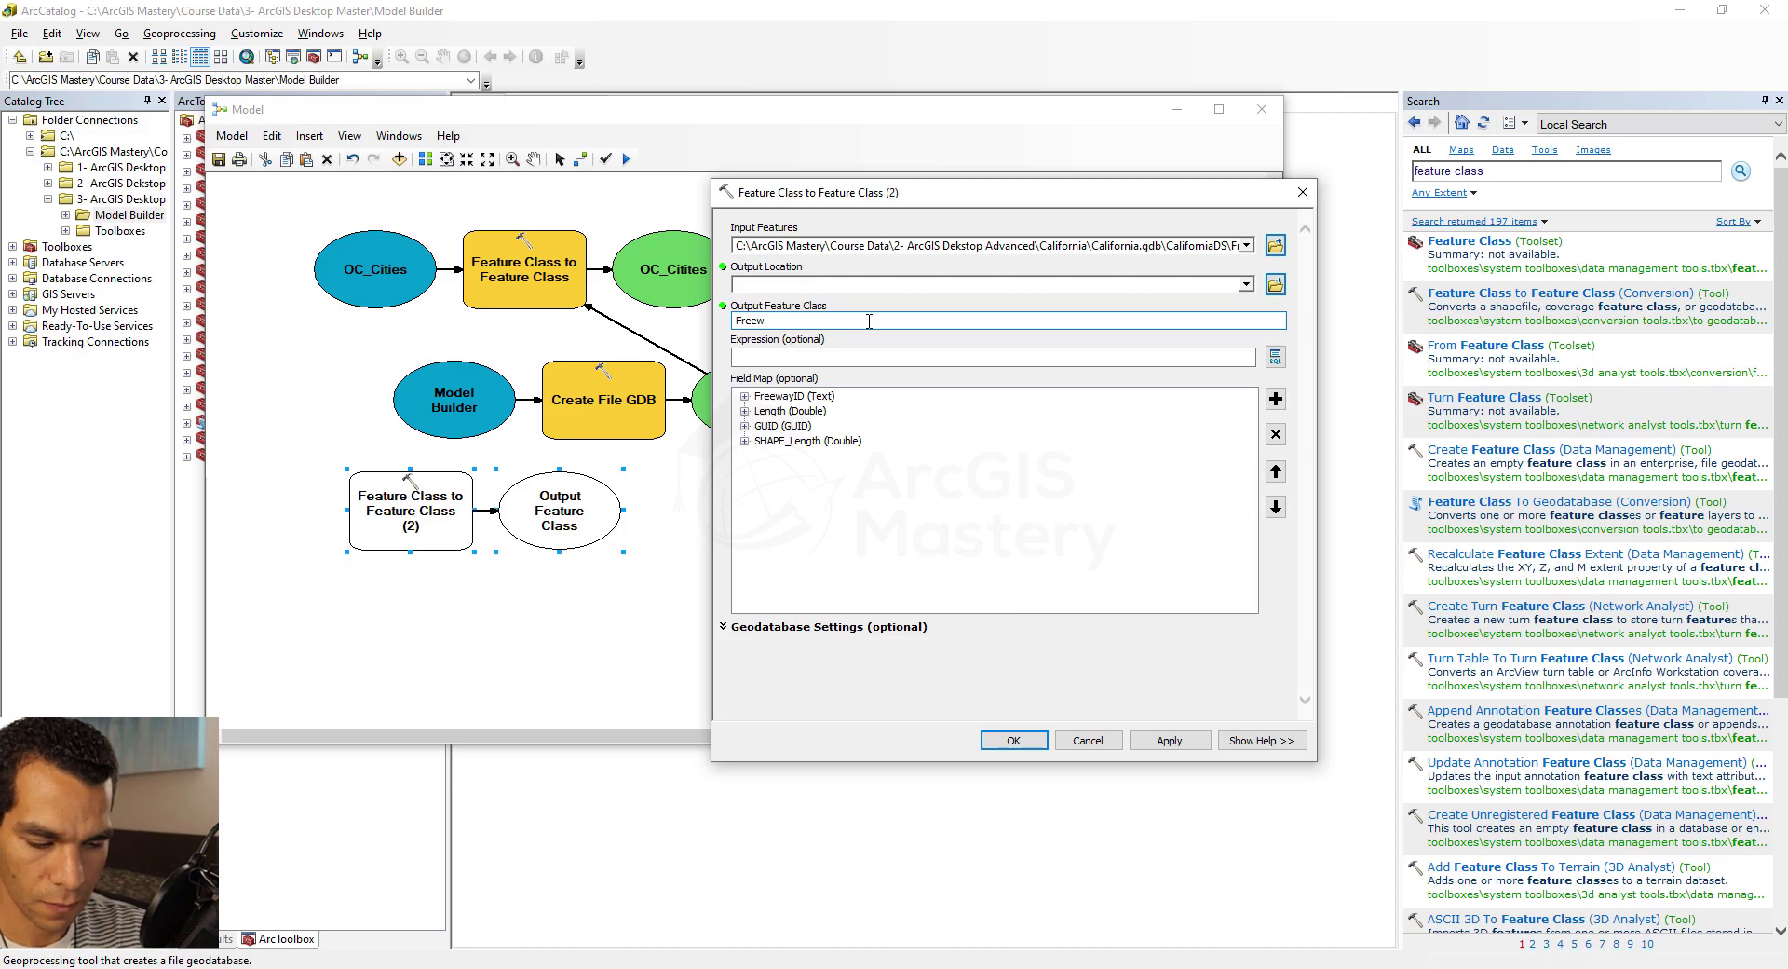
pyautogui.write('ays')
pyautogui.click(1014, 739)
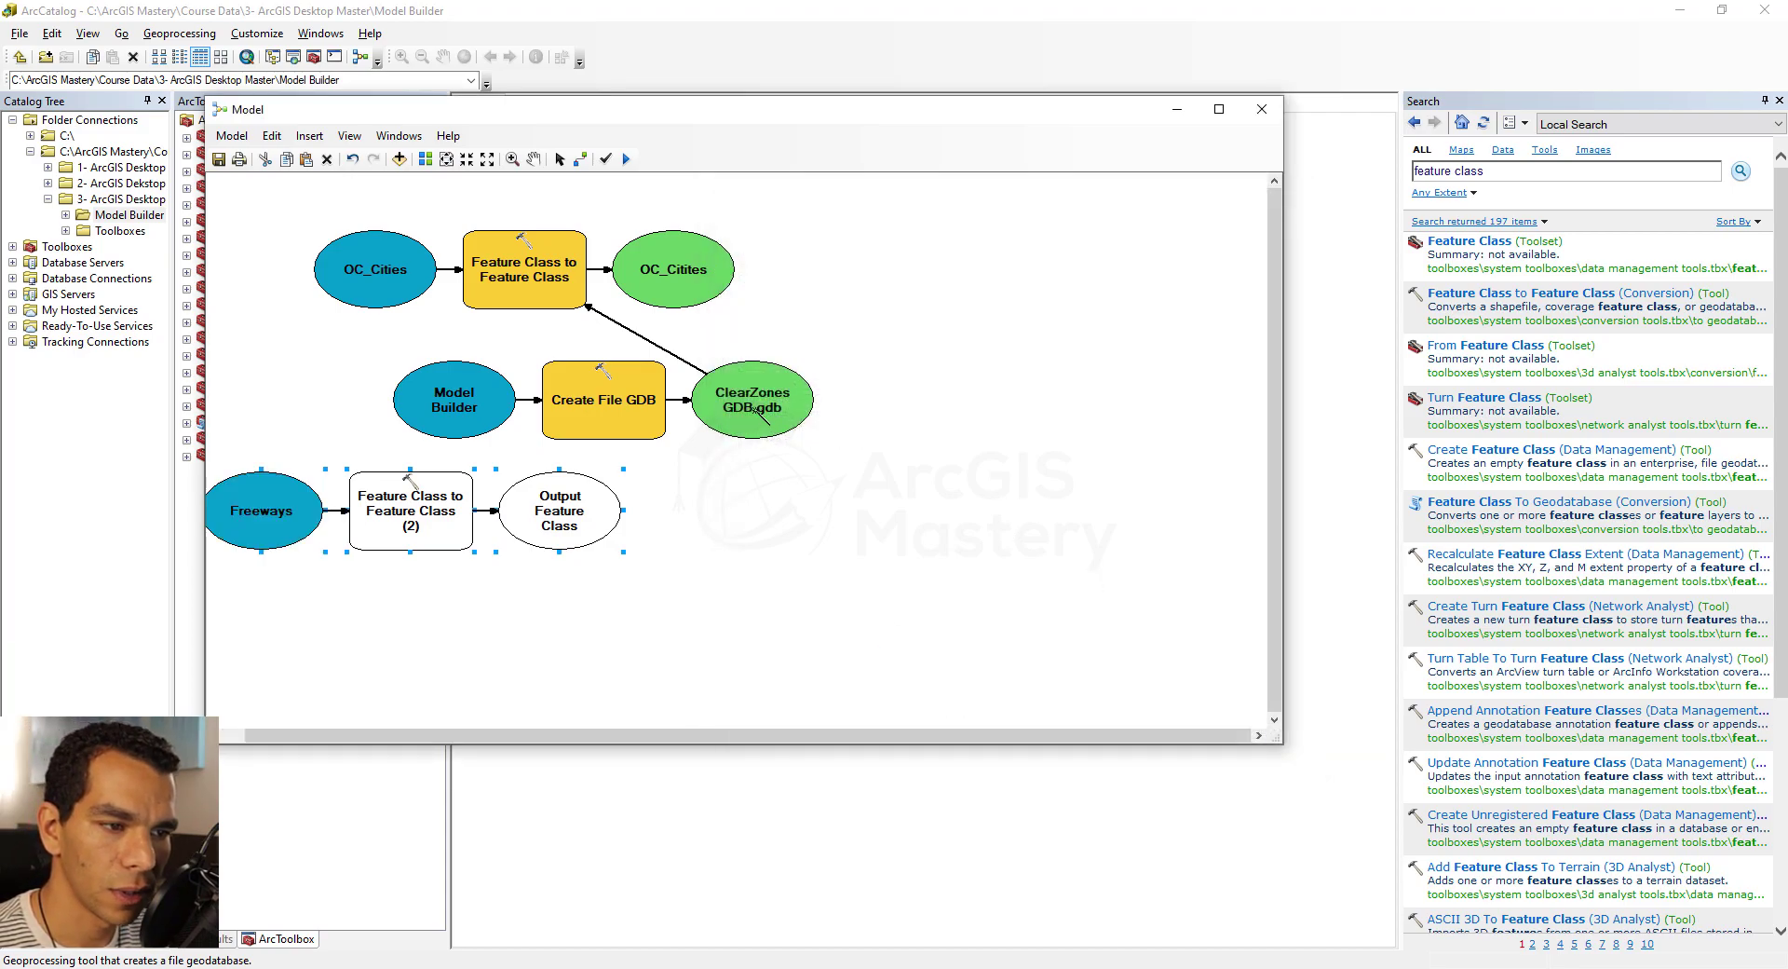
# Step: Connect ClearZonesGDB.gdb to the second Feature Class to Feature Class tool as its Output Location
pyautogui.click(724, 437)
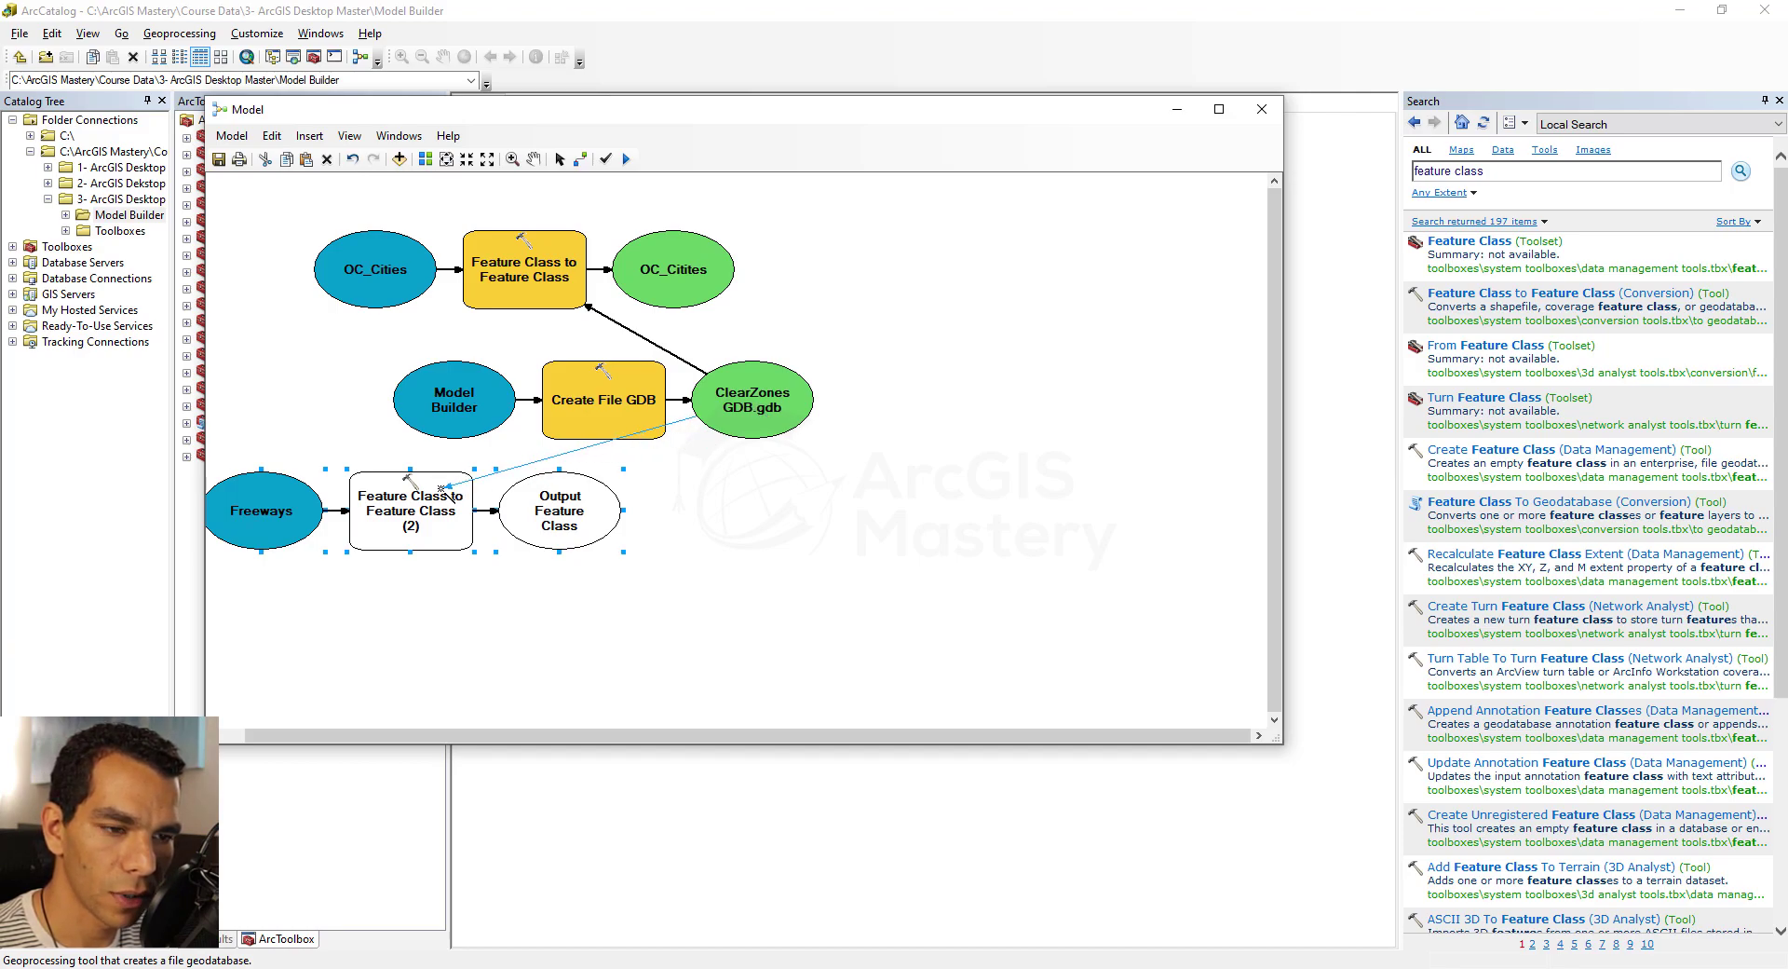
pyautogui.click(442, 487)
pyautogui.click(508, 494)
# Step: Select the whole Freeways copy chain and move it to the right, beneath the Create File GDB chain
pyautogui.click(560, 160)
pyautogui.moveTo(686, 612); pyautogui.dragTo(216, 462)
pyautogui.moveTo(649, 541); pyautogui.dragTo(758, 539)
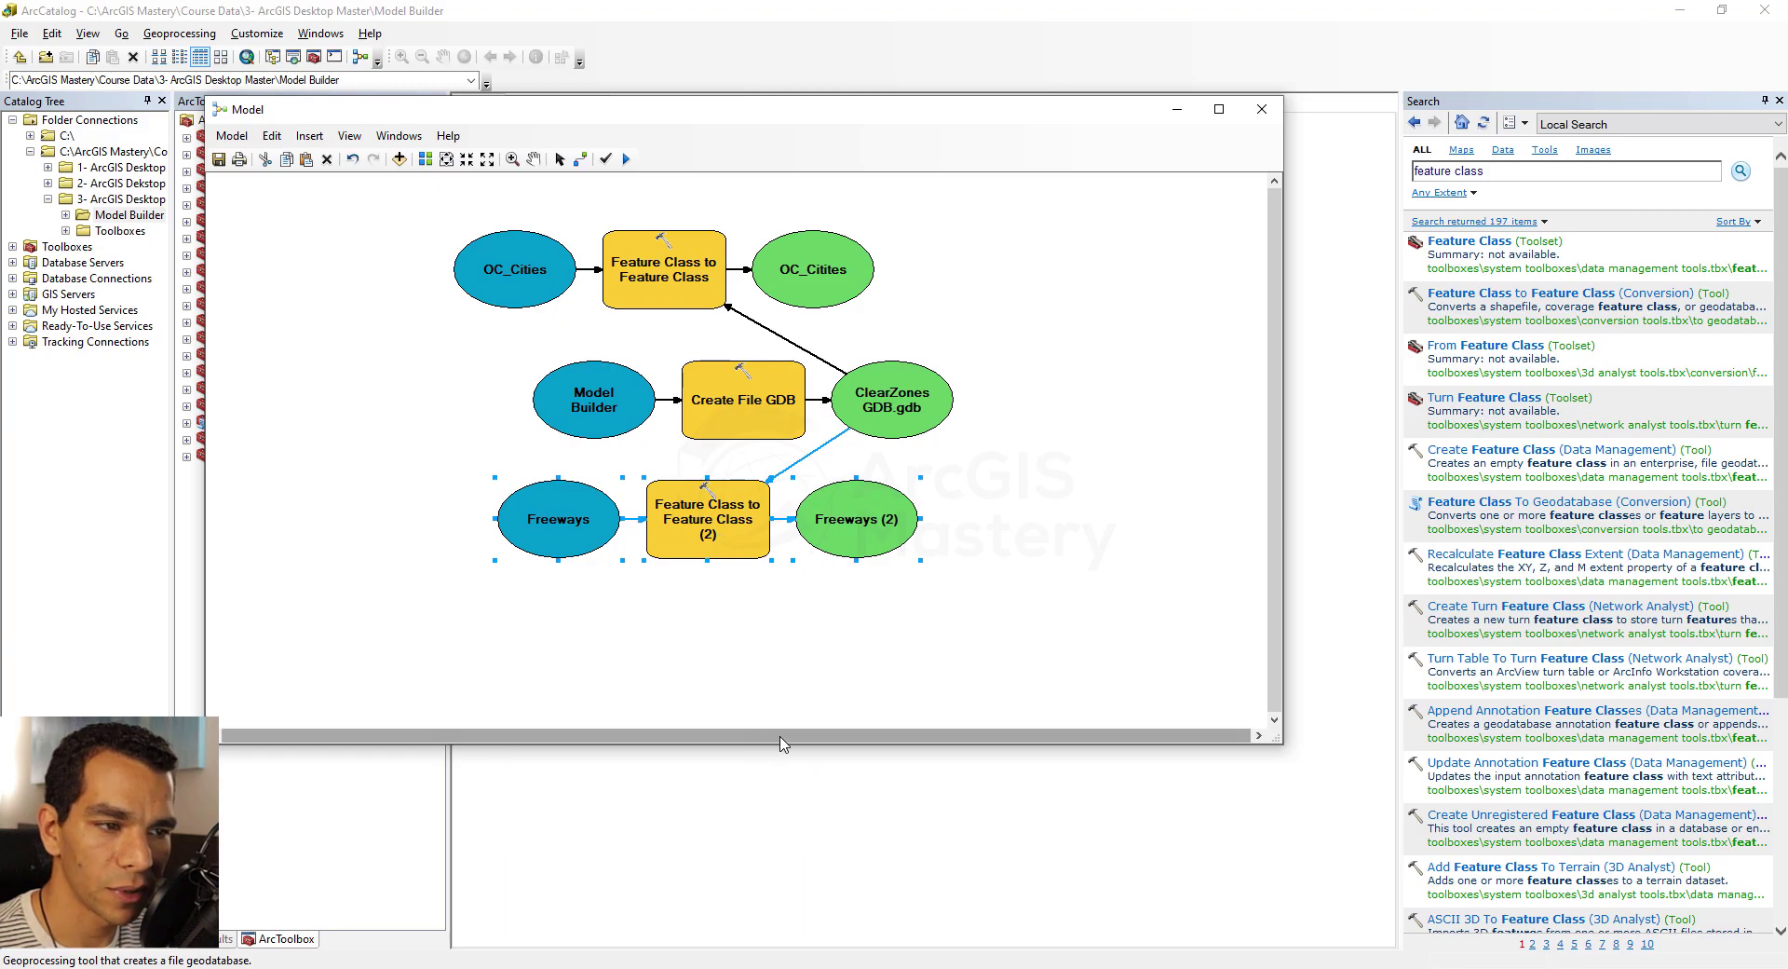
# Step: Select the whole Create File GDB chain and move it left, between the OC_Cities and Freeways copy chains
pyautogui.click(798, 663)
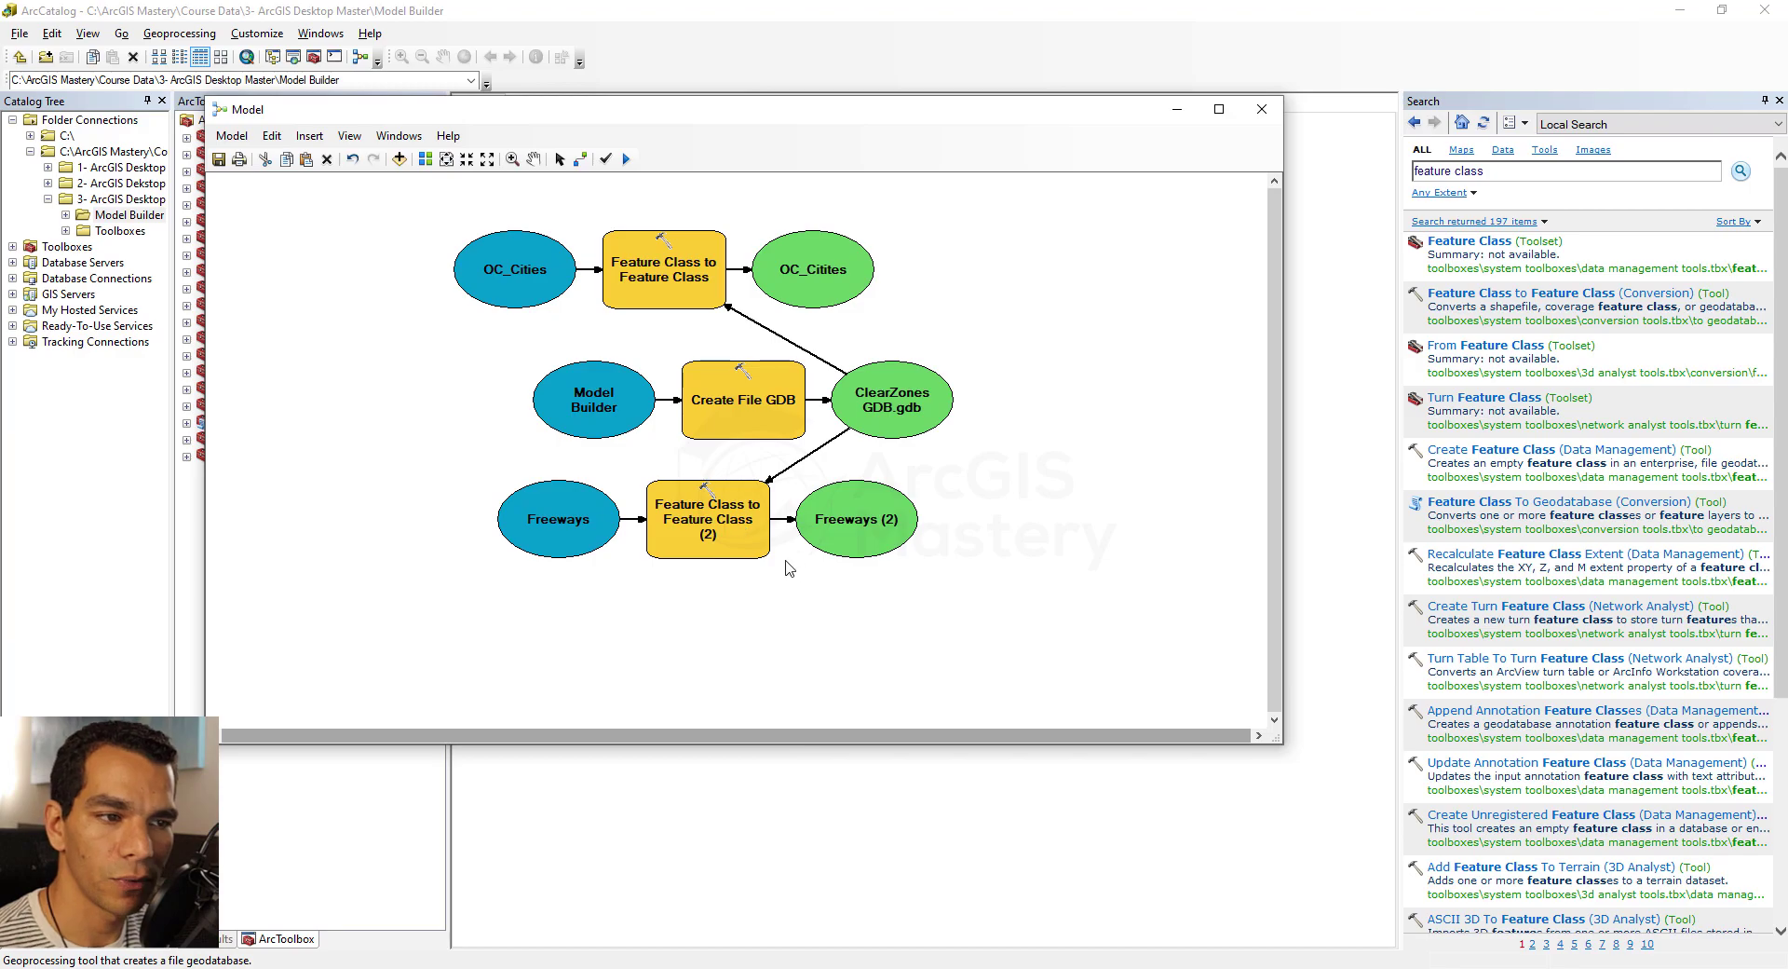
pyautogui.hscroll(-3, 438, 229)
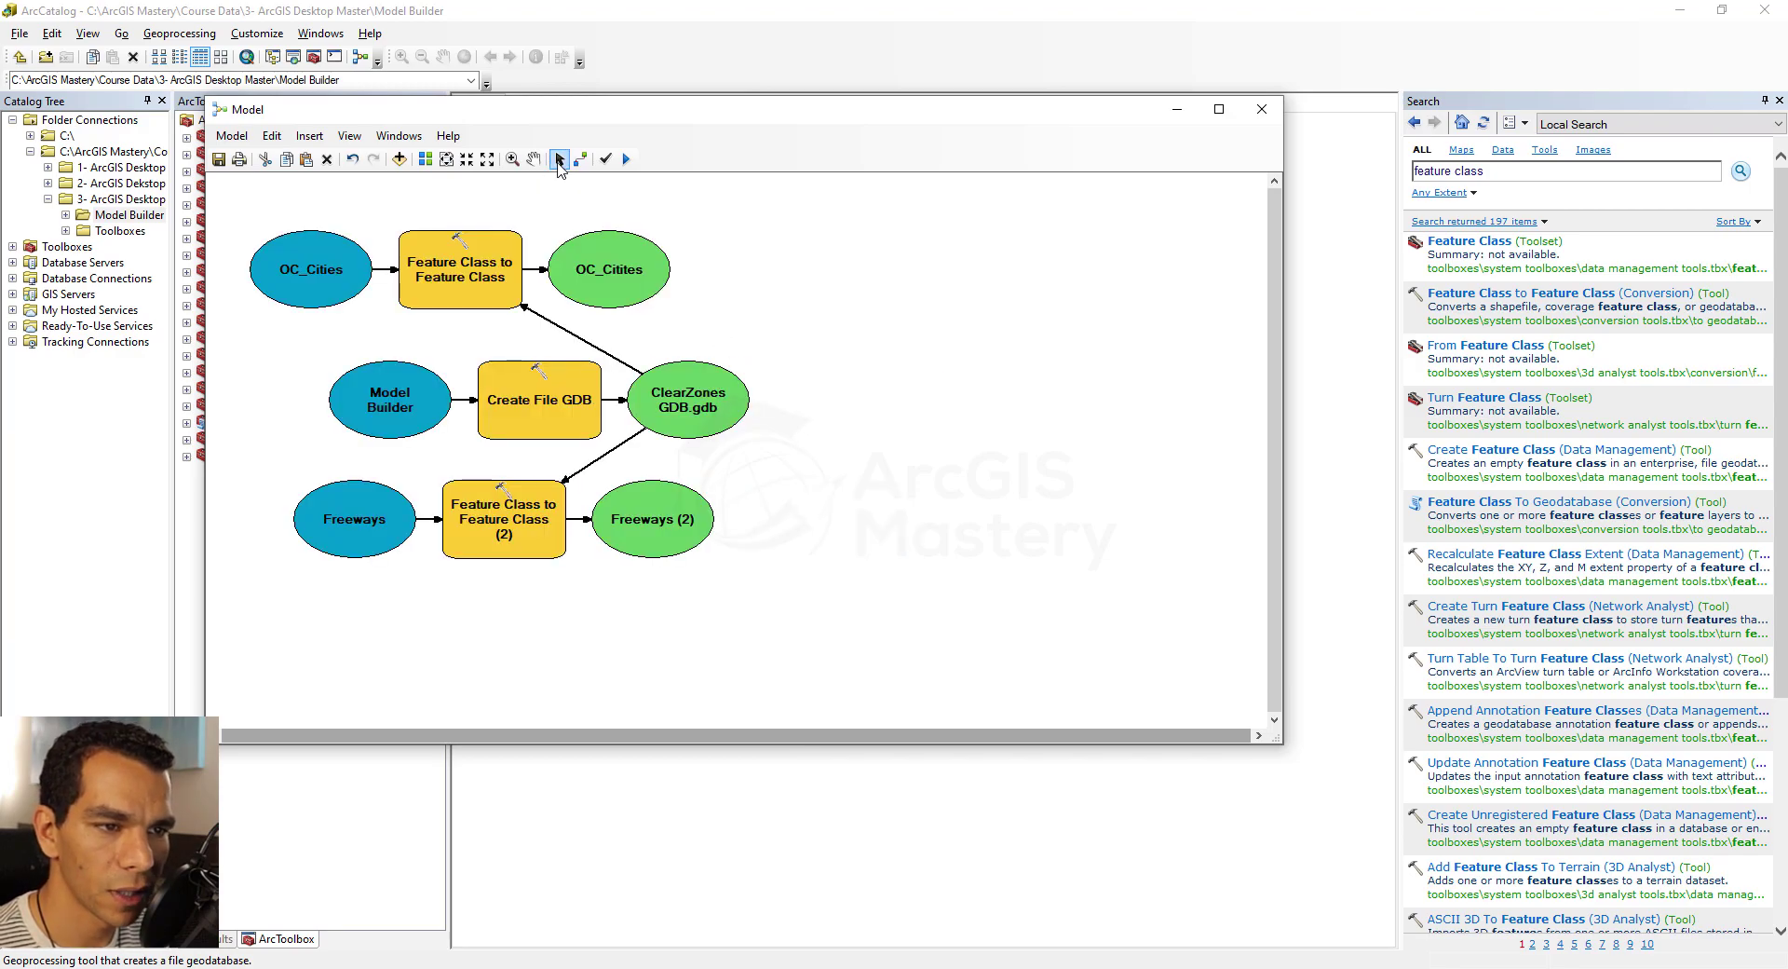
pyautogui.click(560, 161)
pyautogui.moveTo(307, 350); pyautogui.dragTo(793, 477)
pyautogui.moveTo(707, 404); pyautogui.dragTo(605, 406)
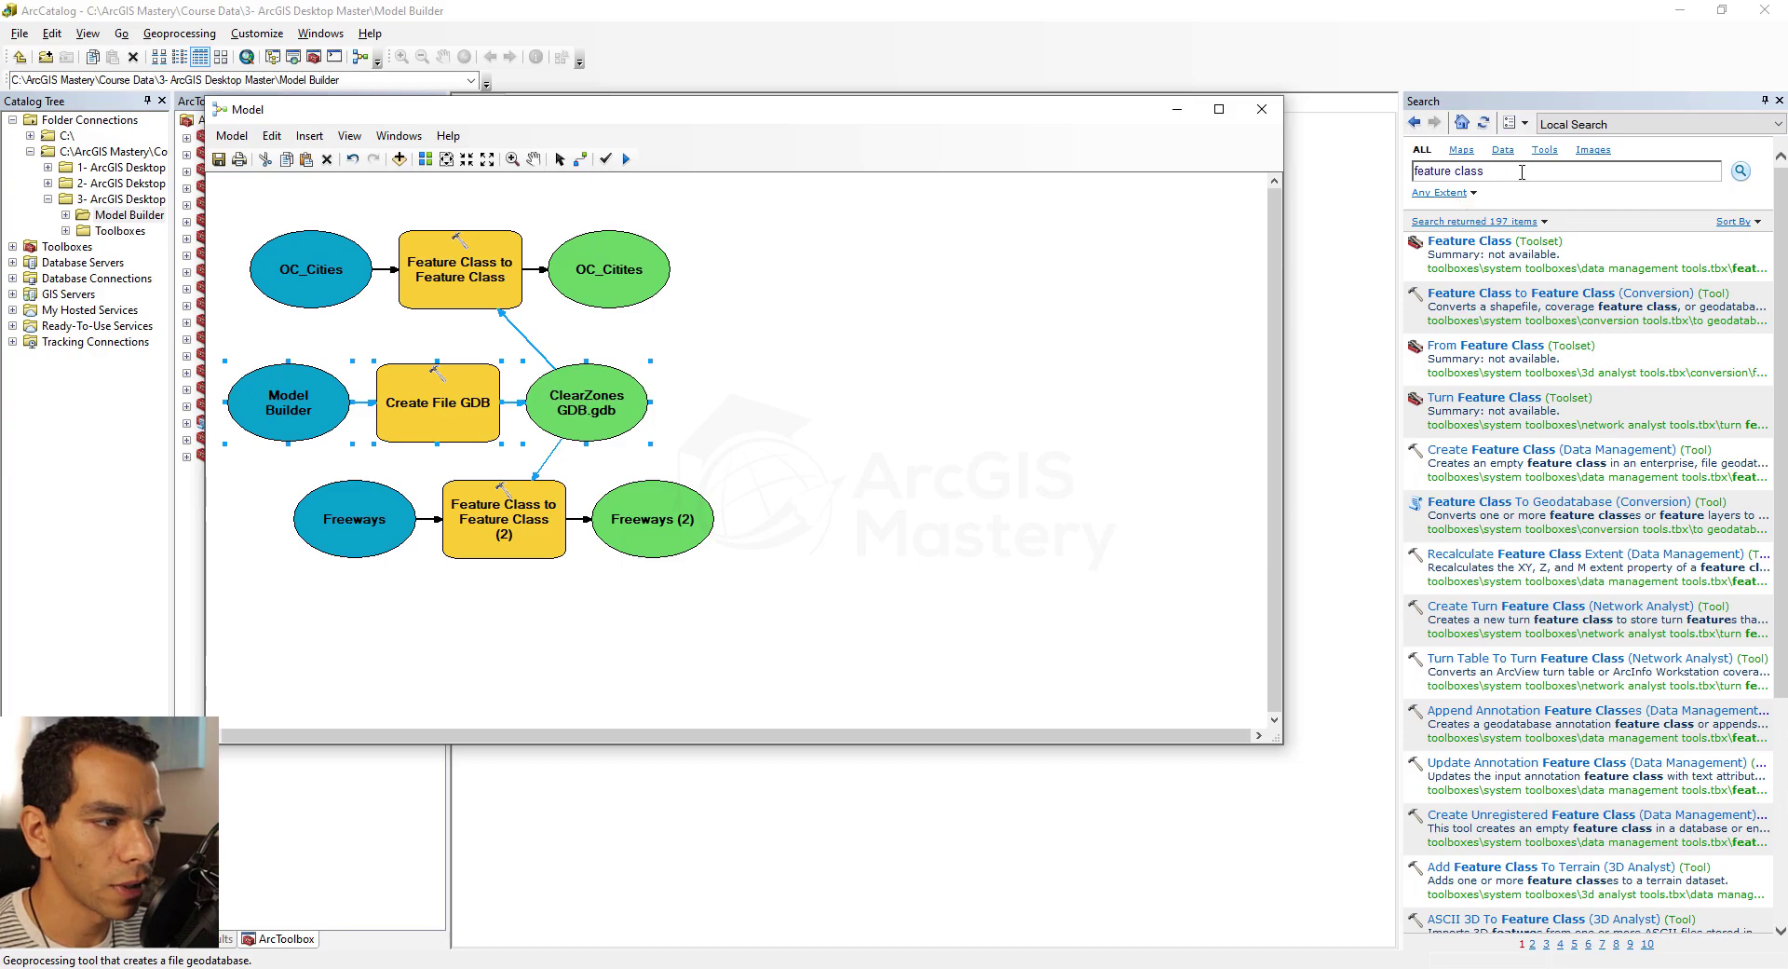
# Step: Search the tools for buffer and add the Buffer (Analysis) tool to the empty area right of the Freeways chain
pyautogui.click(1522, 172)
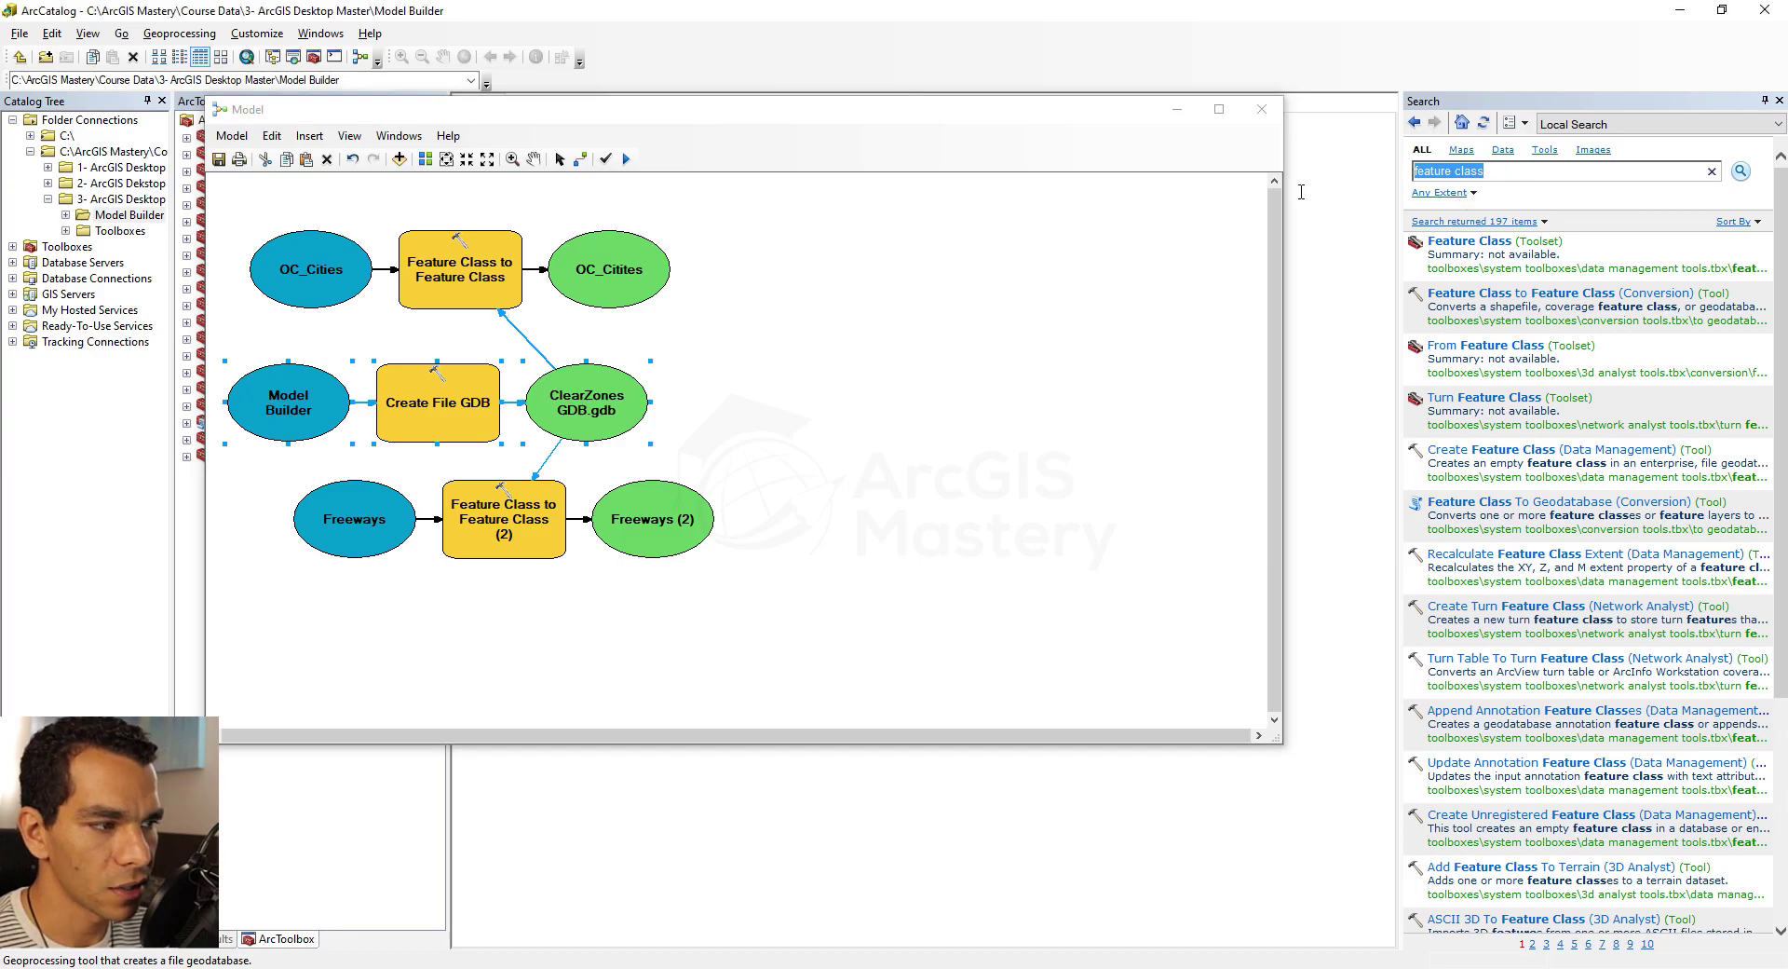
pyautogui.write('buffer')
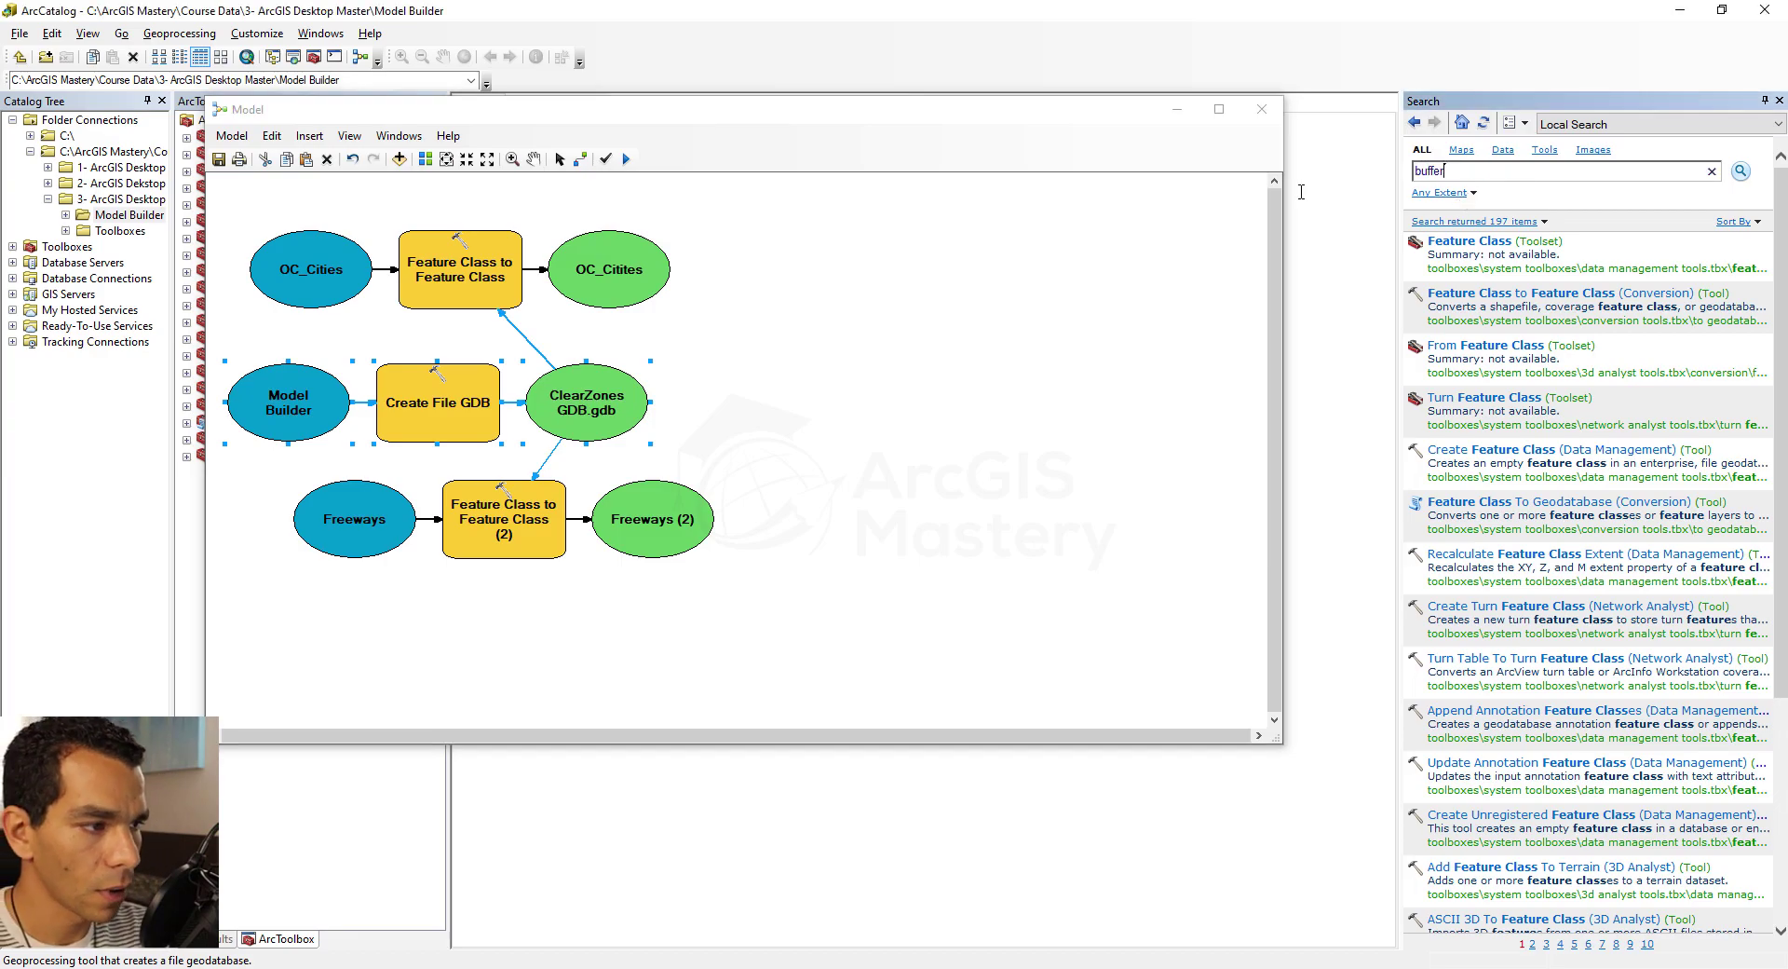
pyautogui.press('Return')
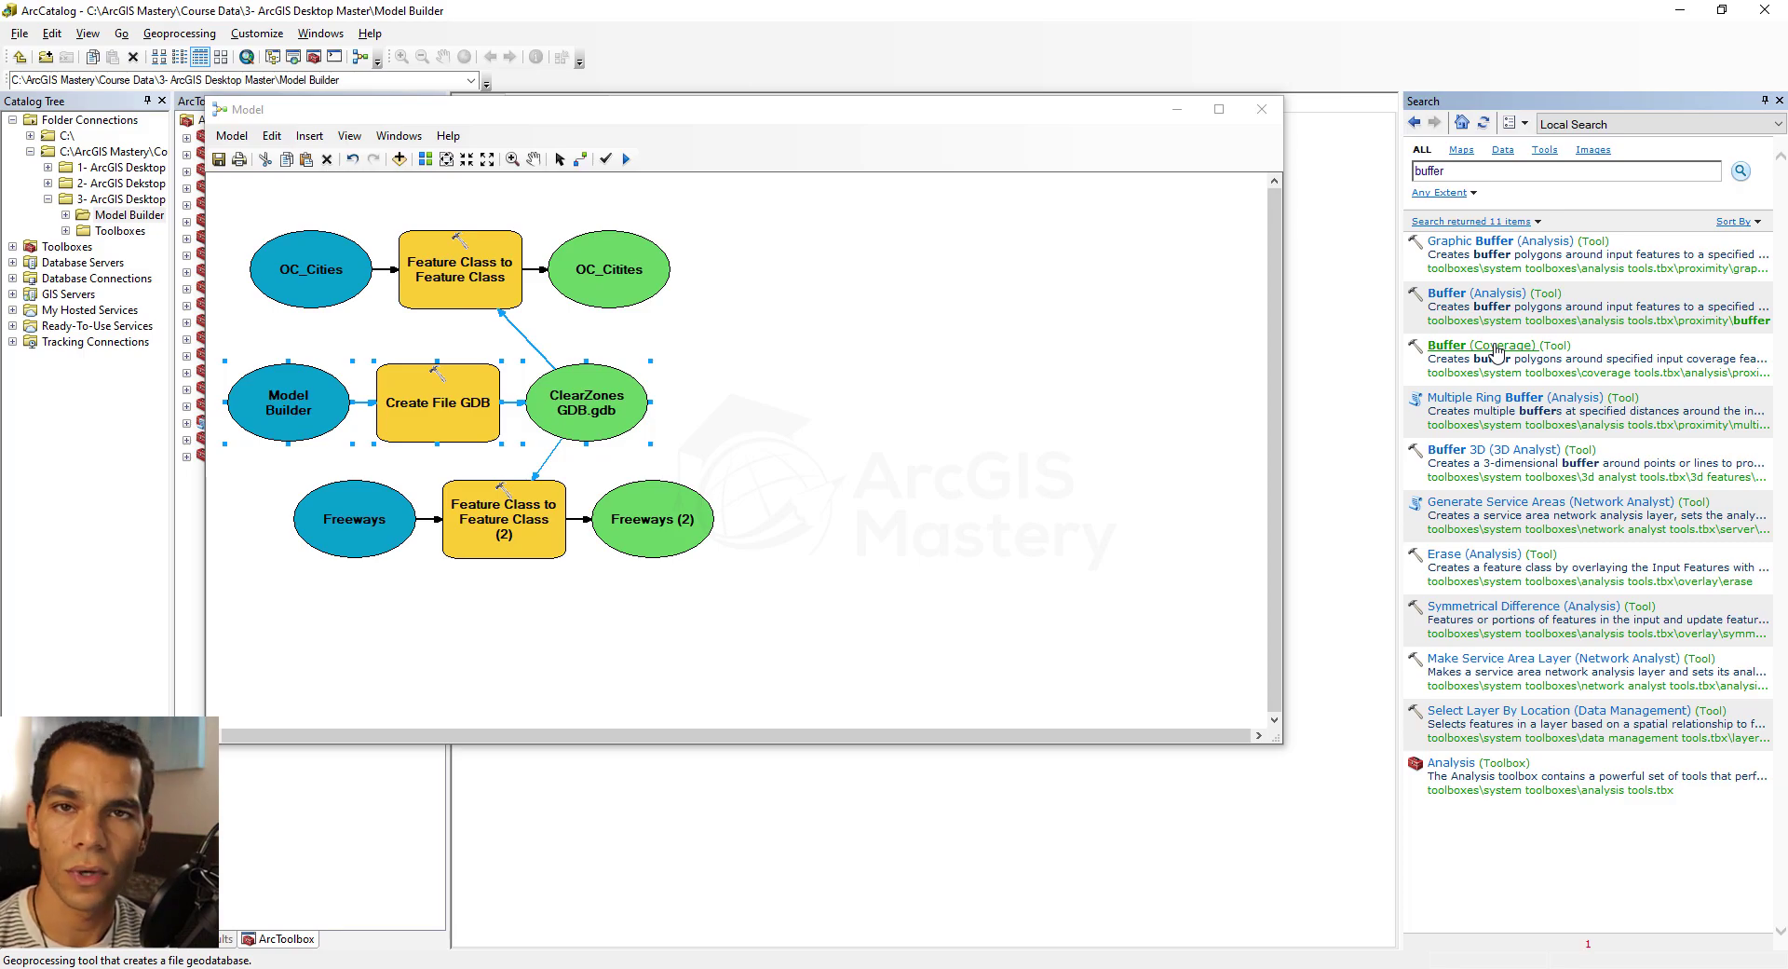
pyautogui.moveTo(1490, 294); pyautogui.dragTo(833, 471)
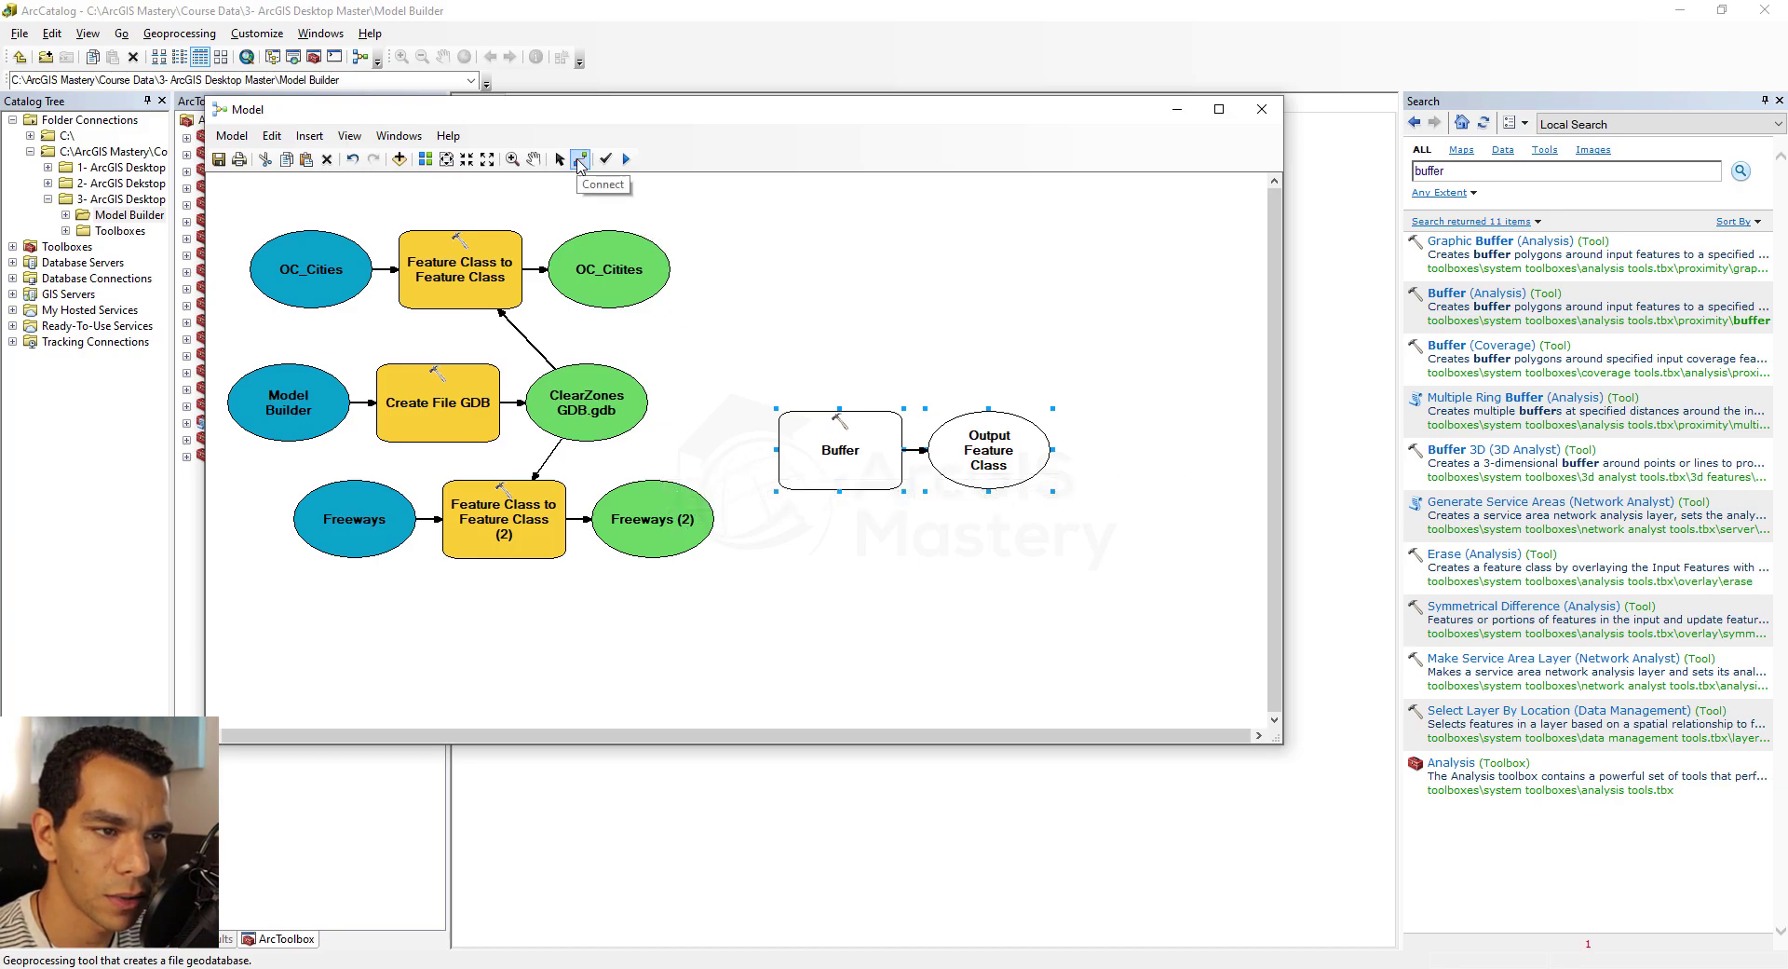
# Step: Connect the Freeways (2) output to the Buffer tool as its Input Features
pyautogui.click(579, 162)
pyautogui.click(677, 508)
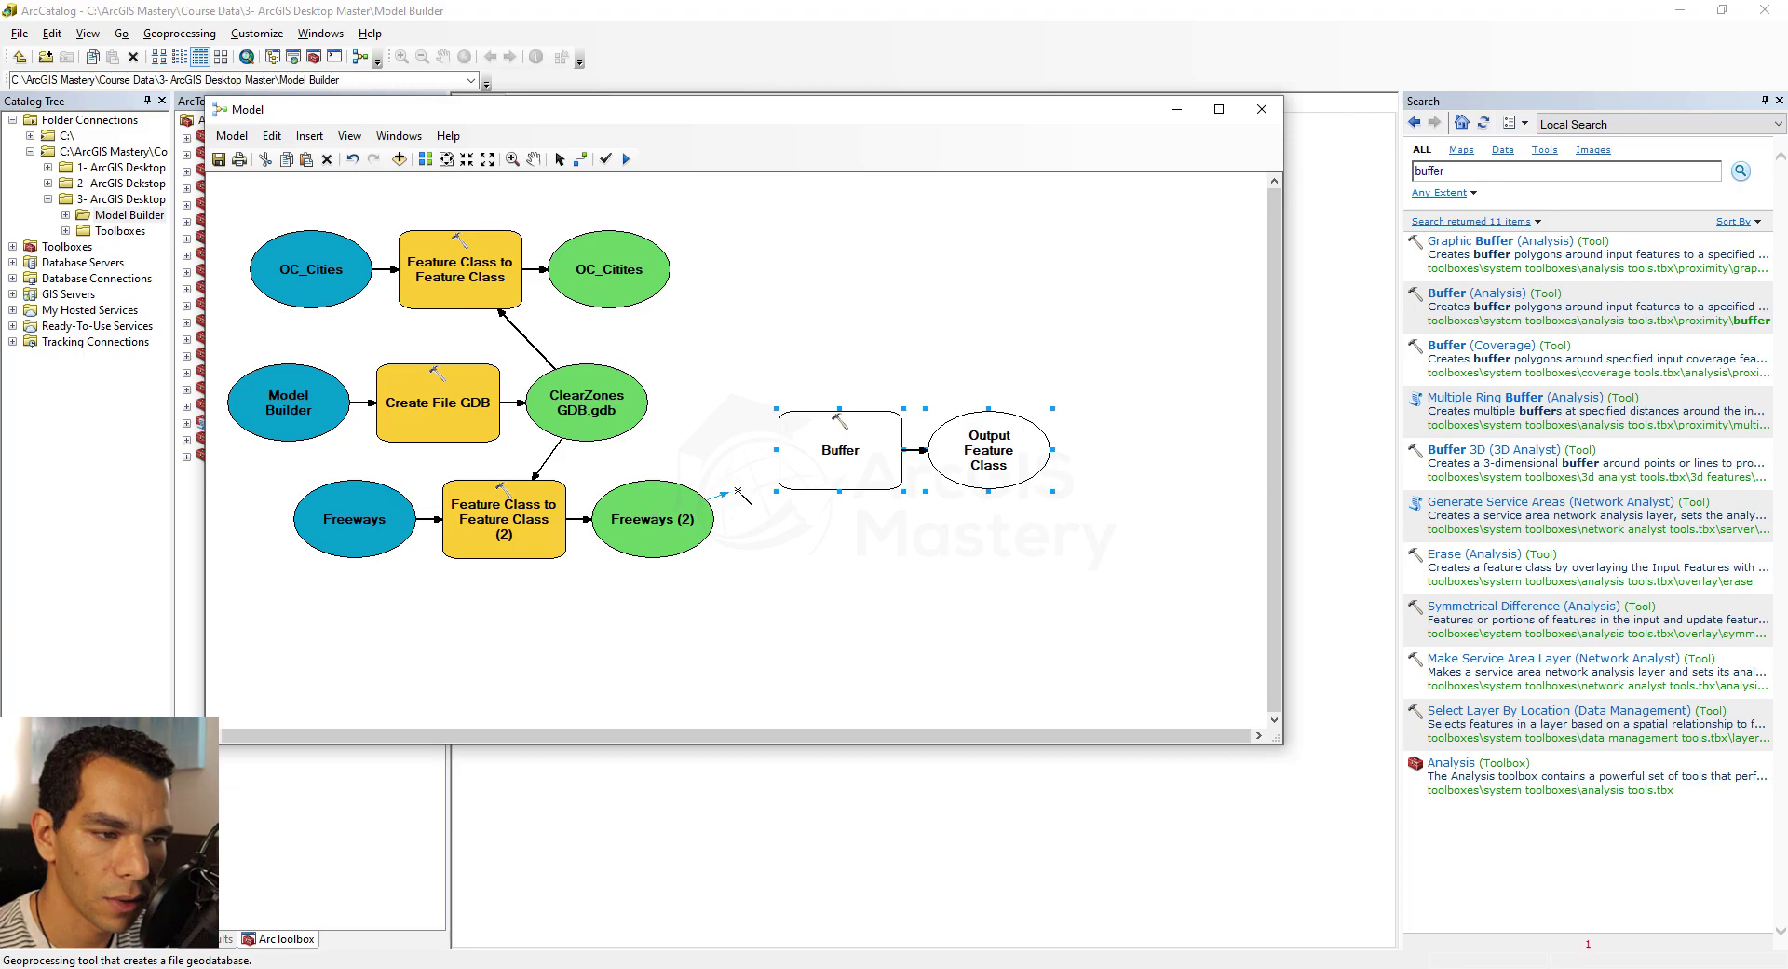
pyautogui.click(812, 463)
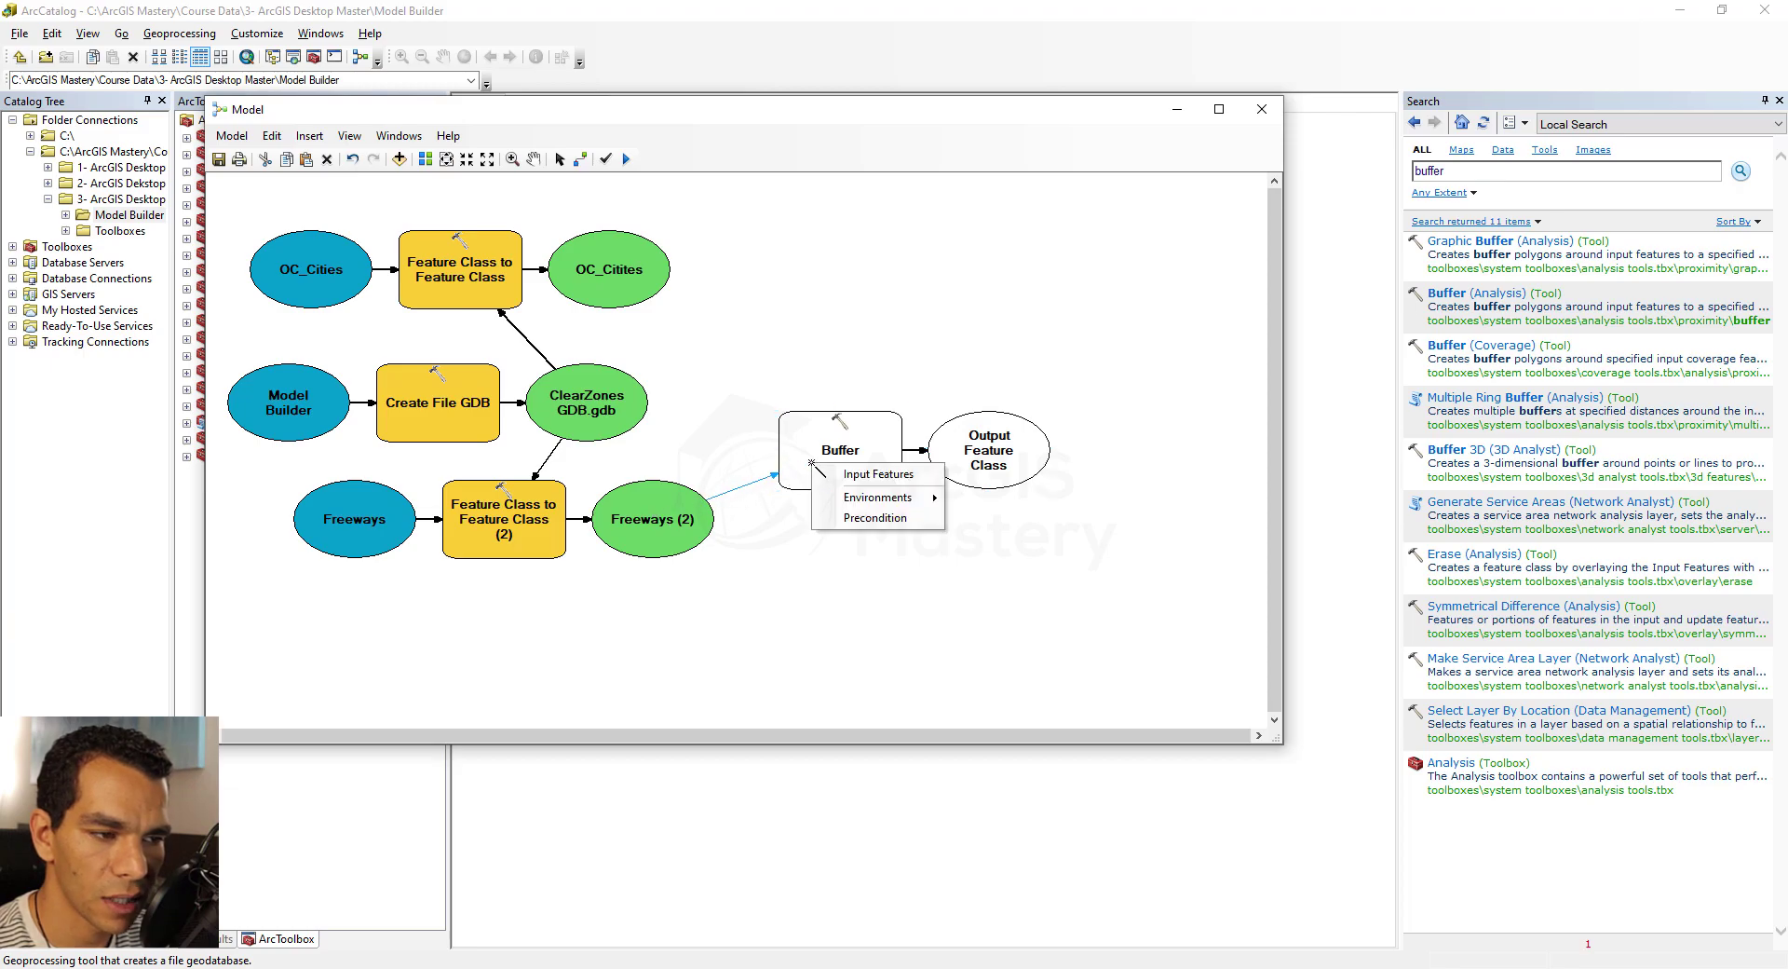
pyautogui.click(881, 475)
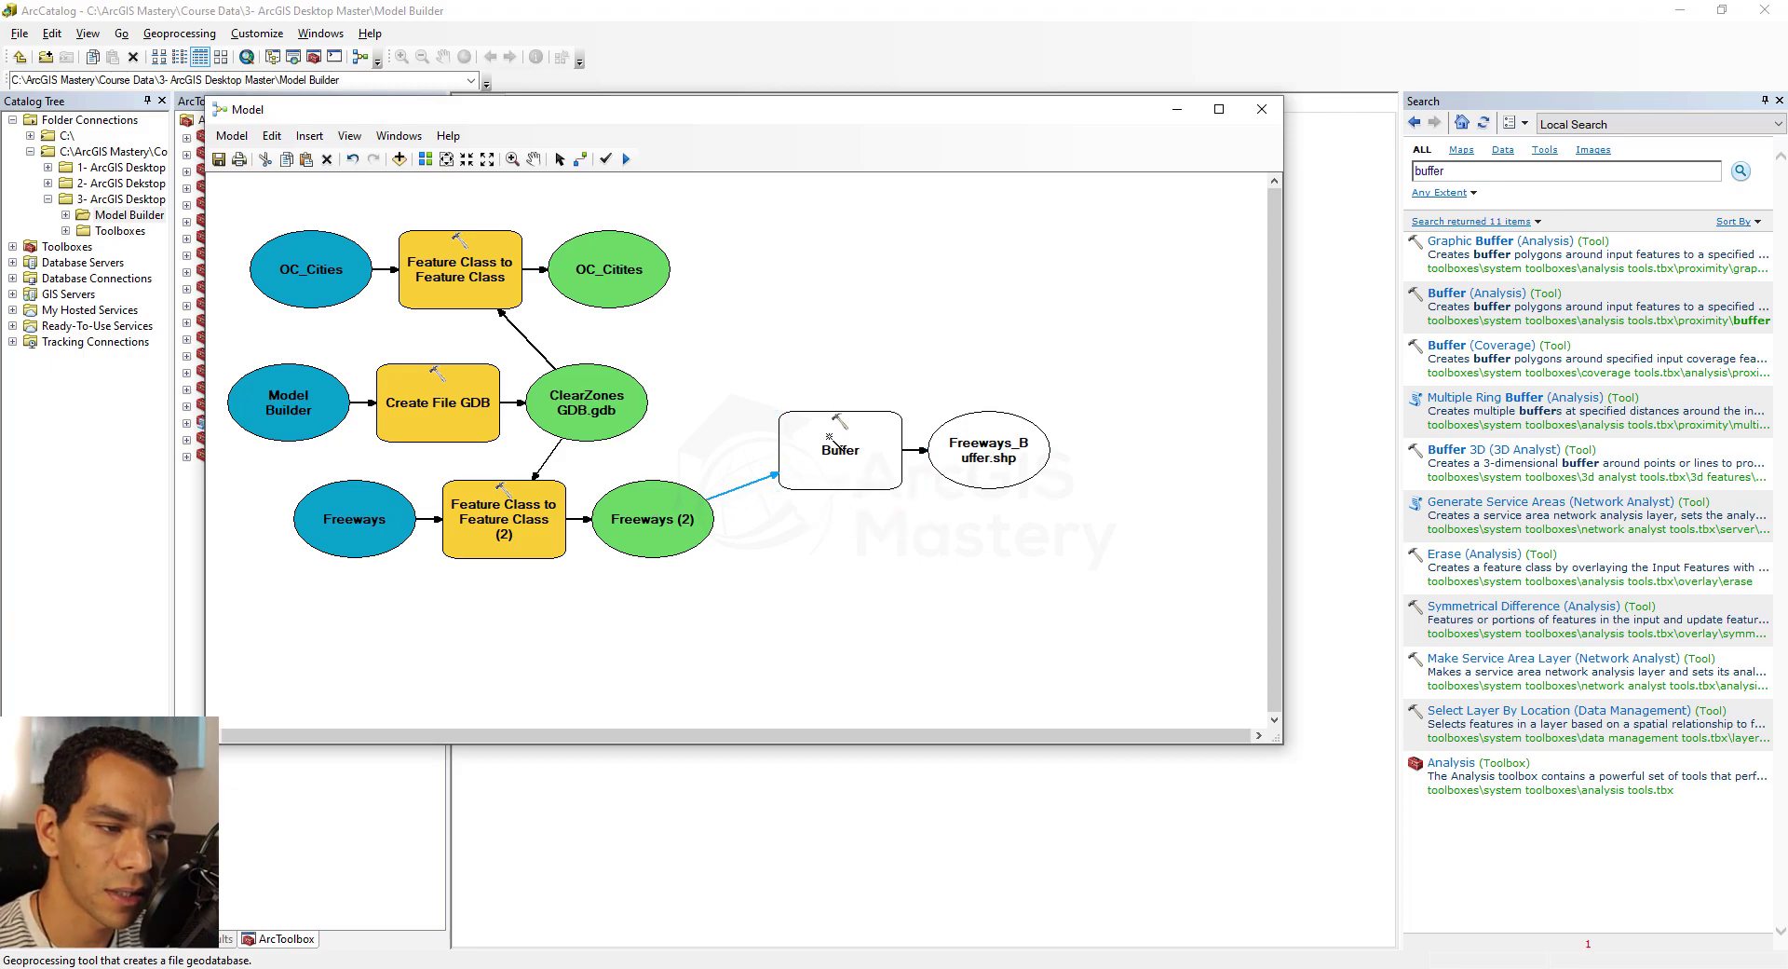
pyautogui.click(560, 160)
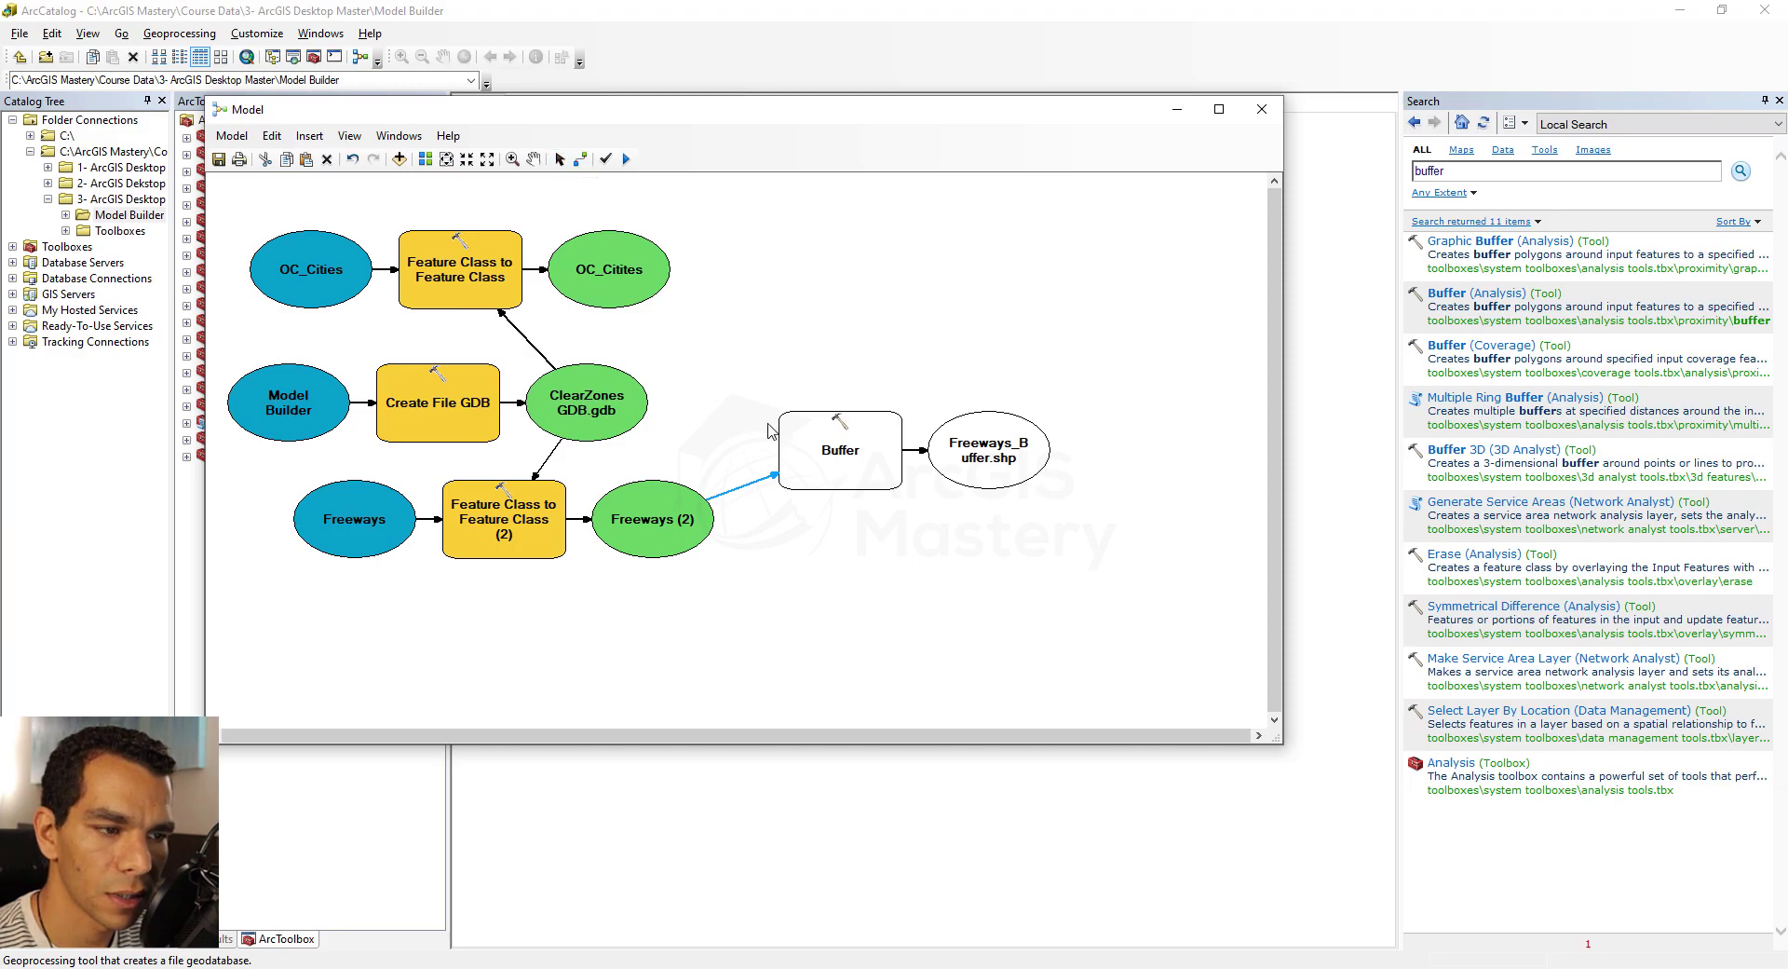
# Step: Set the Buffer tool's linear distance to 0.25 Miles and accept its parameters
pyautogui.doubleClick(826, 445)
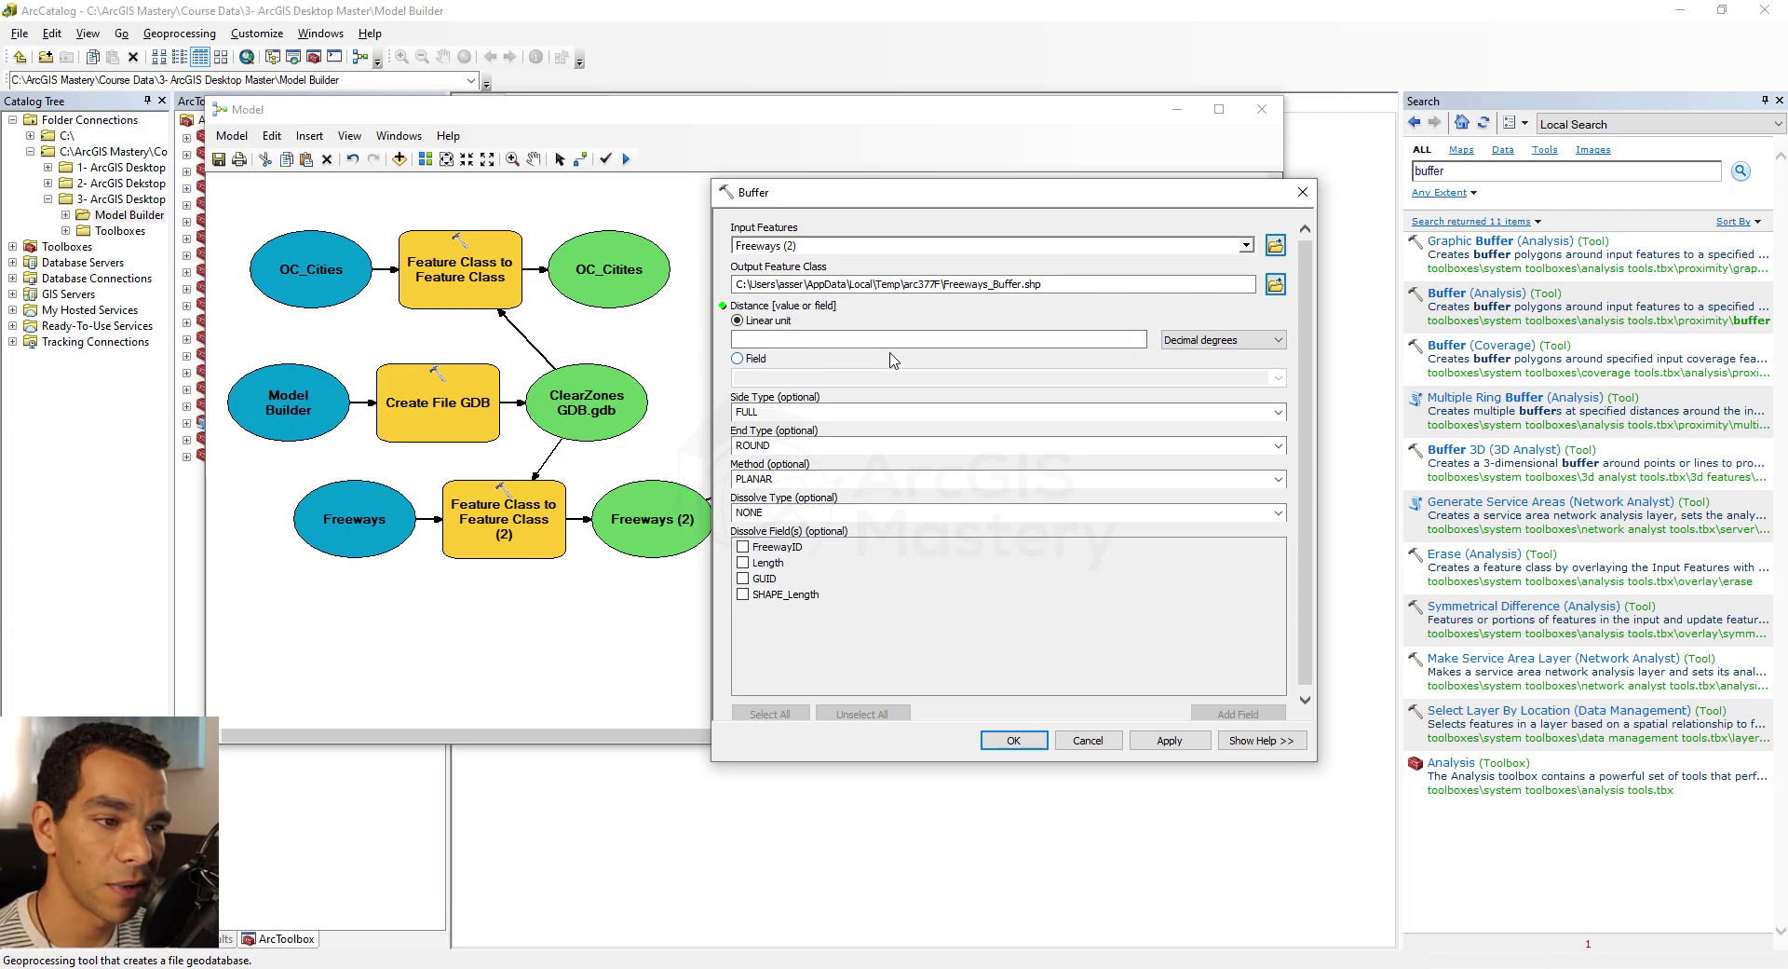
pyautogui.click(1249, 347)
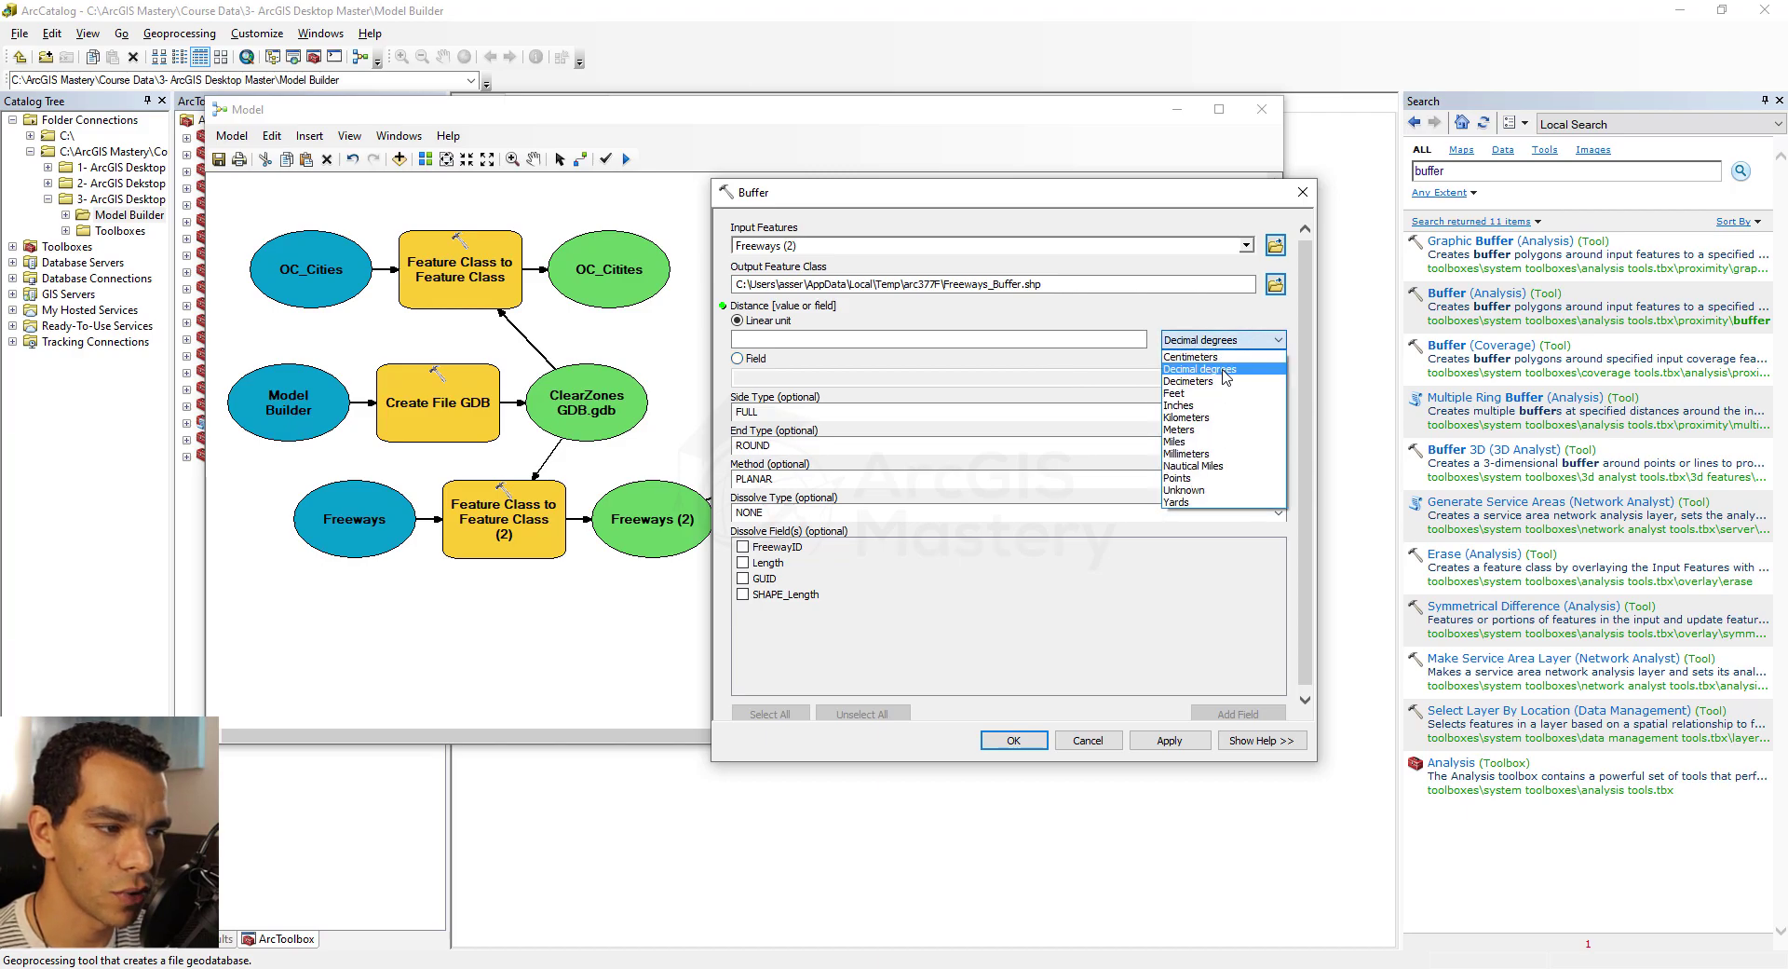
pyautogui.click(1211, 442)
pyautogui.click(1114, 340)
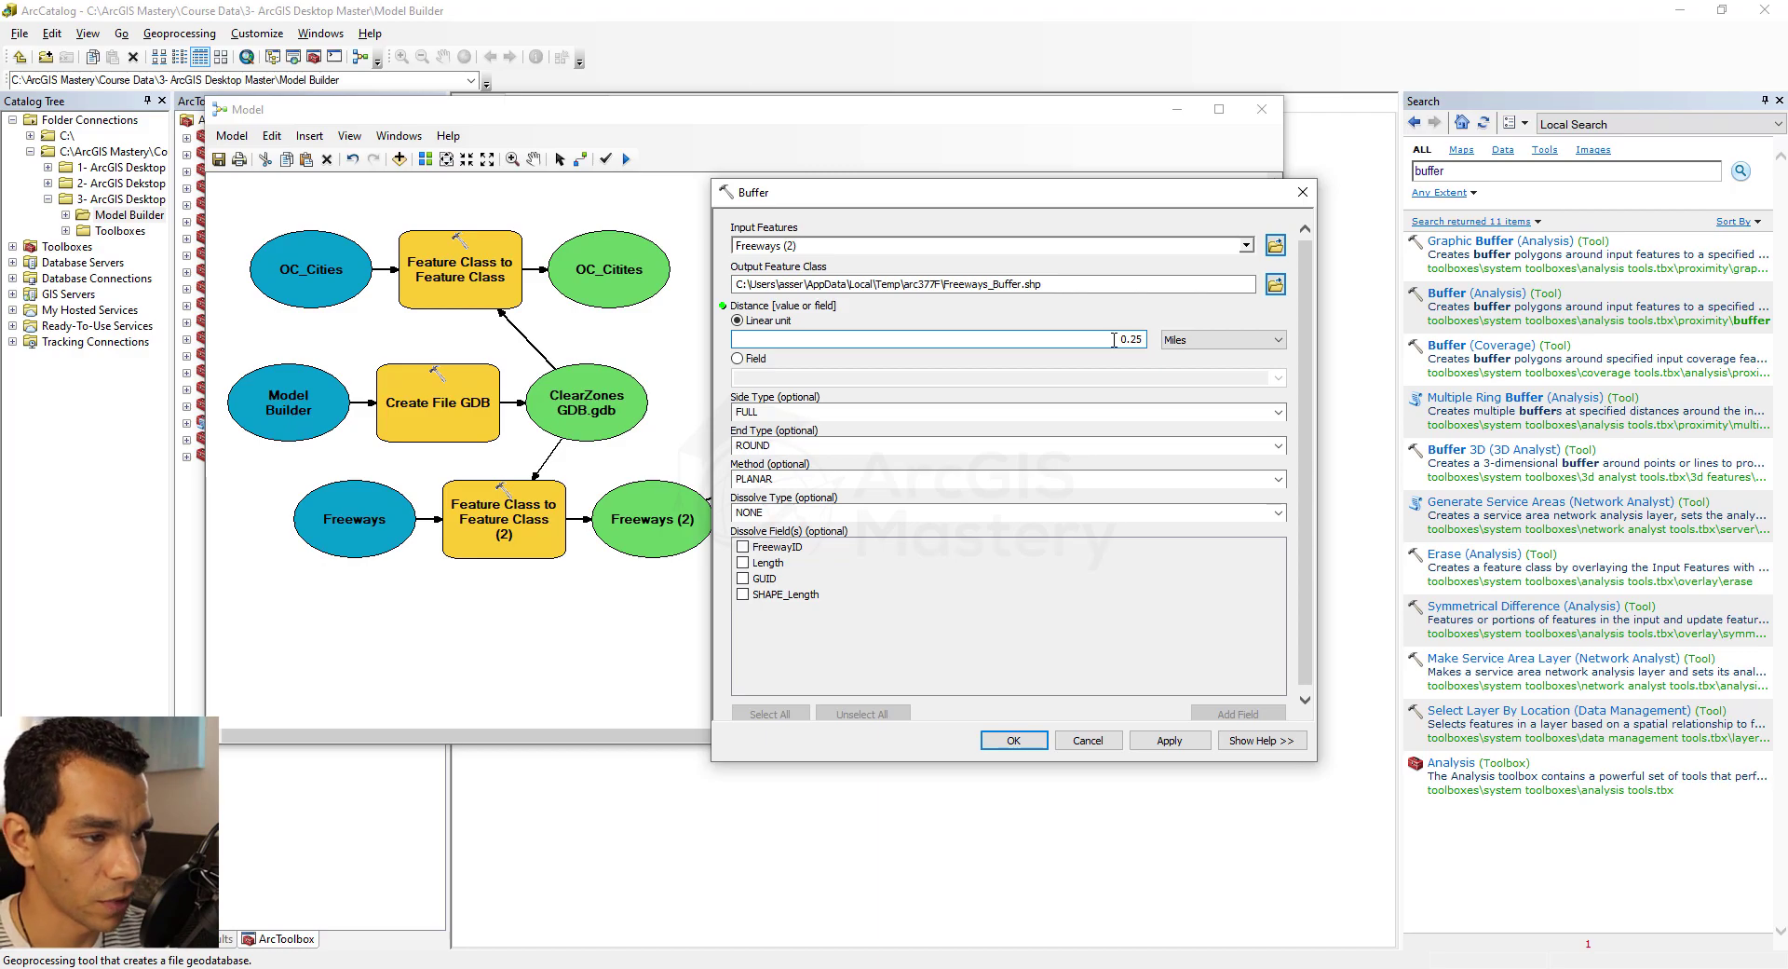
pyautogui.click(1013, 740)
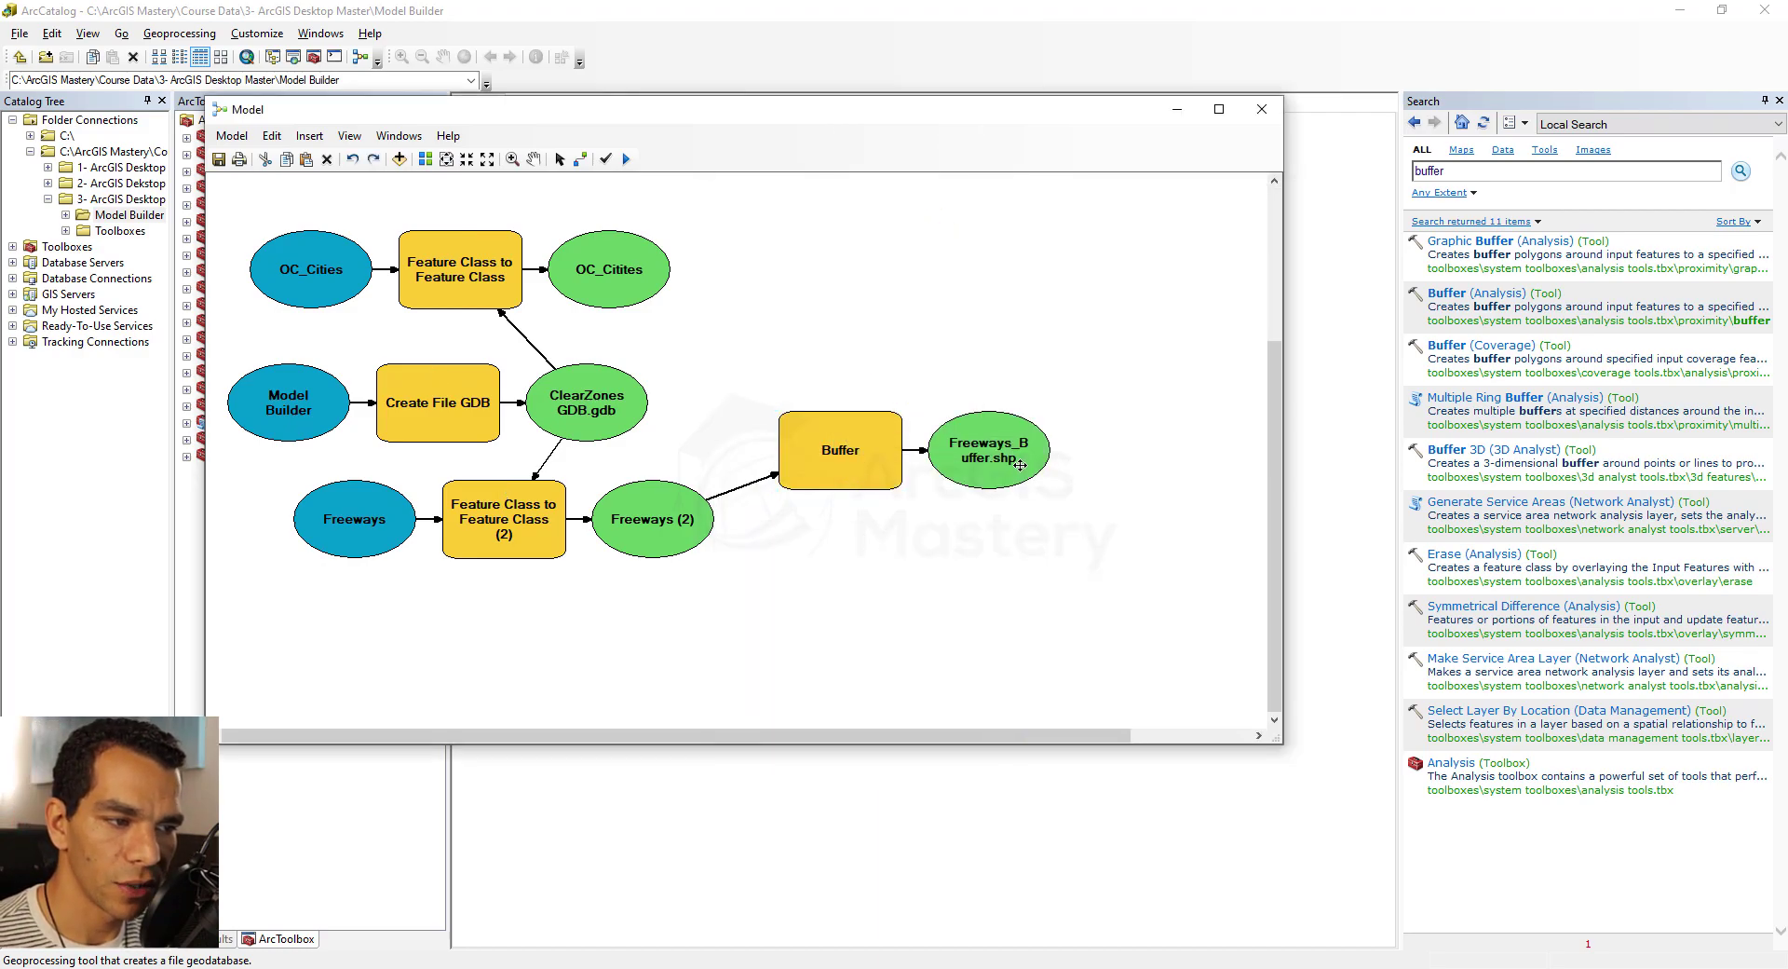
# Step: Save the Buffer tool's output feature class as Freeways_Buffer.shp in the Model Builder folder
pyautogui.moveTo(999, 468)
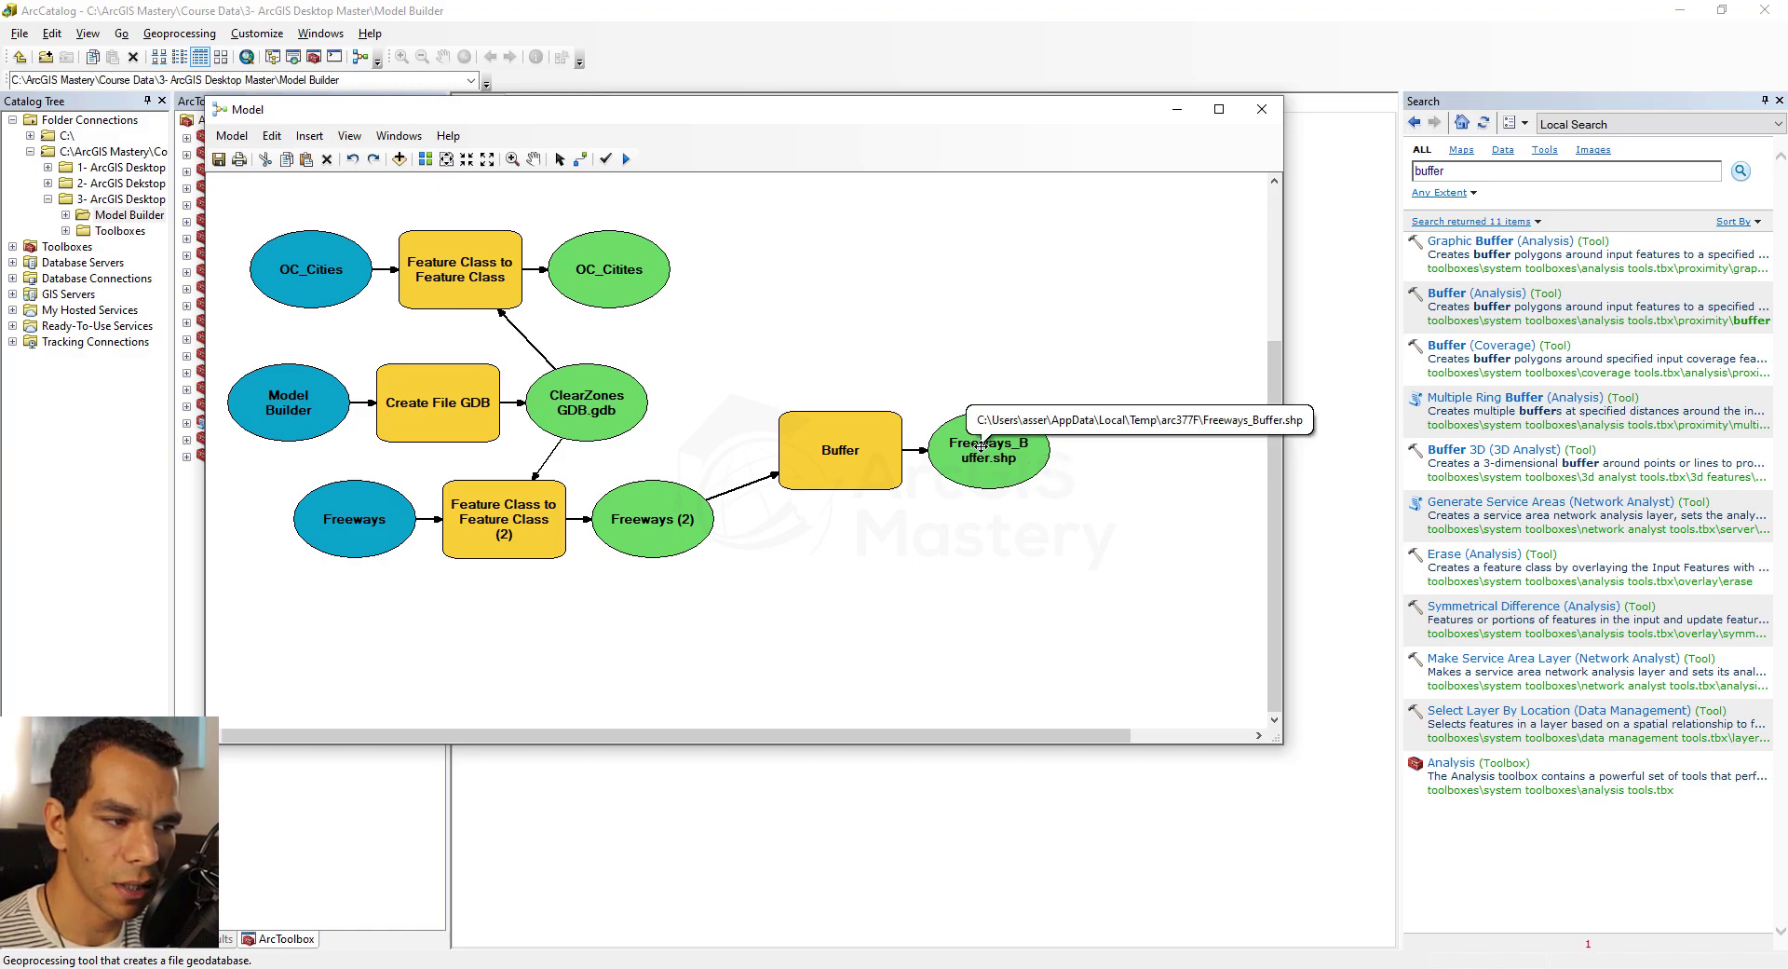
pyautogui.doubleClick(864, 458)
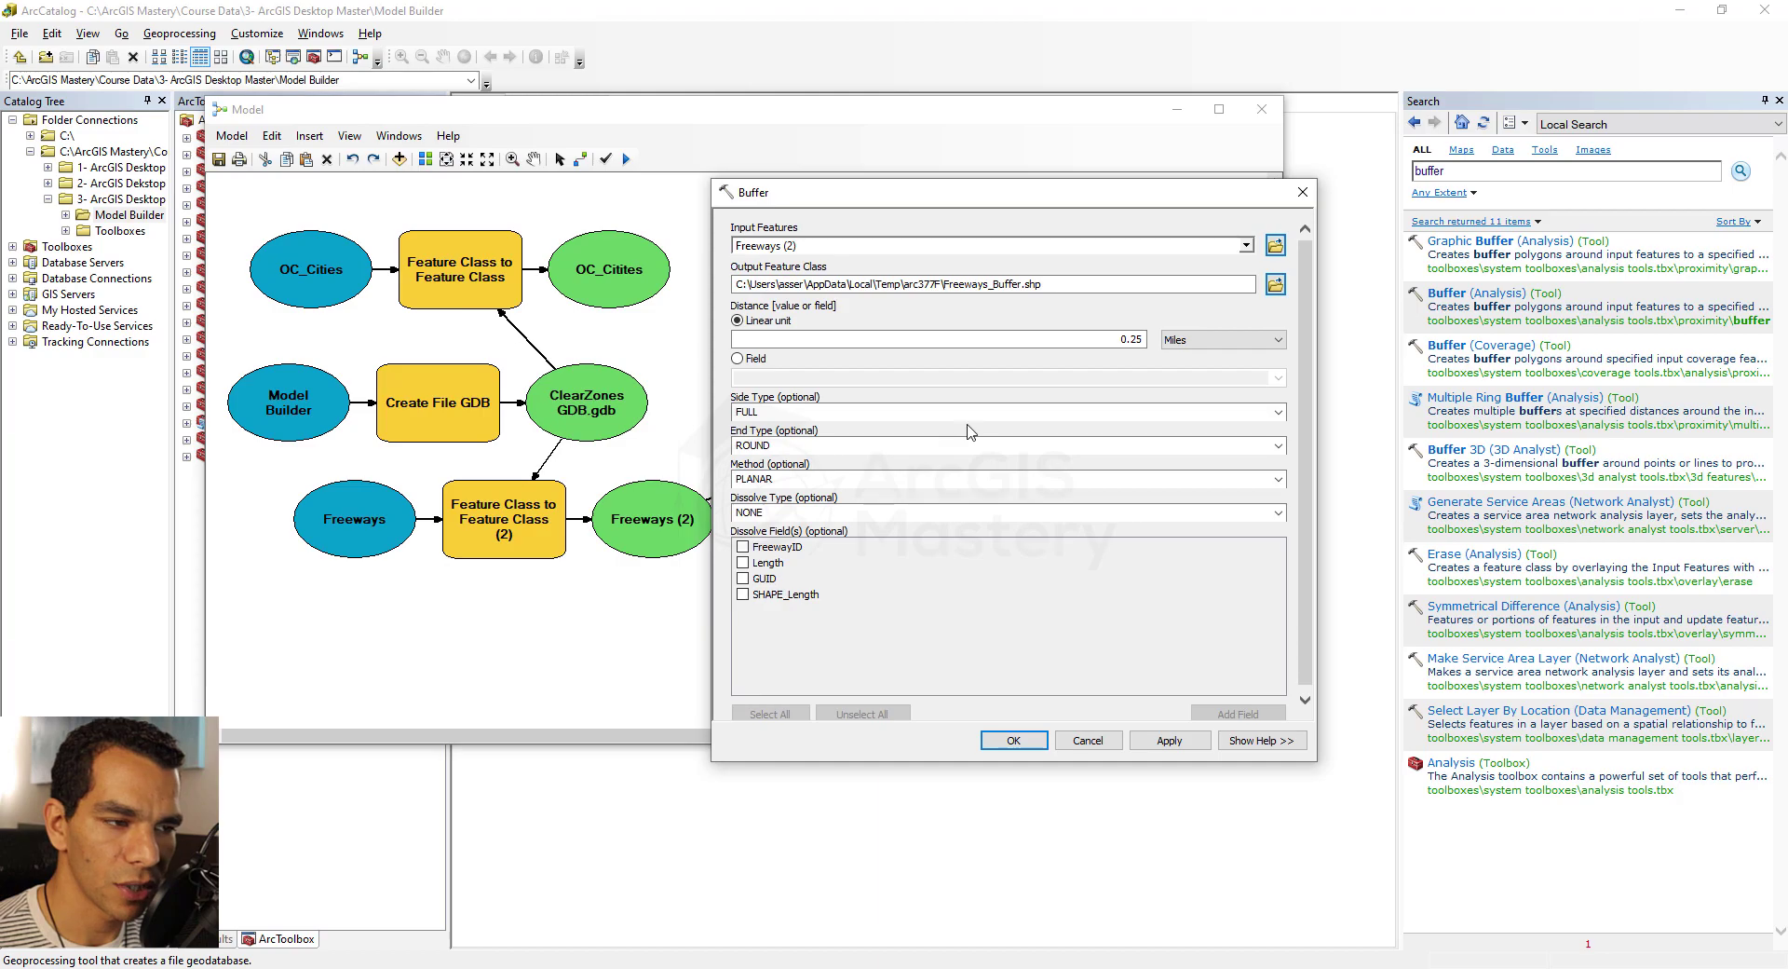
pyautogui.moveTo(1044, 284); pyautogui.dragTo(956, 284)
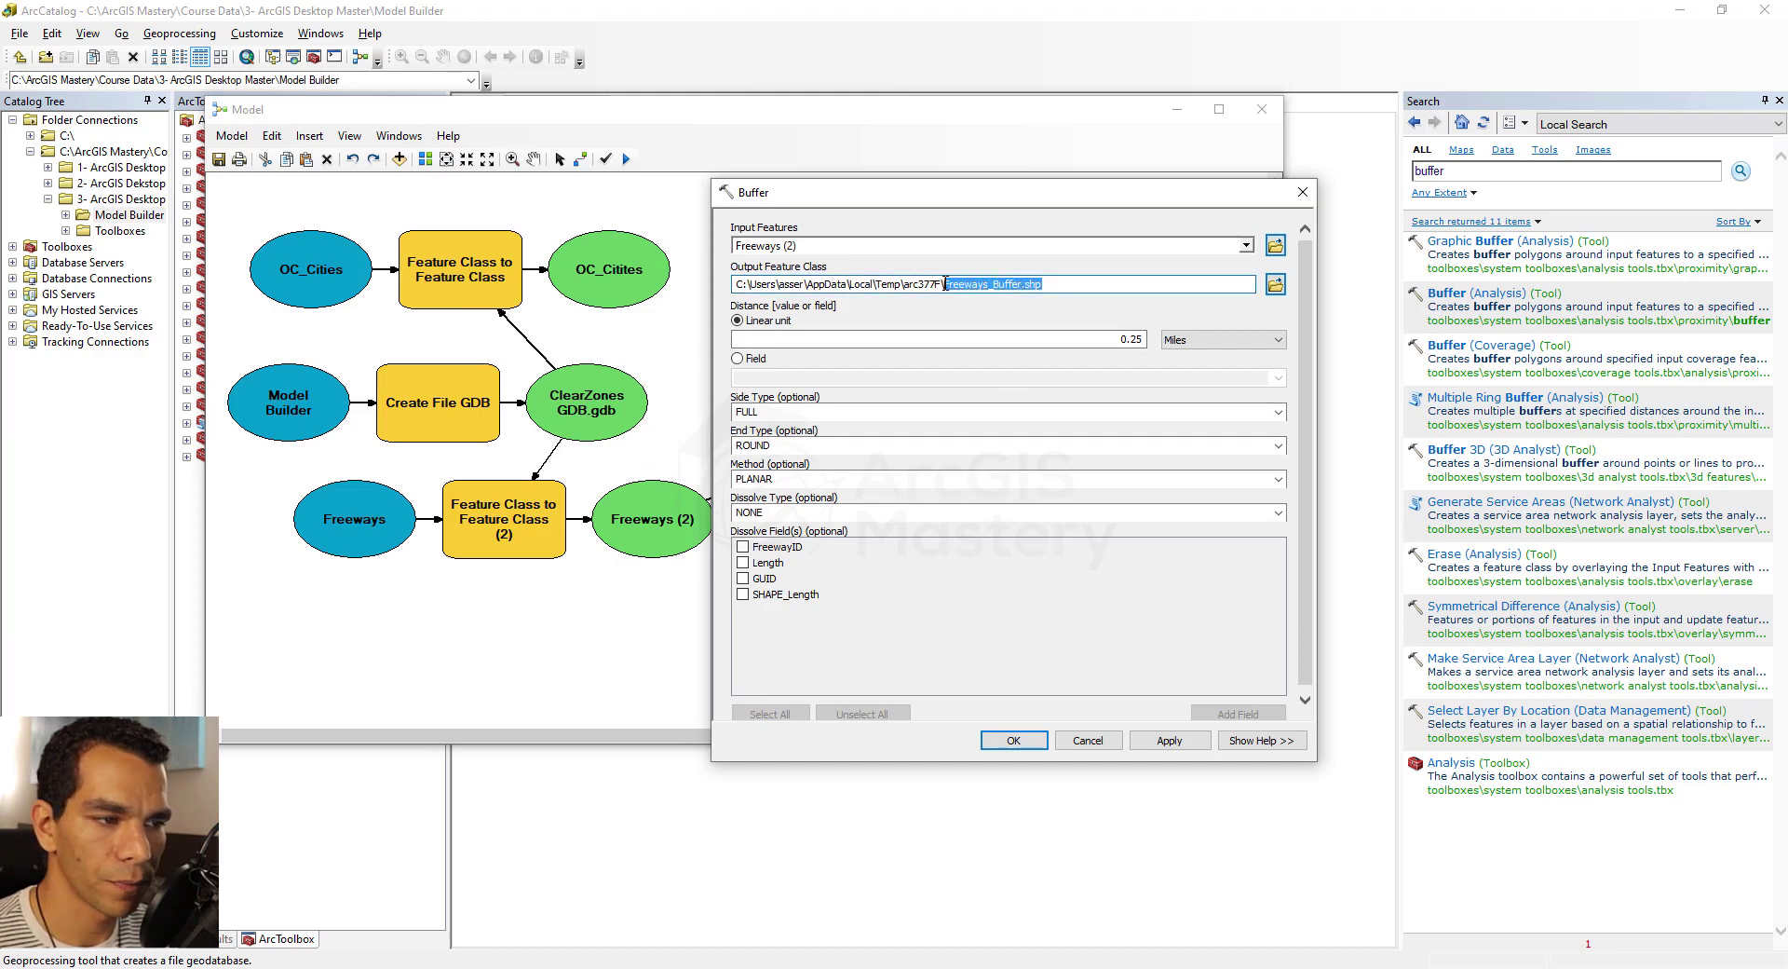
pyautogui.click(1275, 284)
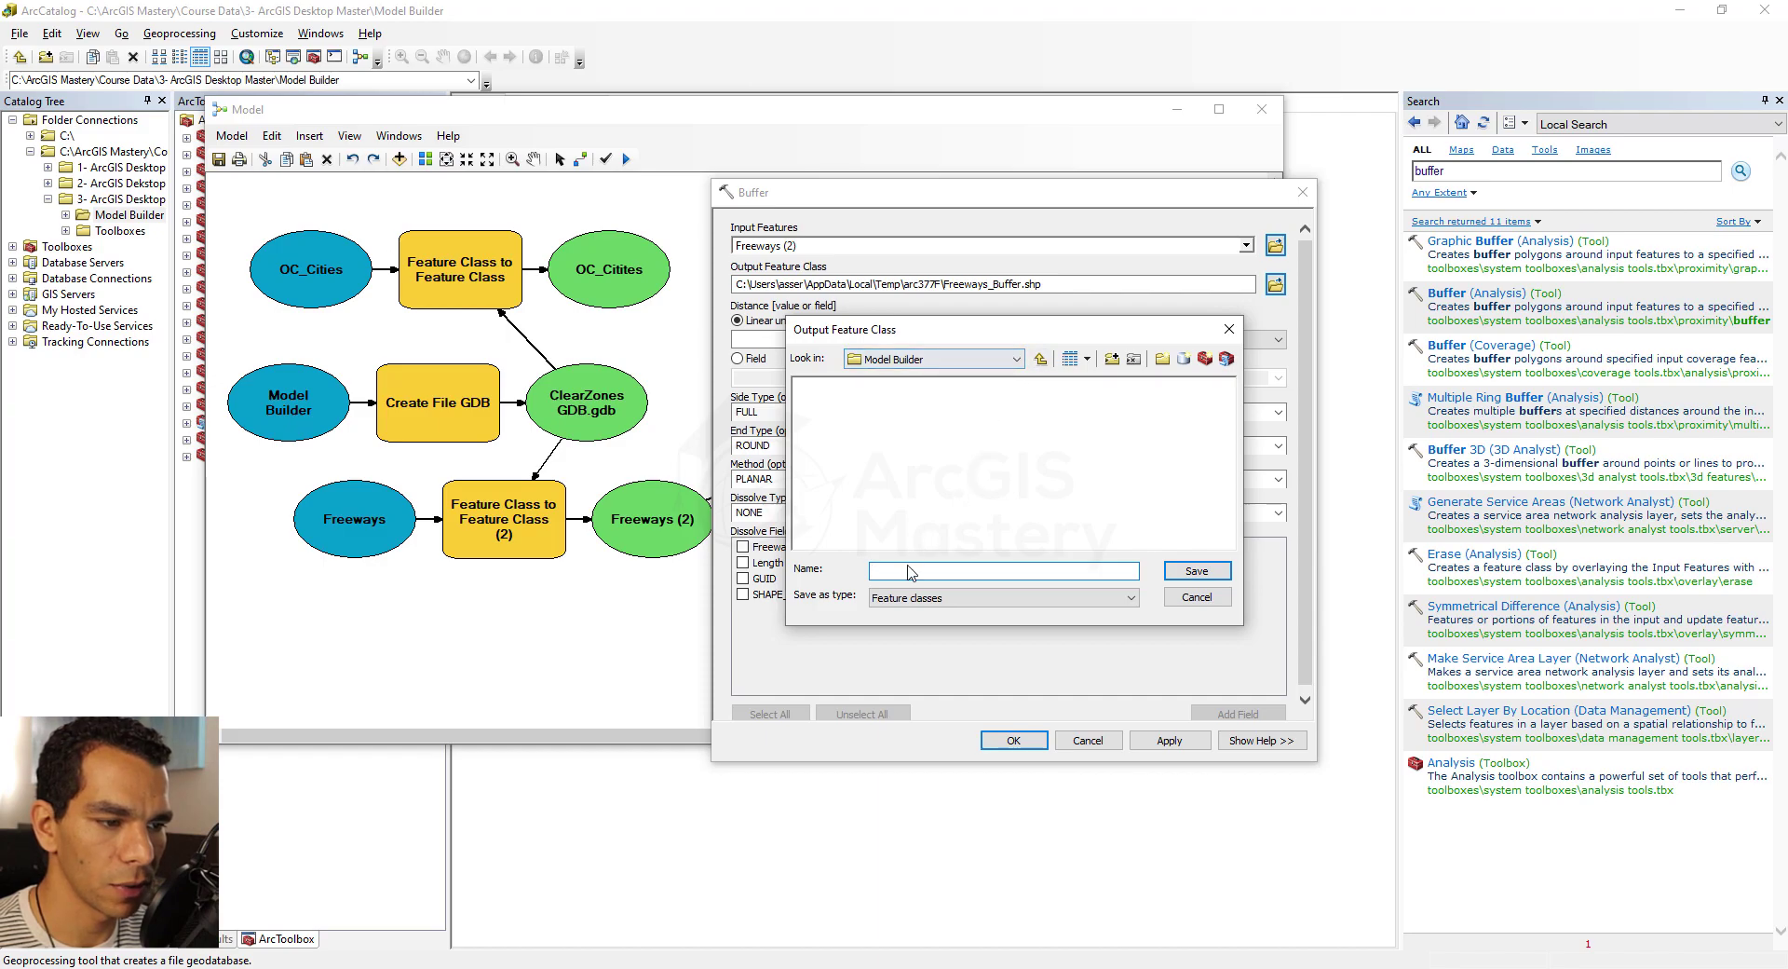
pyautogui.write('Freeways_Buffer.shp')
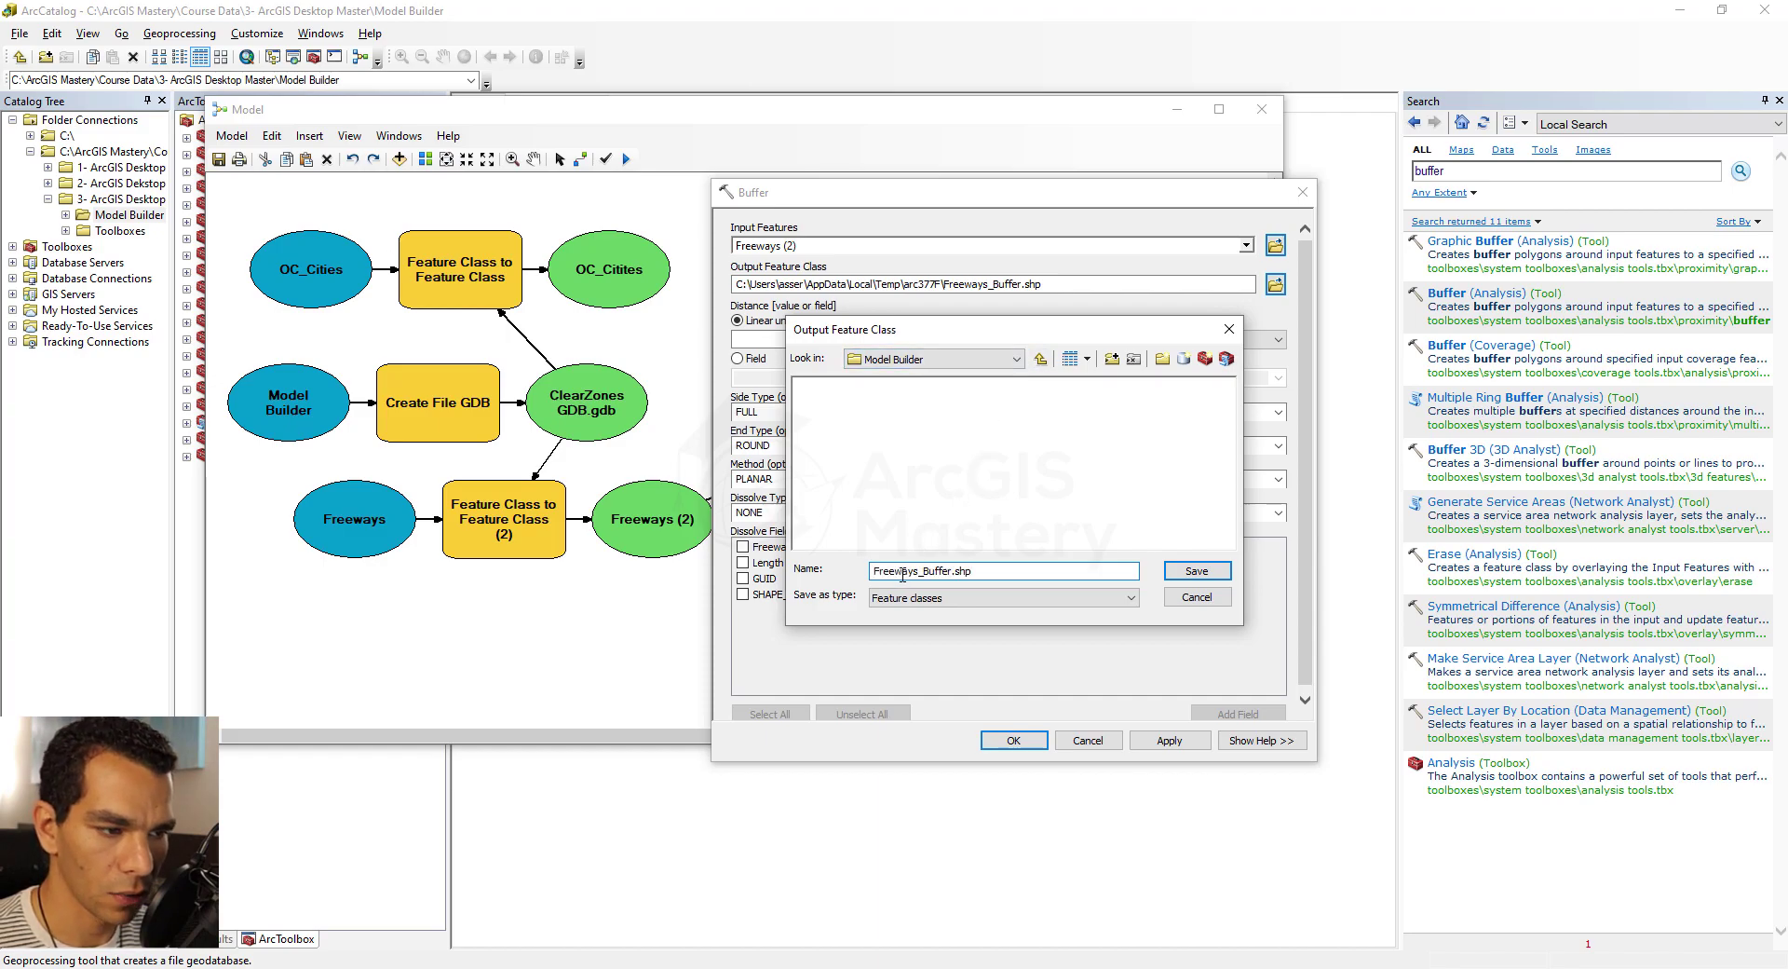
pyautogui.click(1197, 571)
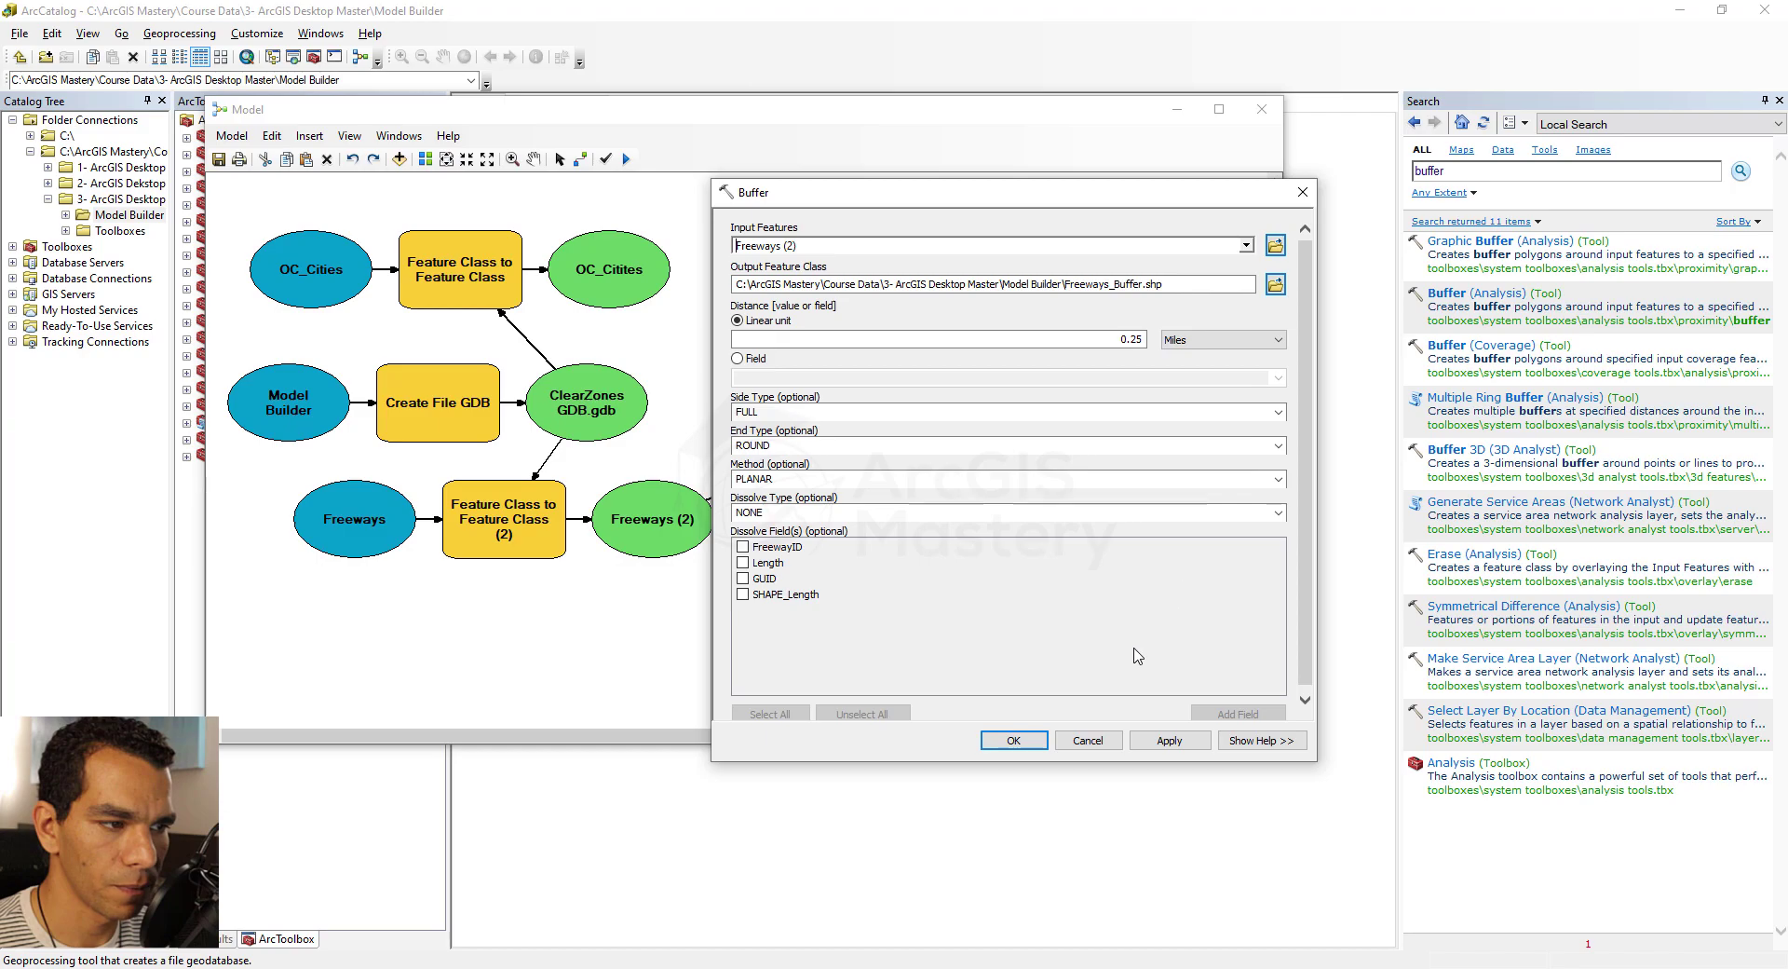
pyautogui.click(1016, 739)
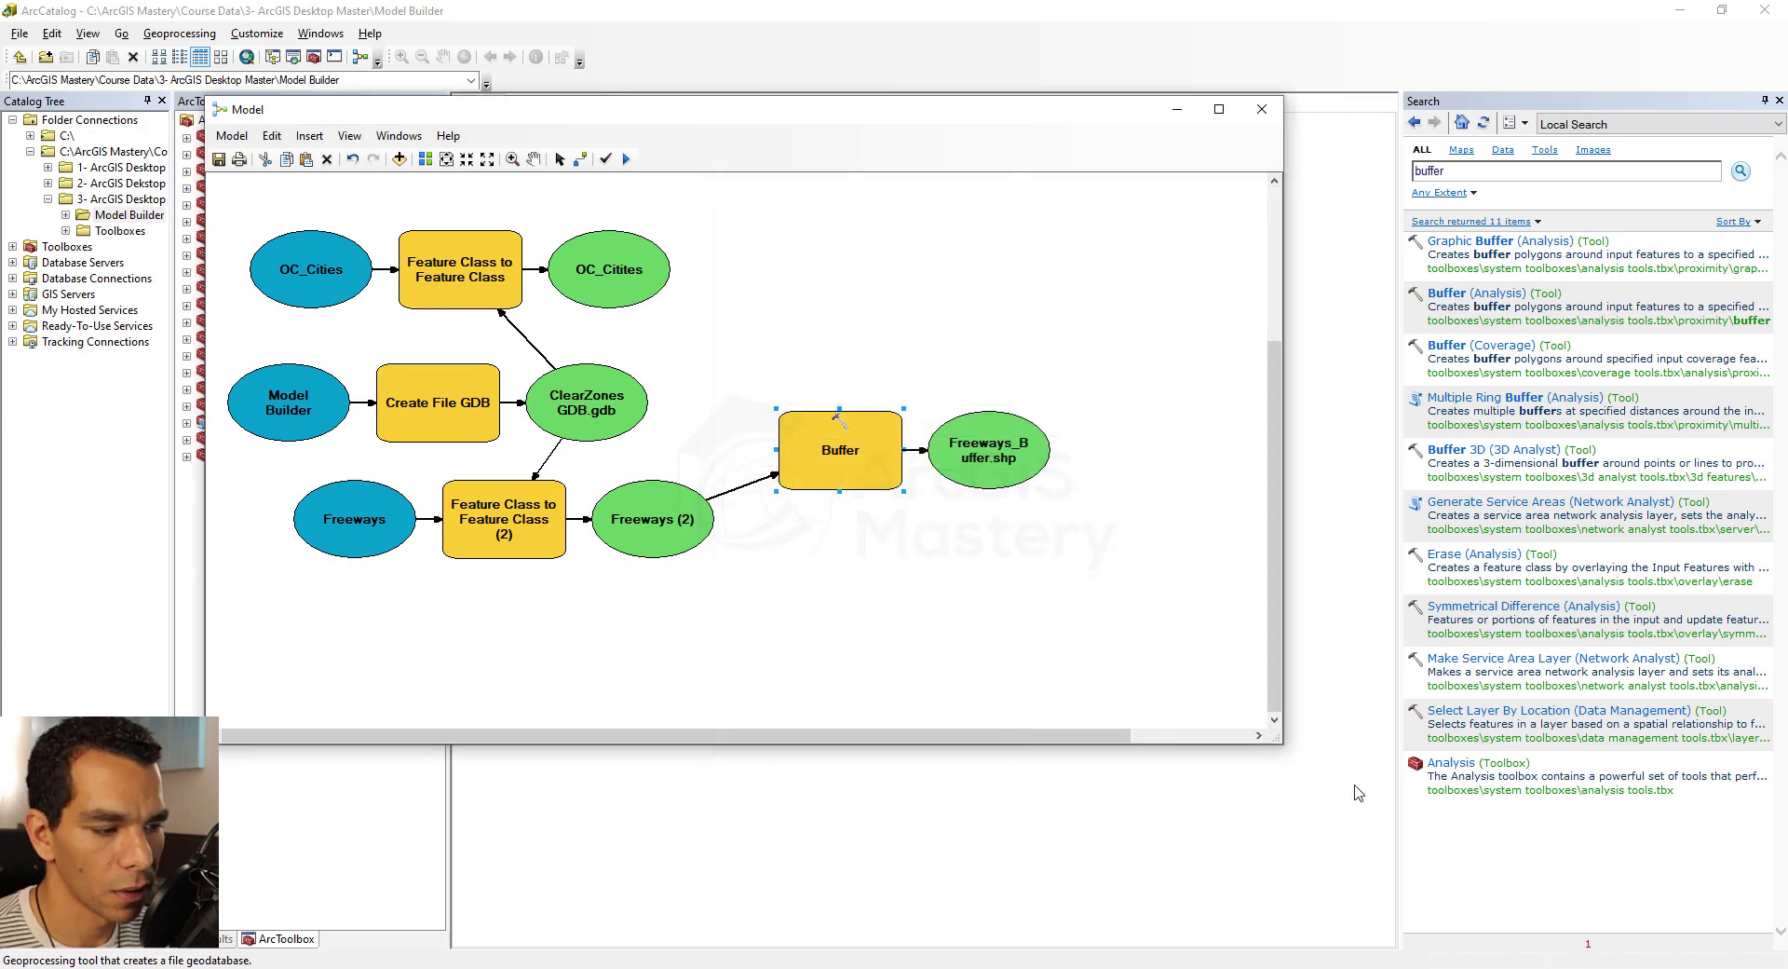
# Step: Search the tools for clip and add the Clip (Analysis) tool to the model above the Buffer tool
pyautogui.hotkey('alt', 'Tab')
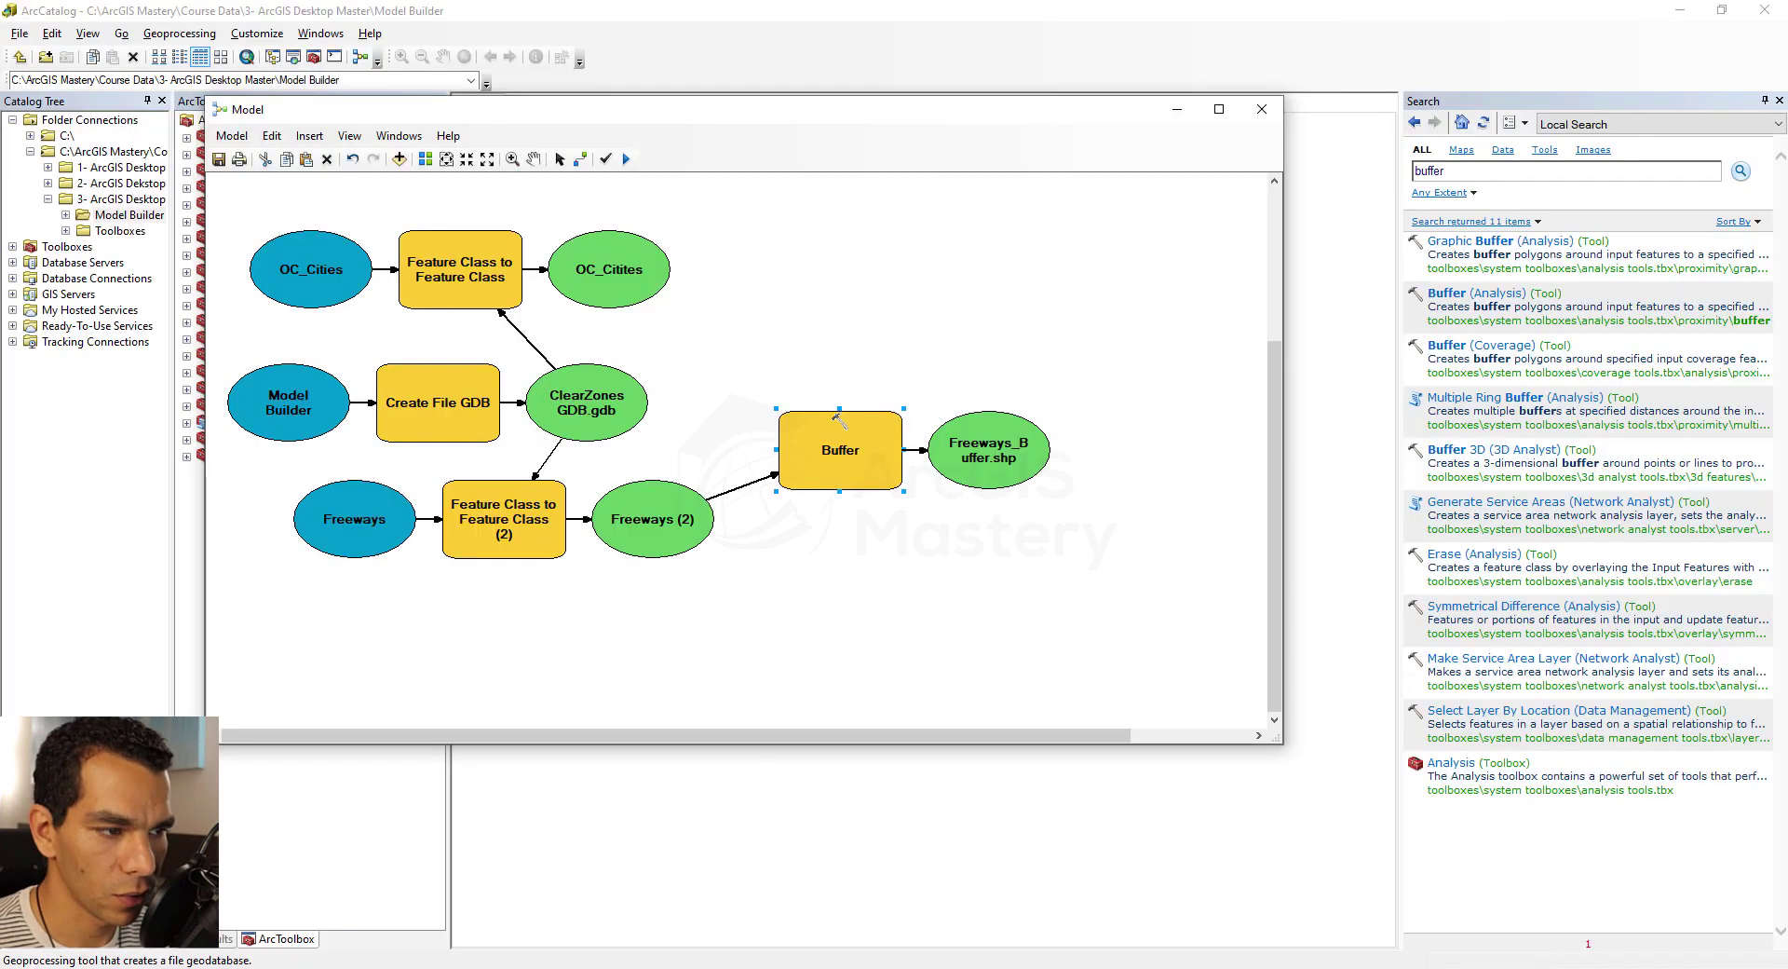
pyautogui.doubleClick(1534, 167)
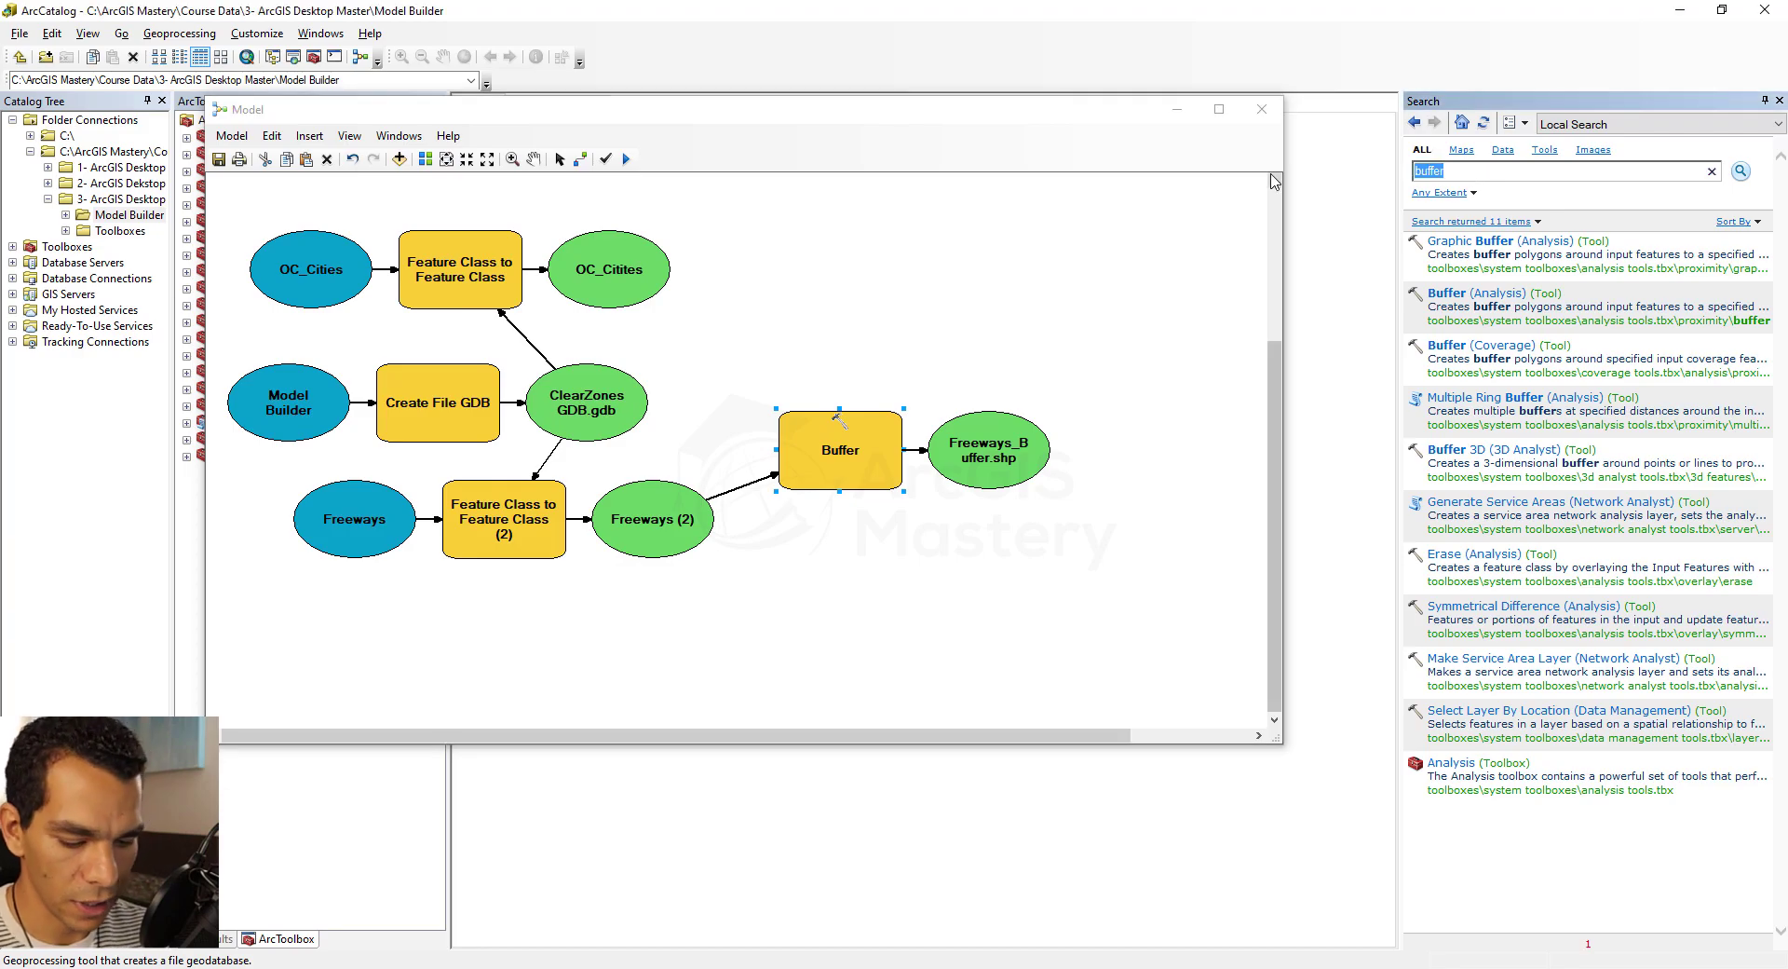
pyautogui.write('clip')
pyautogui.press('Return')
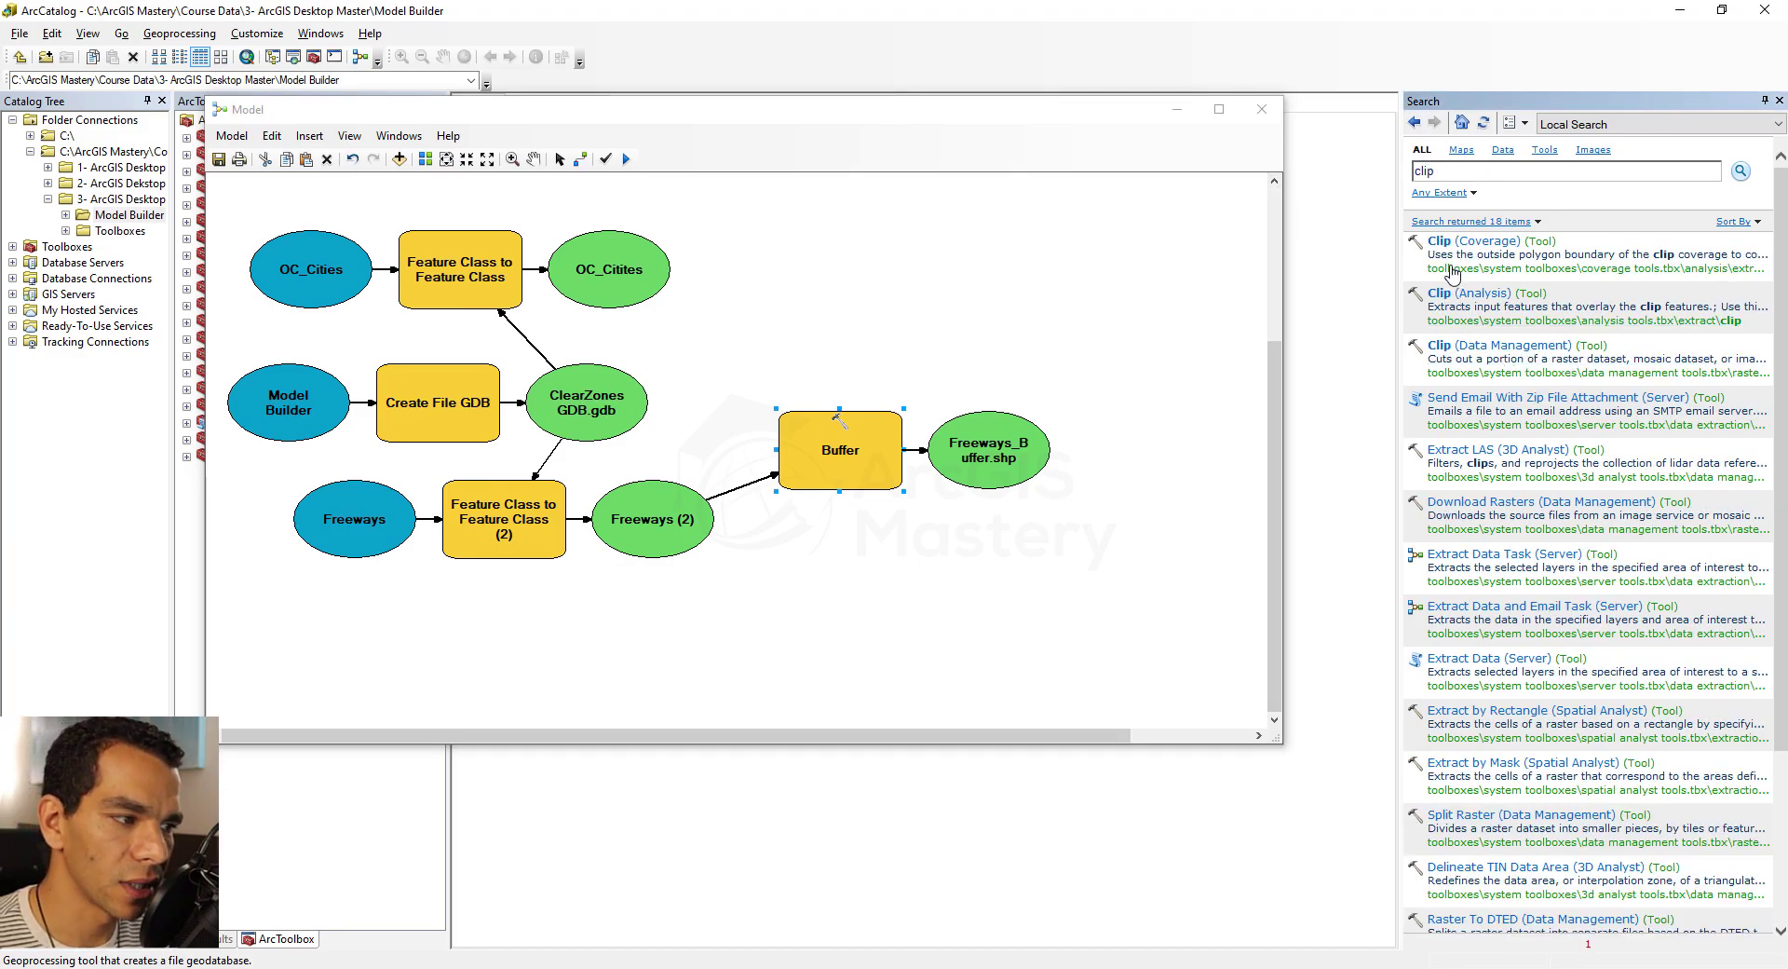
pyautogui.moveTo(1460, 299); pyautogui.dragTo(873, 275)
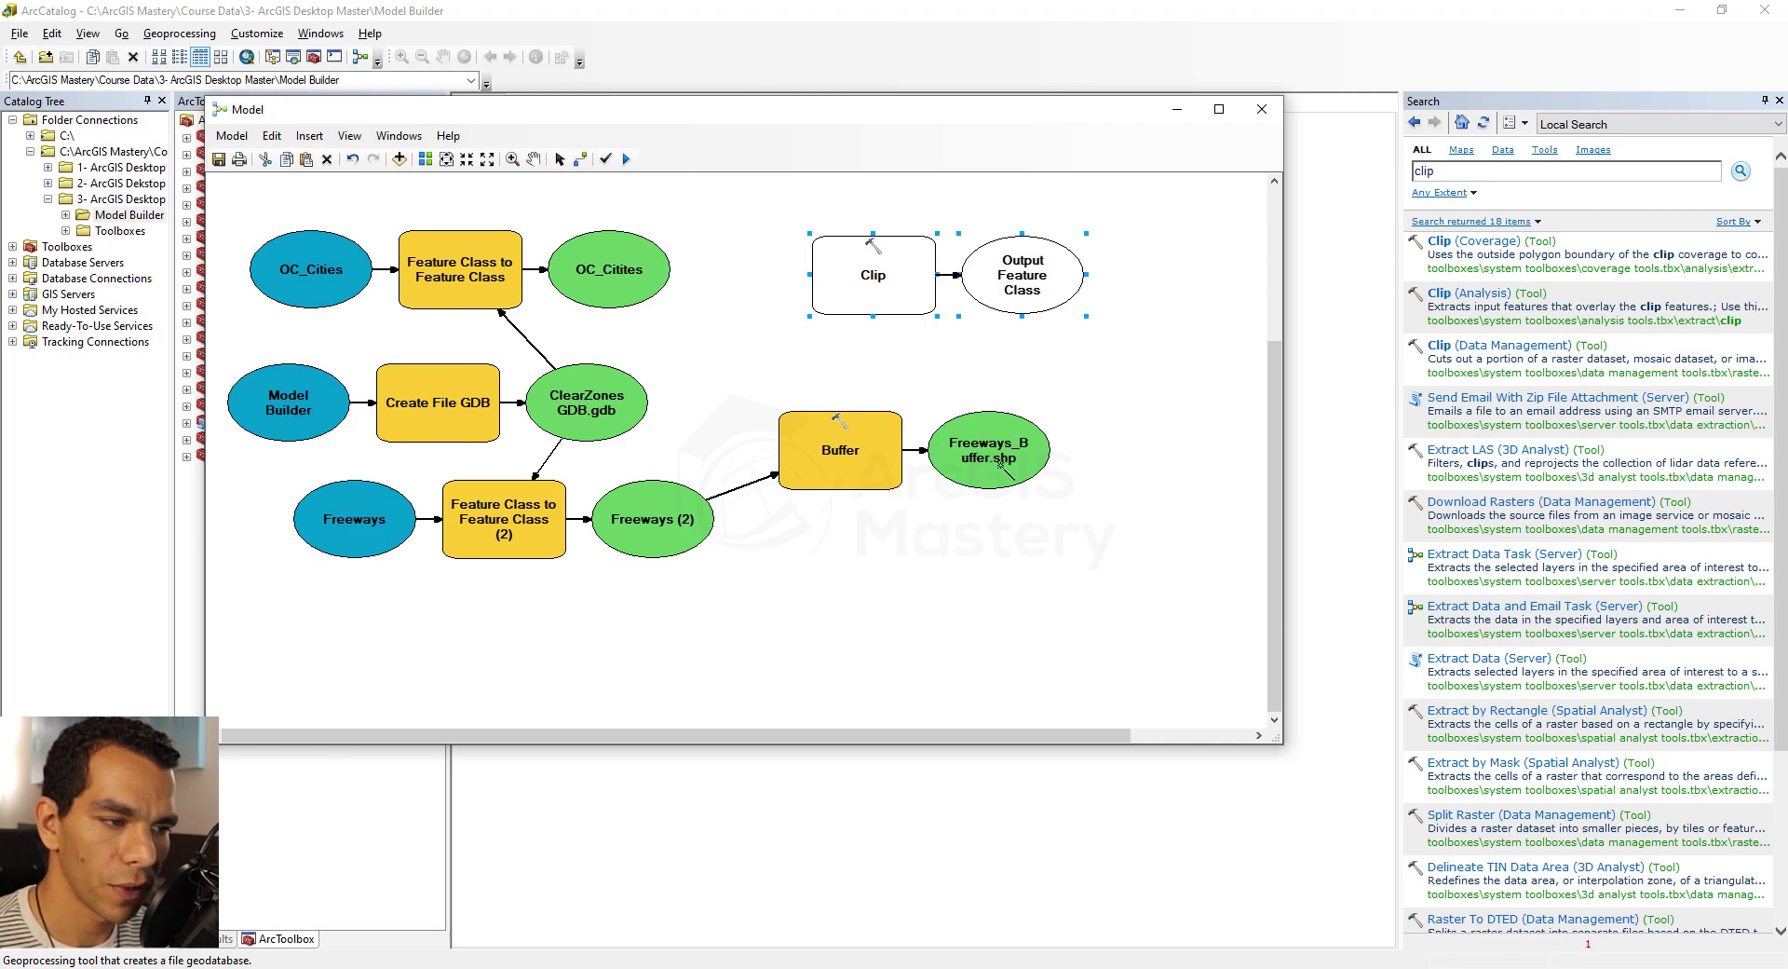
# Step: Connect Freeways_Buffer.shp to the Clip tool as its Clip Features
pyautogui.click(983, 450)
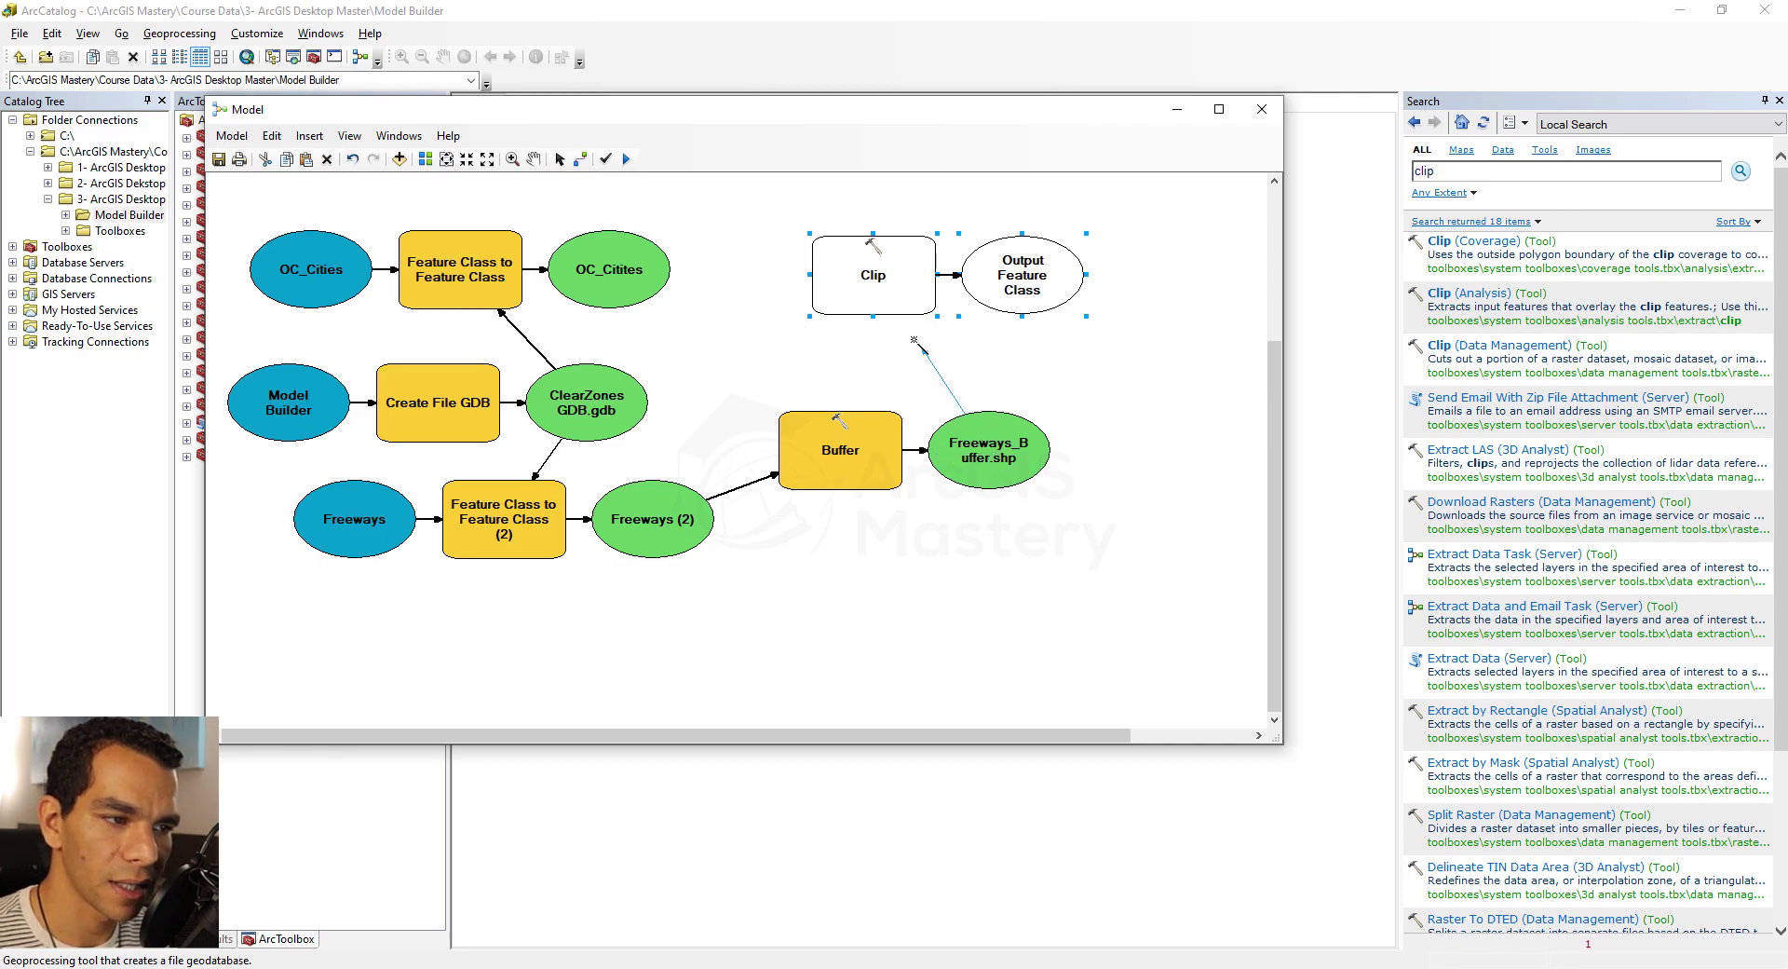
pyautogui.click(877, 293)
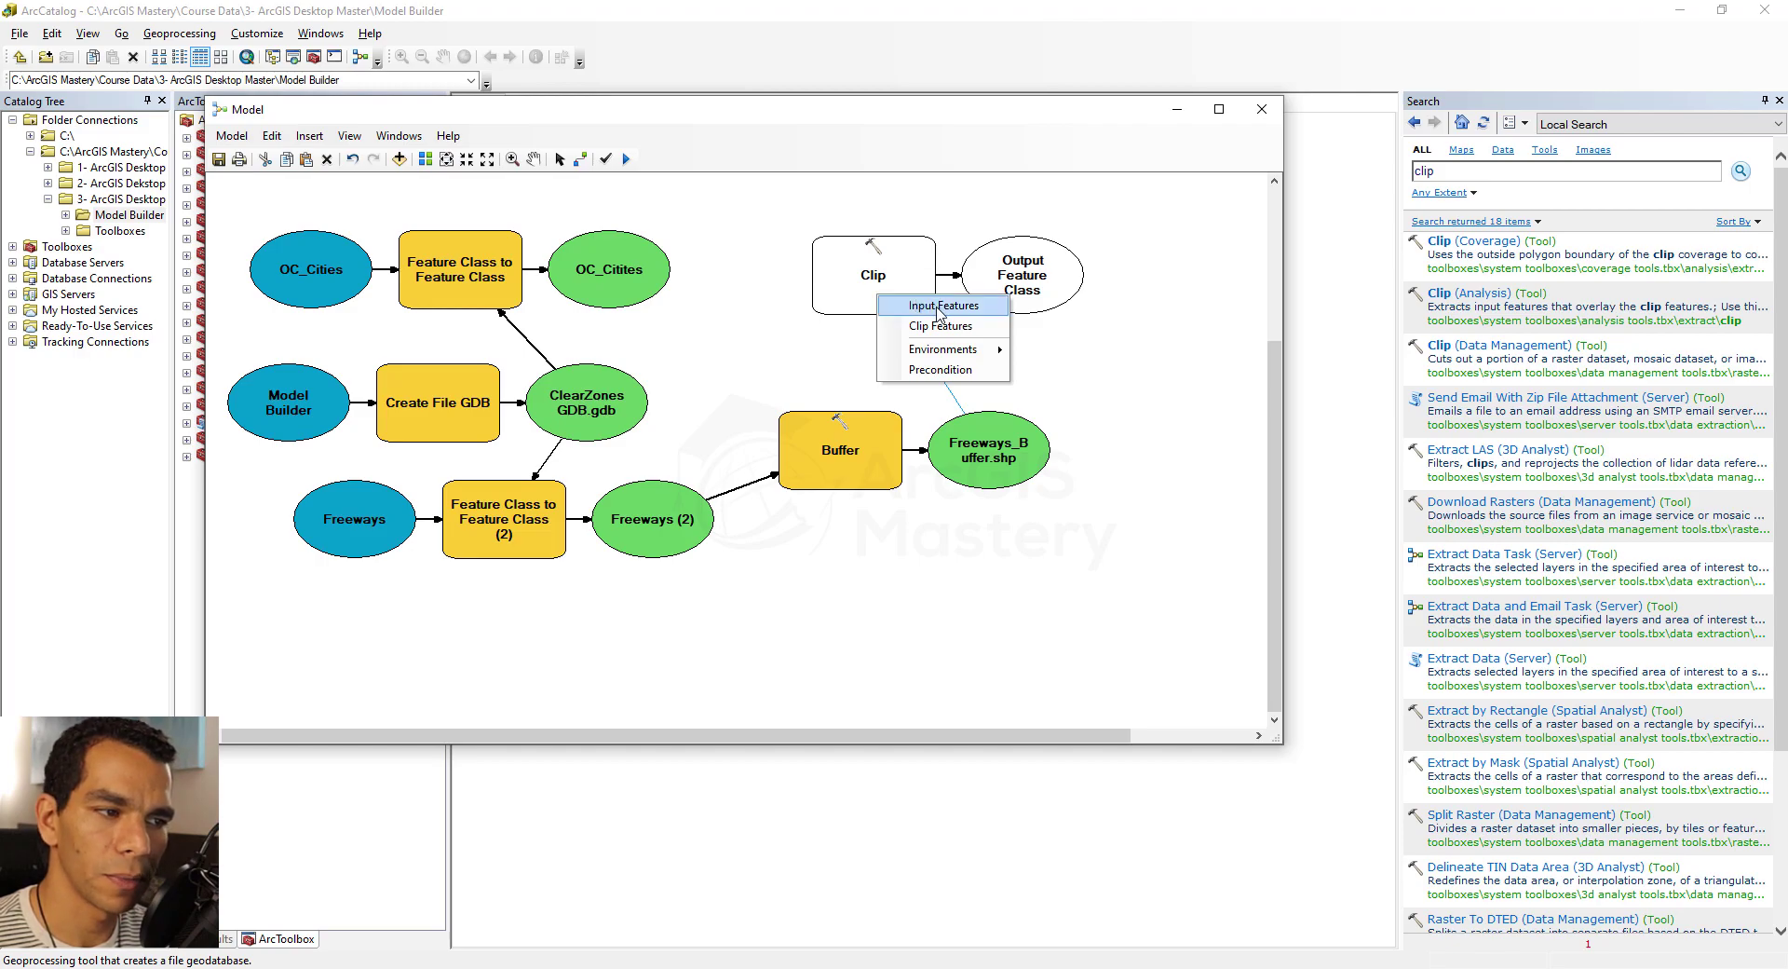
pyautogui.click(959, 326)
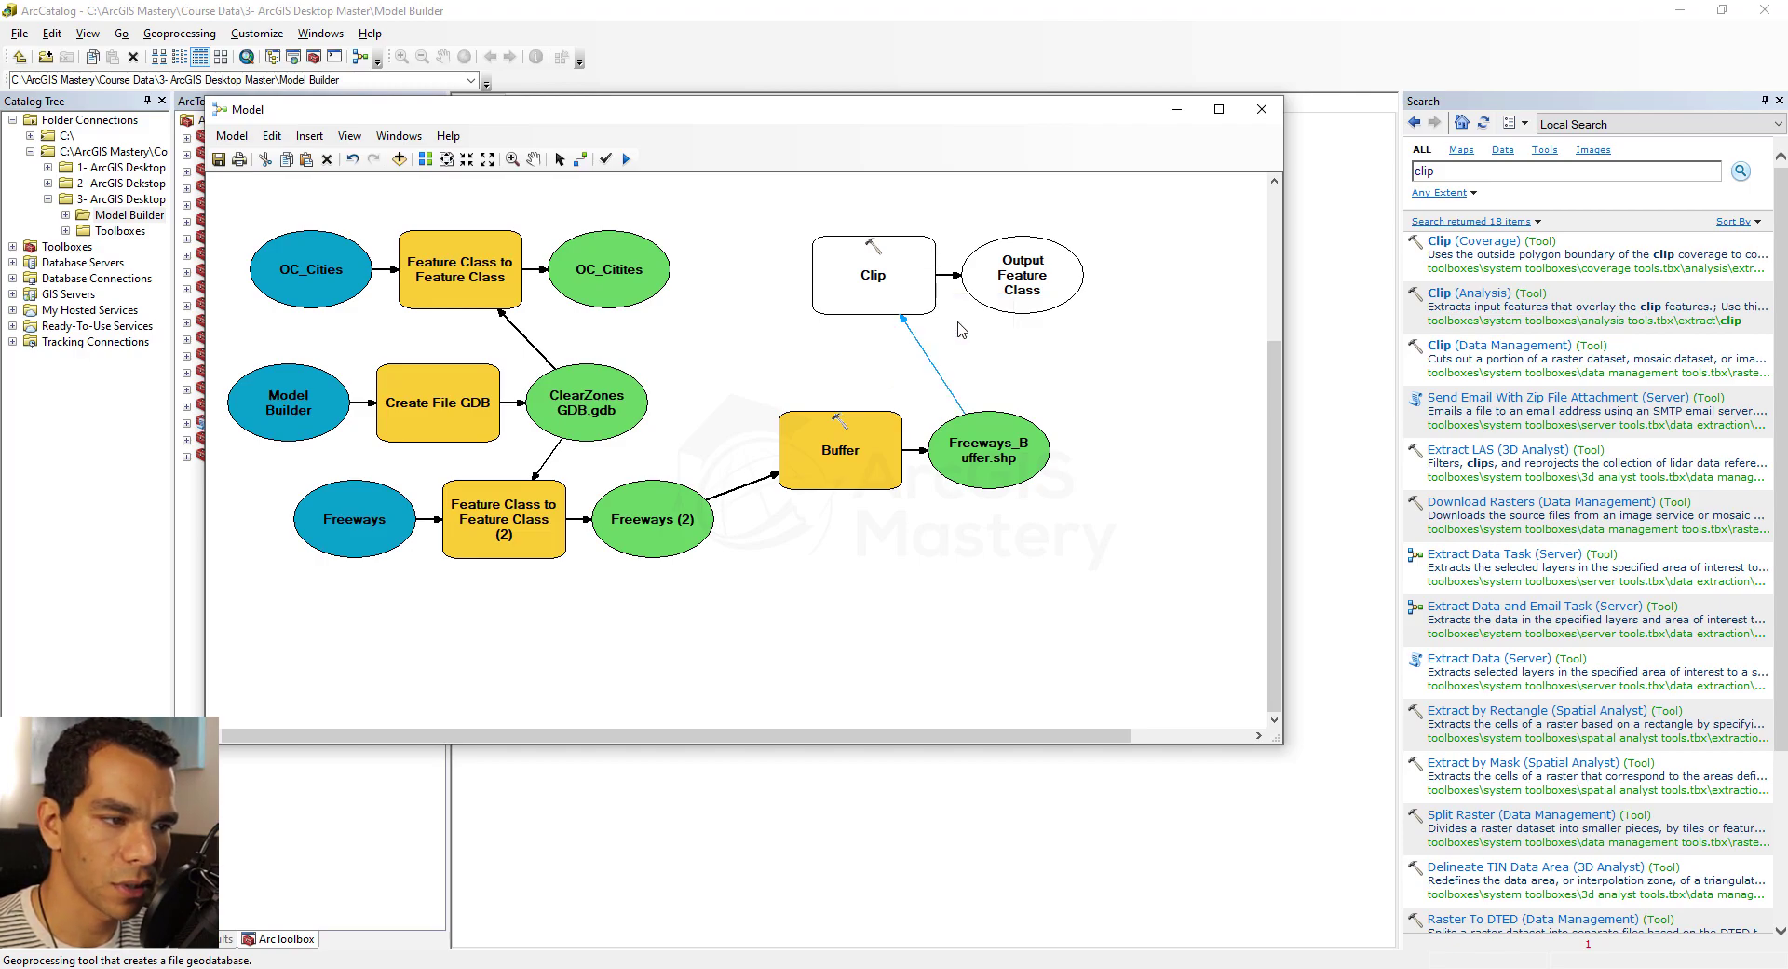
# Step: Set the Clip tool's input features to OC_Citites1 and save its output as ClearZones in the Model Builder folder
pyautogui.doubleClick(883, 285)
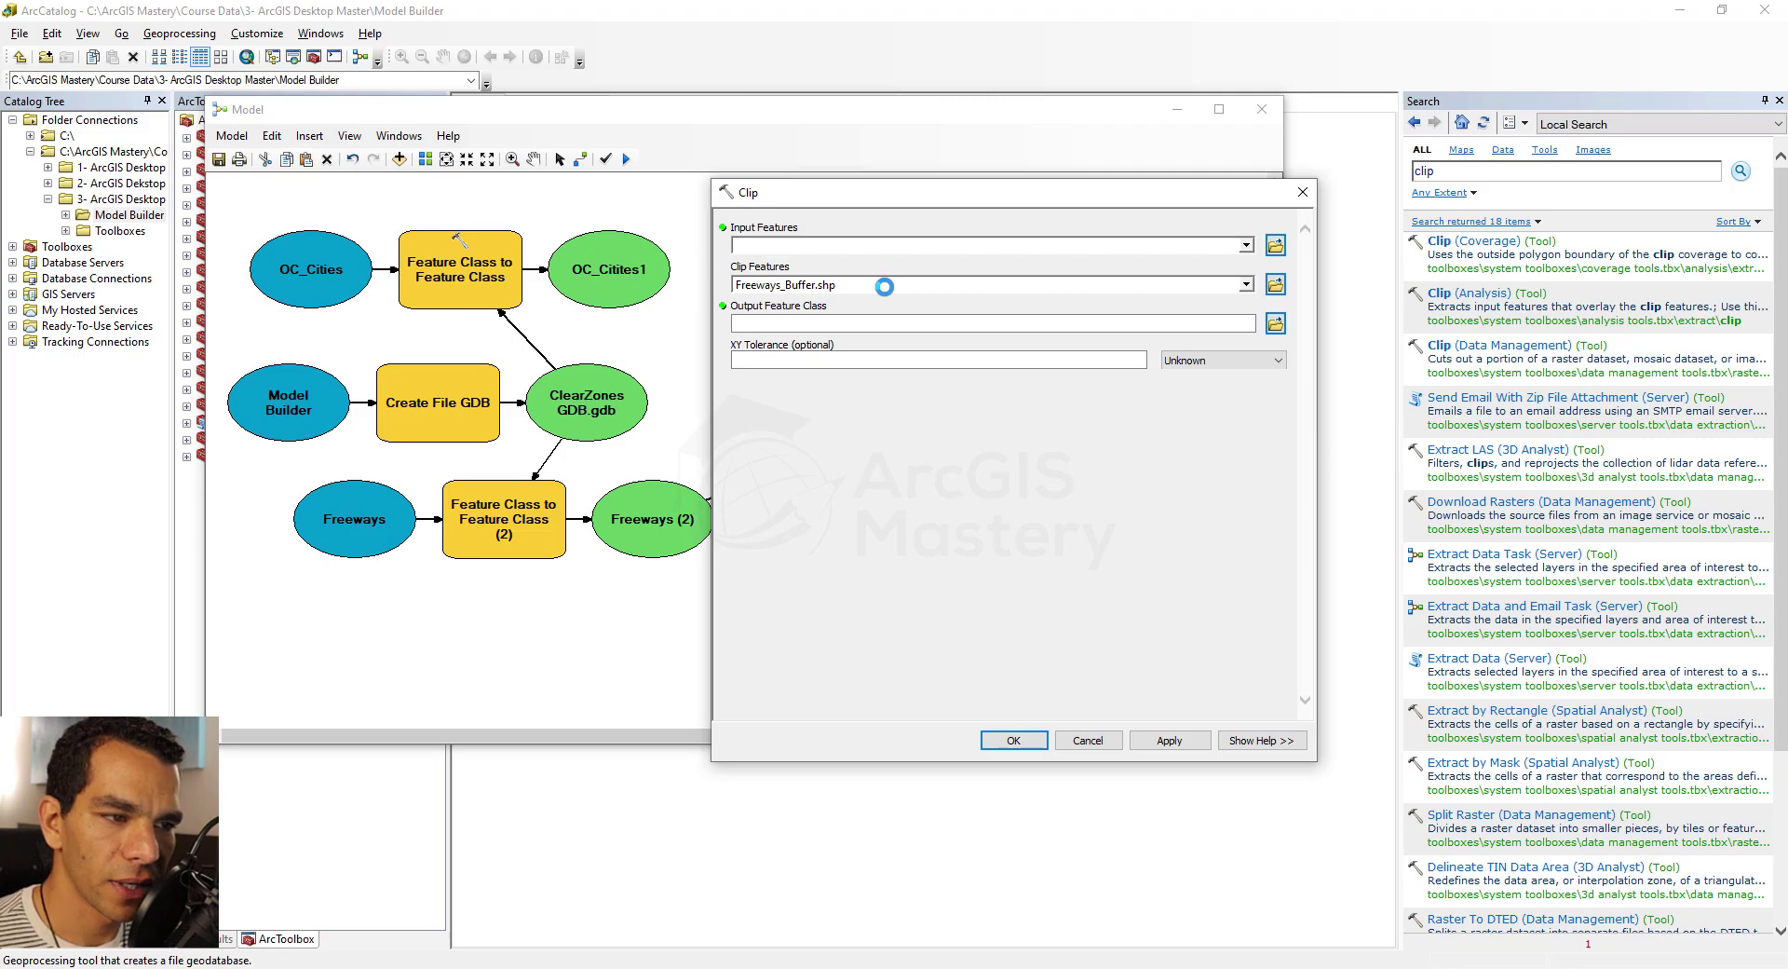
pyautogui.click(1246, 246)
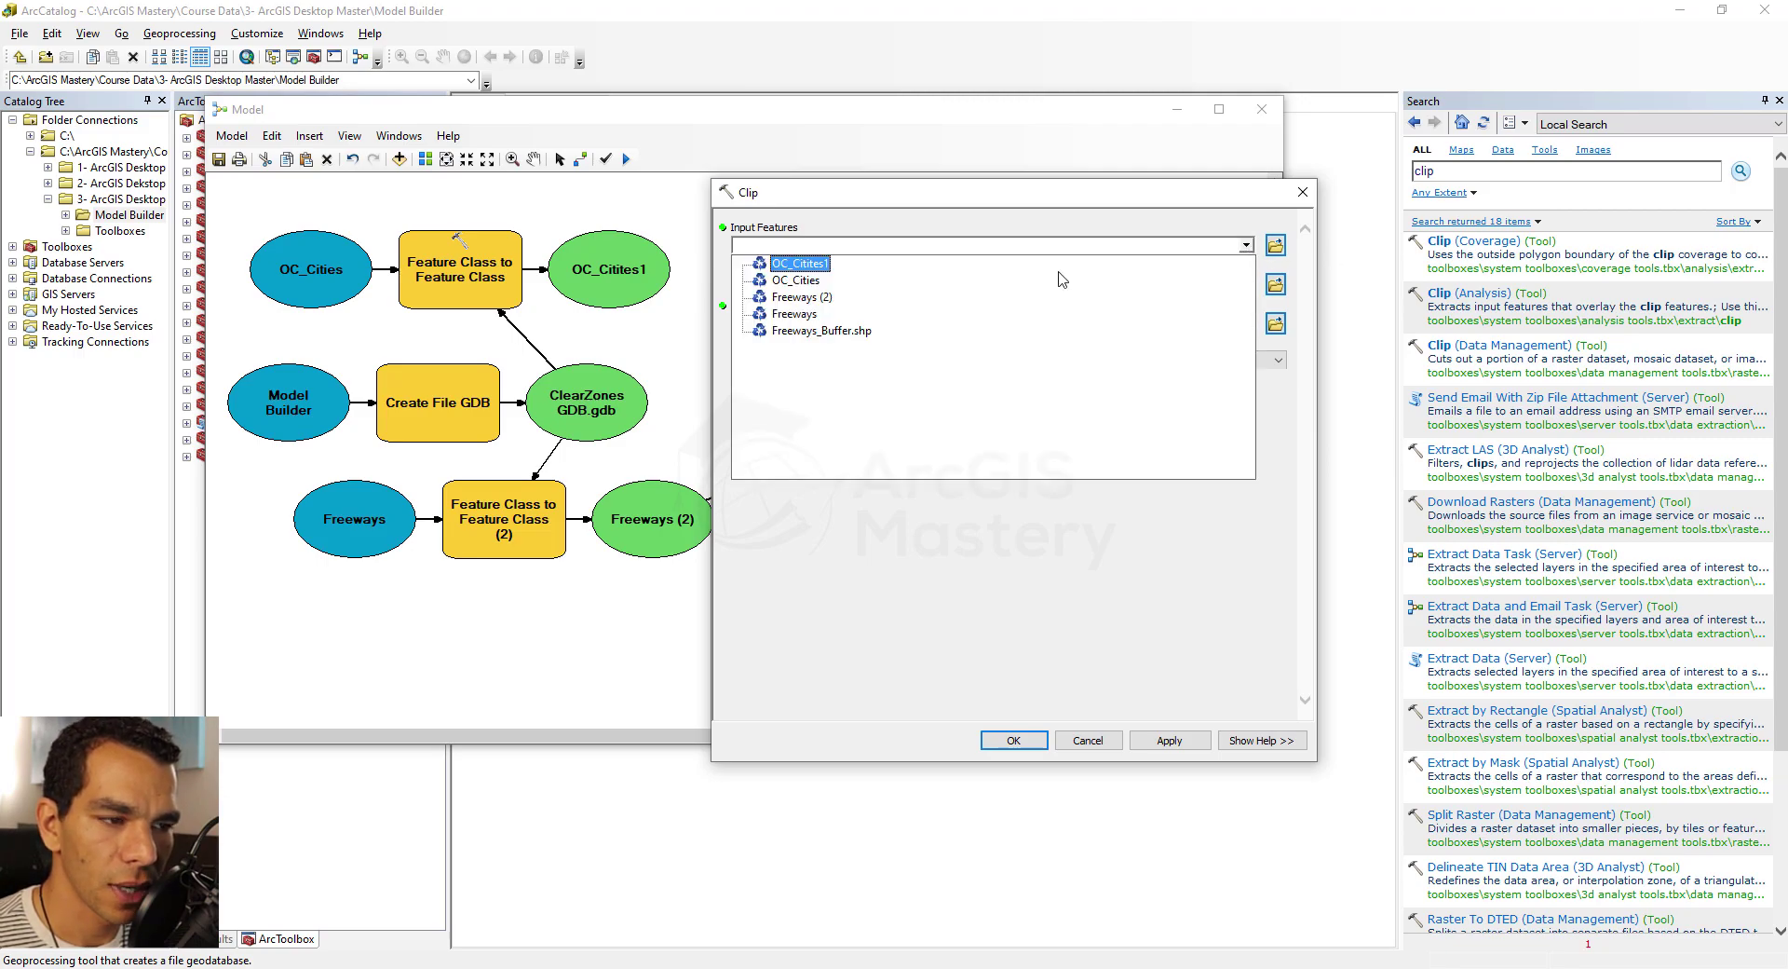
pyautogui.click(805, 268)
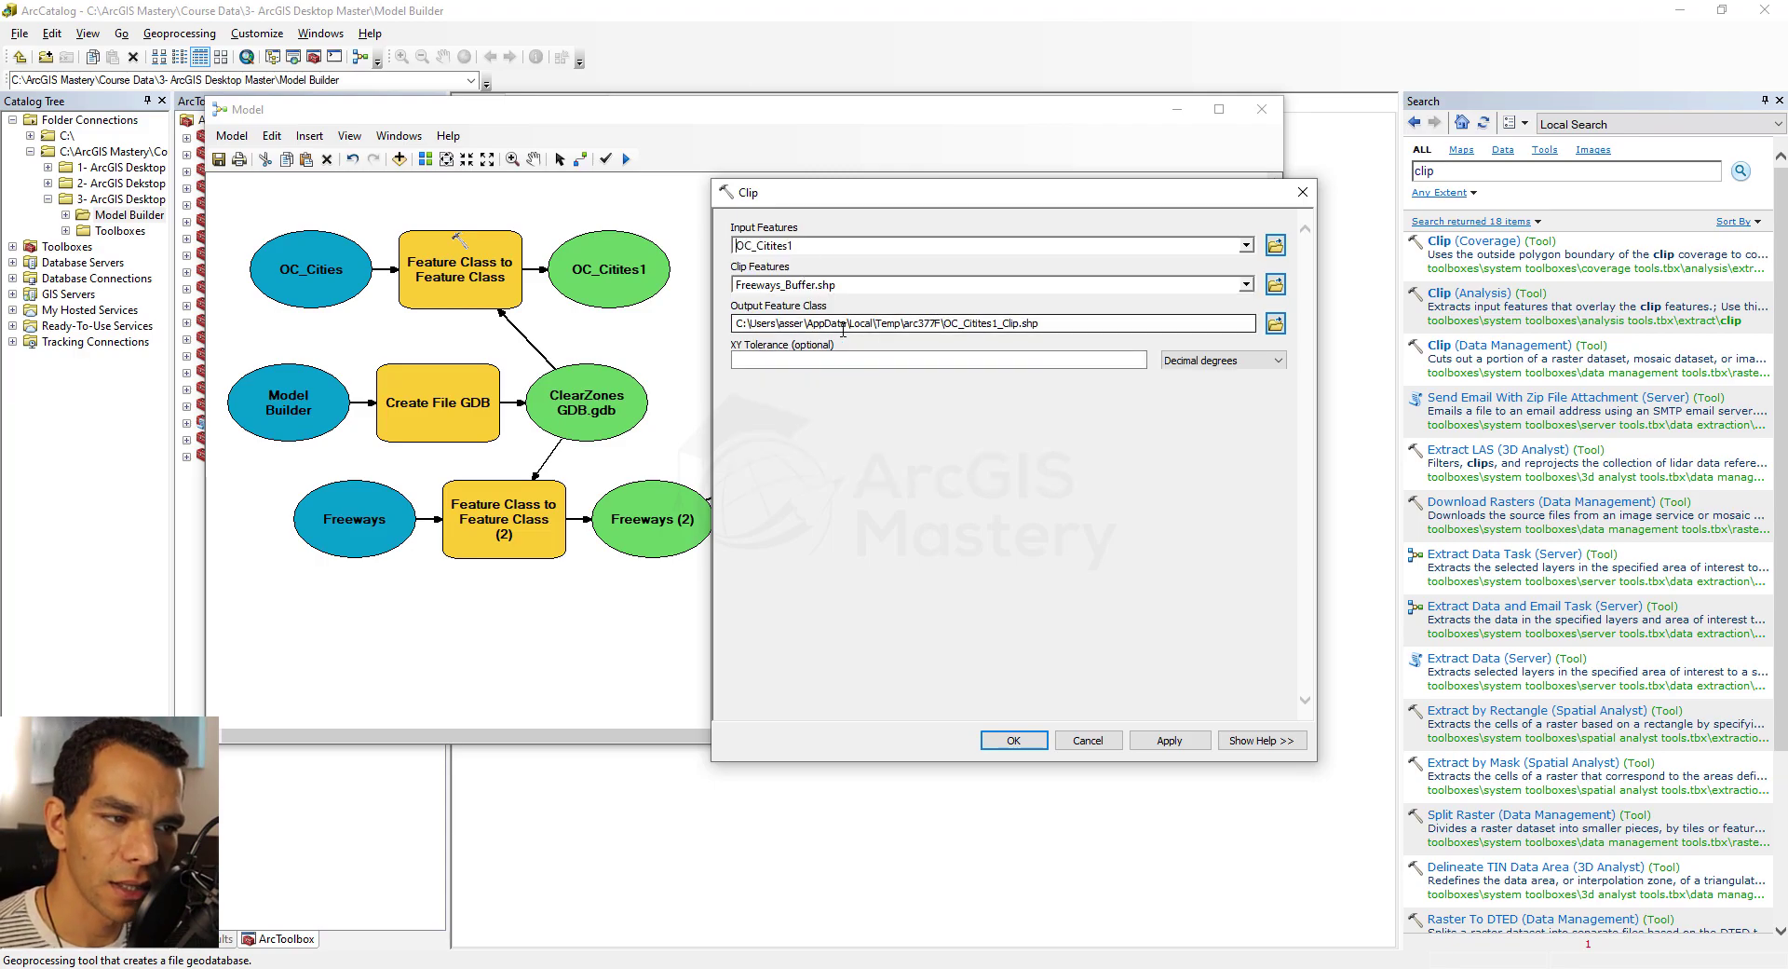
pyautogui.click(1275, 323)
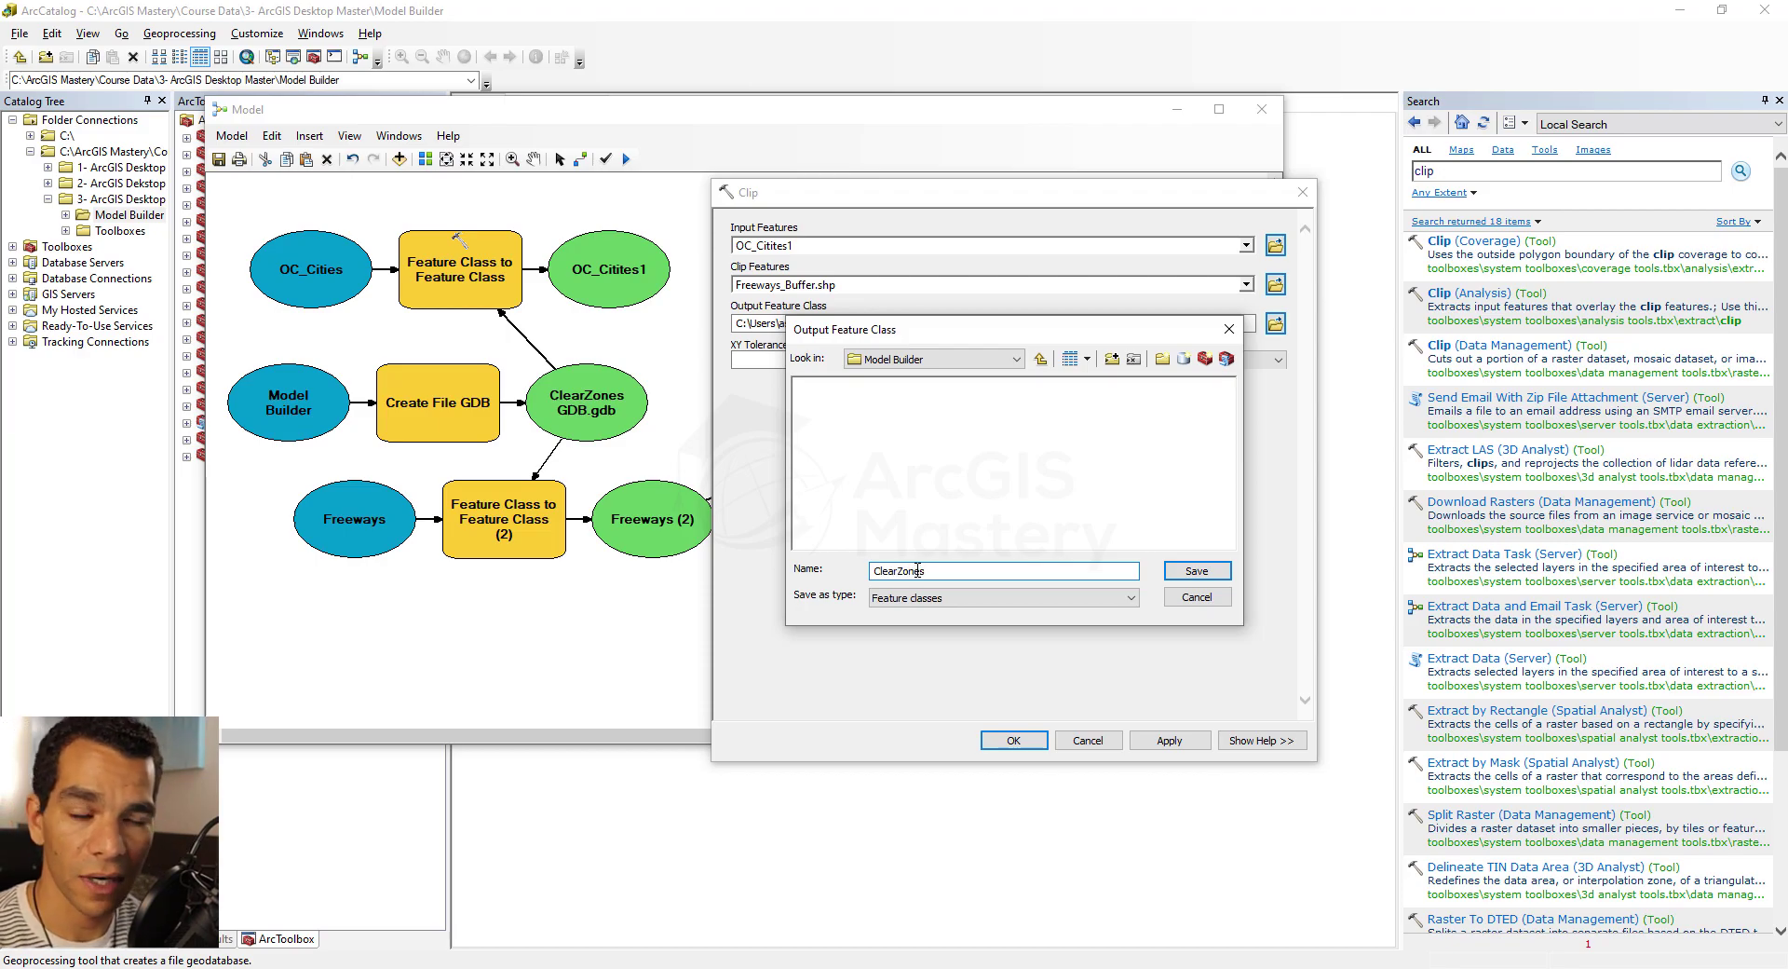
pyautogui.click(1192, 571)
pyautogui.click(1025, 739)
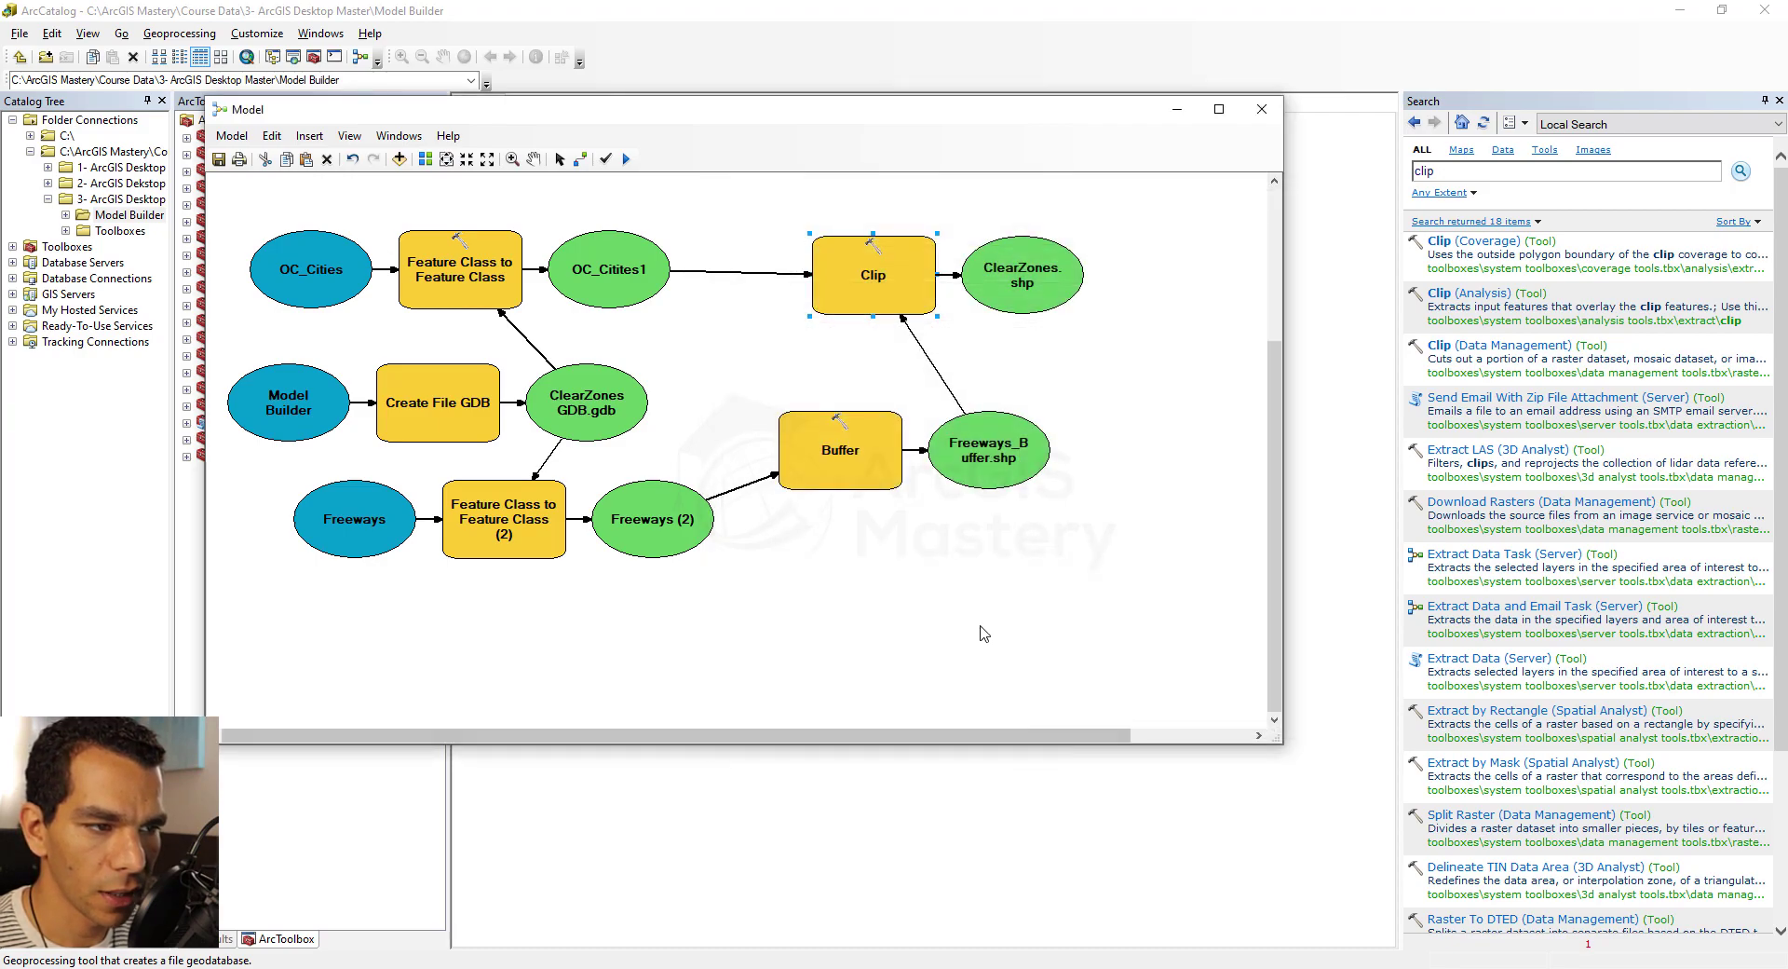
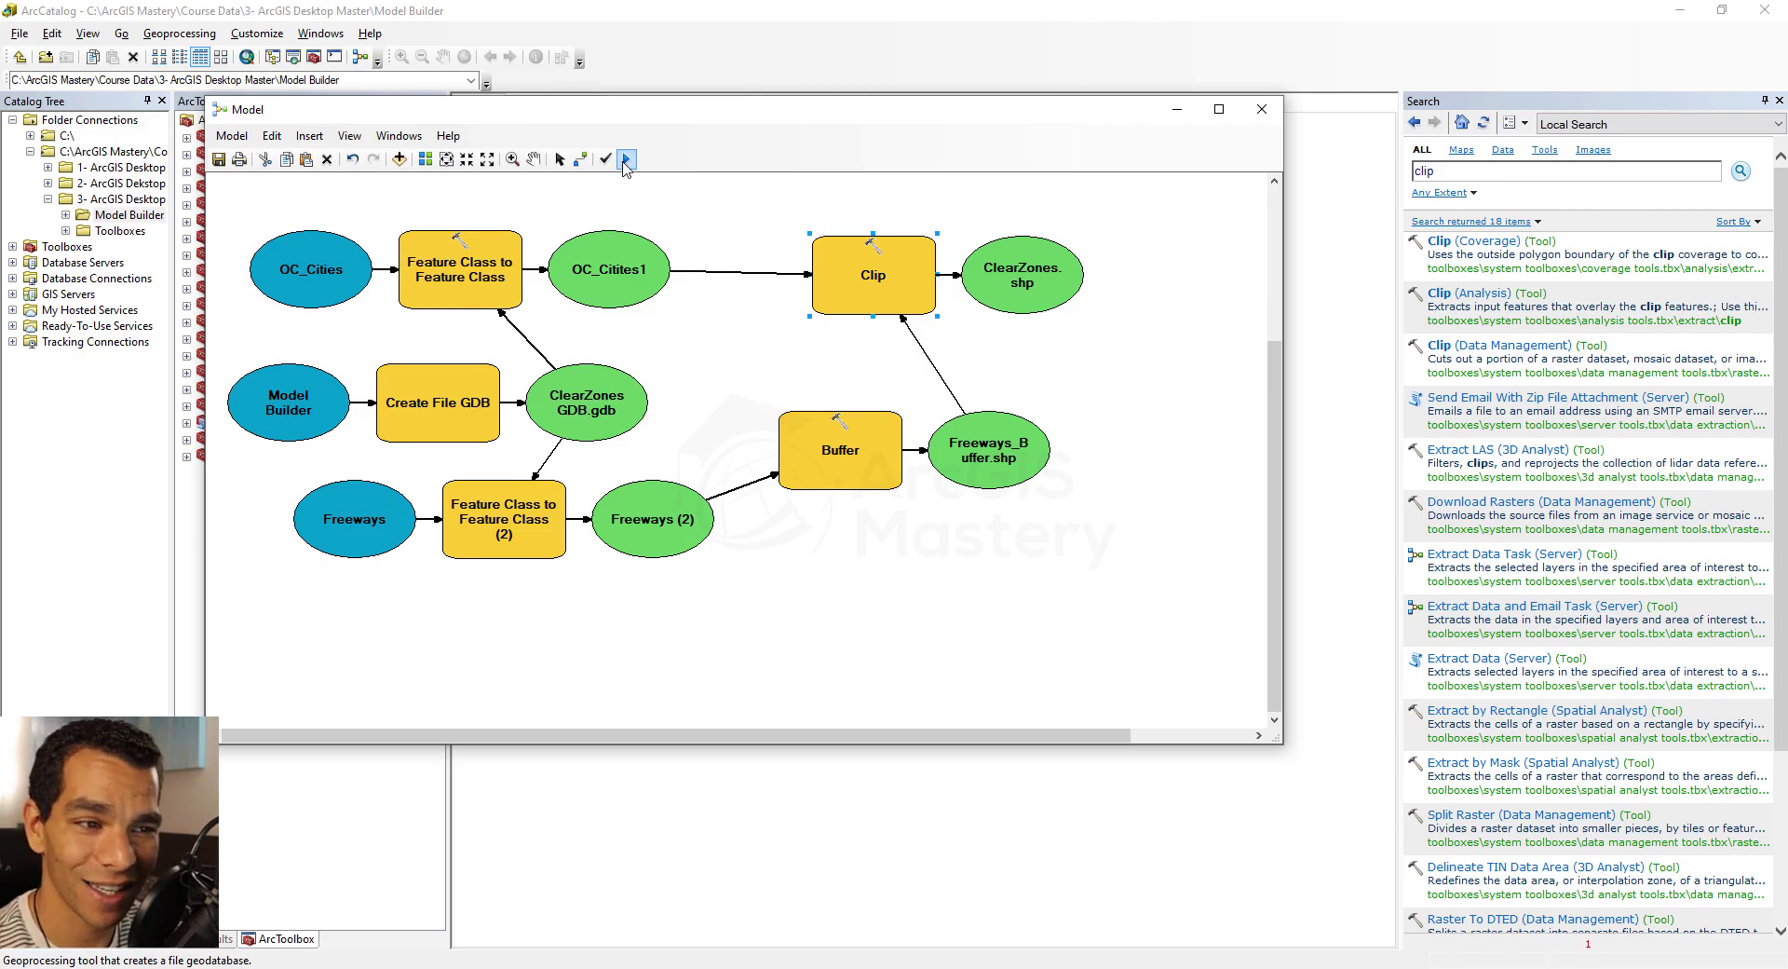
# Step: Run the whole model, enlarging its progress window to follow the run, and close that window once the run completes
pyautogui.click(627, 160)
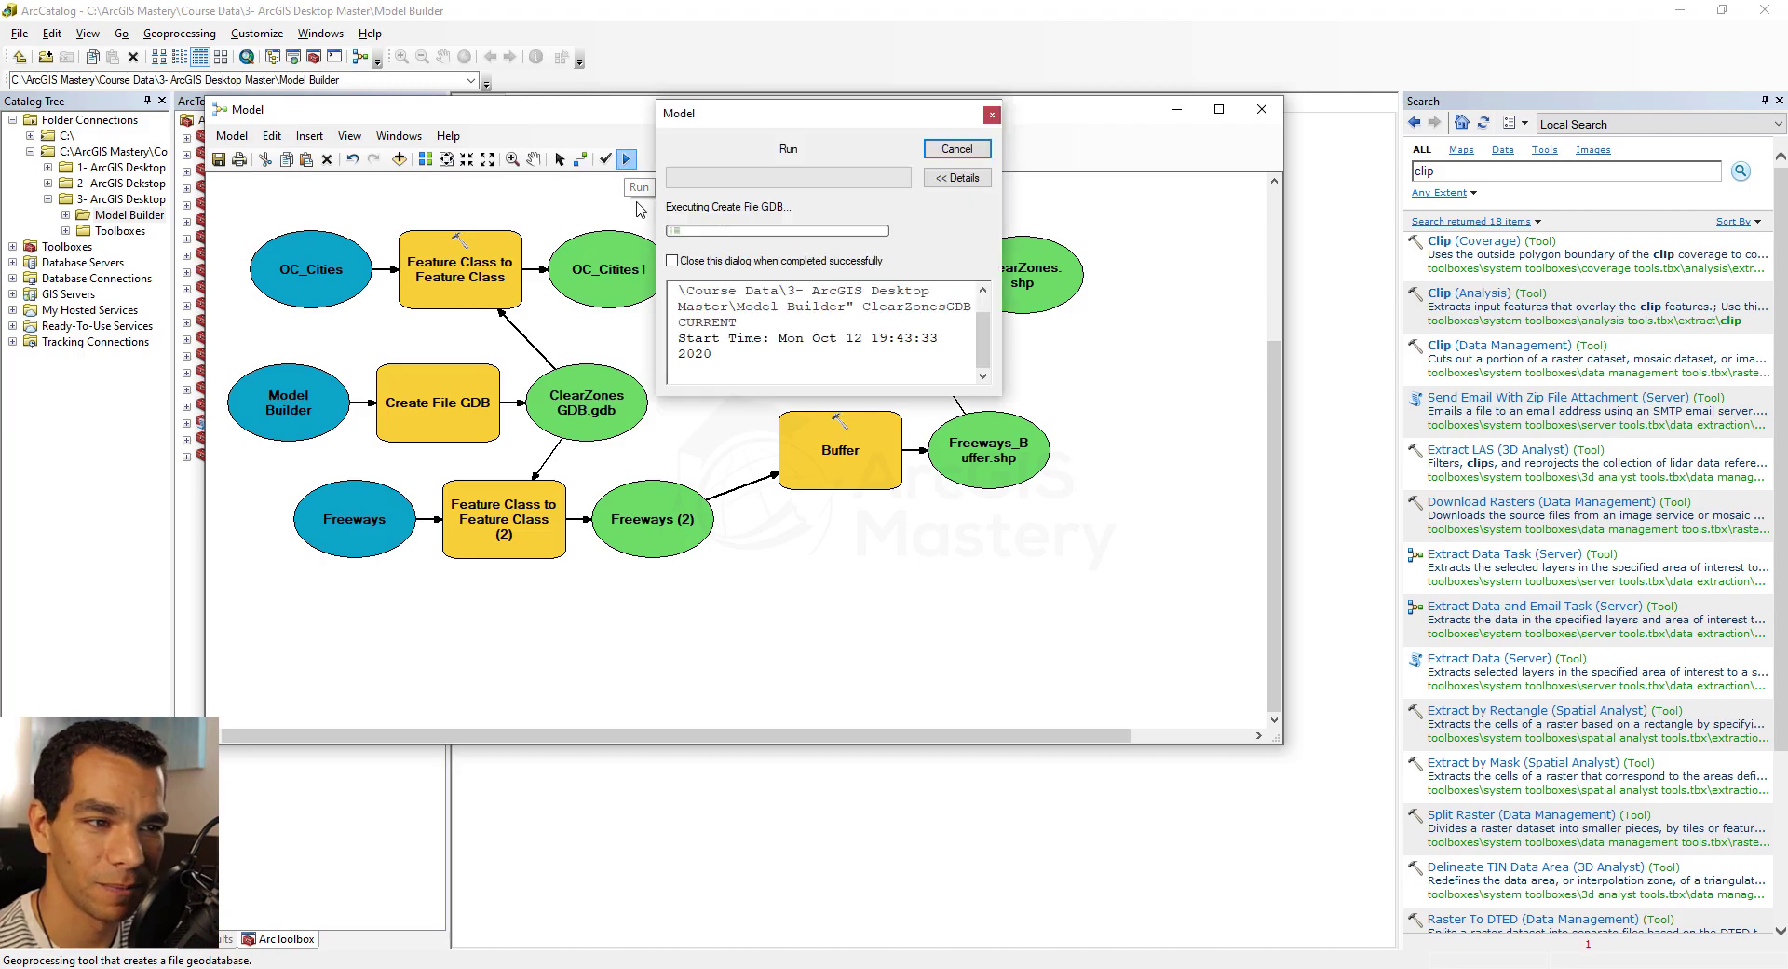
pyautogui.moveTo(1001, 401); pyautogui.dragTo(1277, 695)
pyautogui.moveTo(957, 112); pyautogui.dragTo(1328, 136)
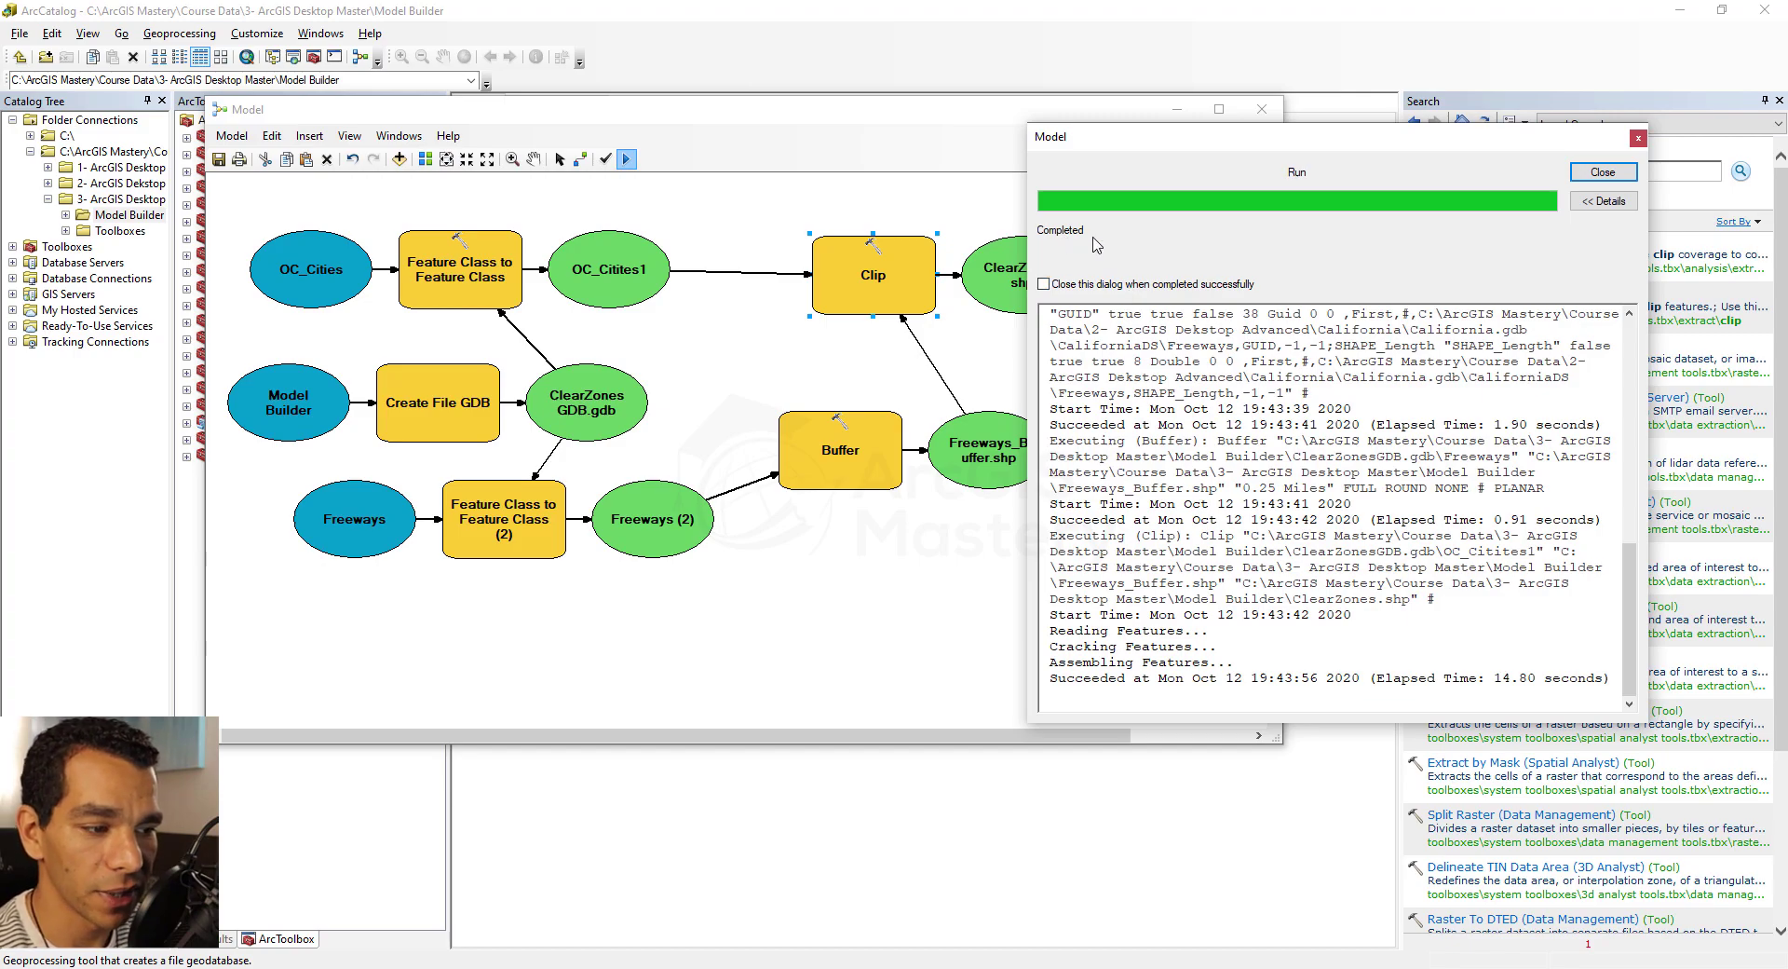
pyautogui.click(1602, 171)
# Step: Minimize the model window and inspect the contents of the Model Builder folder and ClearZonesGDB.gdb
pyautogui.moveTo(958, 118); pyautogui.dragTo(1057, 221)
pyautogui.click(1274, 214)
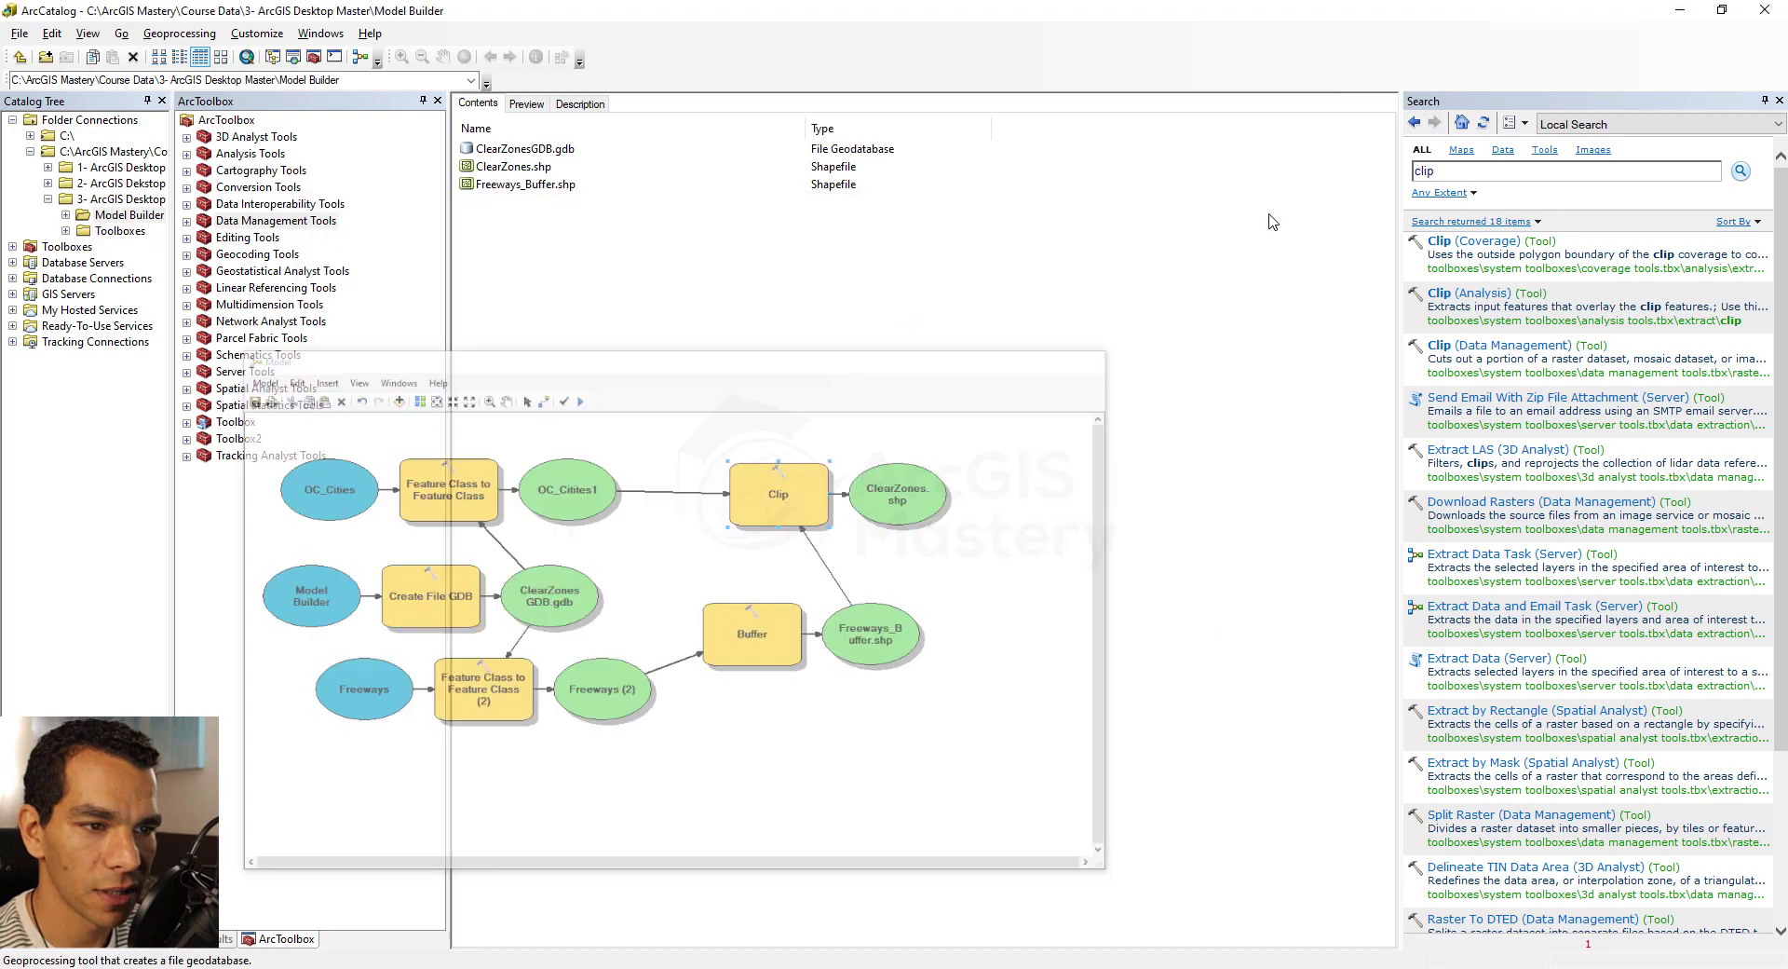
pyautogui.click(140, 216)
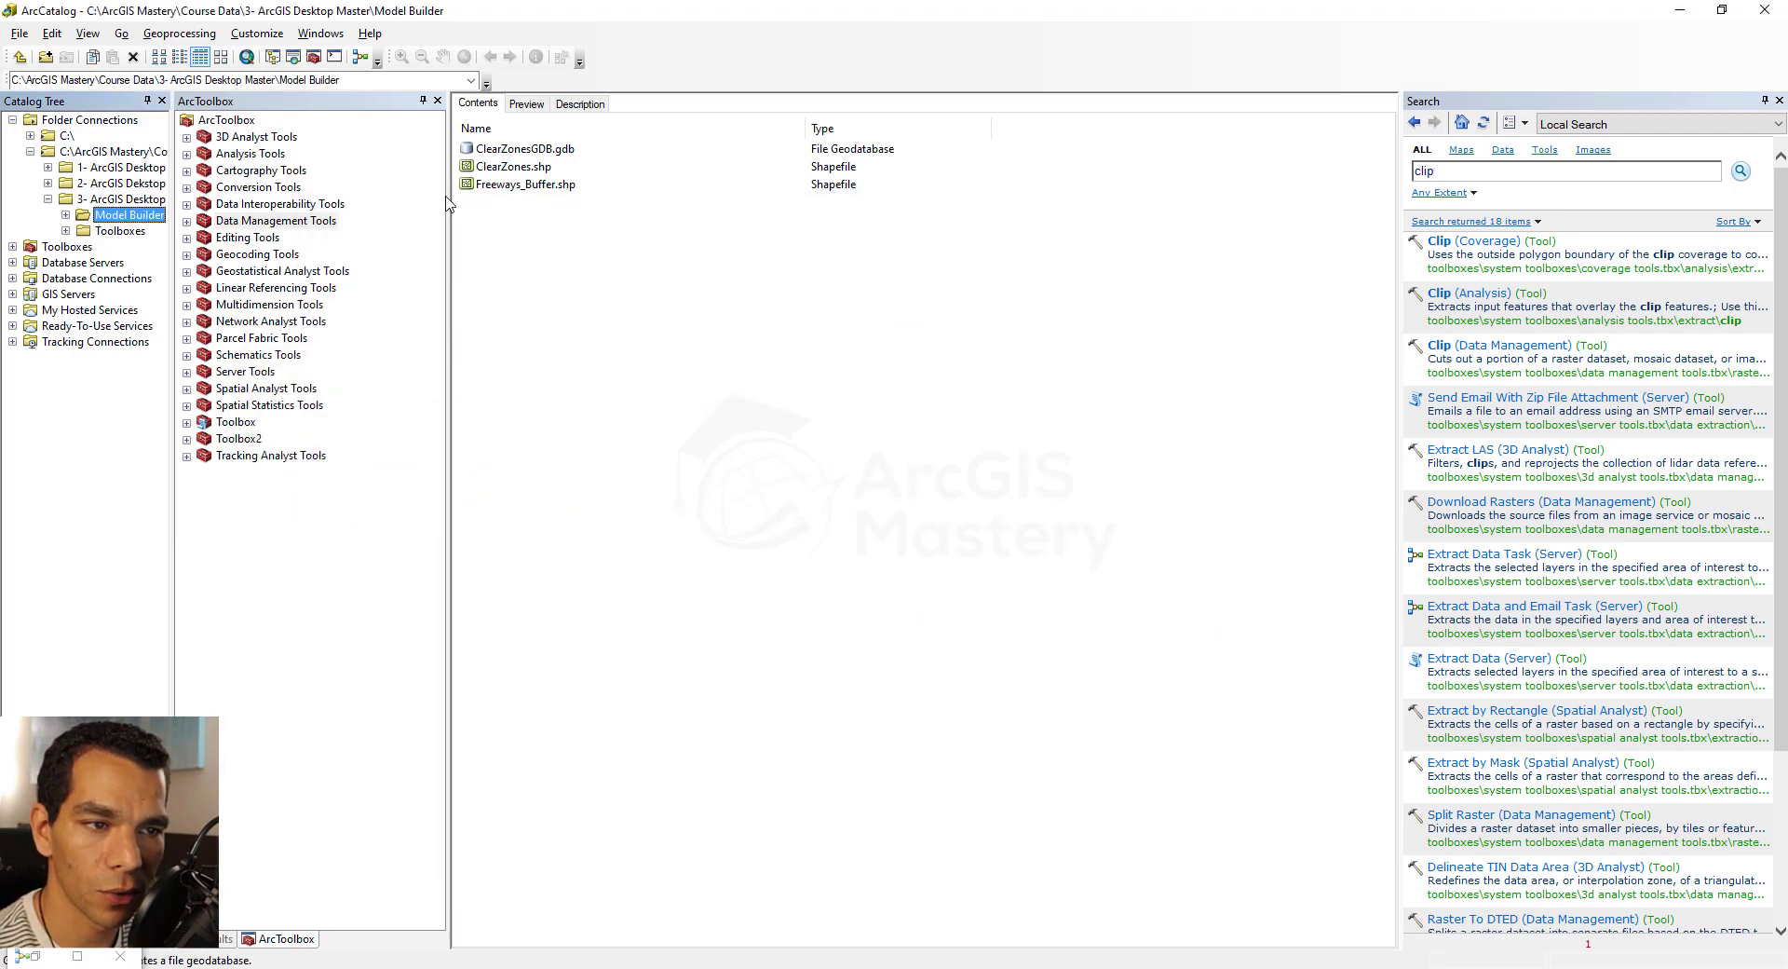
pyautogui.doubleClick(516, 151)
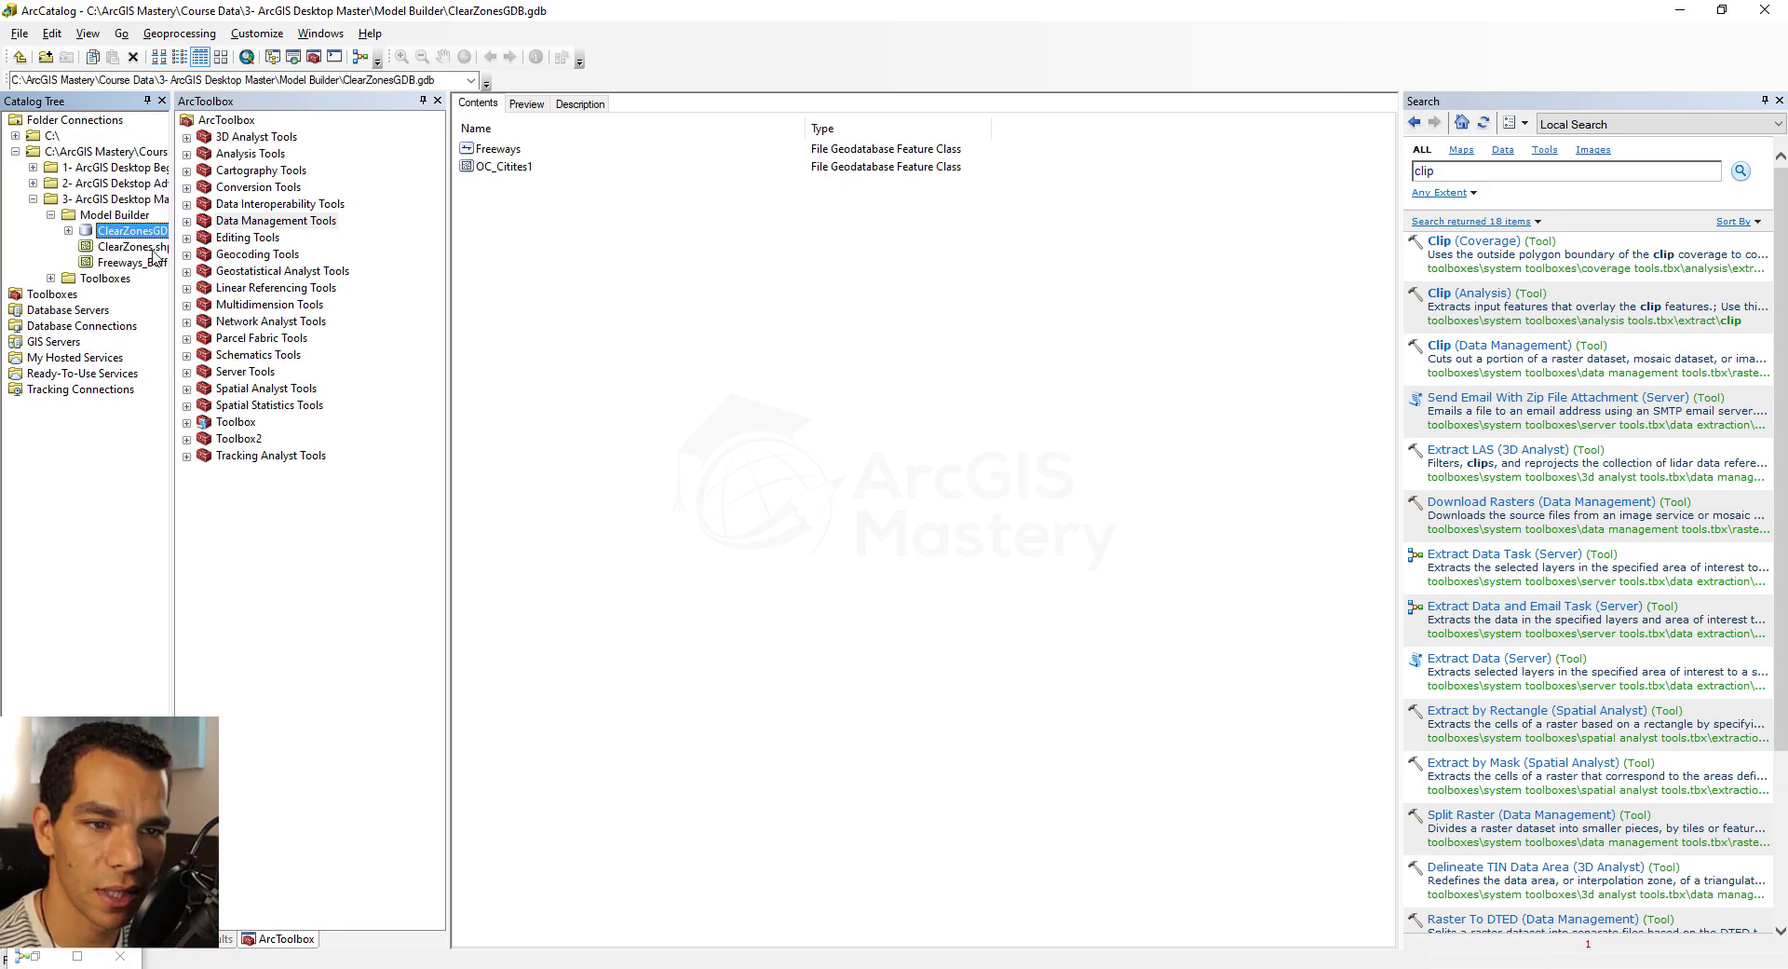
pyautogui.click(130, 216)
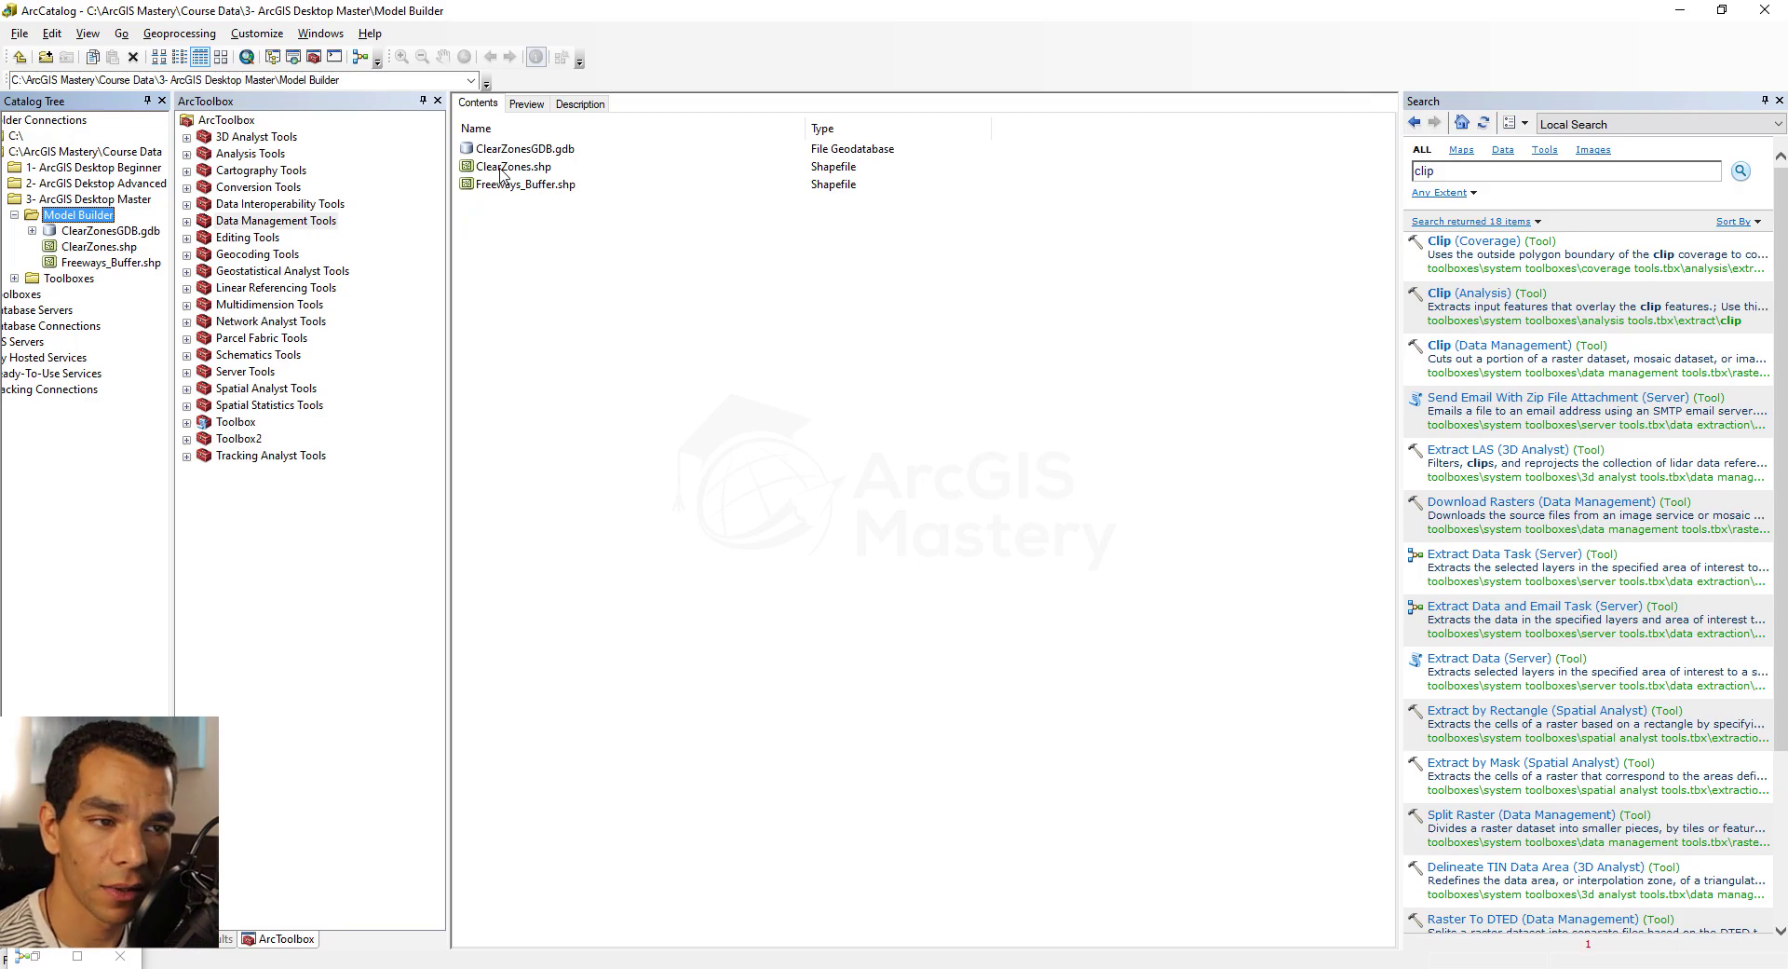
# Step: Switch to Word to check the fourth task about saving results as a shapefile, and return to ArcCatalog to select ClearZones.shp
pyautogui.hotkey('alt', 'Tab')
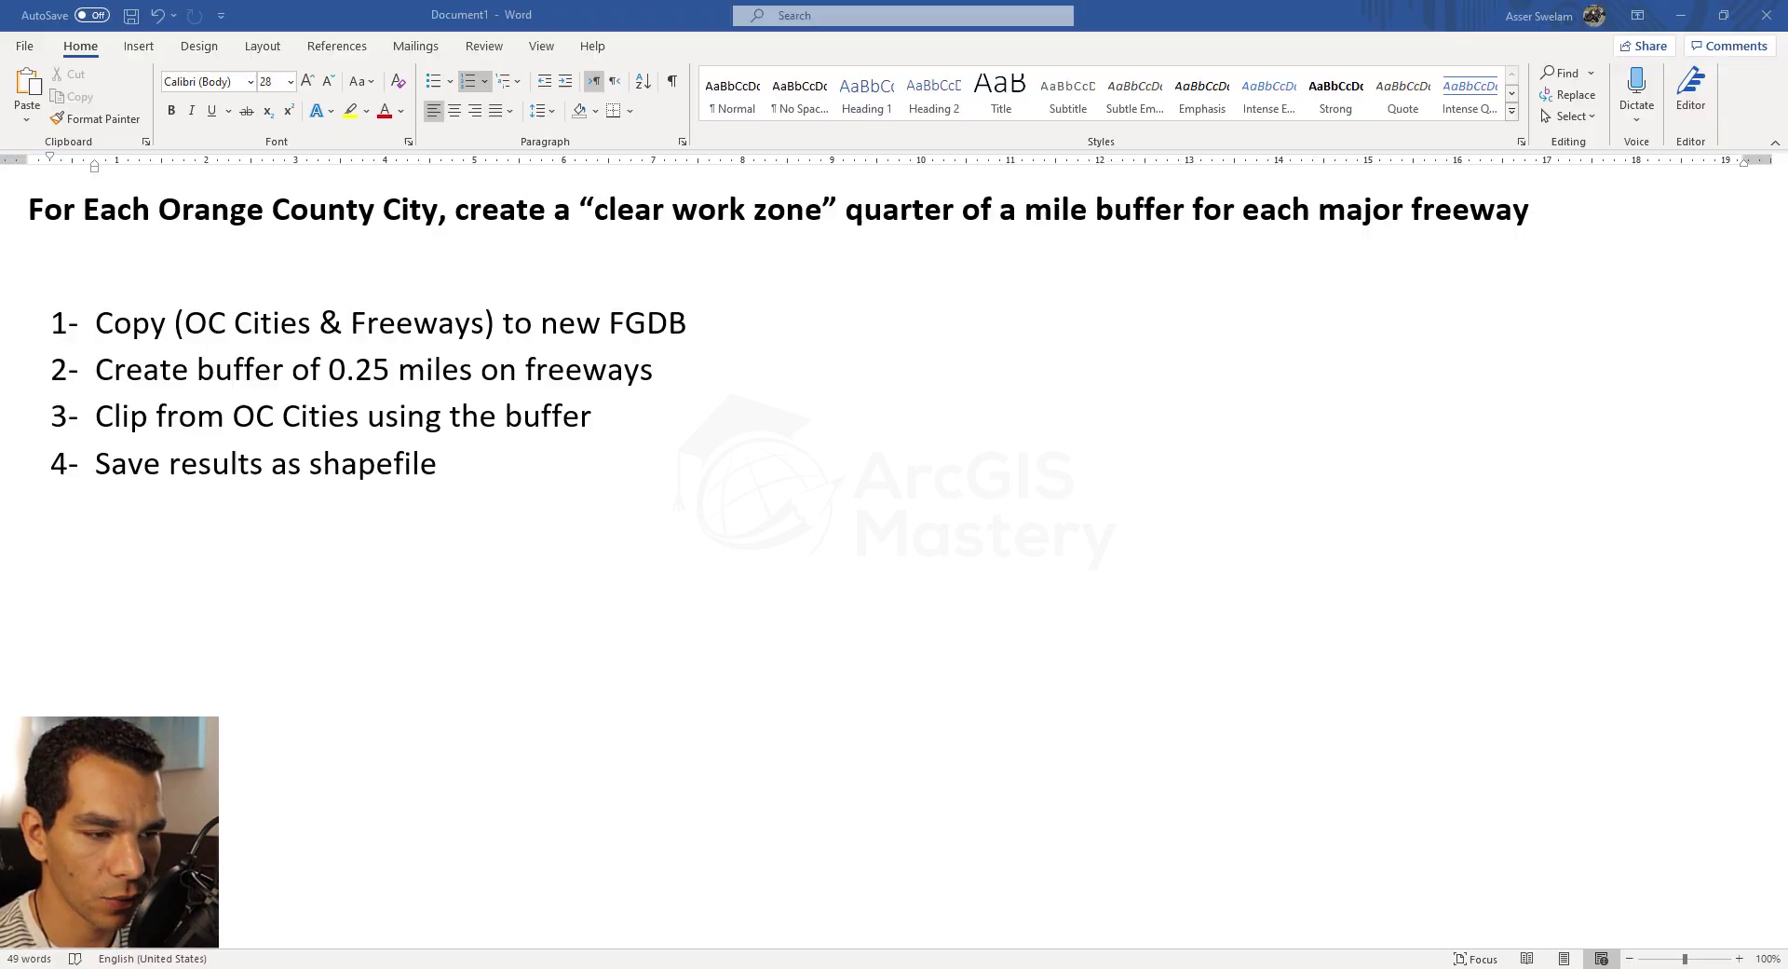
pyautogui.moveTo(106, 470); pyautogui.dragTo(627, 662)
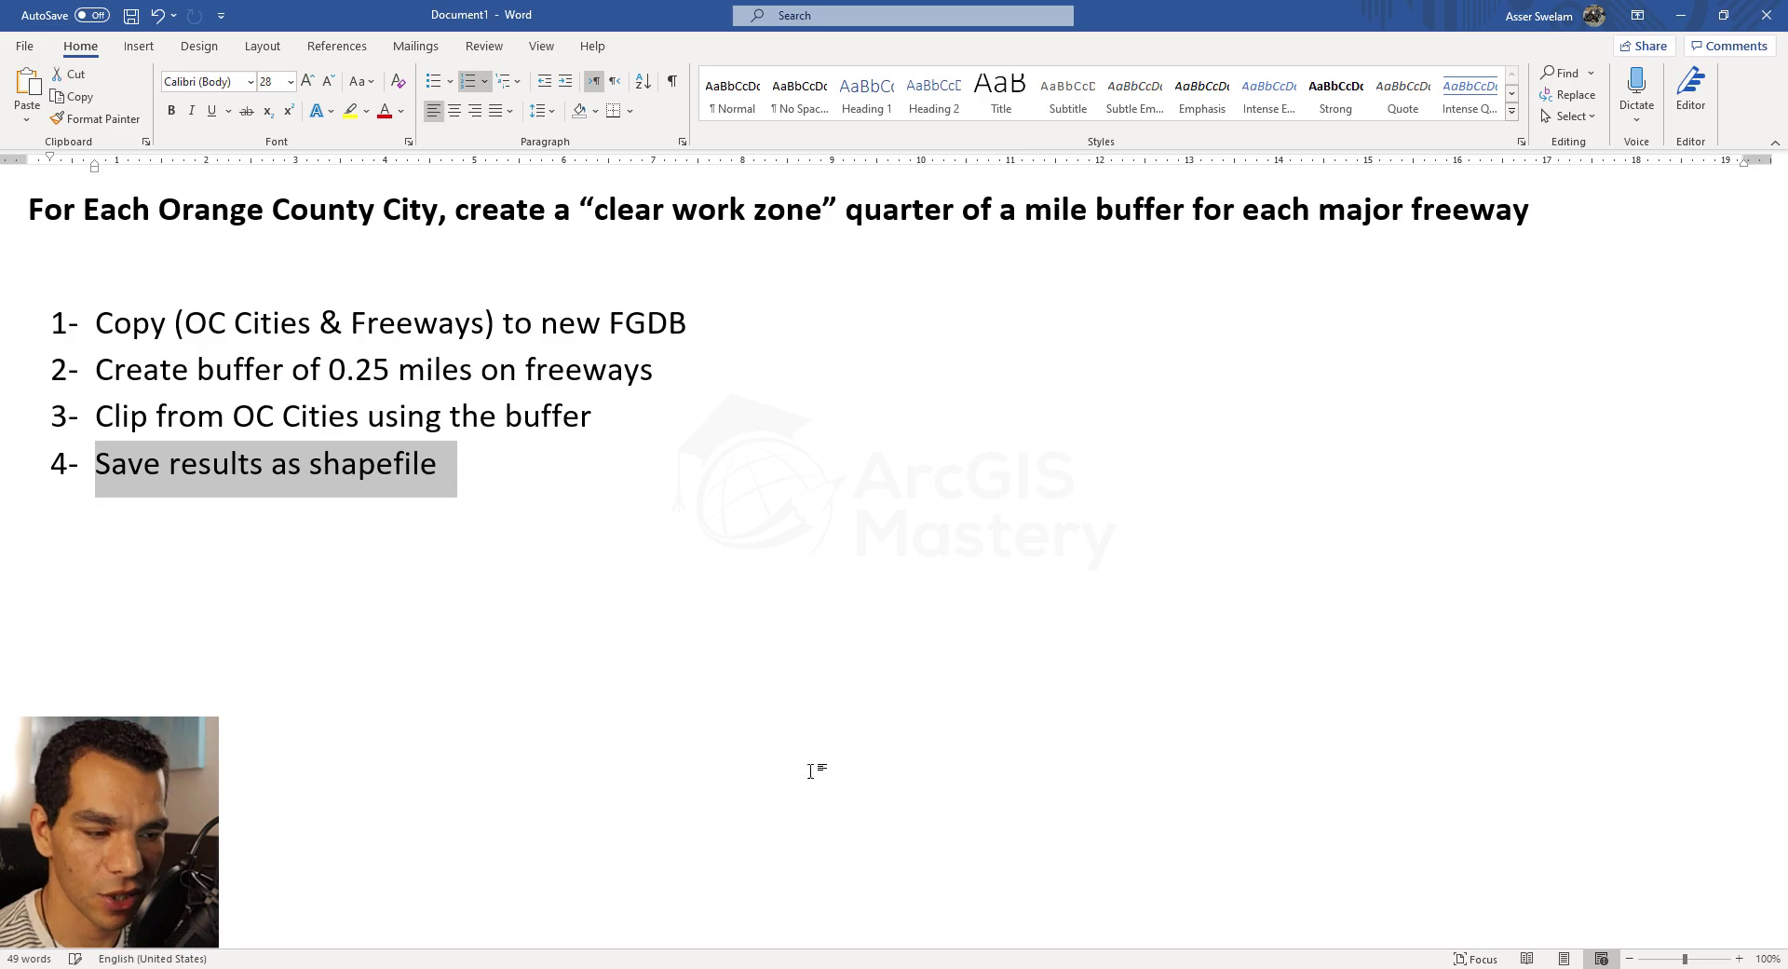
pyautogui.hotkey('alt', 'Tab')
pyautogui.click(503, 167)
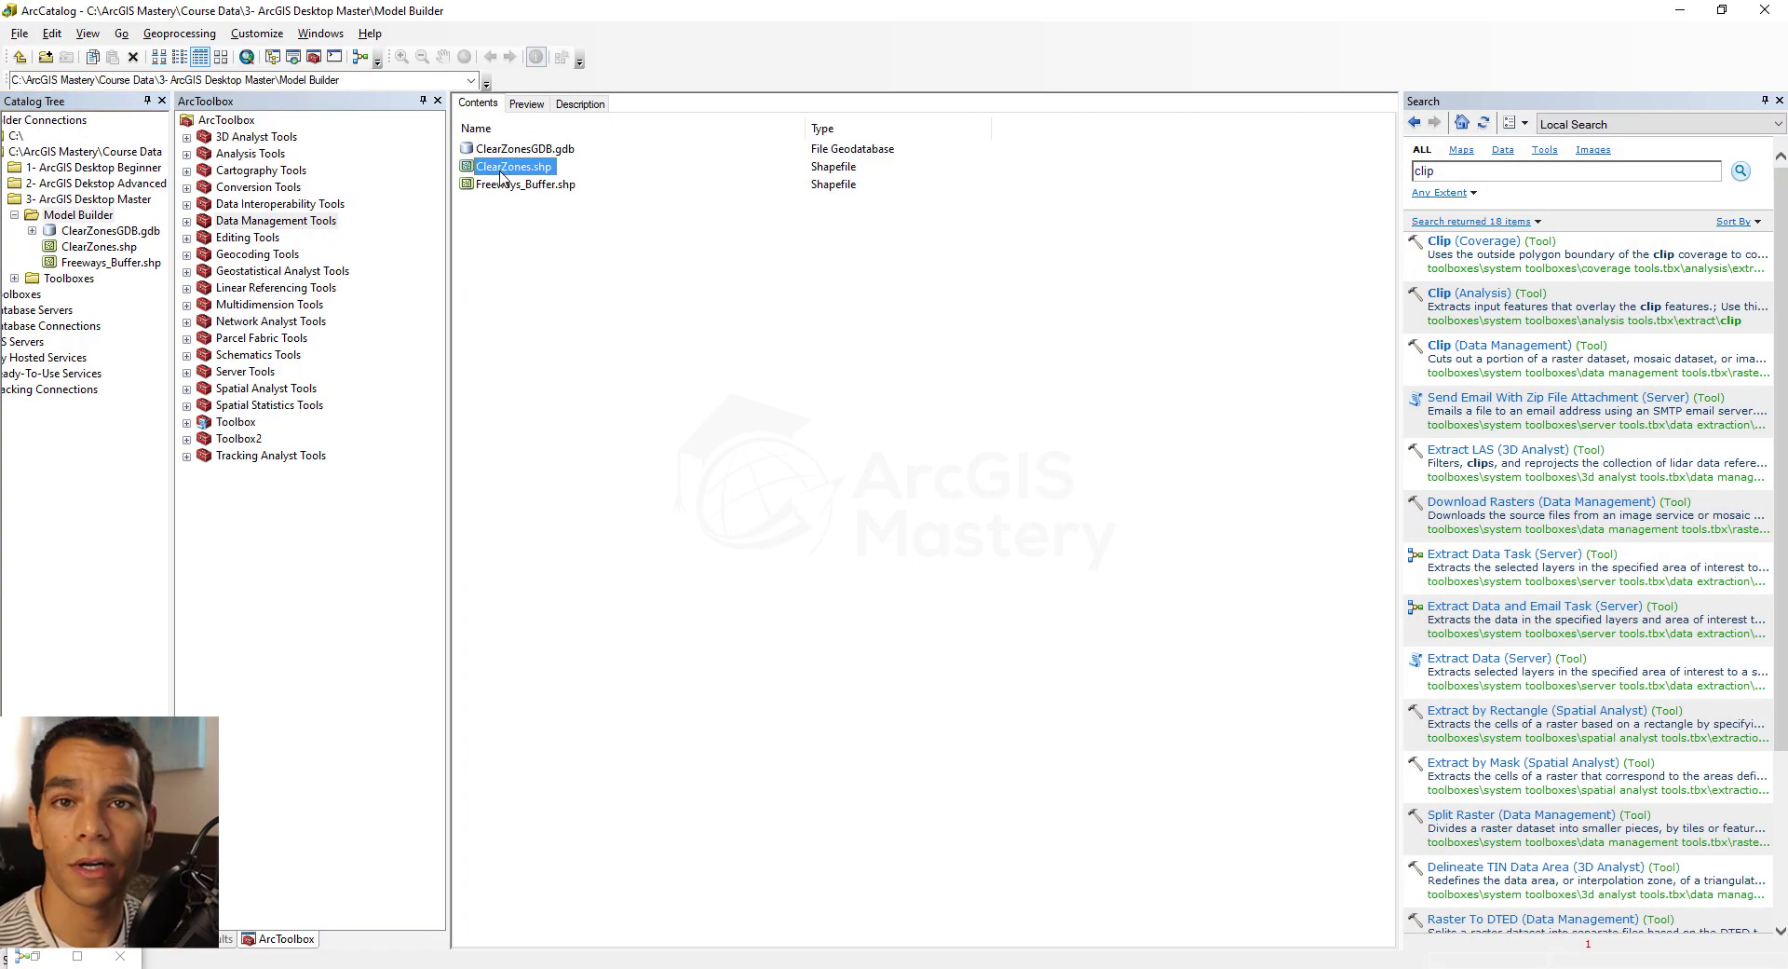
# Step: Switch to ArcMap and add Freeways_Buffer.shp from the Model Builder folder to the California map
pyautogui.click(1022, 964)
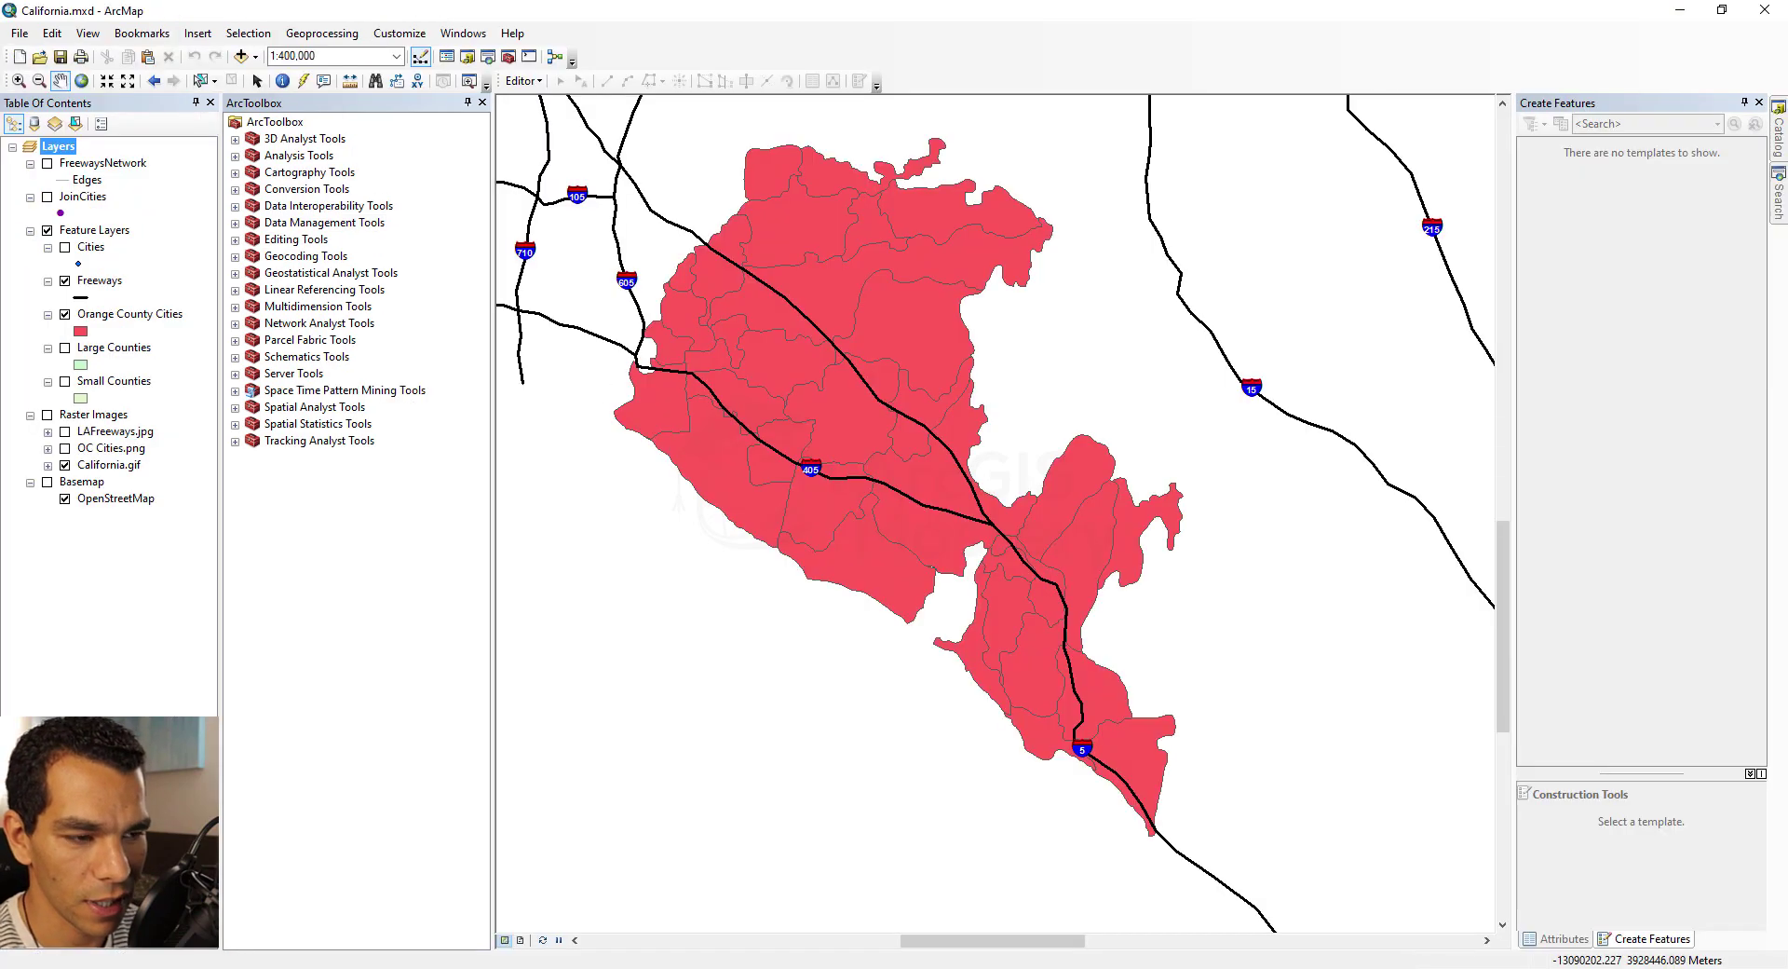
pyautogui.scroll(2, 771, 412)
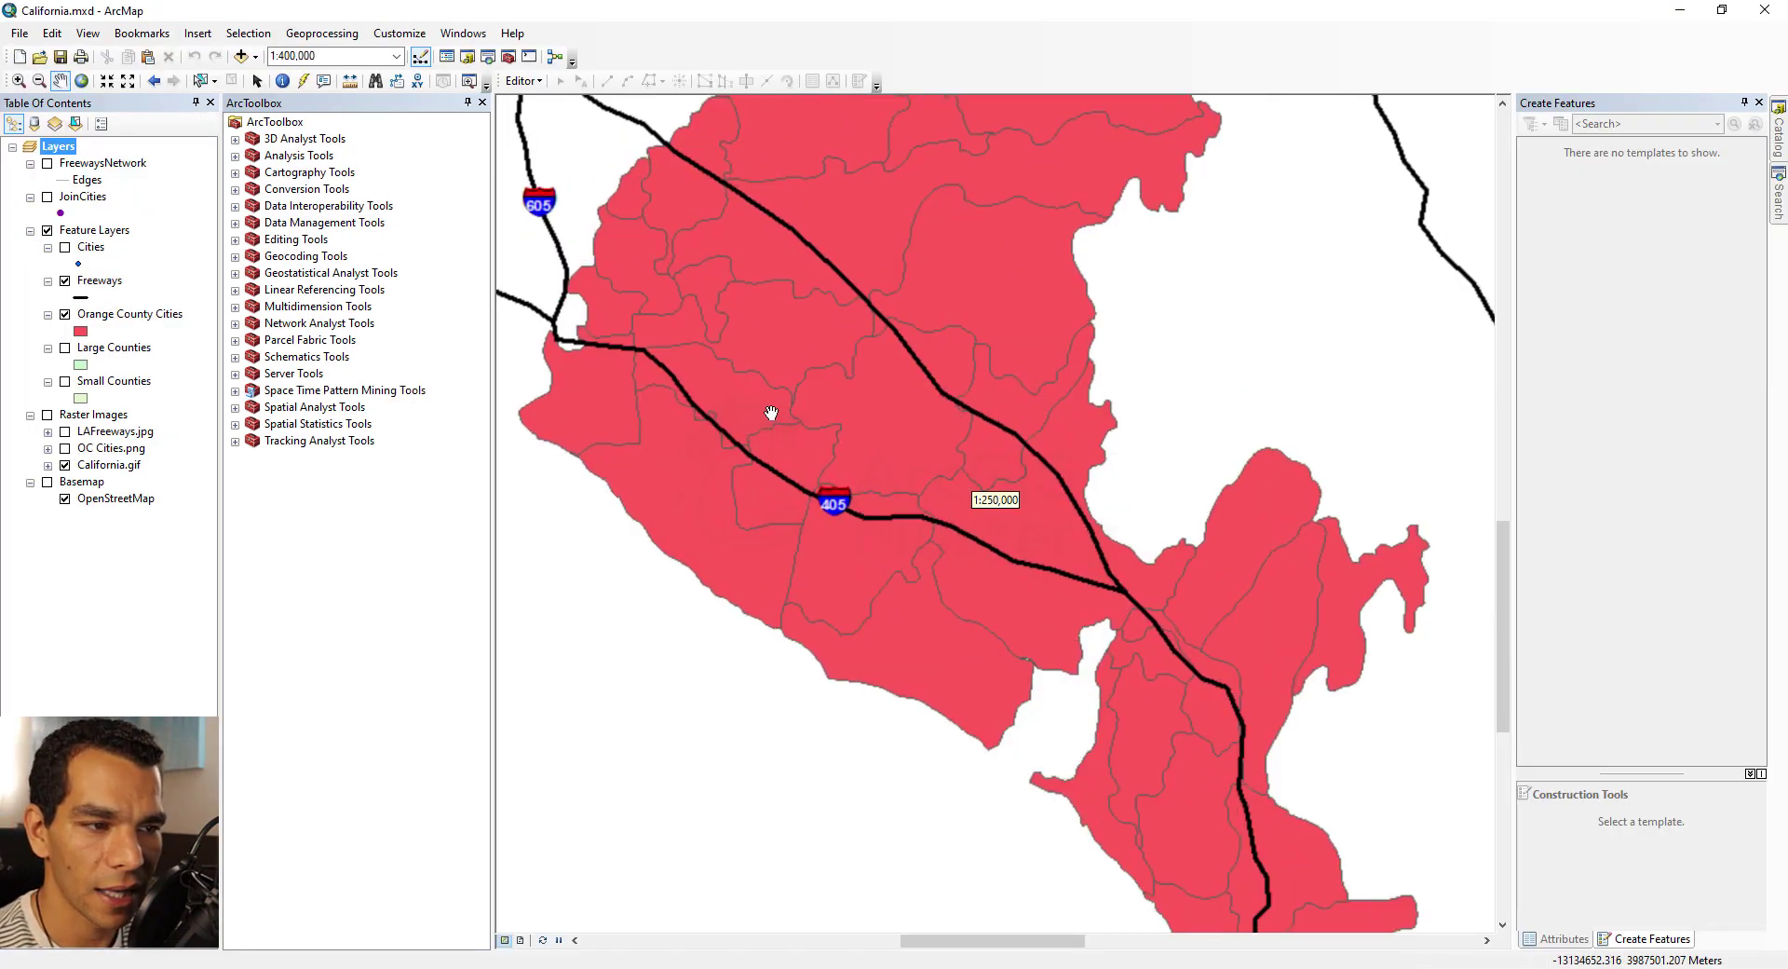
pyautogui.rightClick(73, 148)
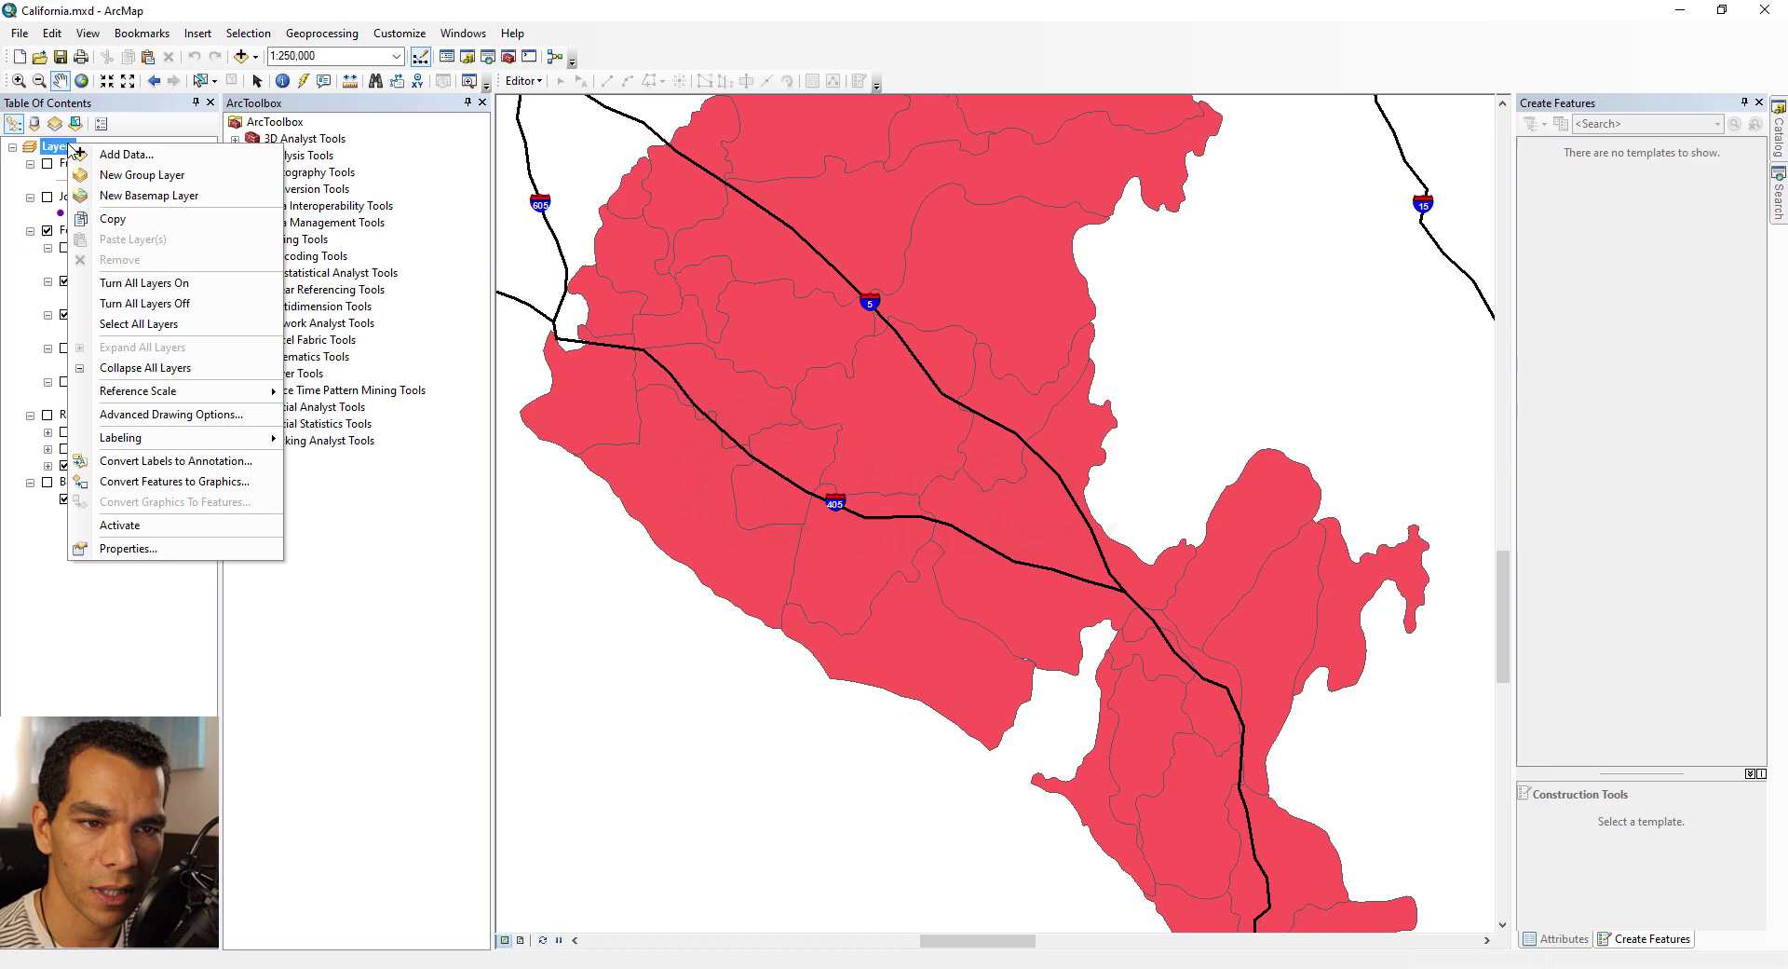
pyautogui.click(113, 155)
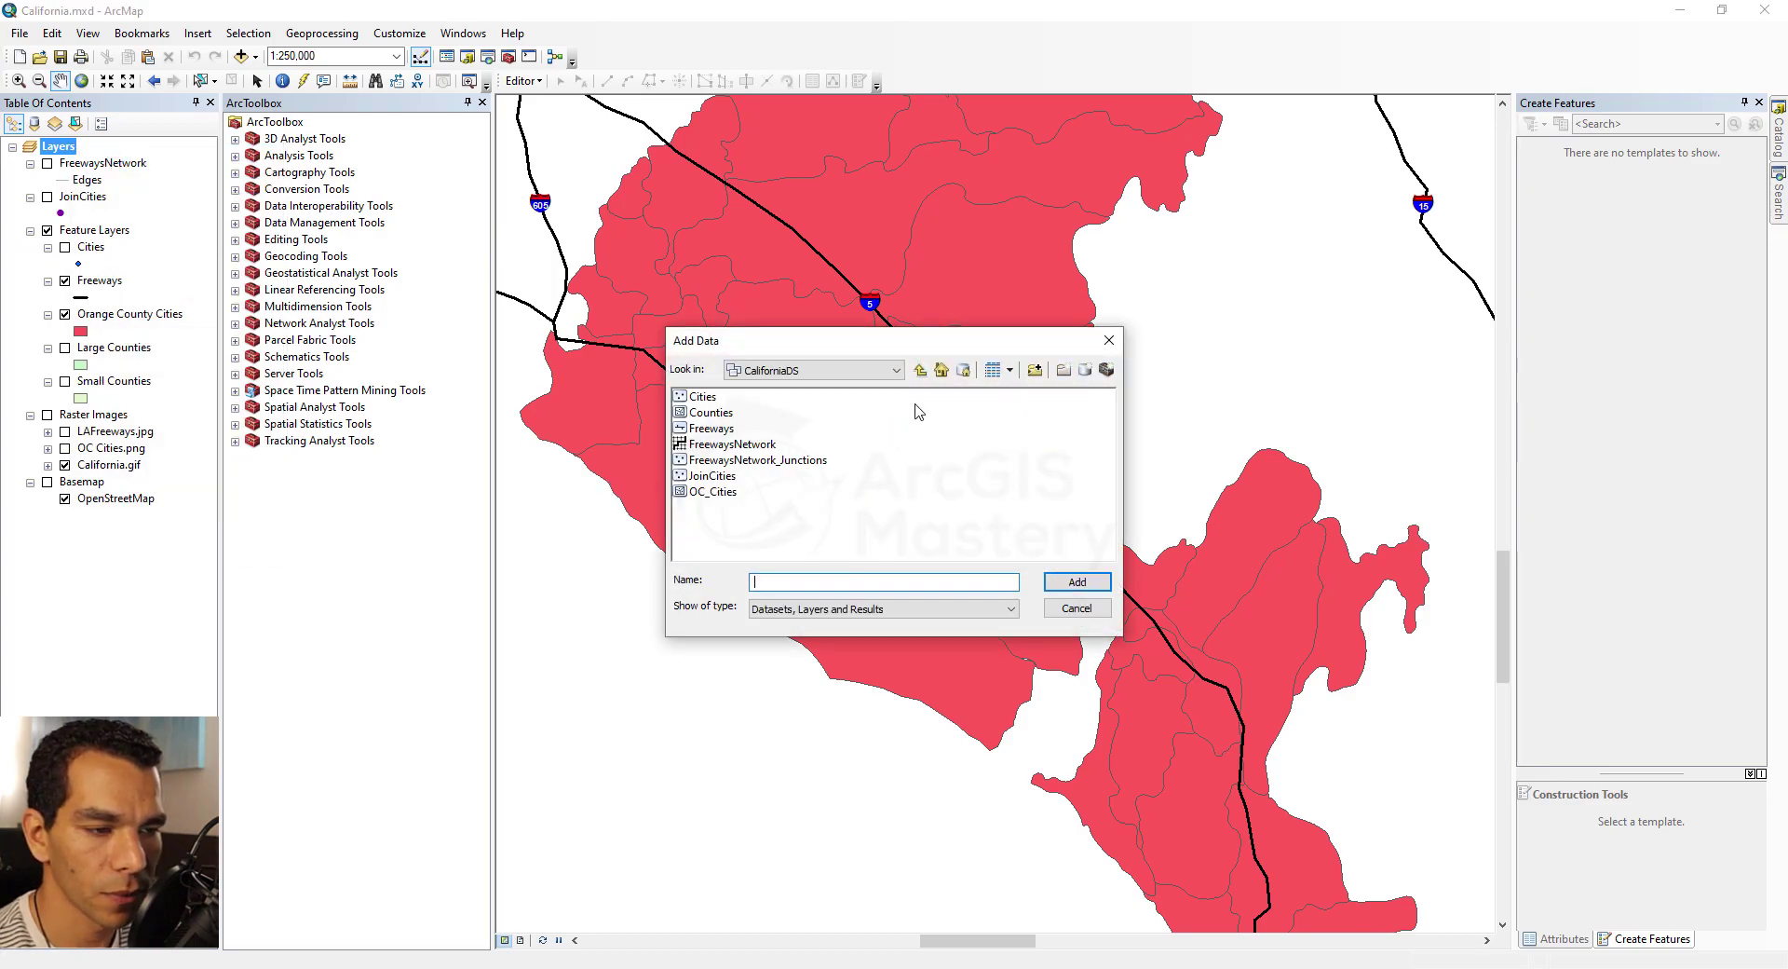
pyautogui.click(920, 370)
pyautogui.click(920, 370)
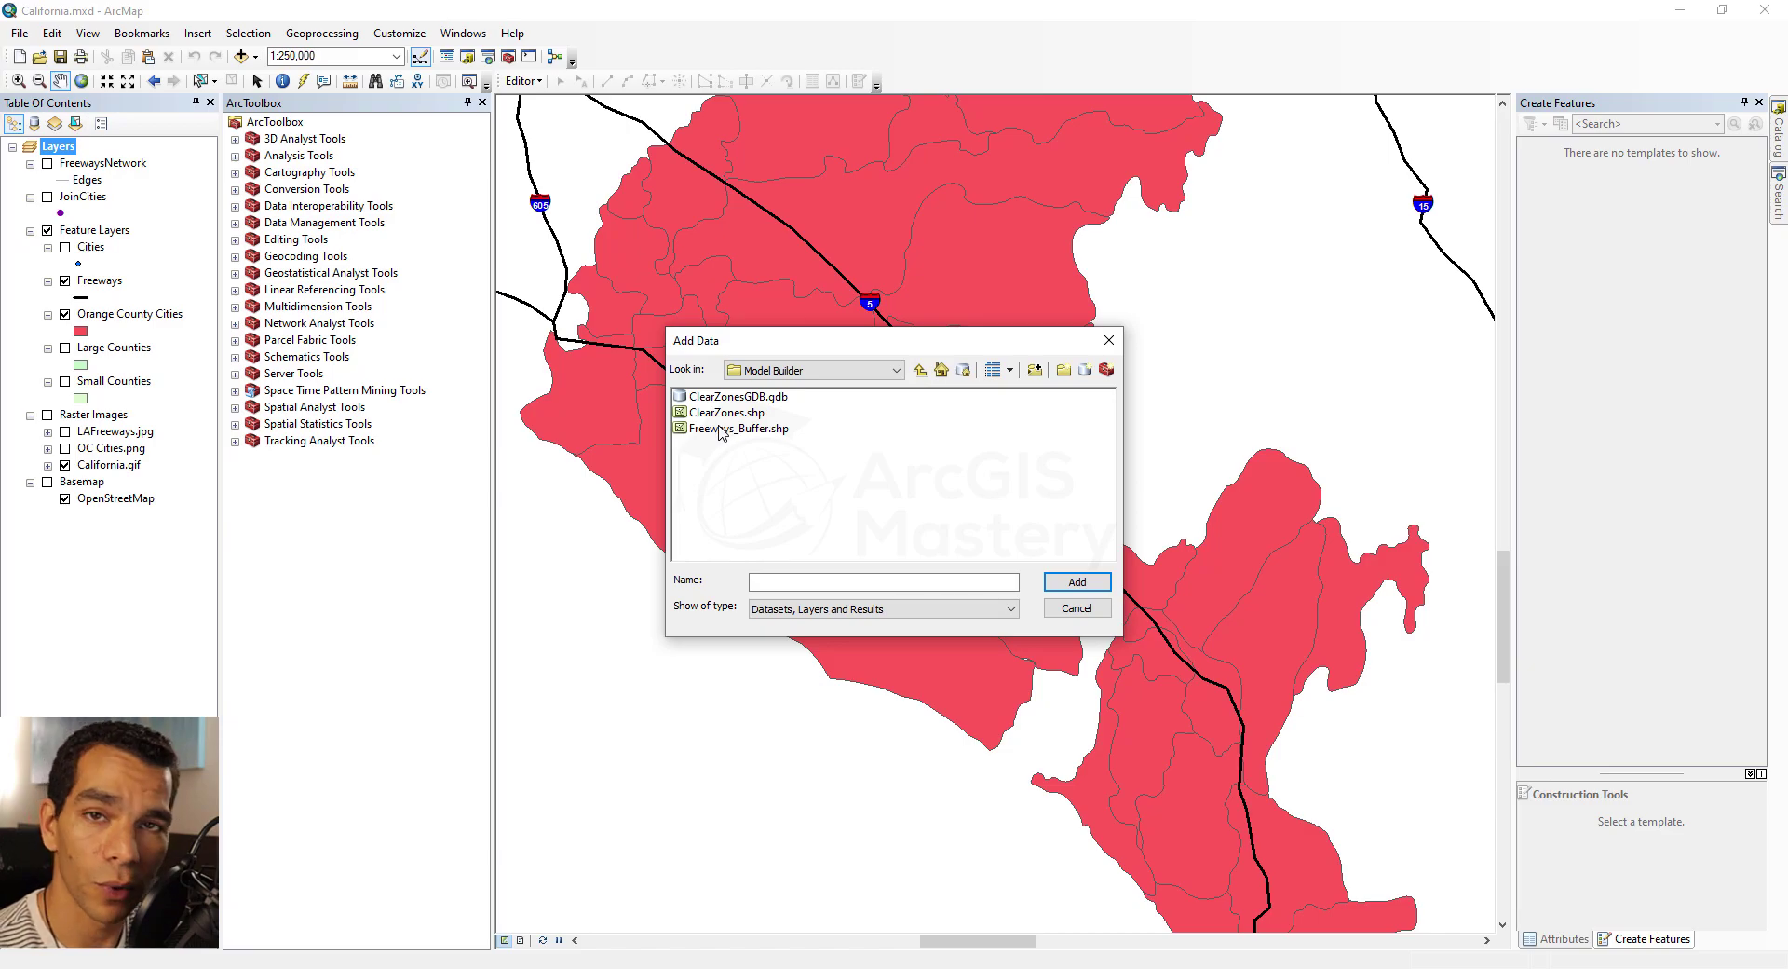
pyautogui.doubleClick(720, 429)
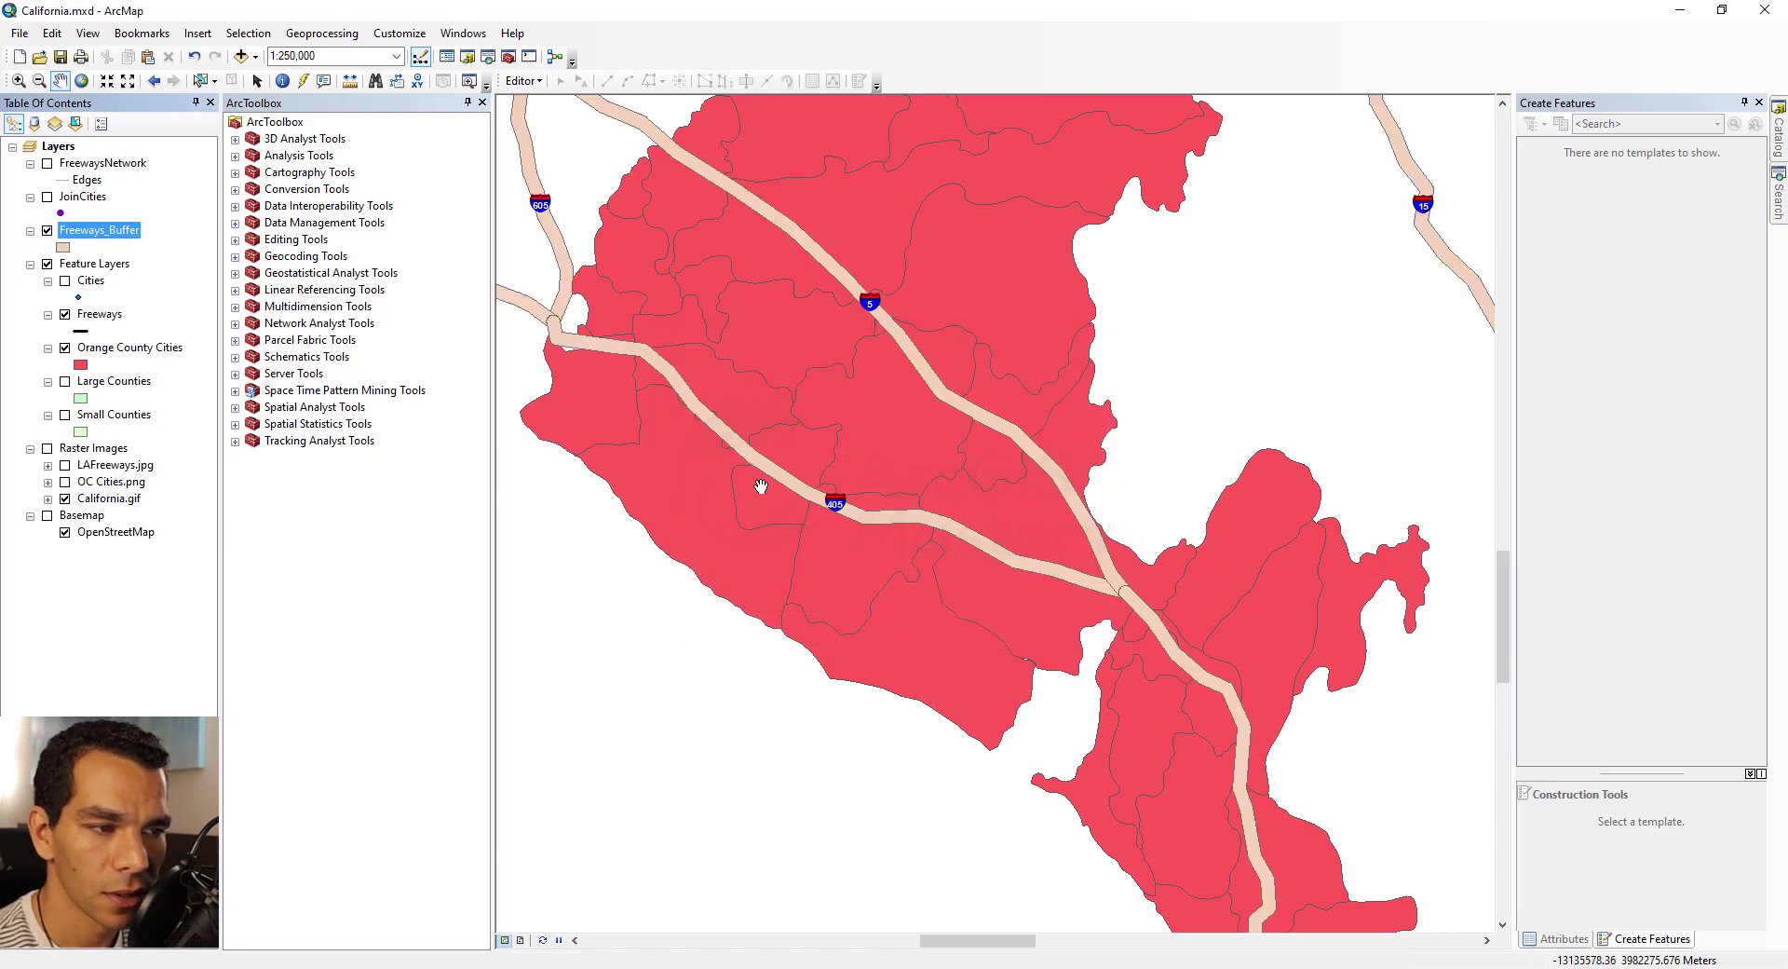
# Step: Add ClearZones.shp from the Model Builder folder to the map and hide the Freeways_Buffer layer
pyautogui.scroll(4, 846, 491)
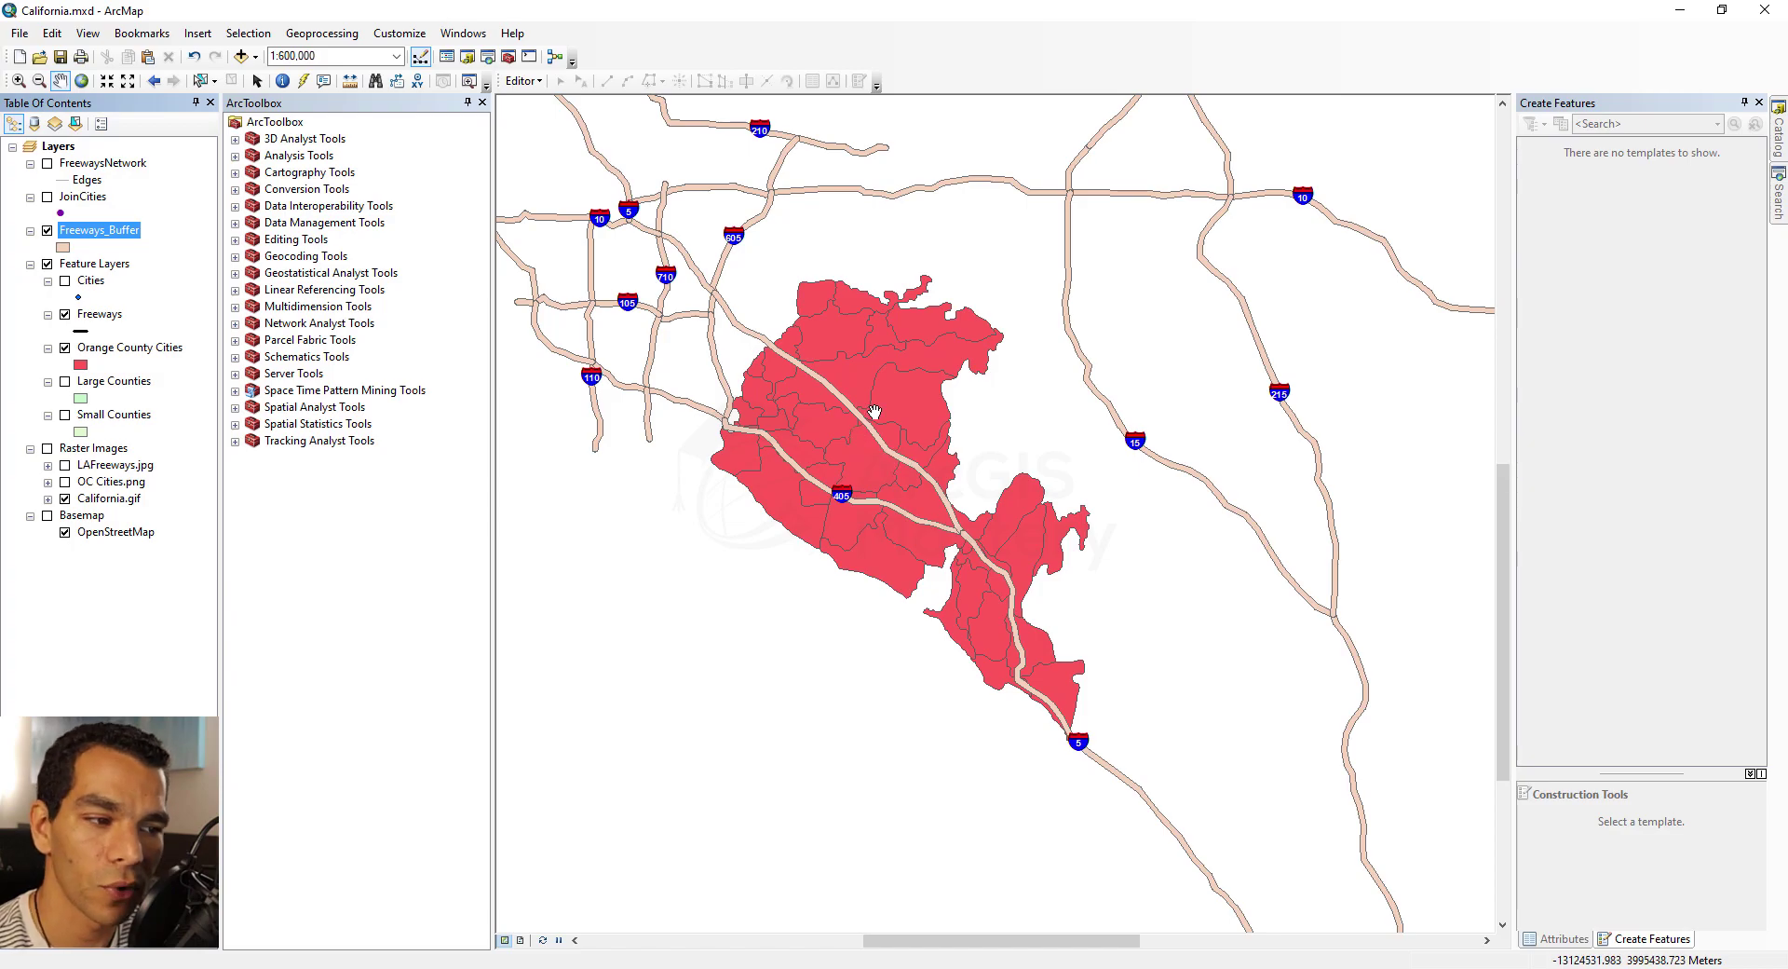
pyautogui.scroll(-1, 873, 412)
pyautogui.click(59, 146)
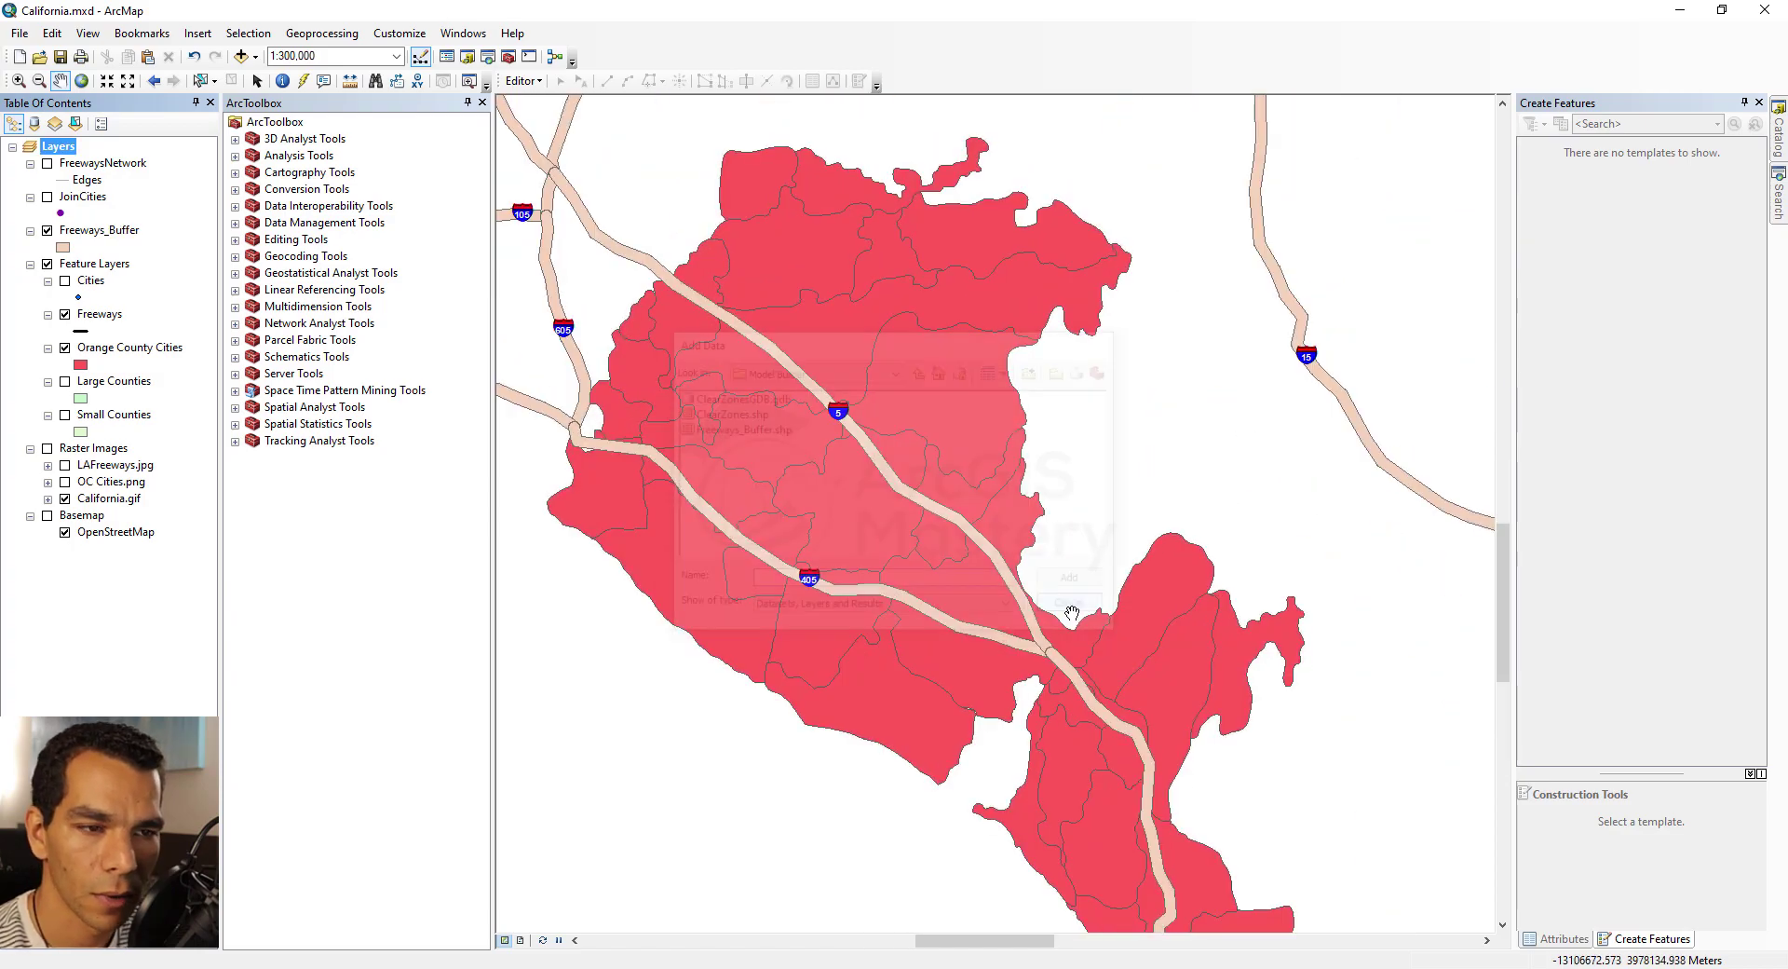
pyautogui.rightClick(60, 146)
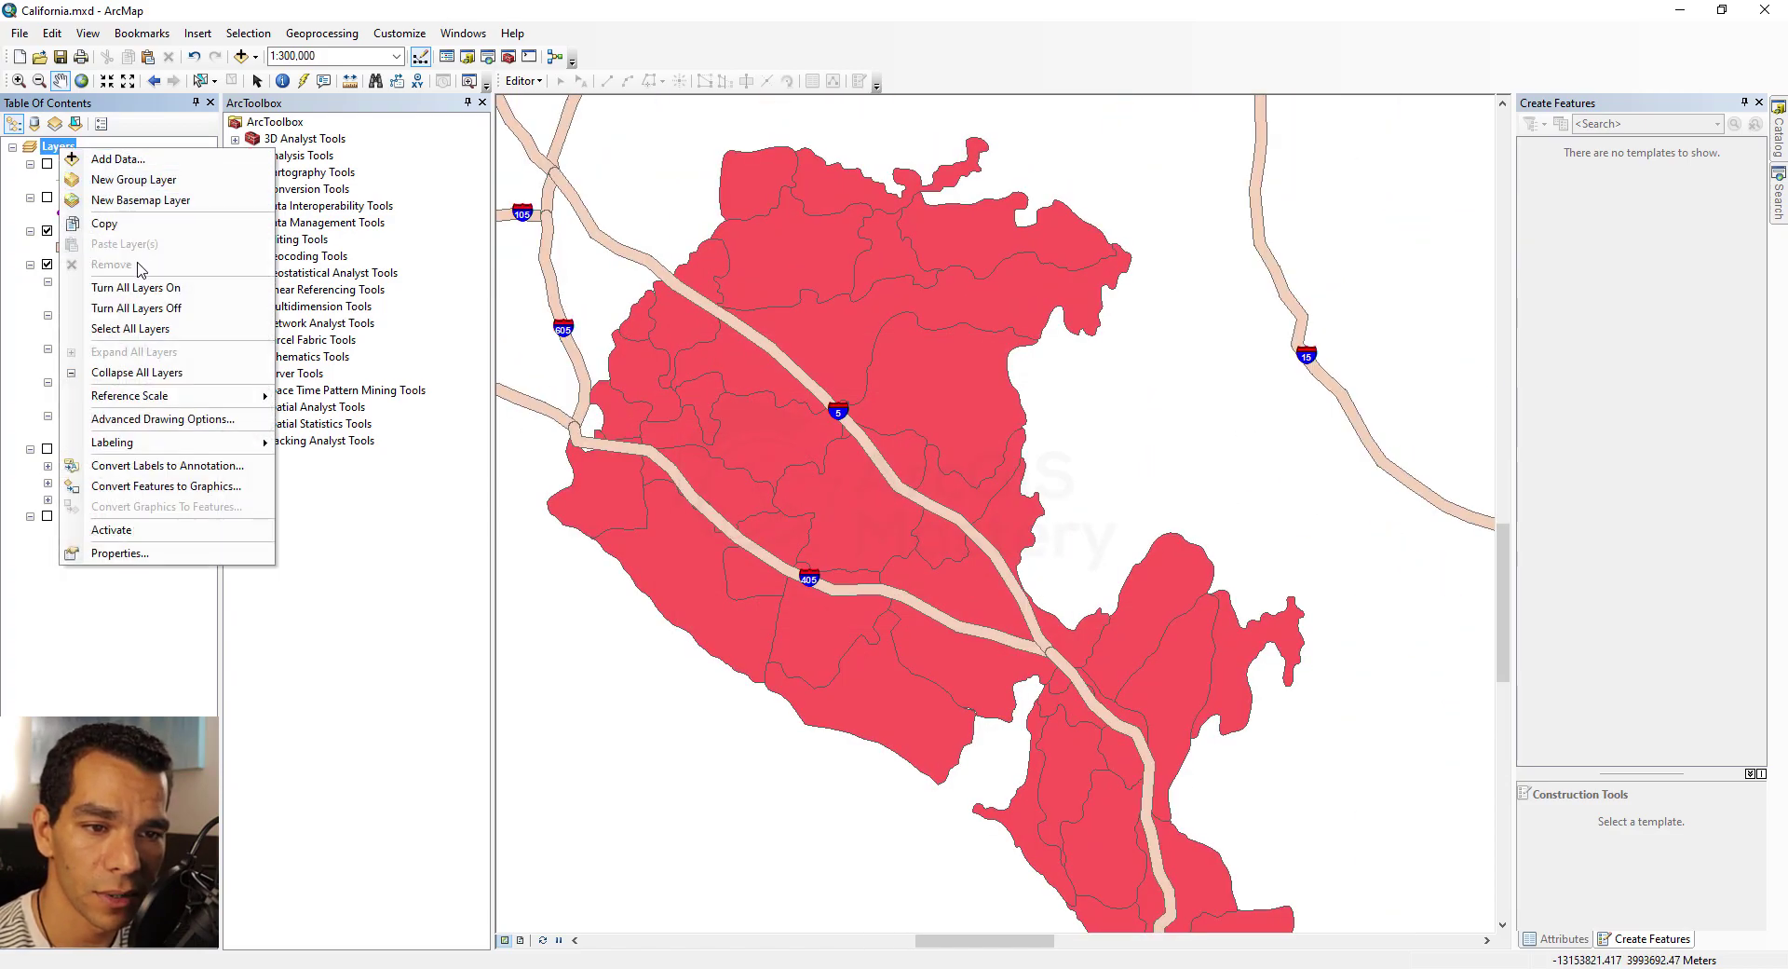
pyautogui.click(114, 159)
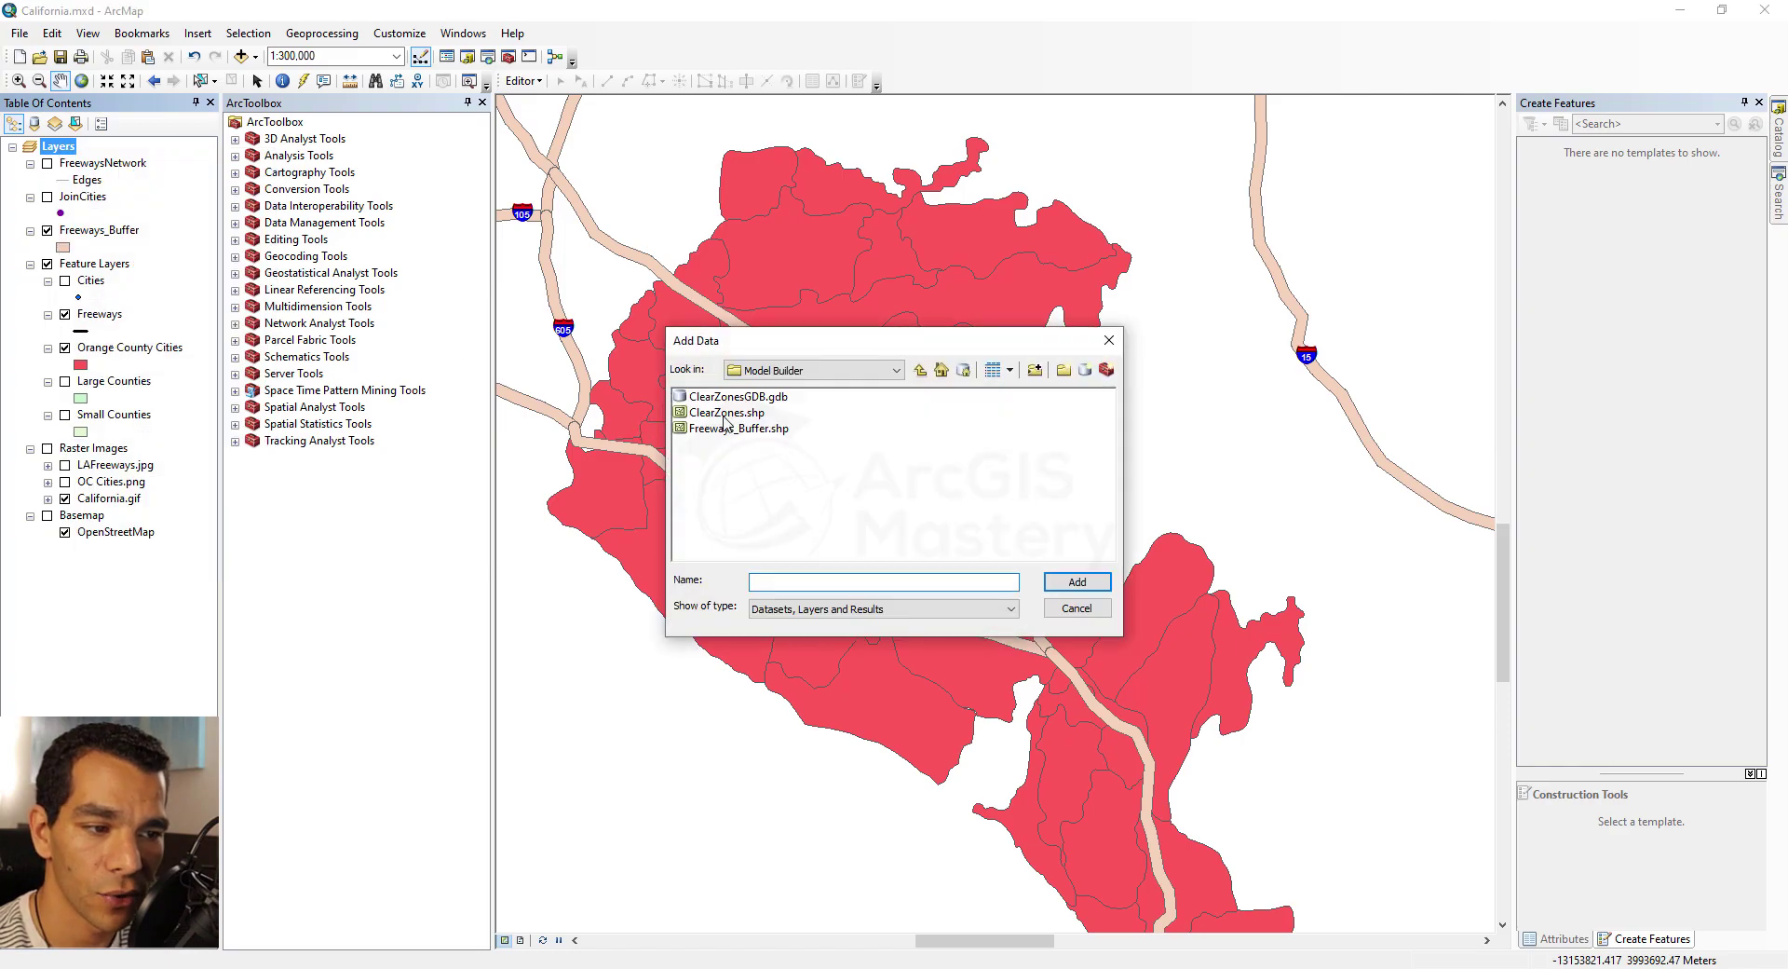
pyautogui.doubleClick(723, 415)
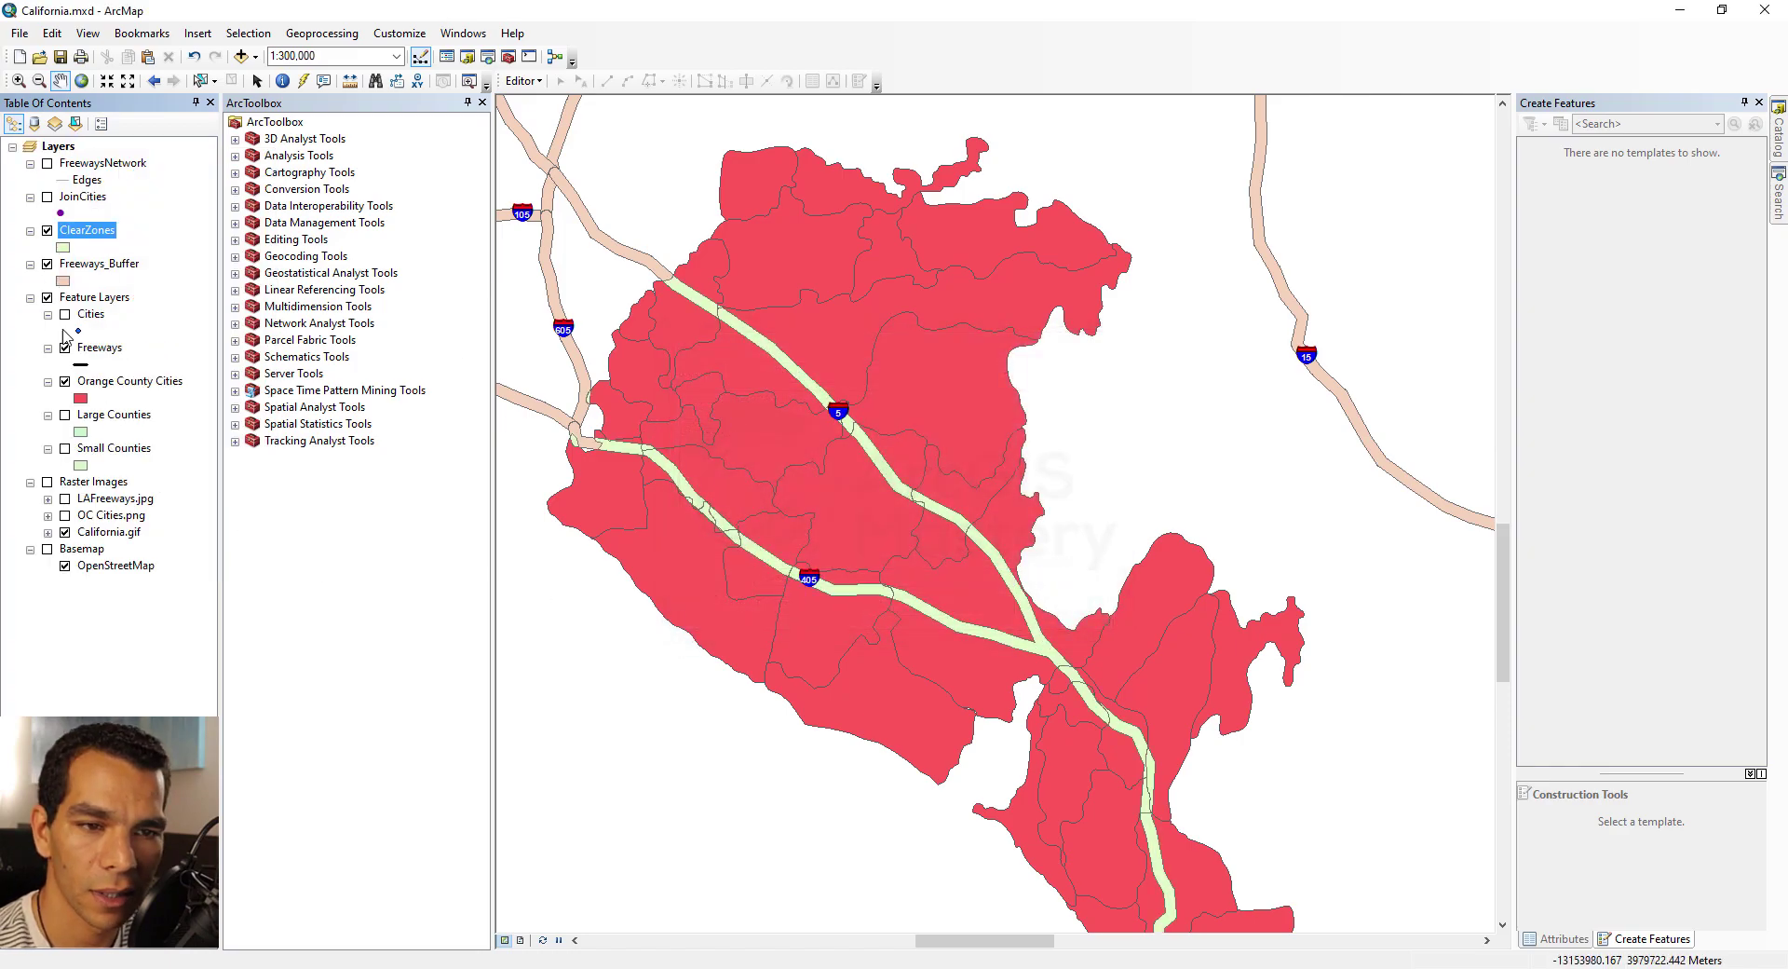
pyautogui.click(47, 264)
pyautogui.moveTo(798, 679); pyautogui.dragTo(780, 537)
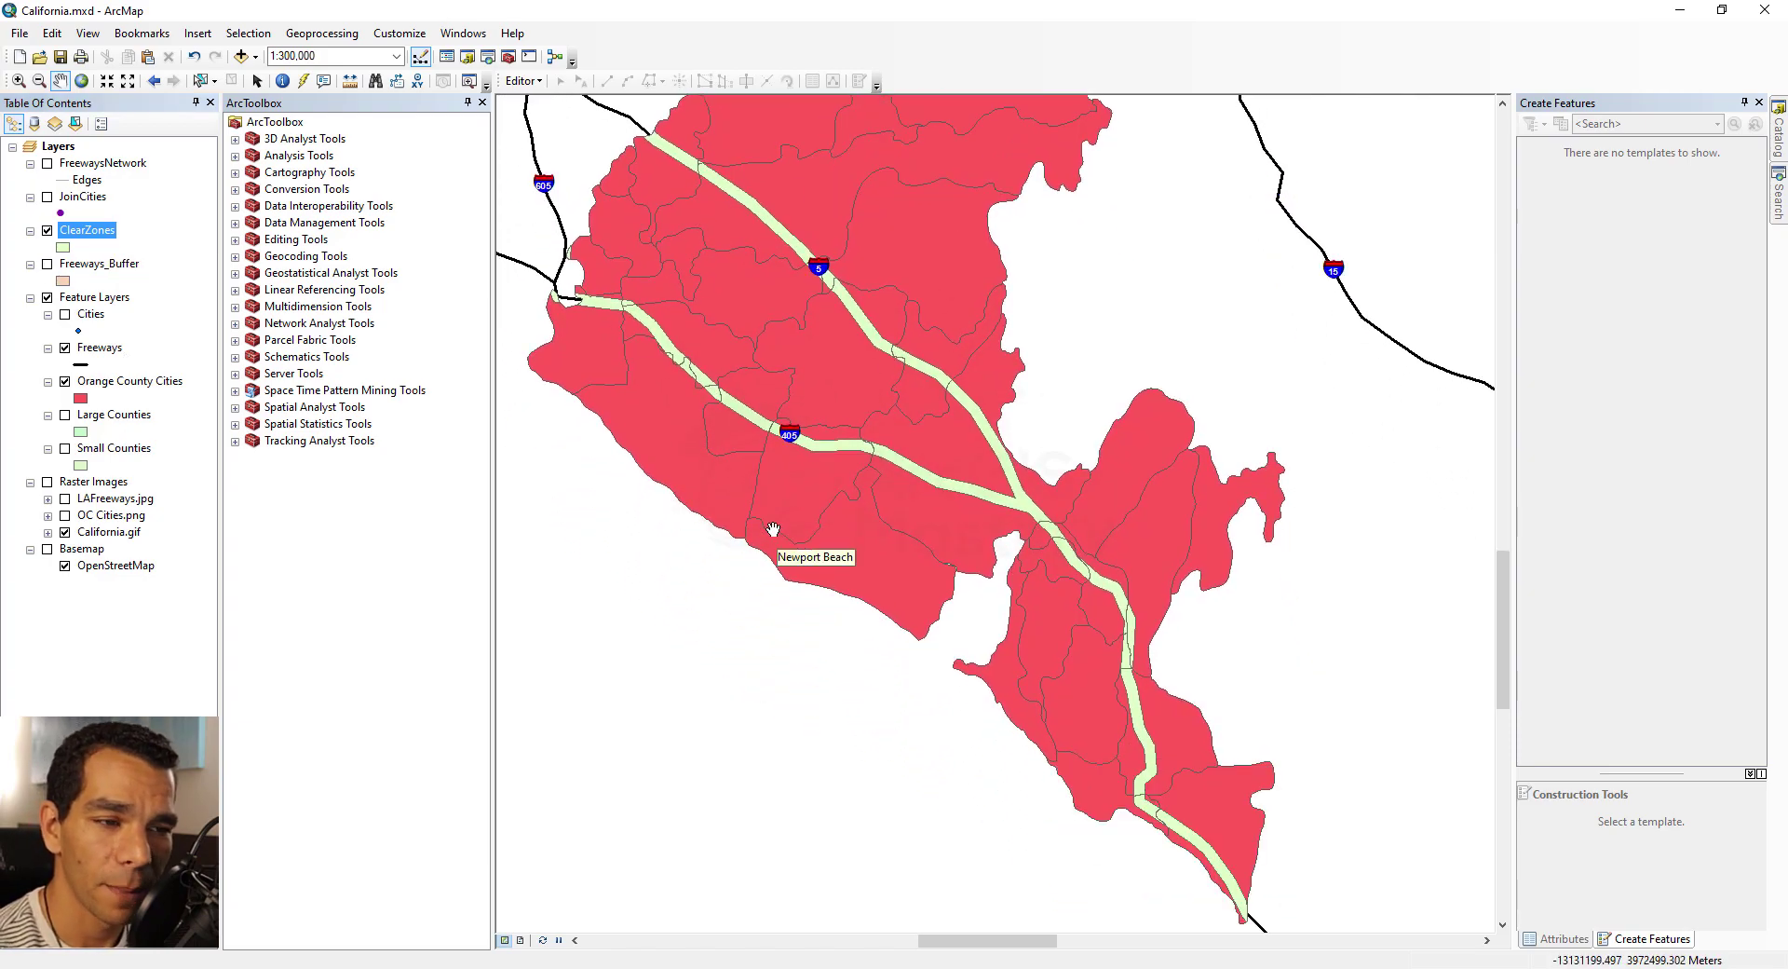
# Step: Identify the Orange County city polygon just south of the 405 freeway label and close its attribute window
pyautogui.moveTo(778, 534)
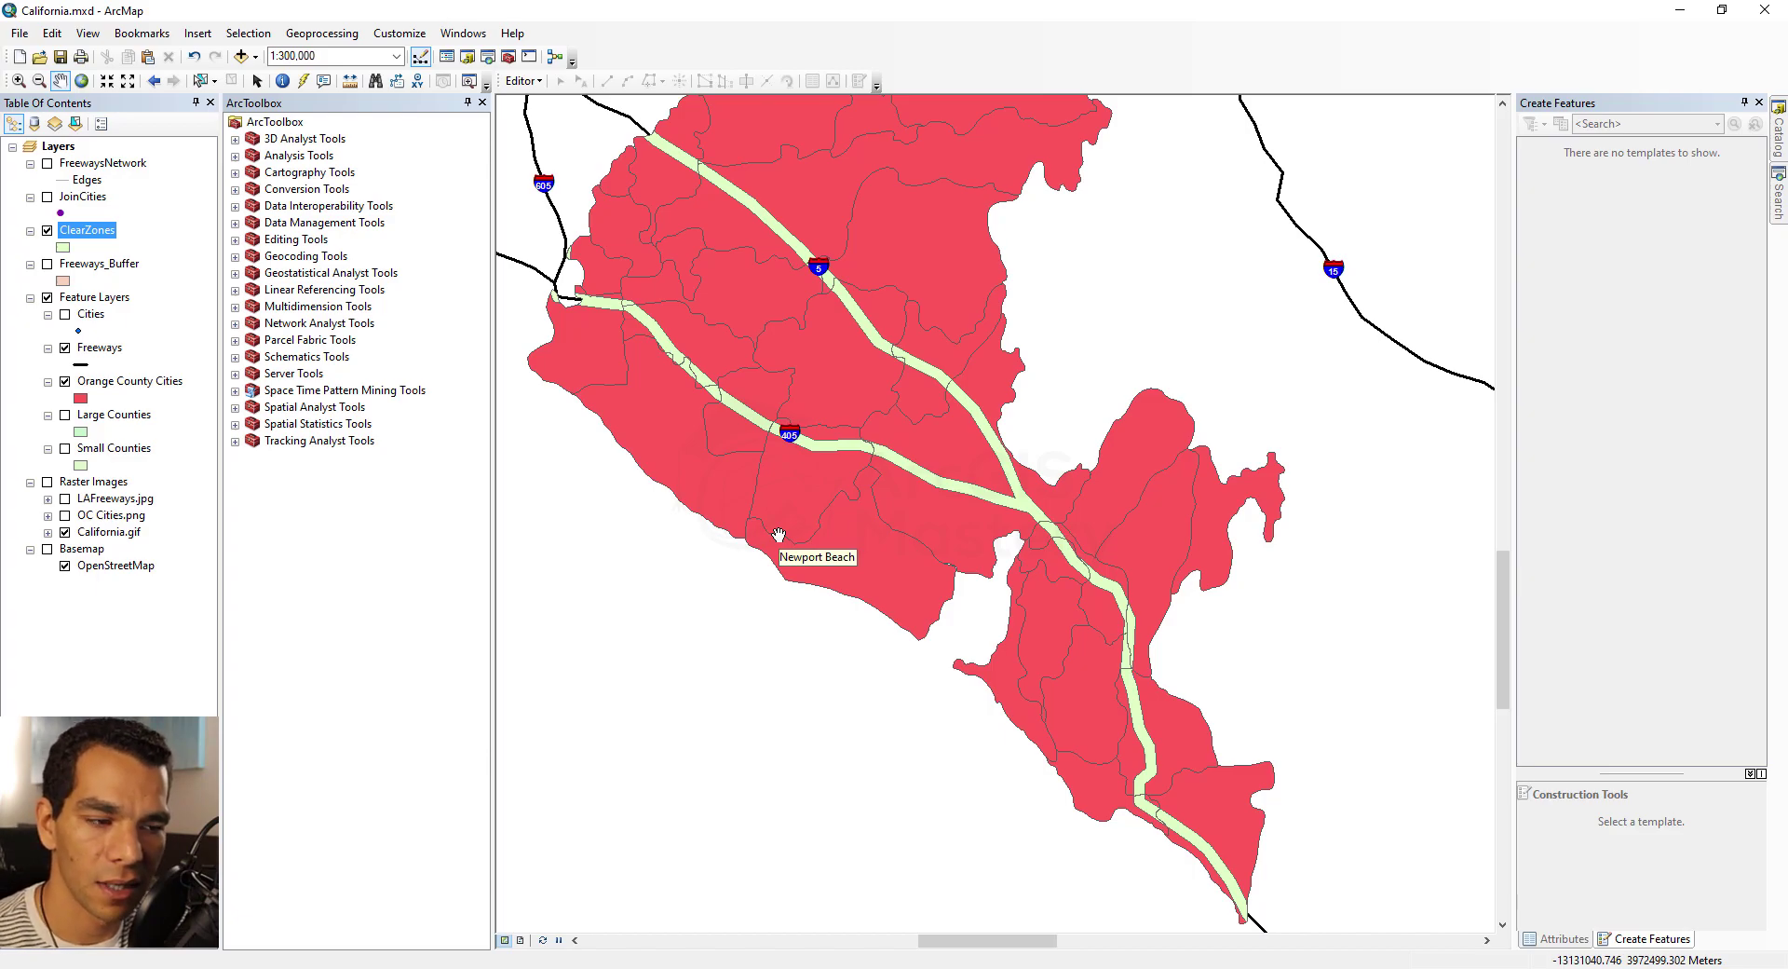
pyautogui.press('i')
pyautogui.click(799, 477)
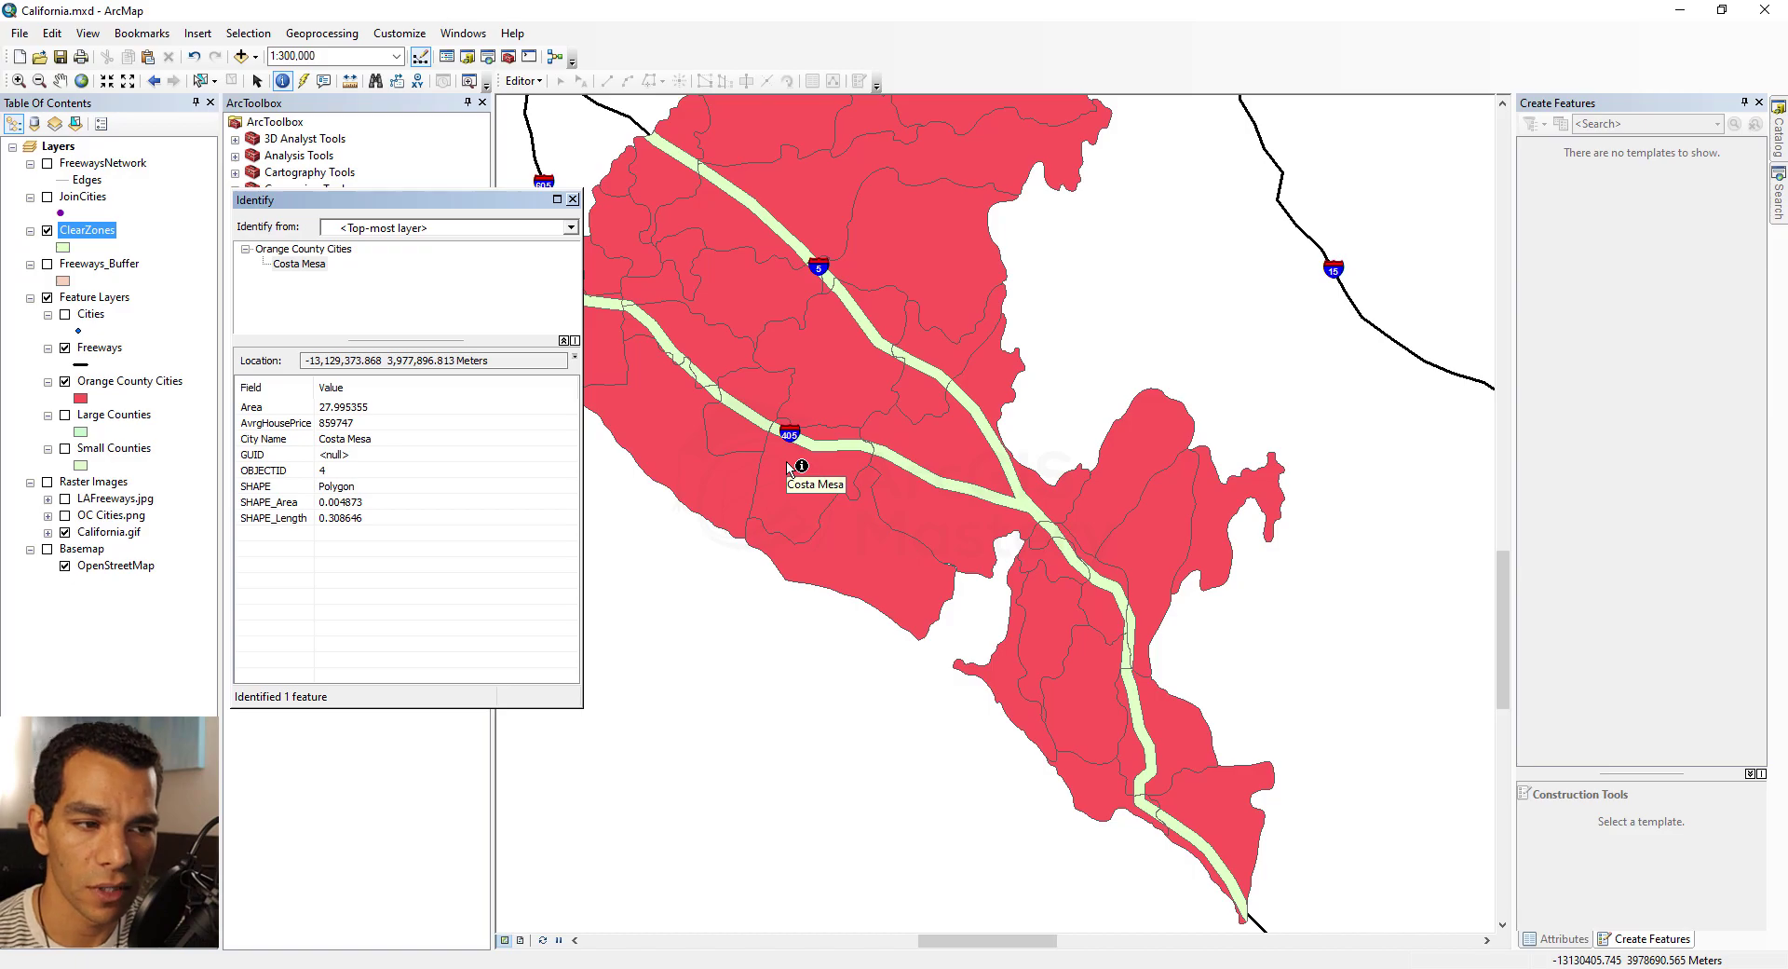
pyautogui.click(573, 198)
# Step: Symbolize the ClearZones layer by unique values of the CityName field, adding all values
pyautogui.rightClick(76, 230)
pyautogui.click(77, 230)
pyautogui.rightClick(77, 230)
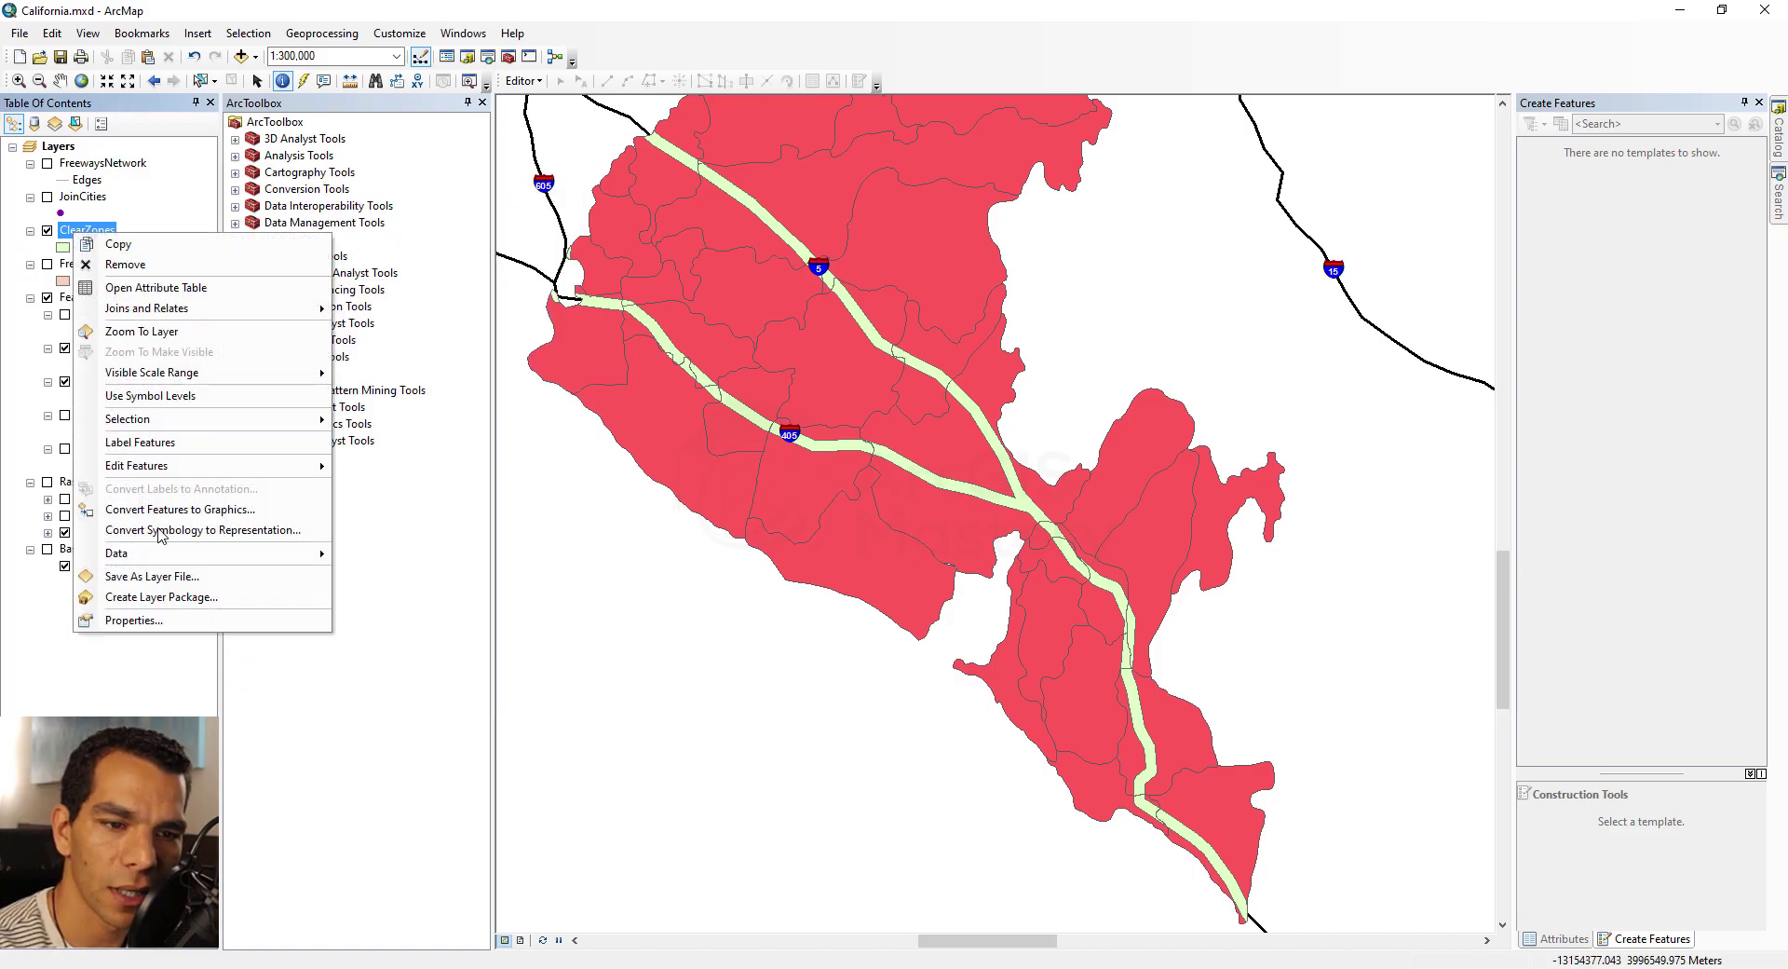
pyautogui.click(173, 621)
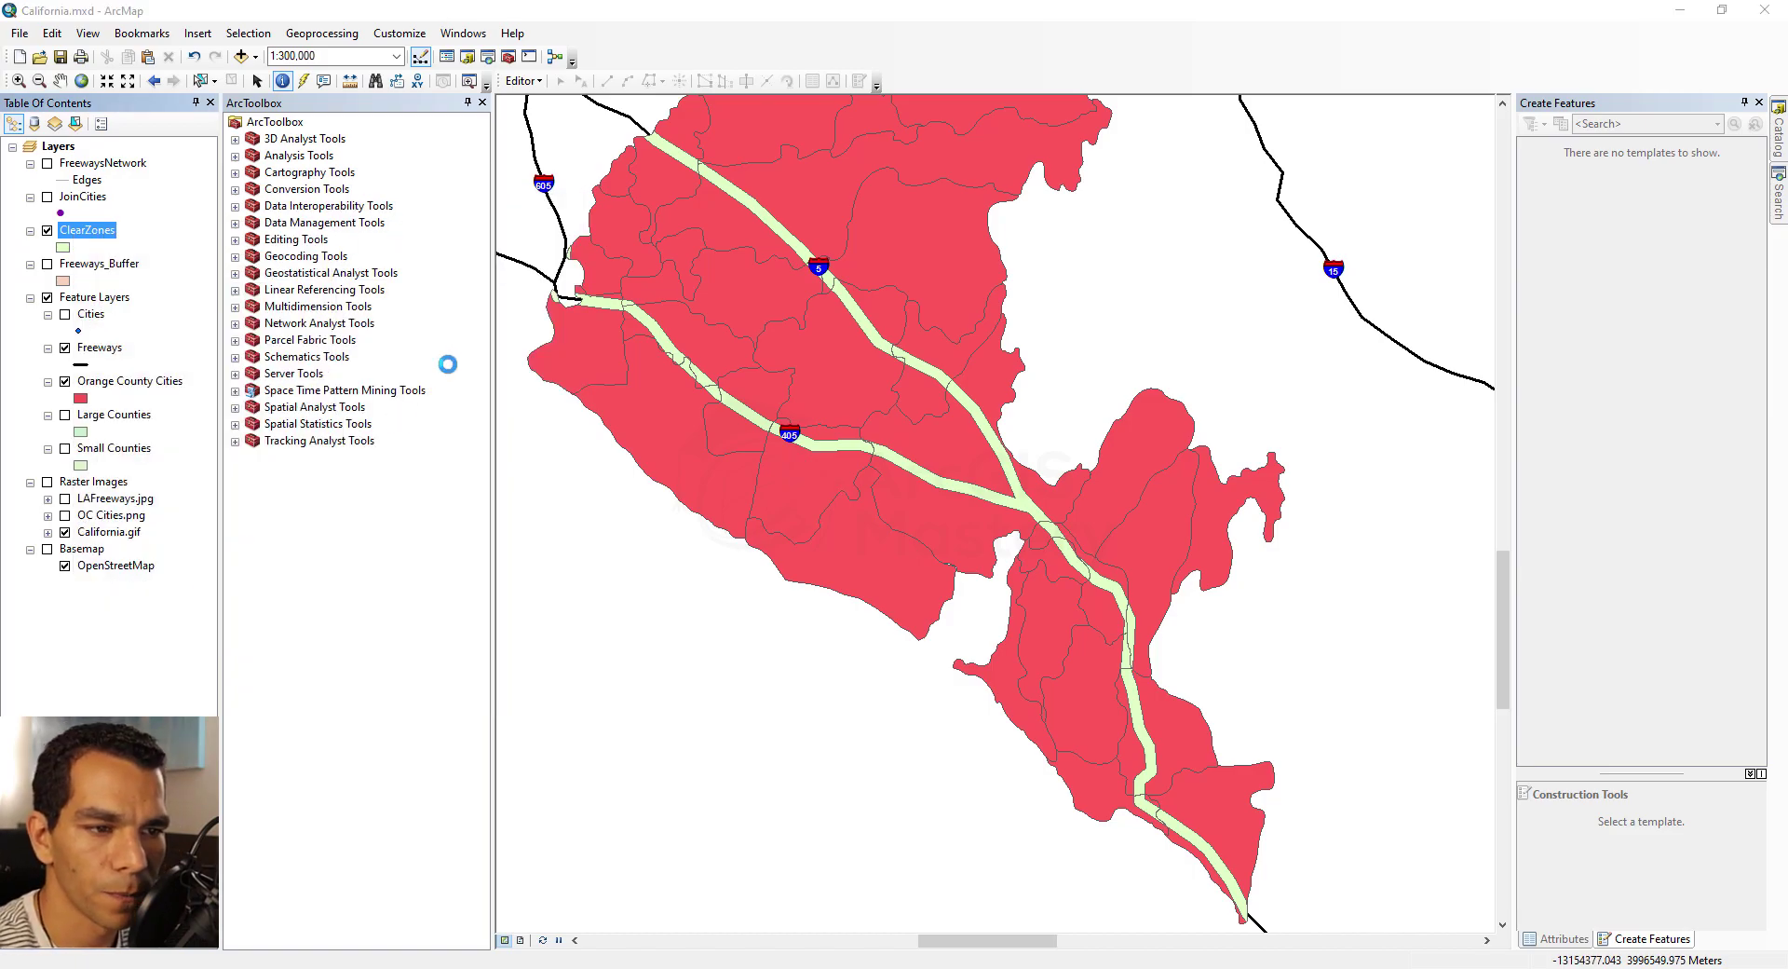
pyautogui.moveTo(859, 238); pyautogui.dragTo(309, 230)
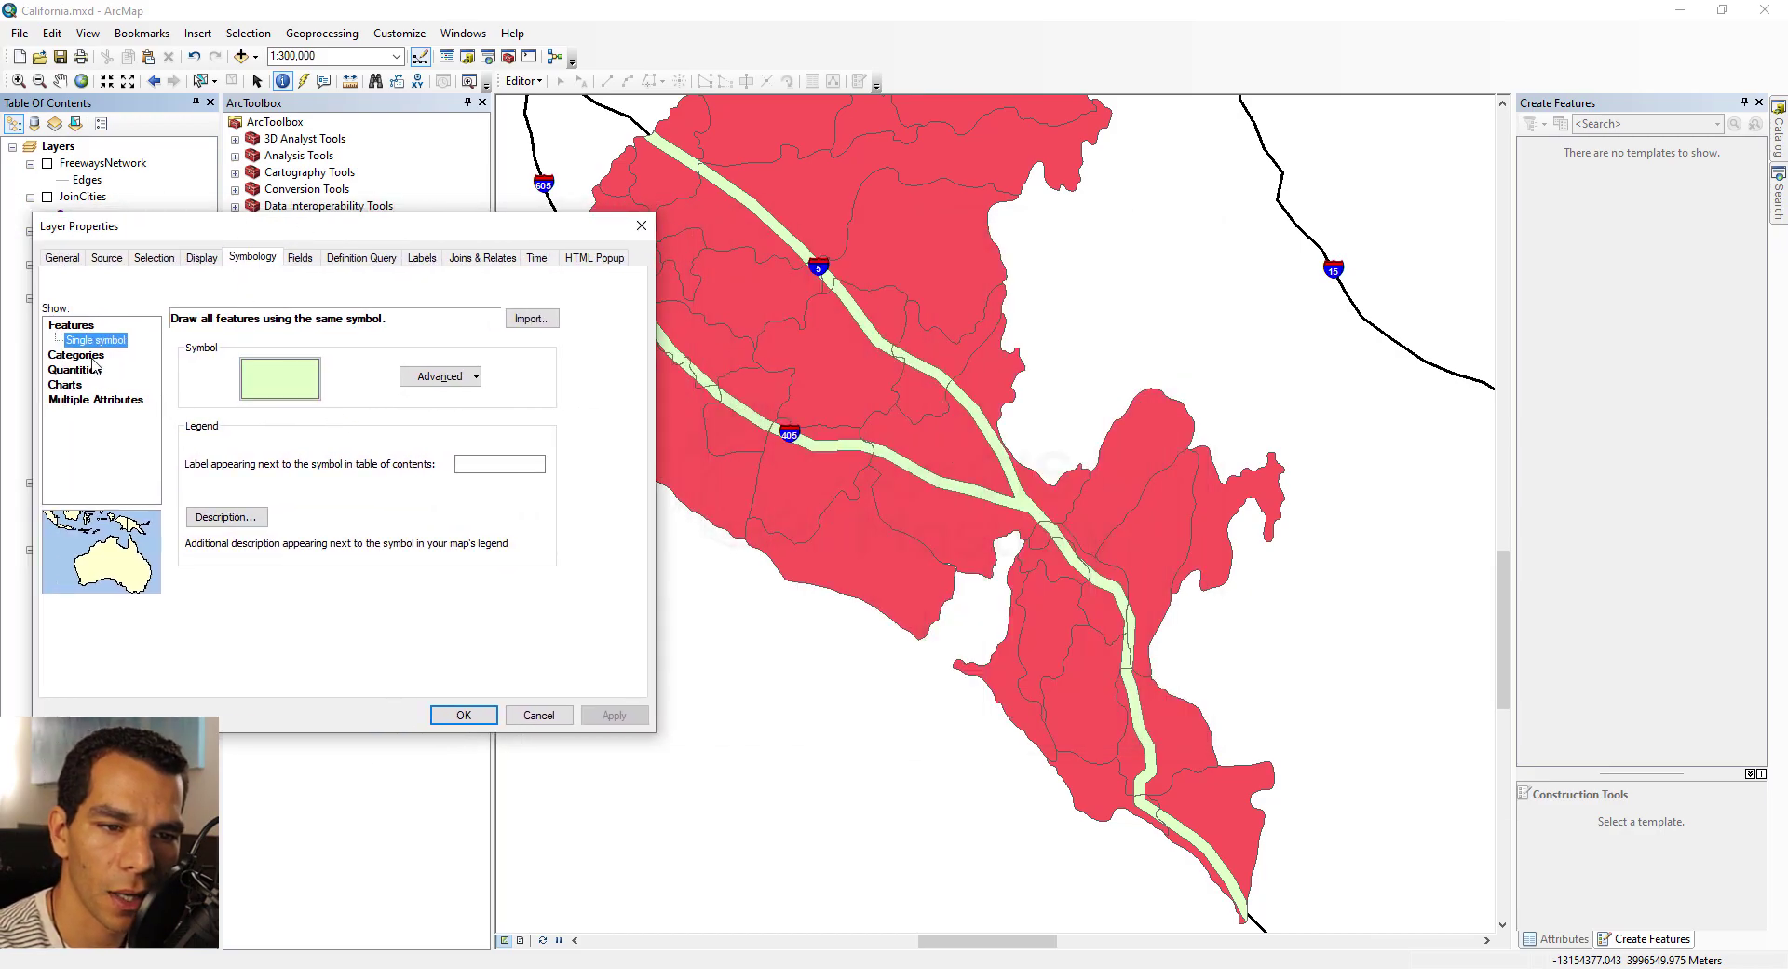
pyautogui.click(86, 357)
pyautogui.click(316, 357)
pyautogui.click(325, 390)
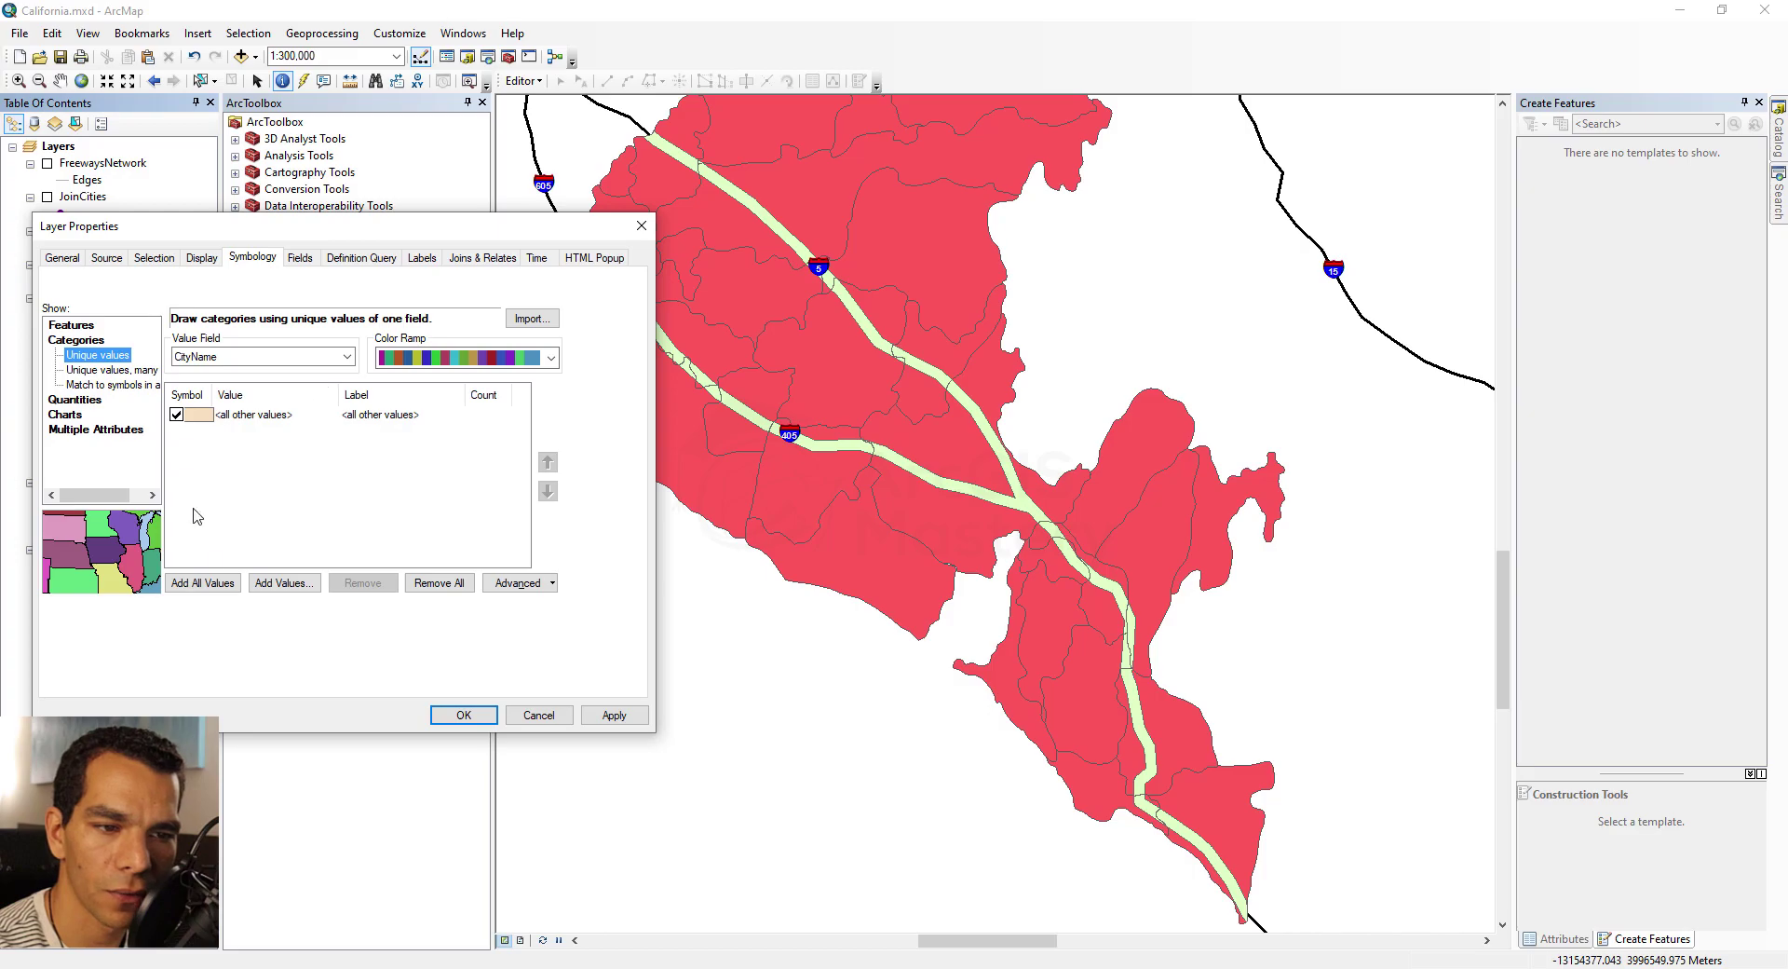
pyautogui.click(203, 584)
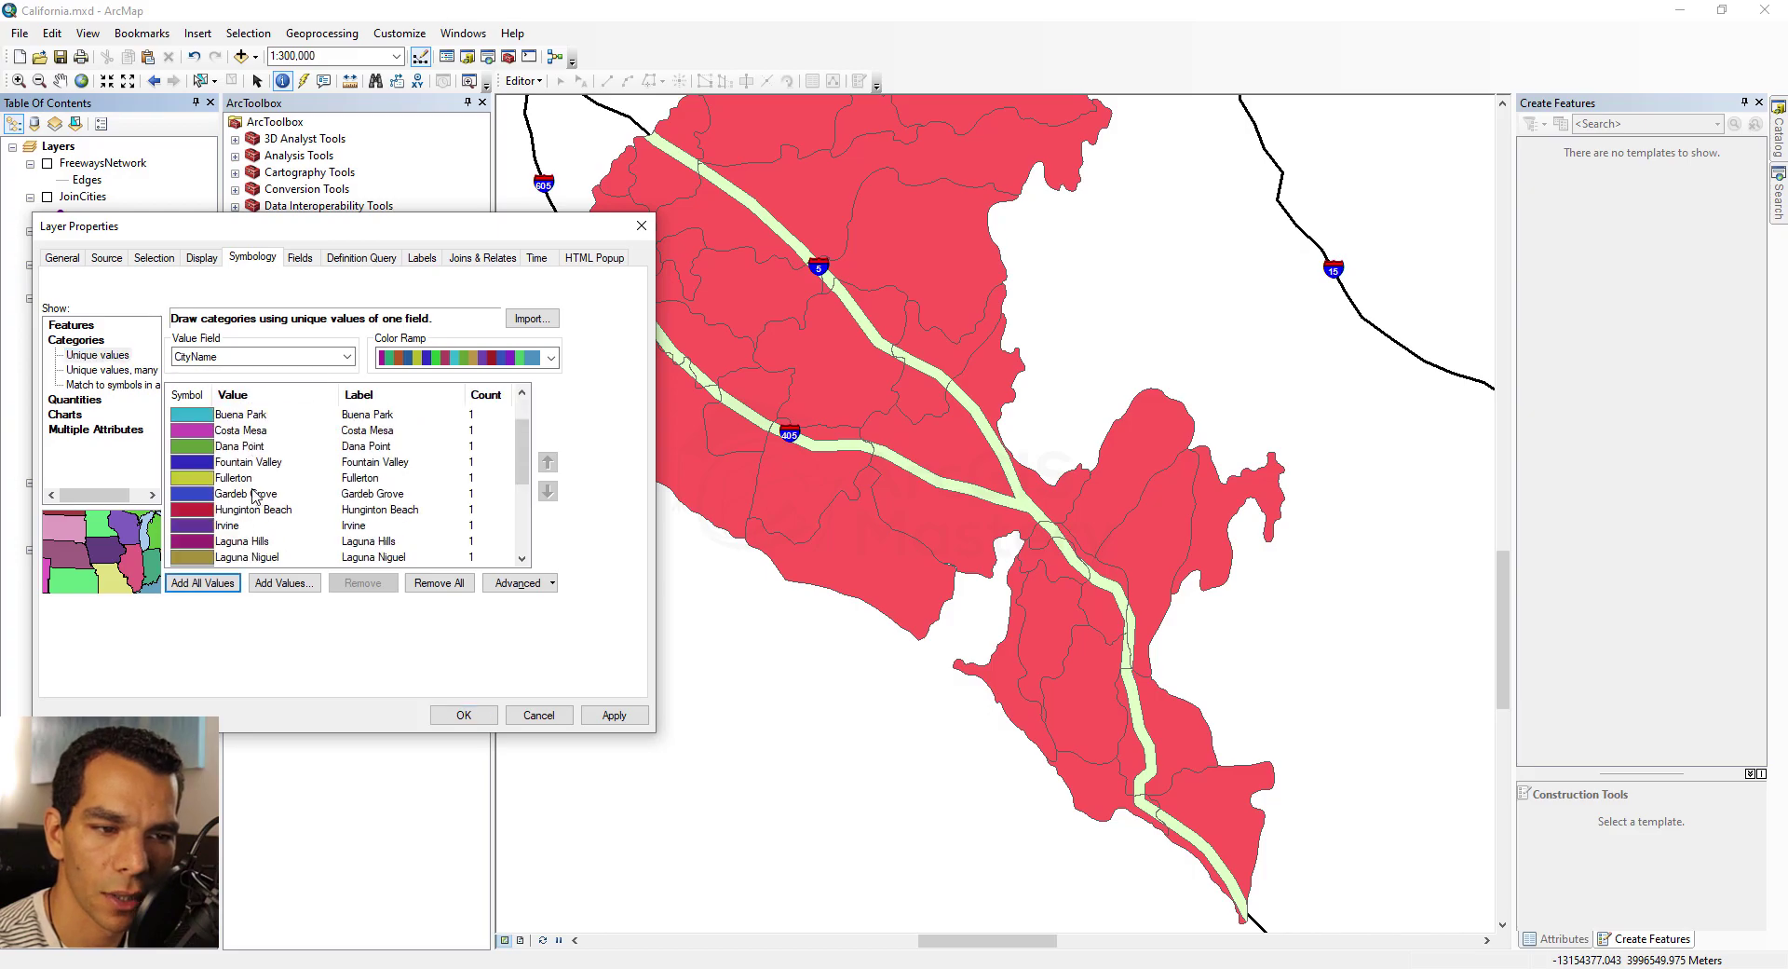
pyautogui.click(464, 714)
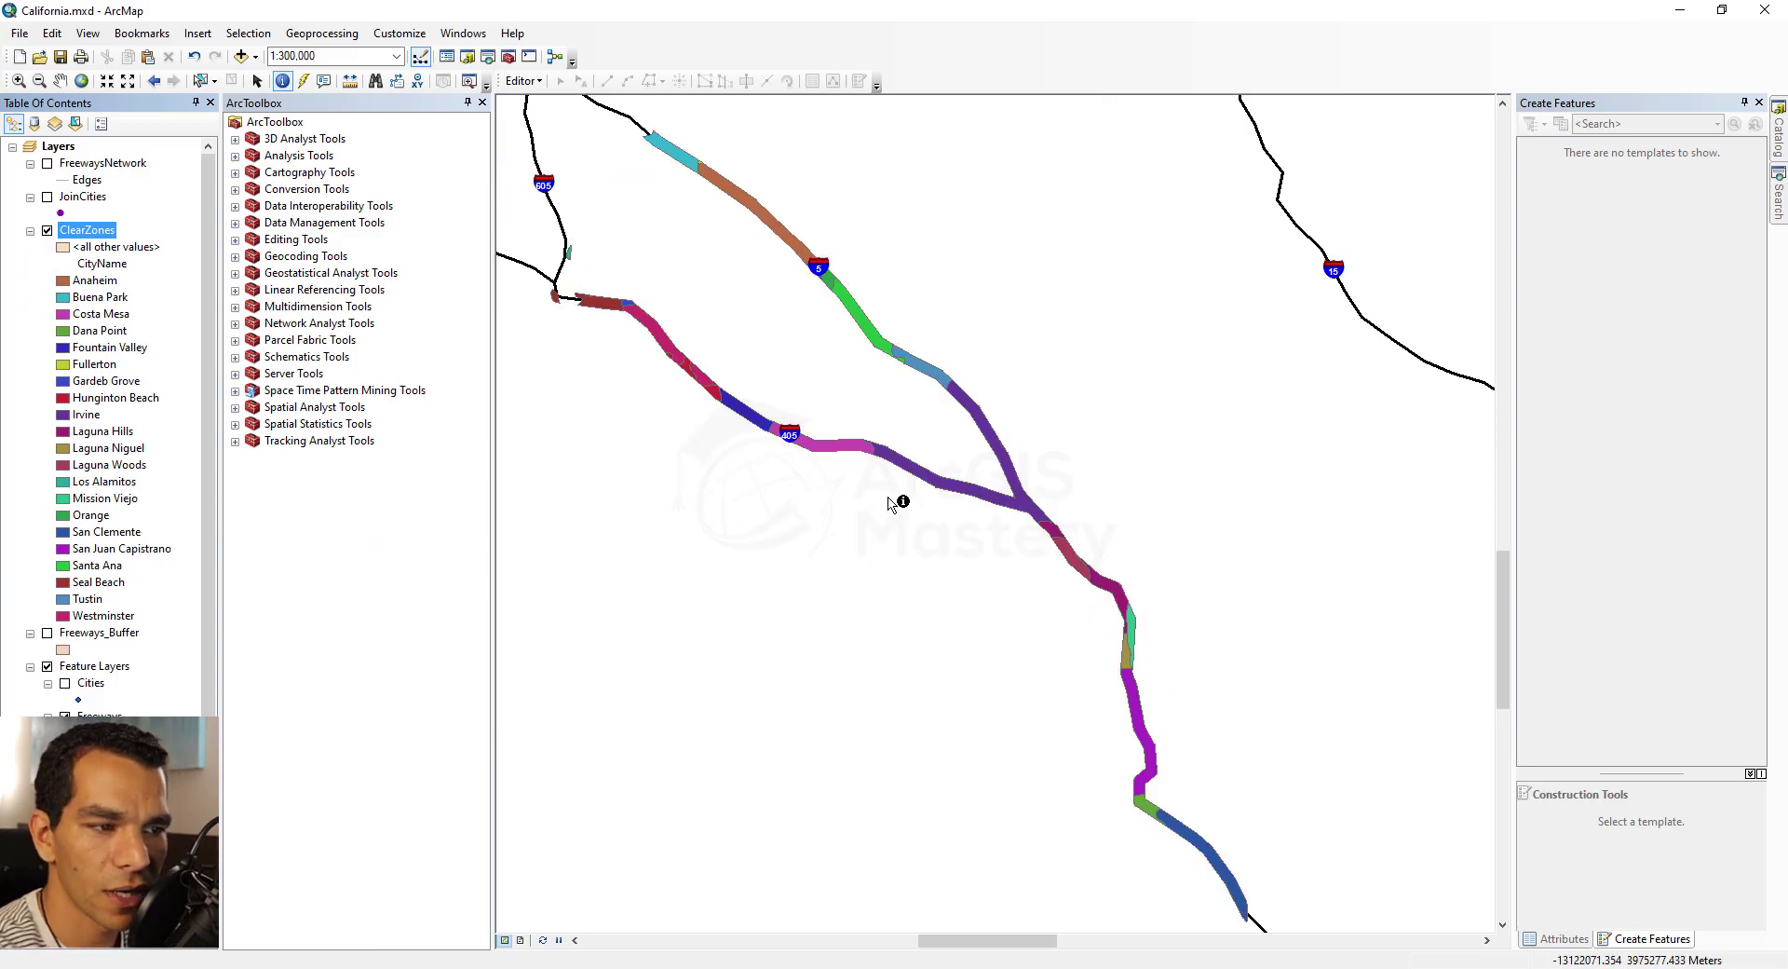
# Step: Identify the Irvine and Santa Ana clear zones to check their attributes, and examine the zones along the freeways
pyautogui.click(988, 431)
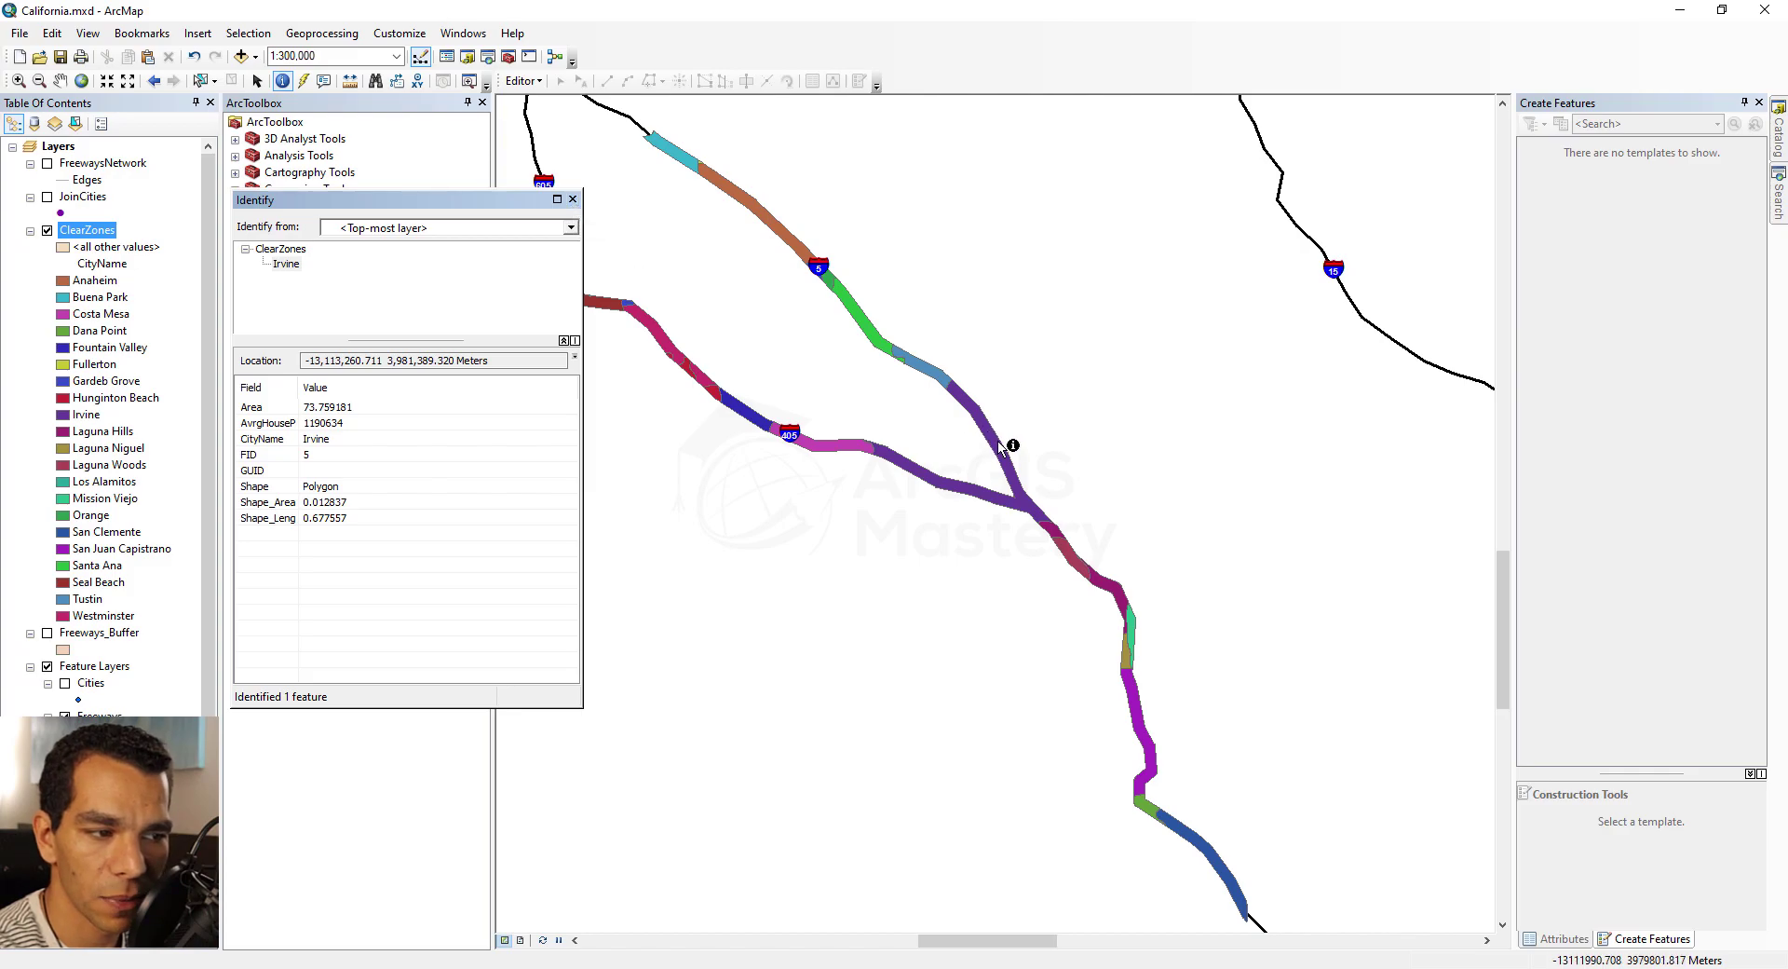
pyautogui.click(573, 199)
pyautogui.click(831, 278)
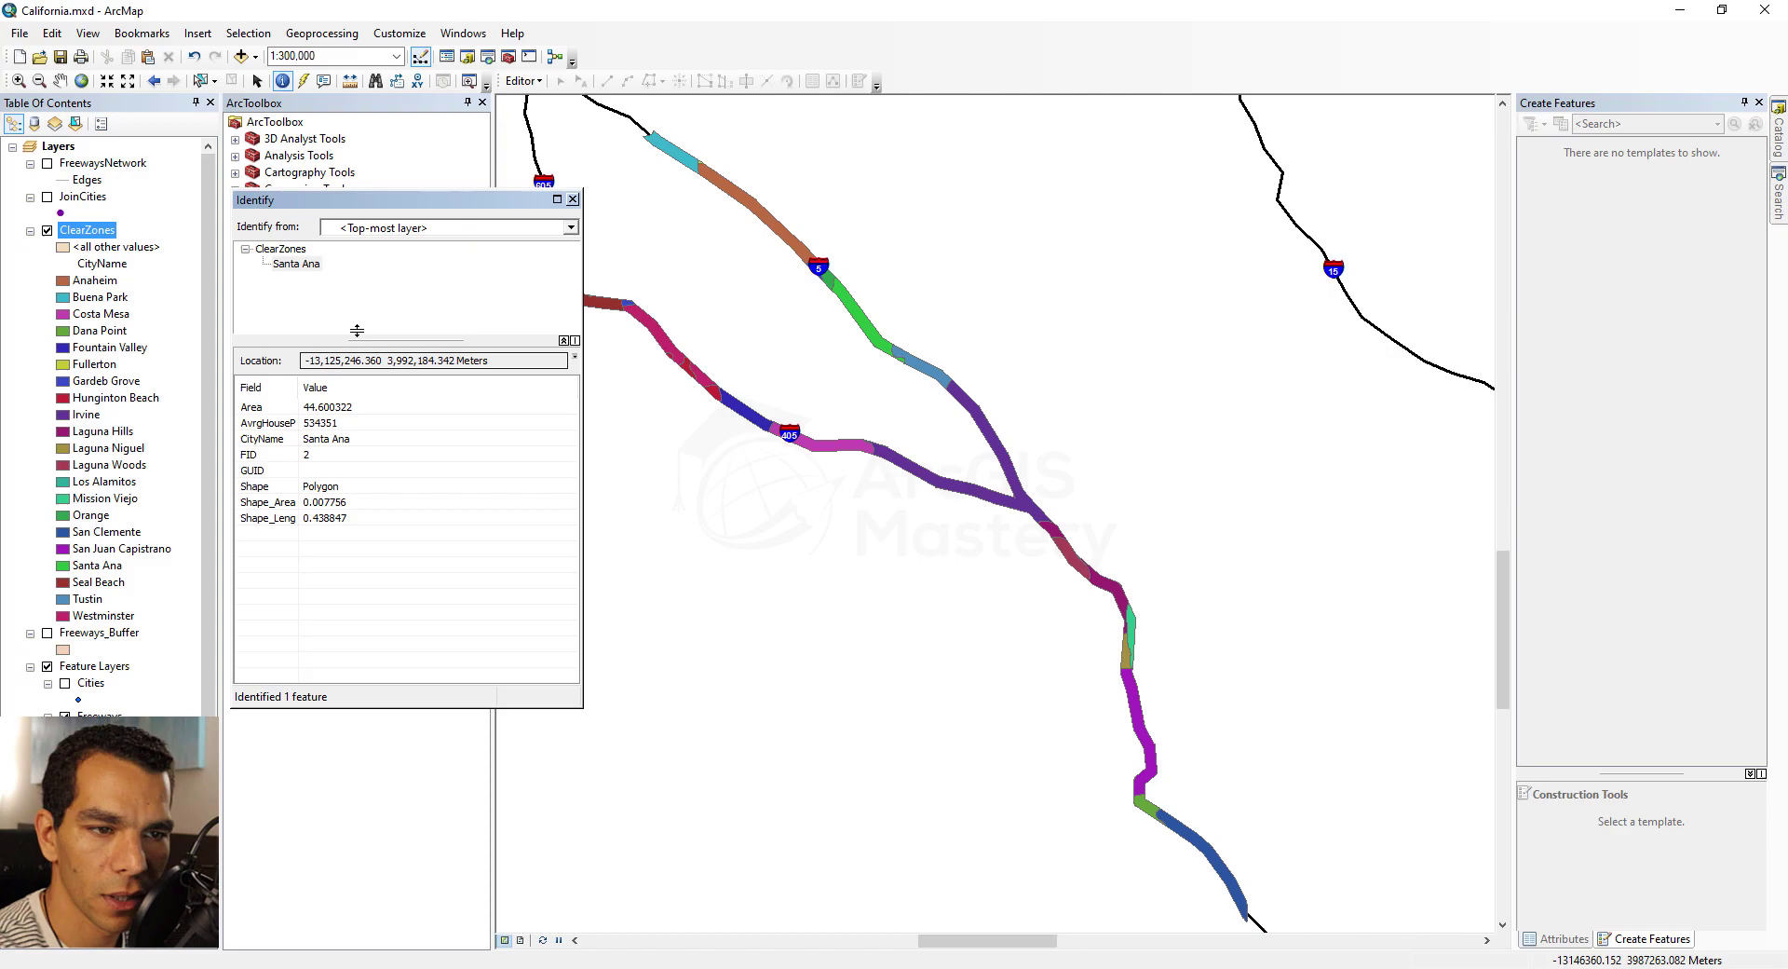
pyautogui.click(572, 200)
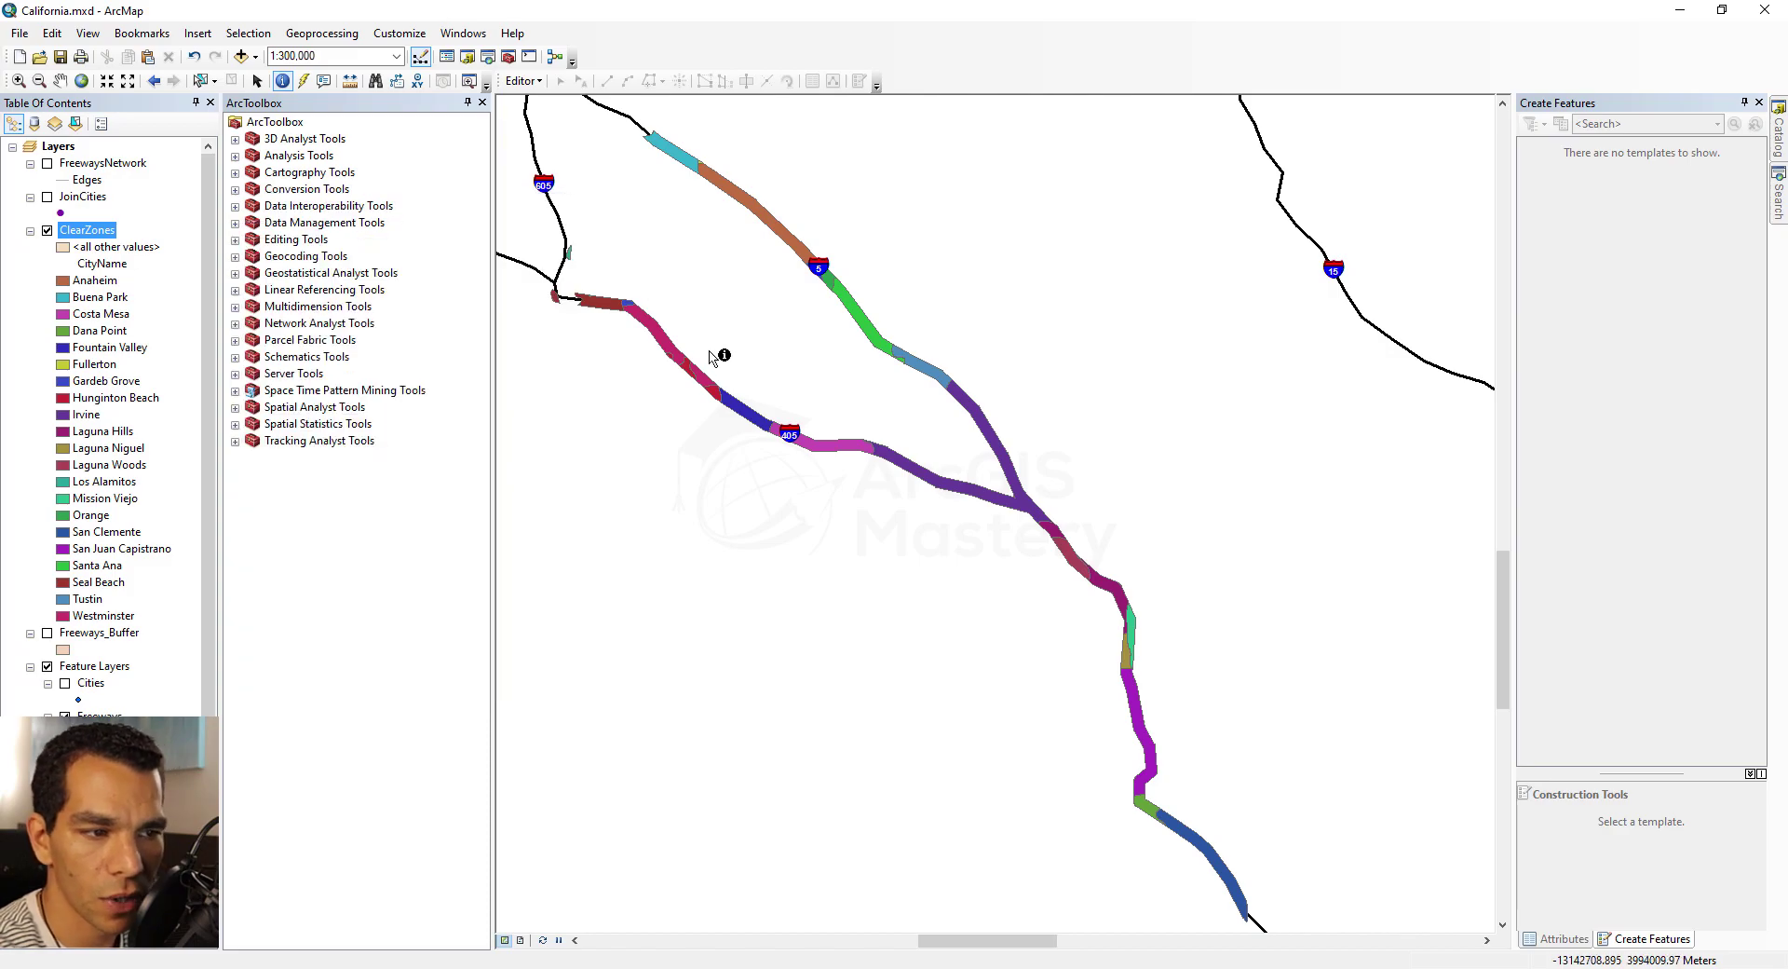
pyautogui.scroll(2, 818, 484)
pyautogui.scroll(-3, 823, 491)
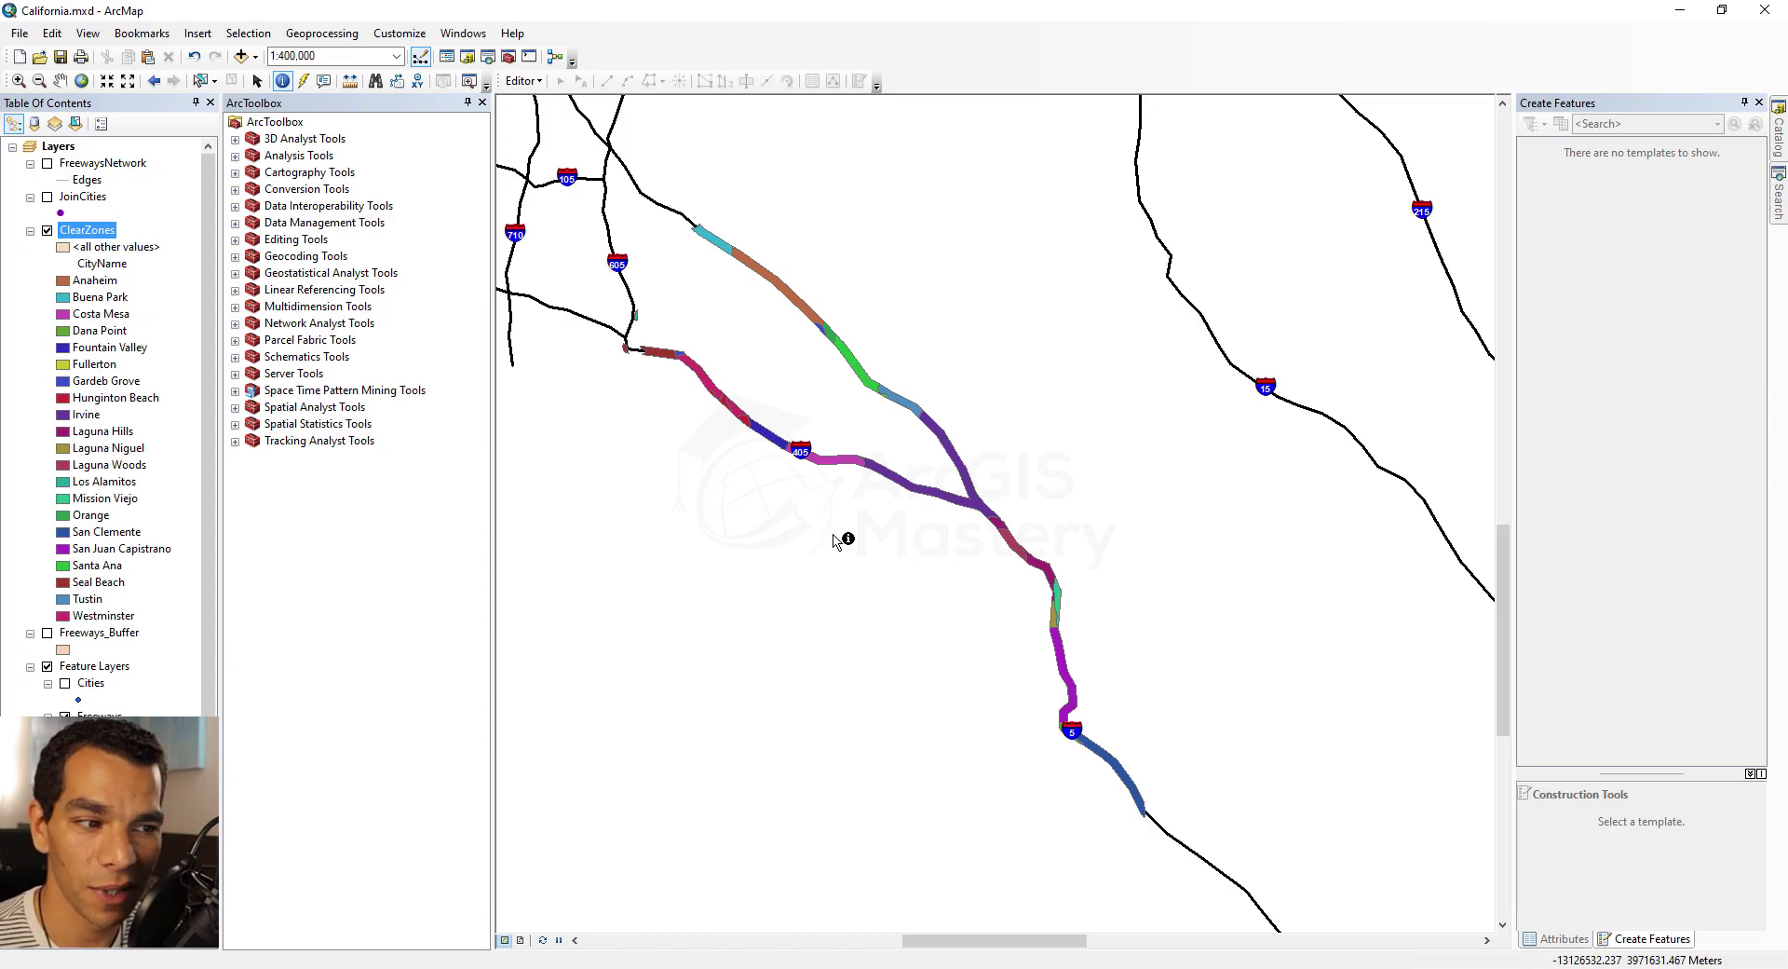
# Step: Switch back to ArcCatalog and reopen the model window to review the finished workflow
pyautogui.hotkey('alt', 'Tab')
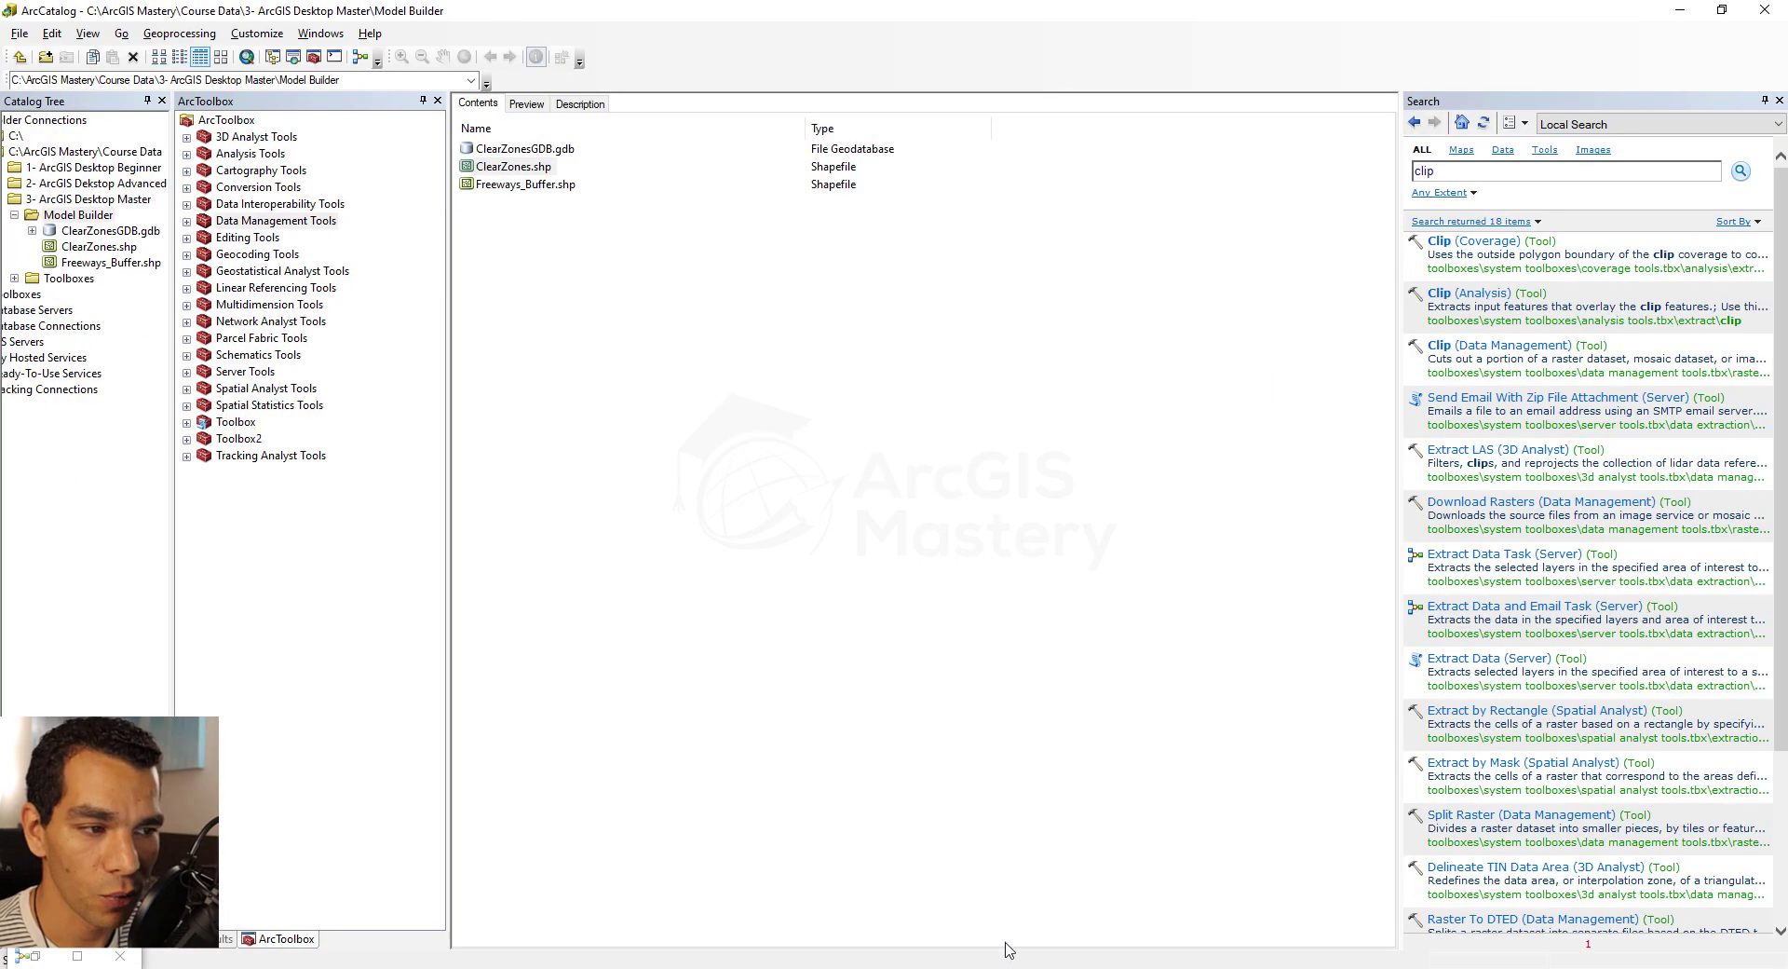
pyautogui.hotkey('alt', 'Tab')
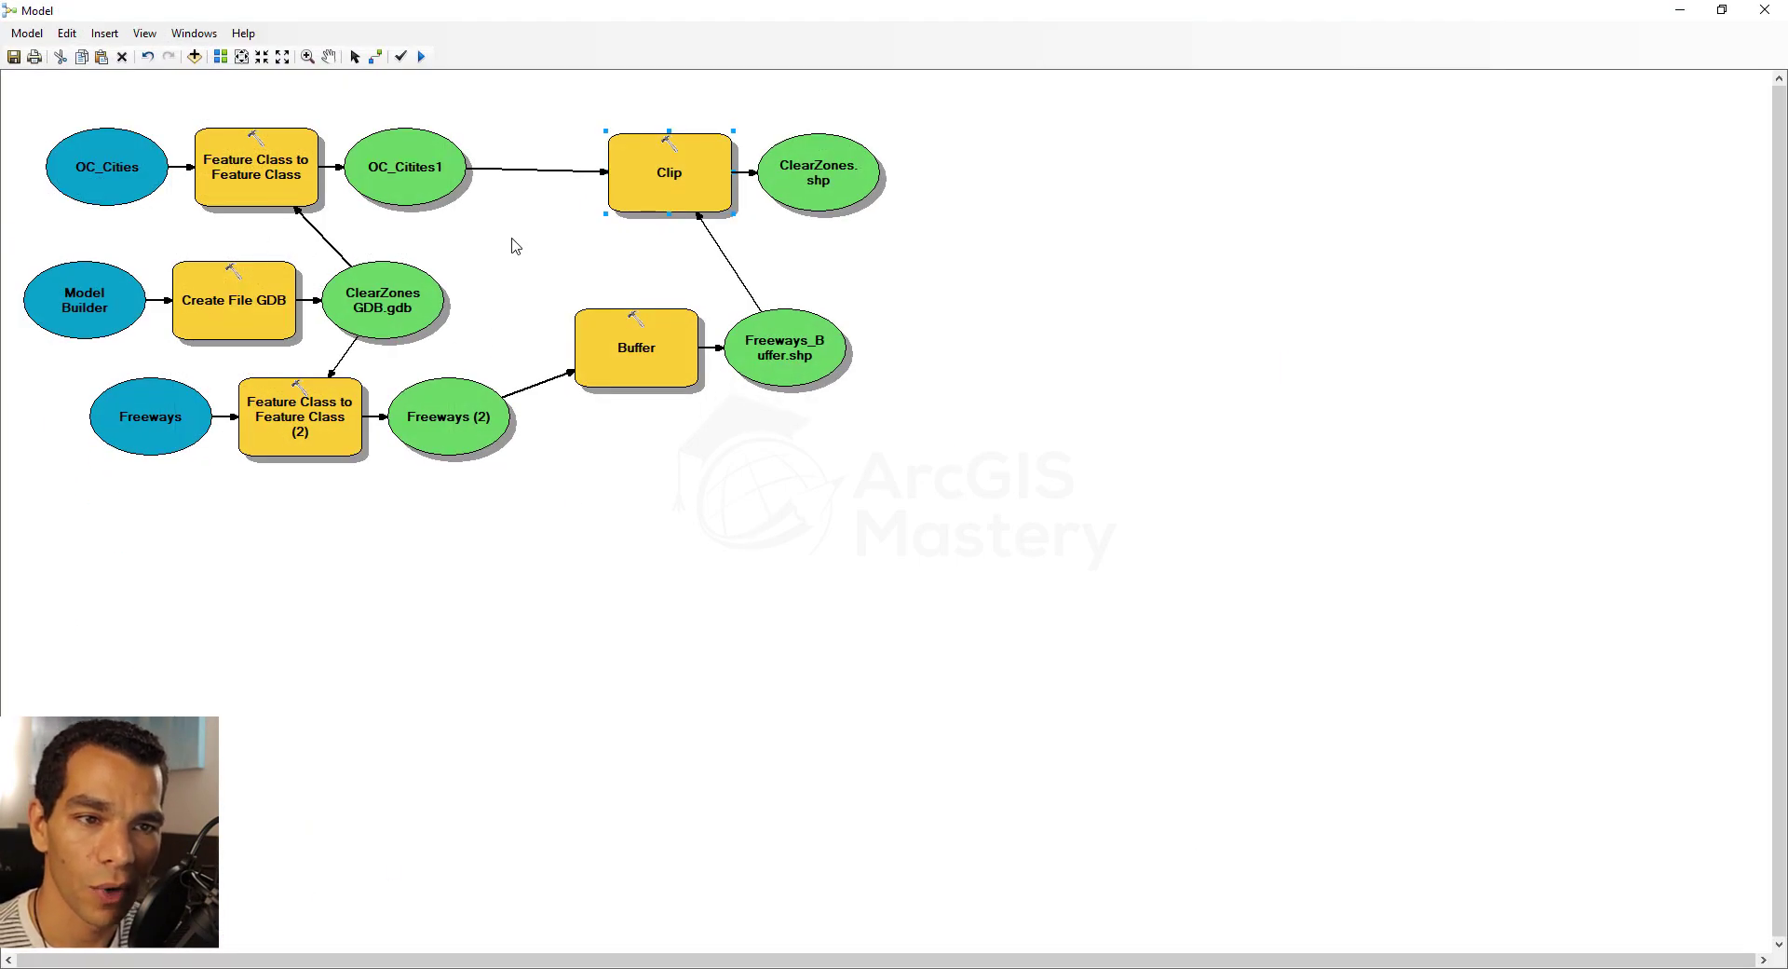
# Step: Try to save the model under the name ModelBuilder in the Model Builder folder
pyautogui.click(13, 62)
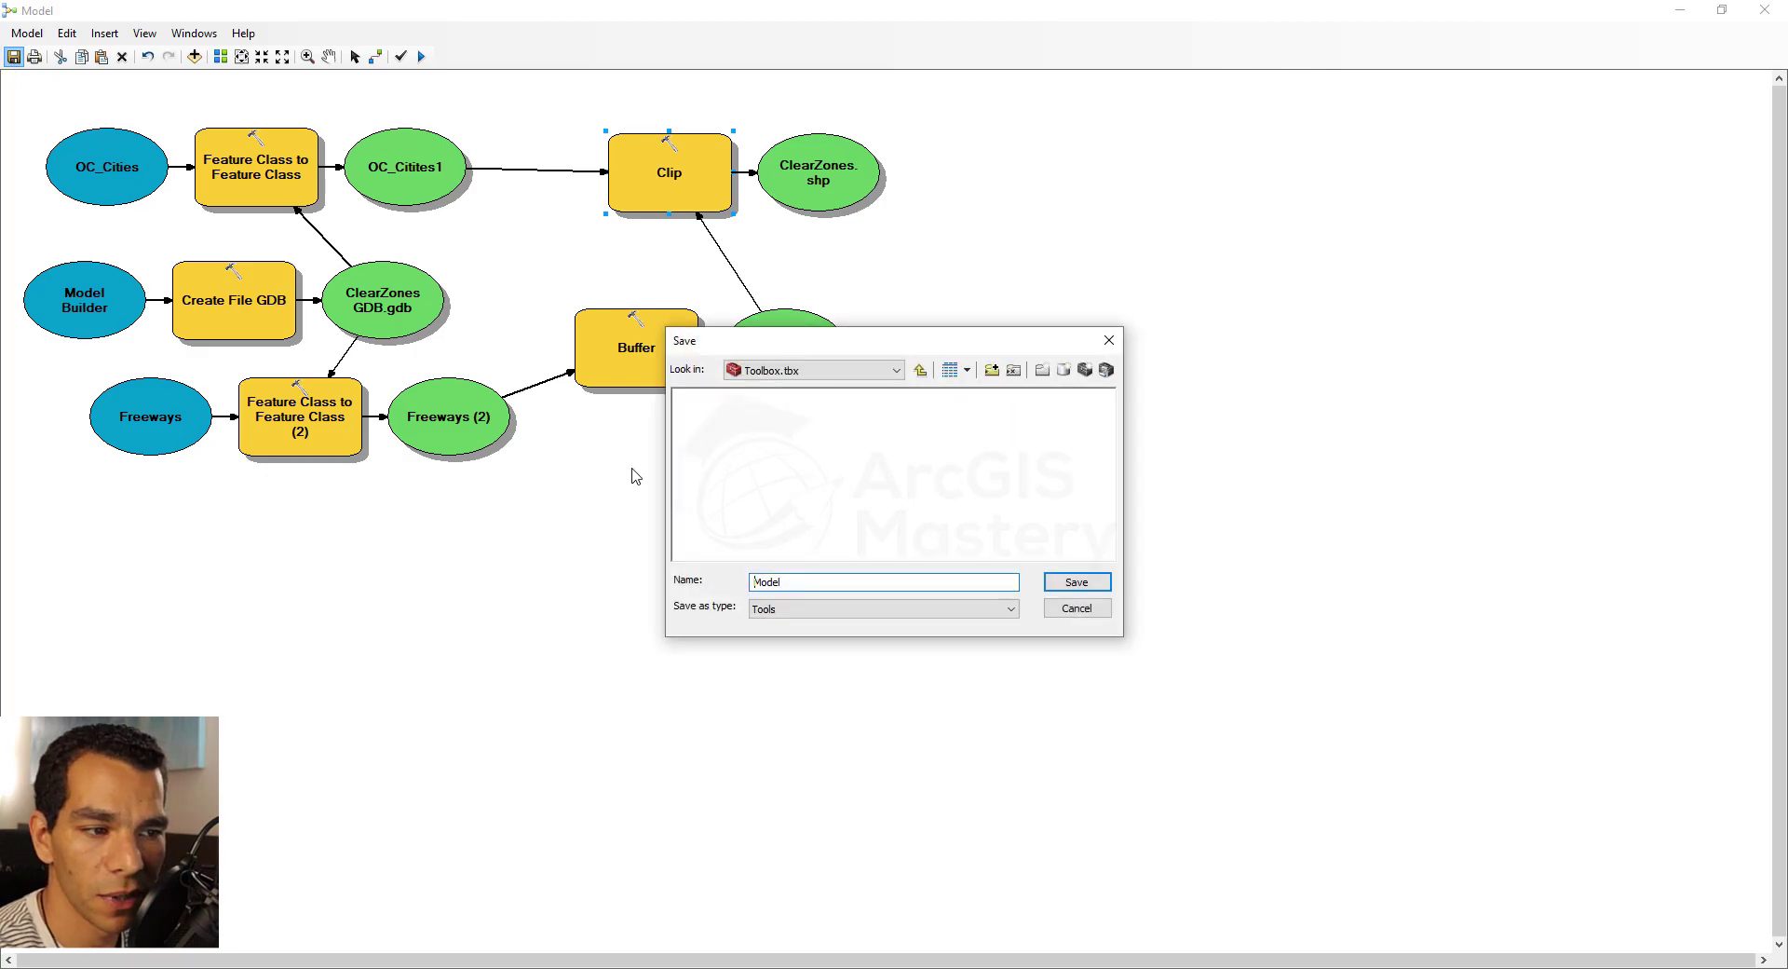
pyautogui.doubleClick(781, 430)
pyautogui.click(727, 399)
pyautogui.doubleClick(727, 399)
pyautogui.click(822, 582)
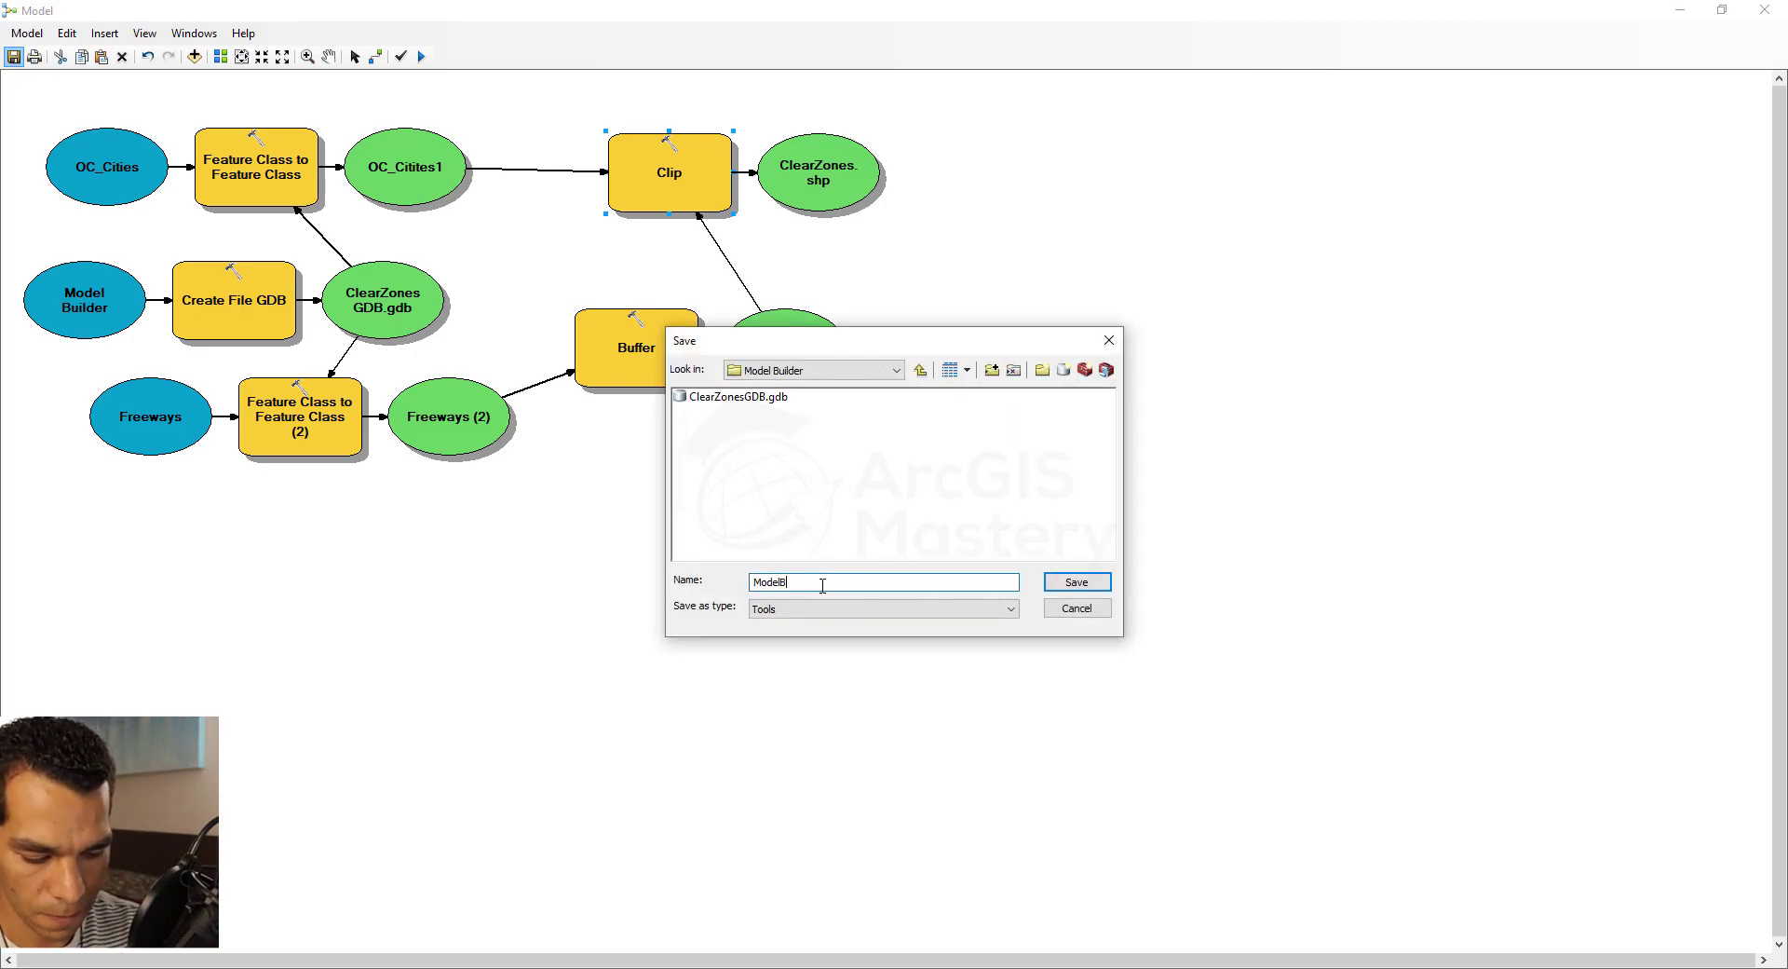
pyautogui.press('Return')
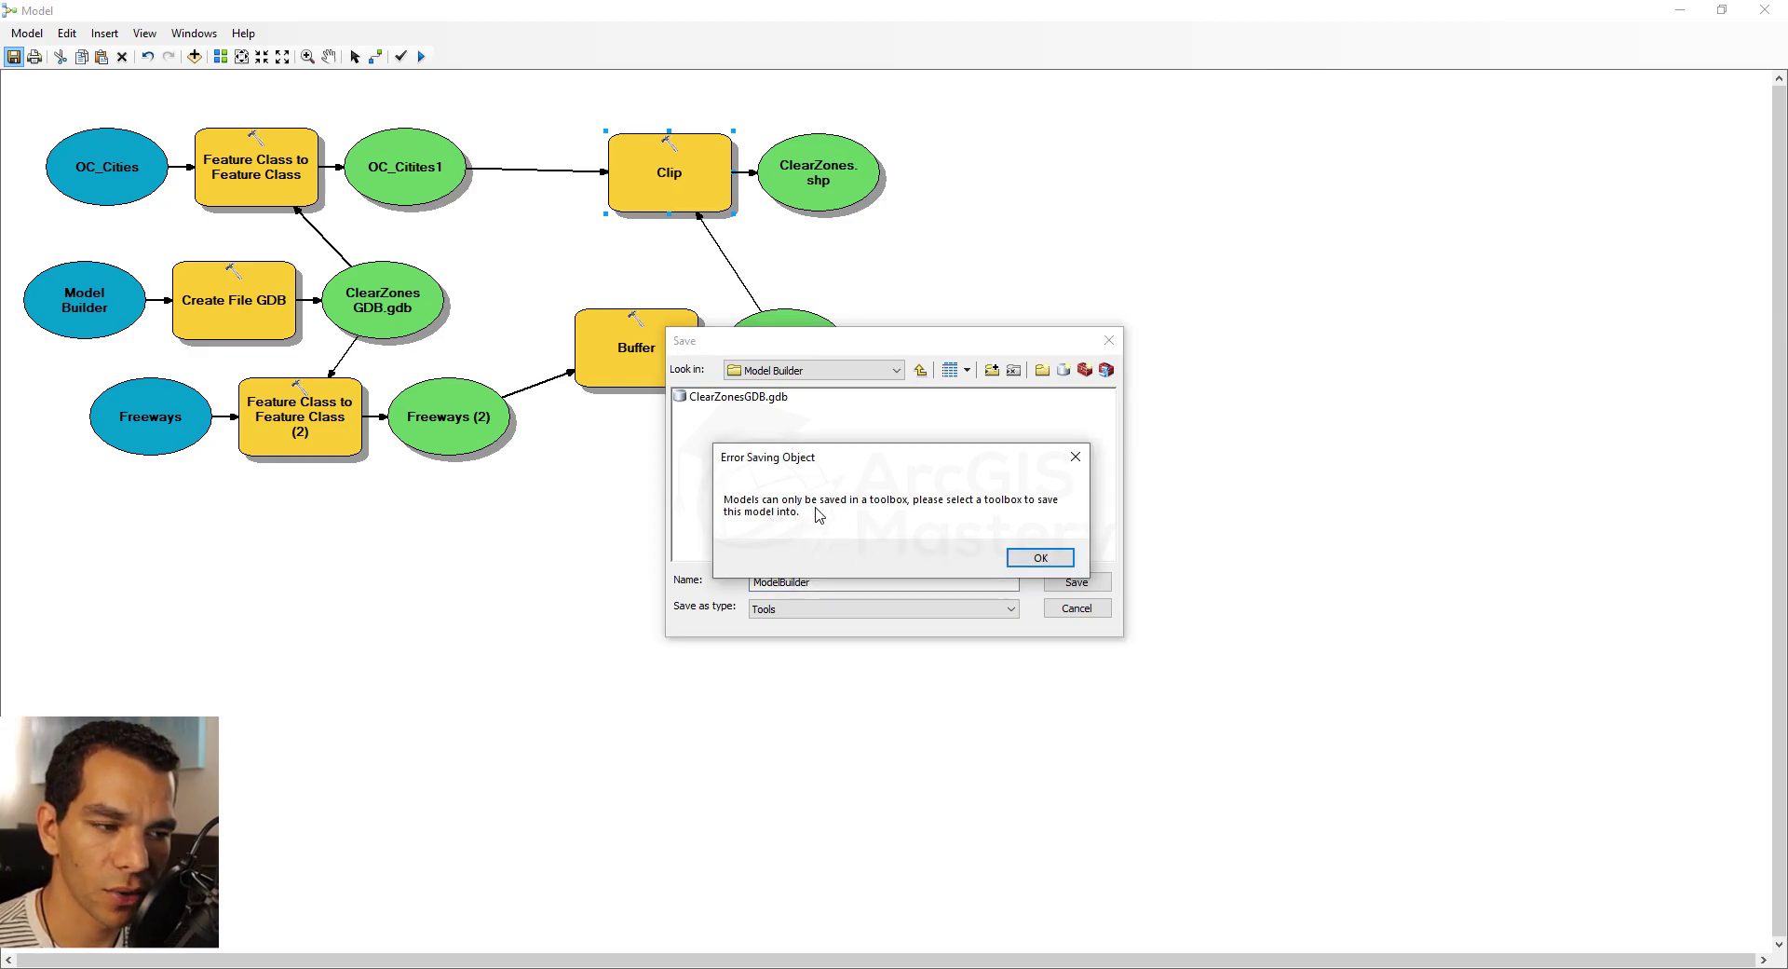
pyautogui.click(1040, 557)
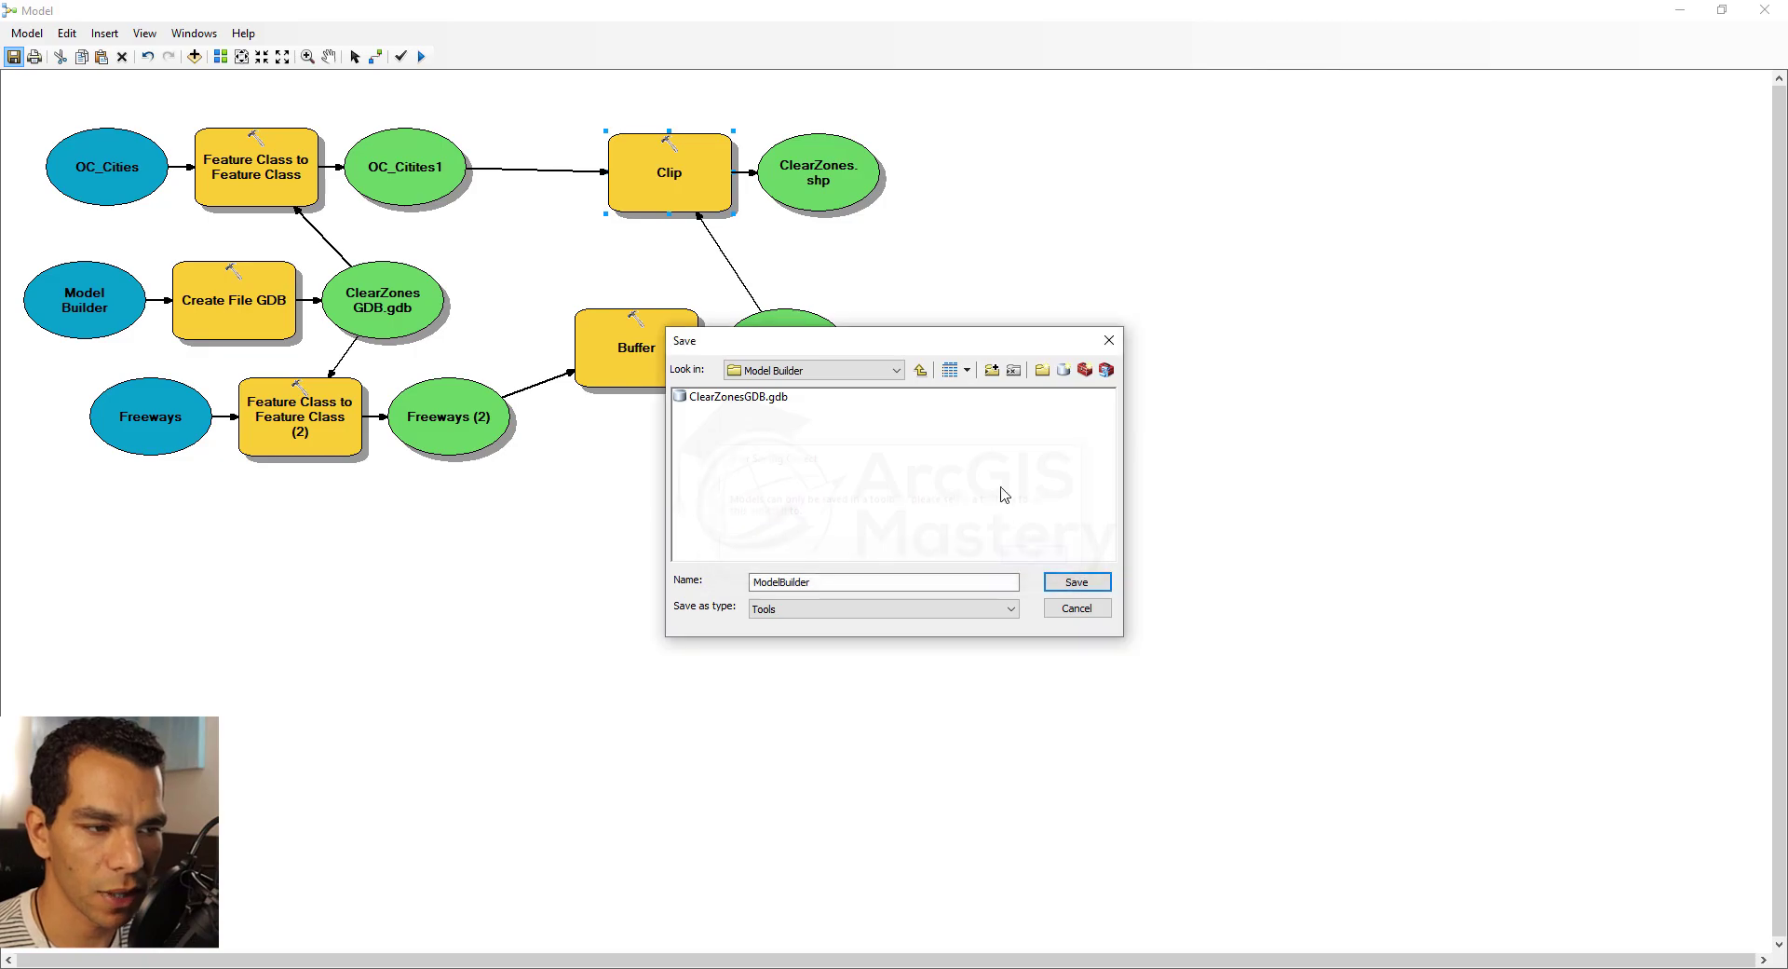
# Step: Save the ModelBuilder model into Toolbox2.tbx in the Toolboxes folder
pyautogui.click(917, 372)
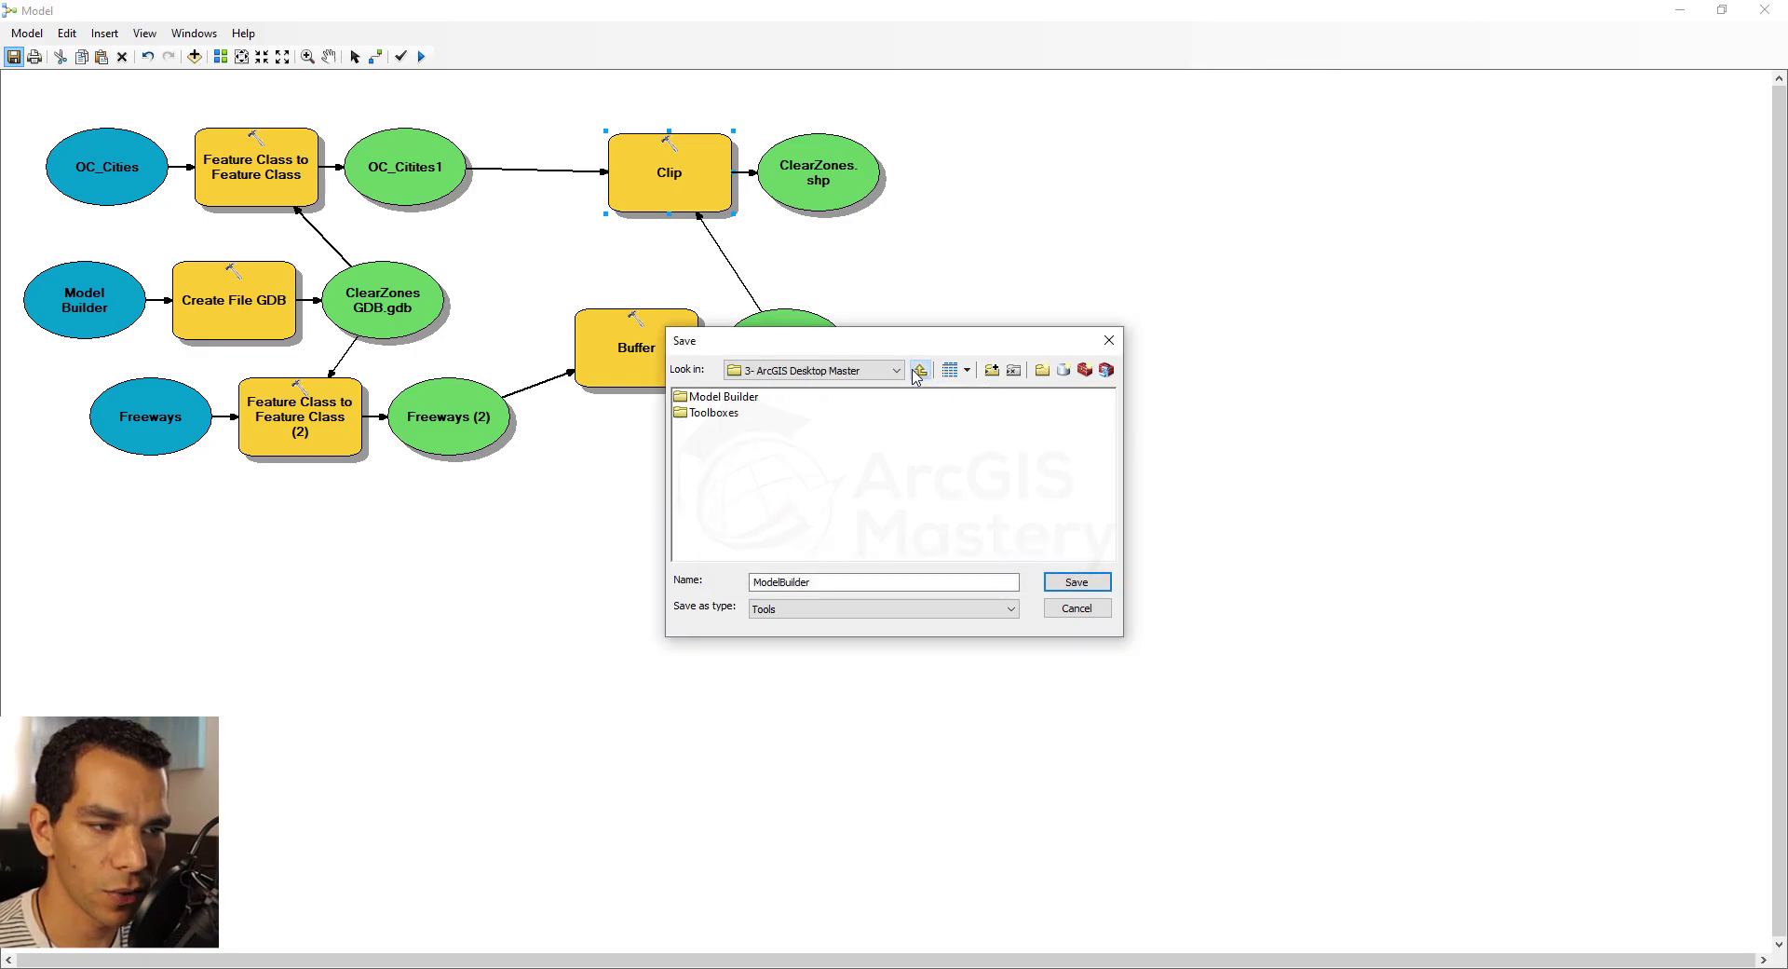
pyautogui.doubleClick(718, 416)
pyautogui.doubleClick(720, 417)
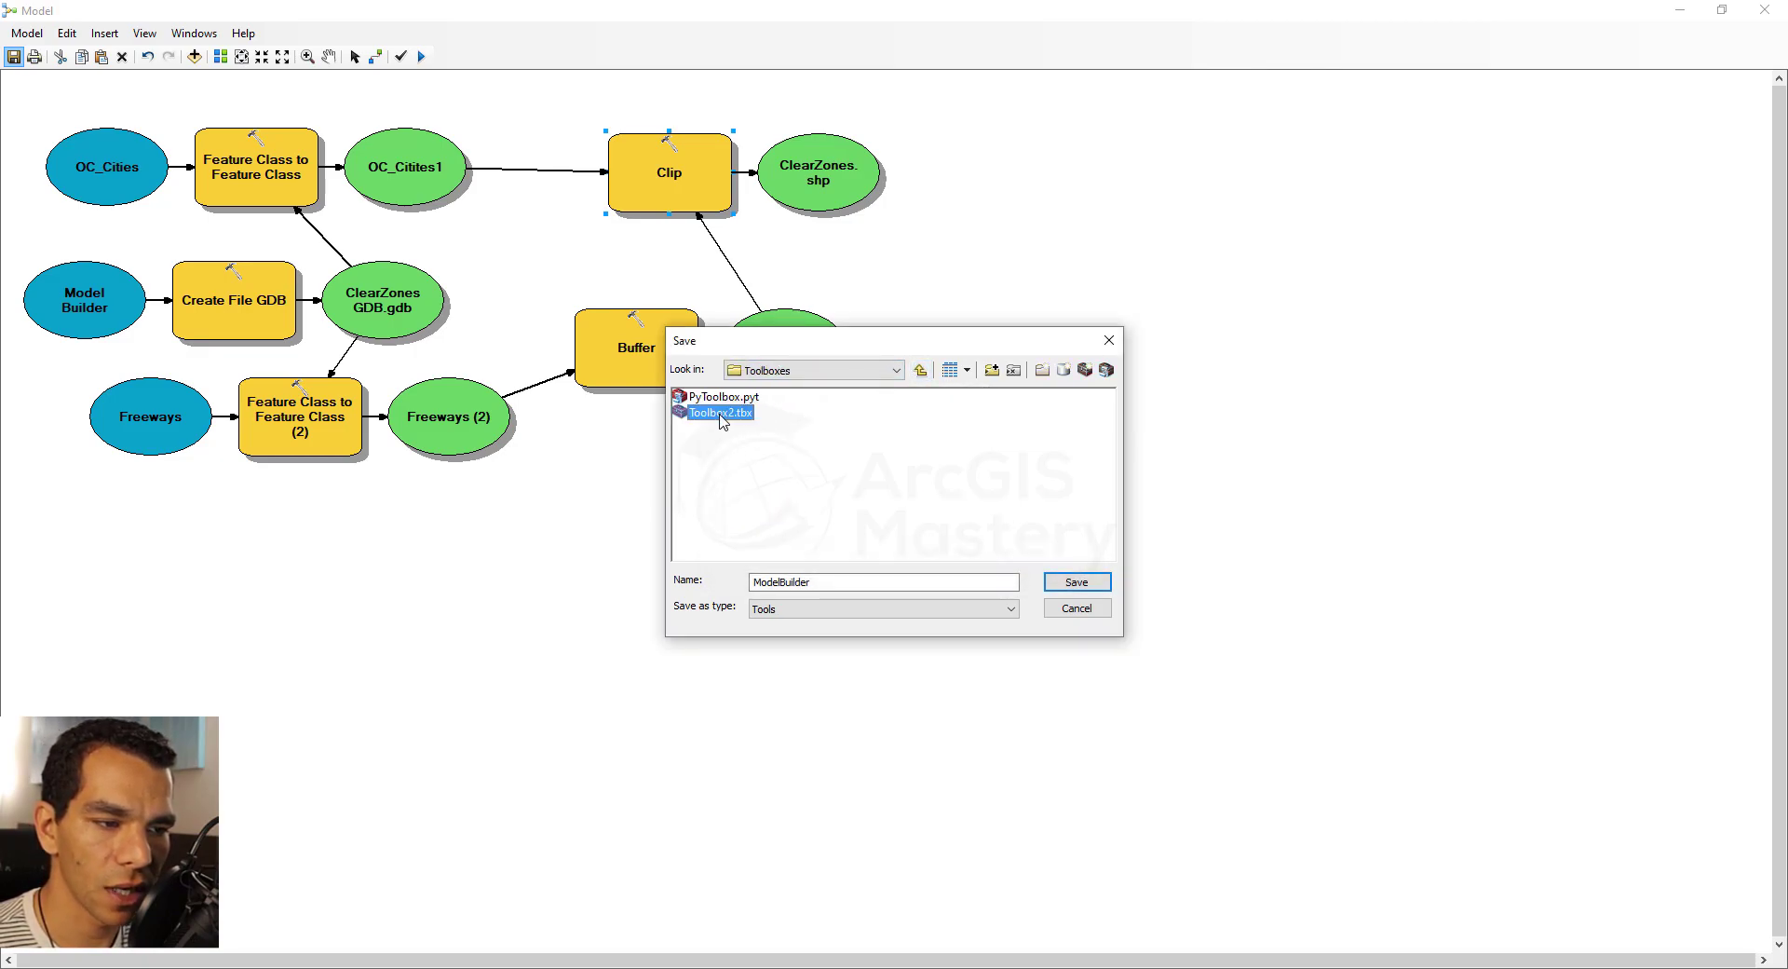
pyautogui.click(1073, 583)
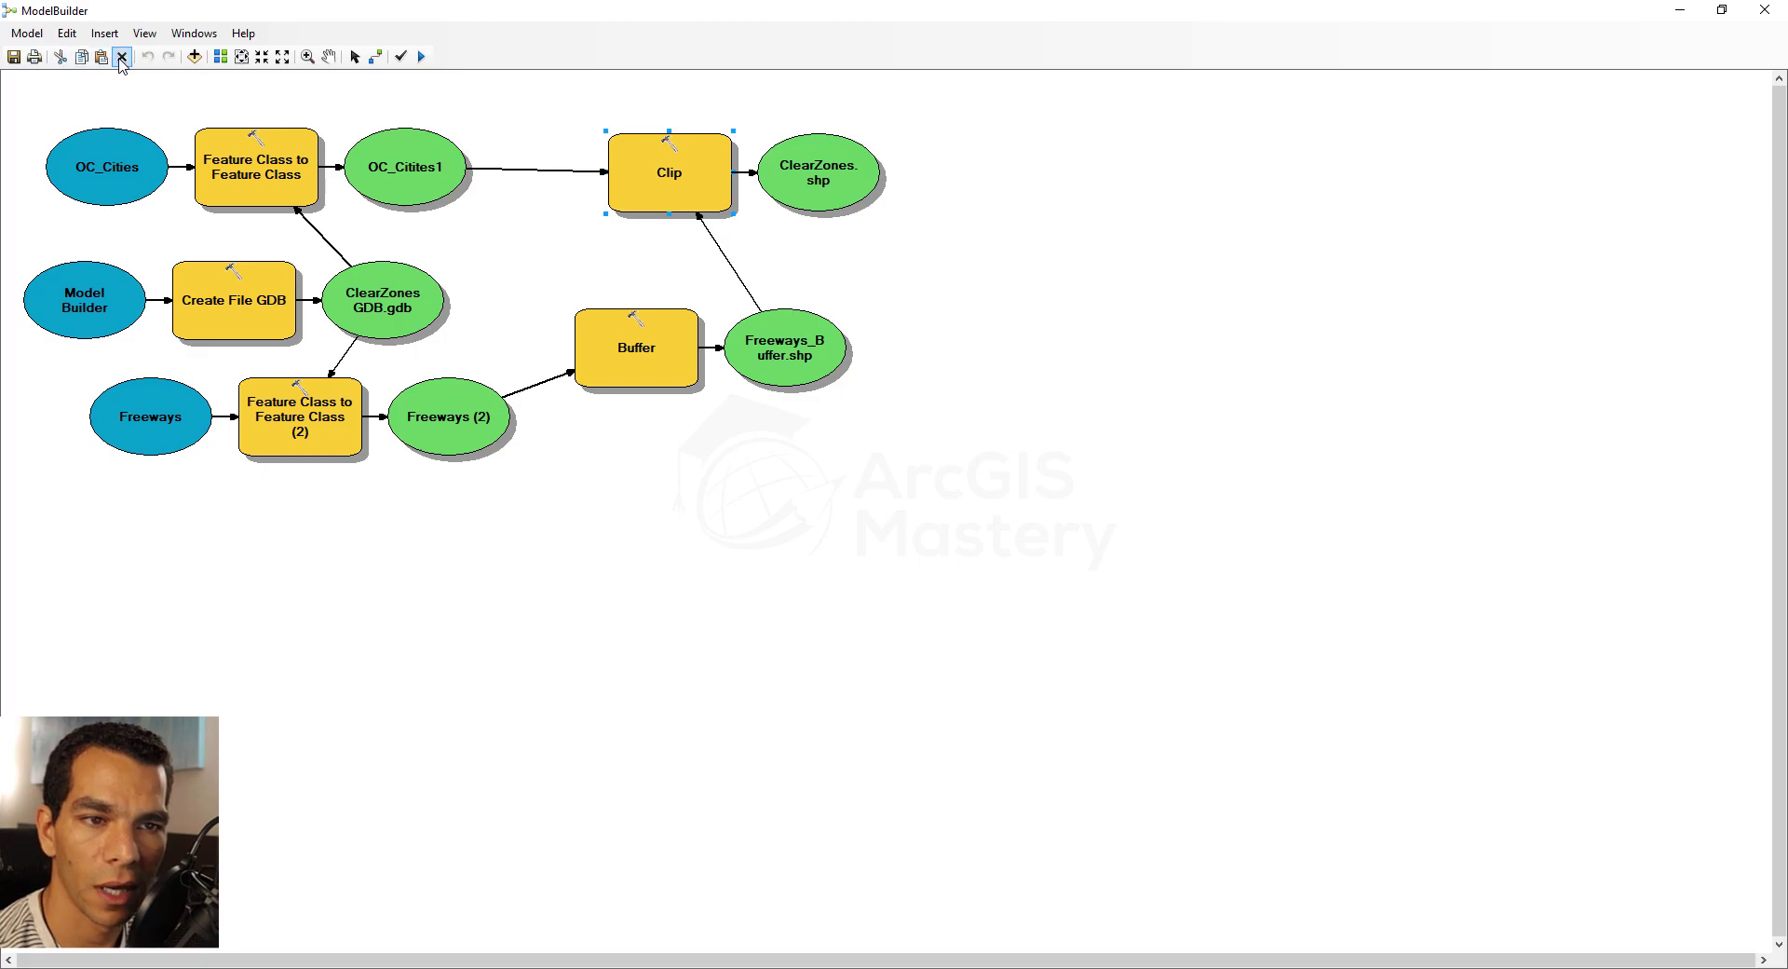
# Step: Check the model's dialog for adding data or tools without adding anything, and fit the whole diagram in view
pyautogui.click(194, 56)
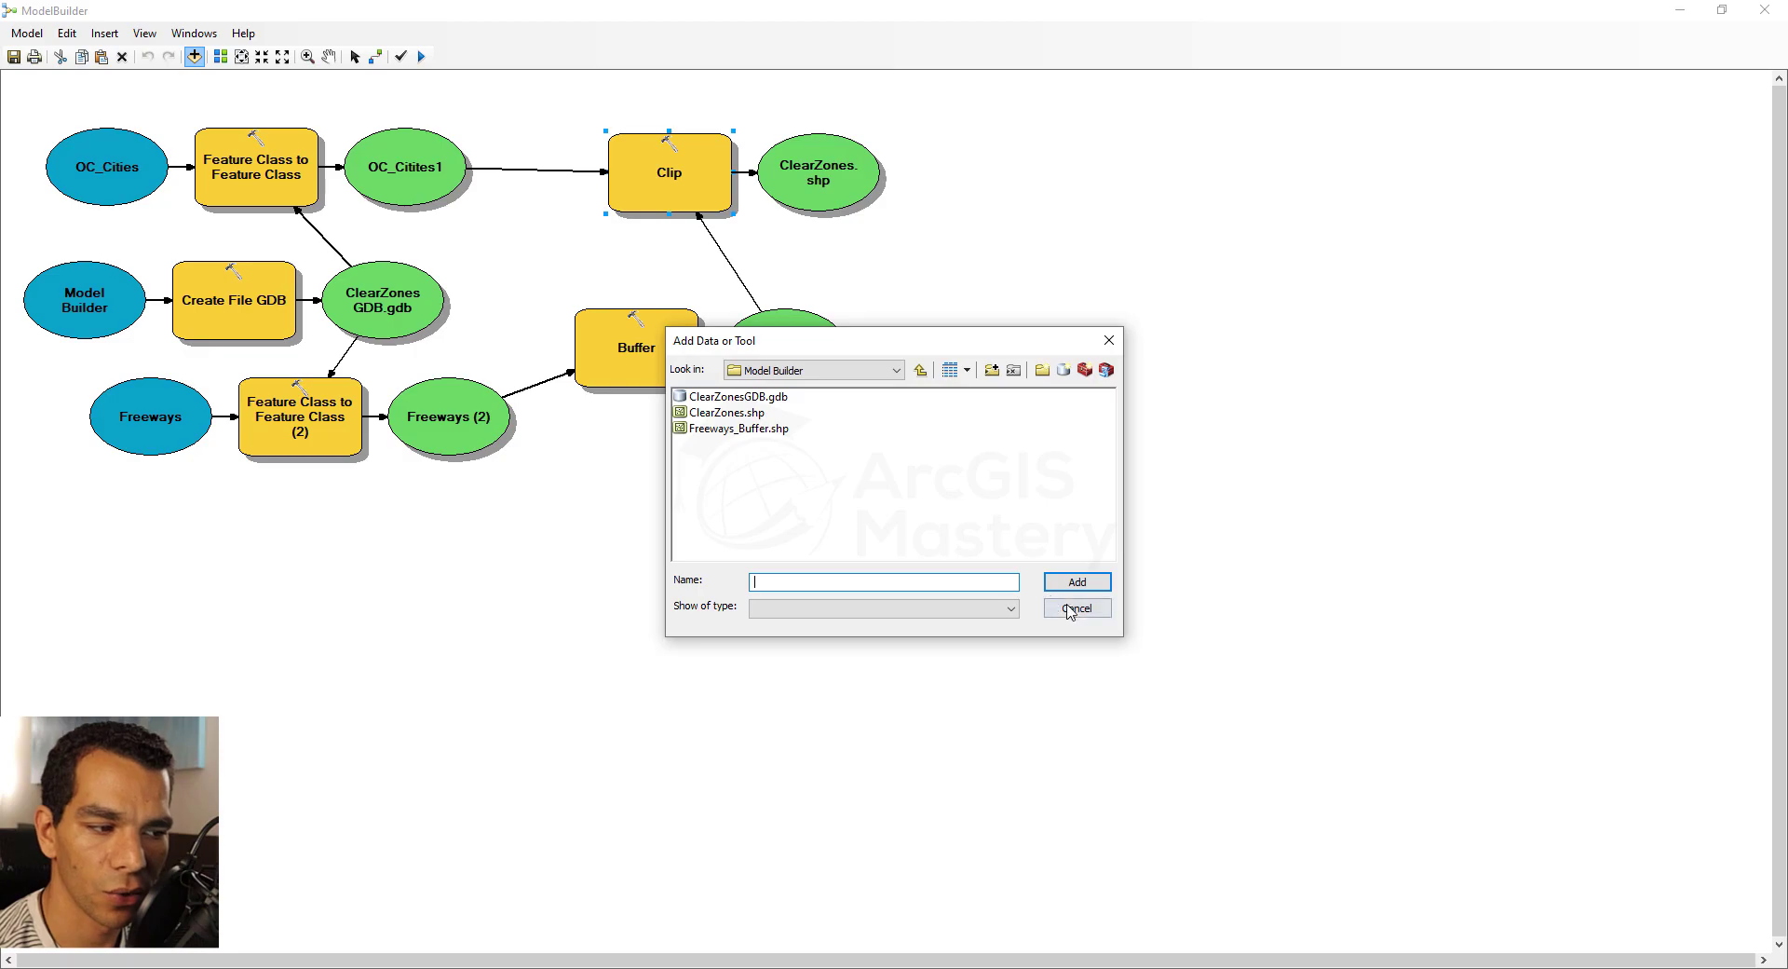
pyautogui.click(1076, 607)
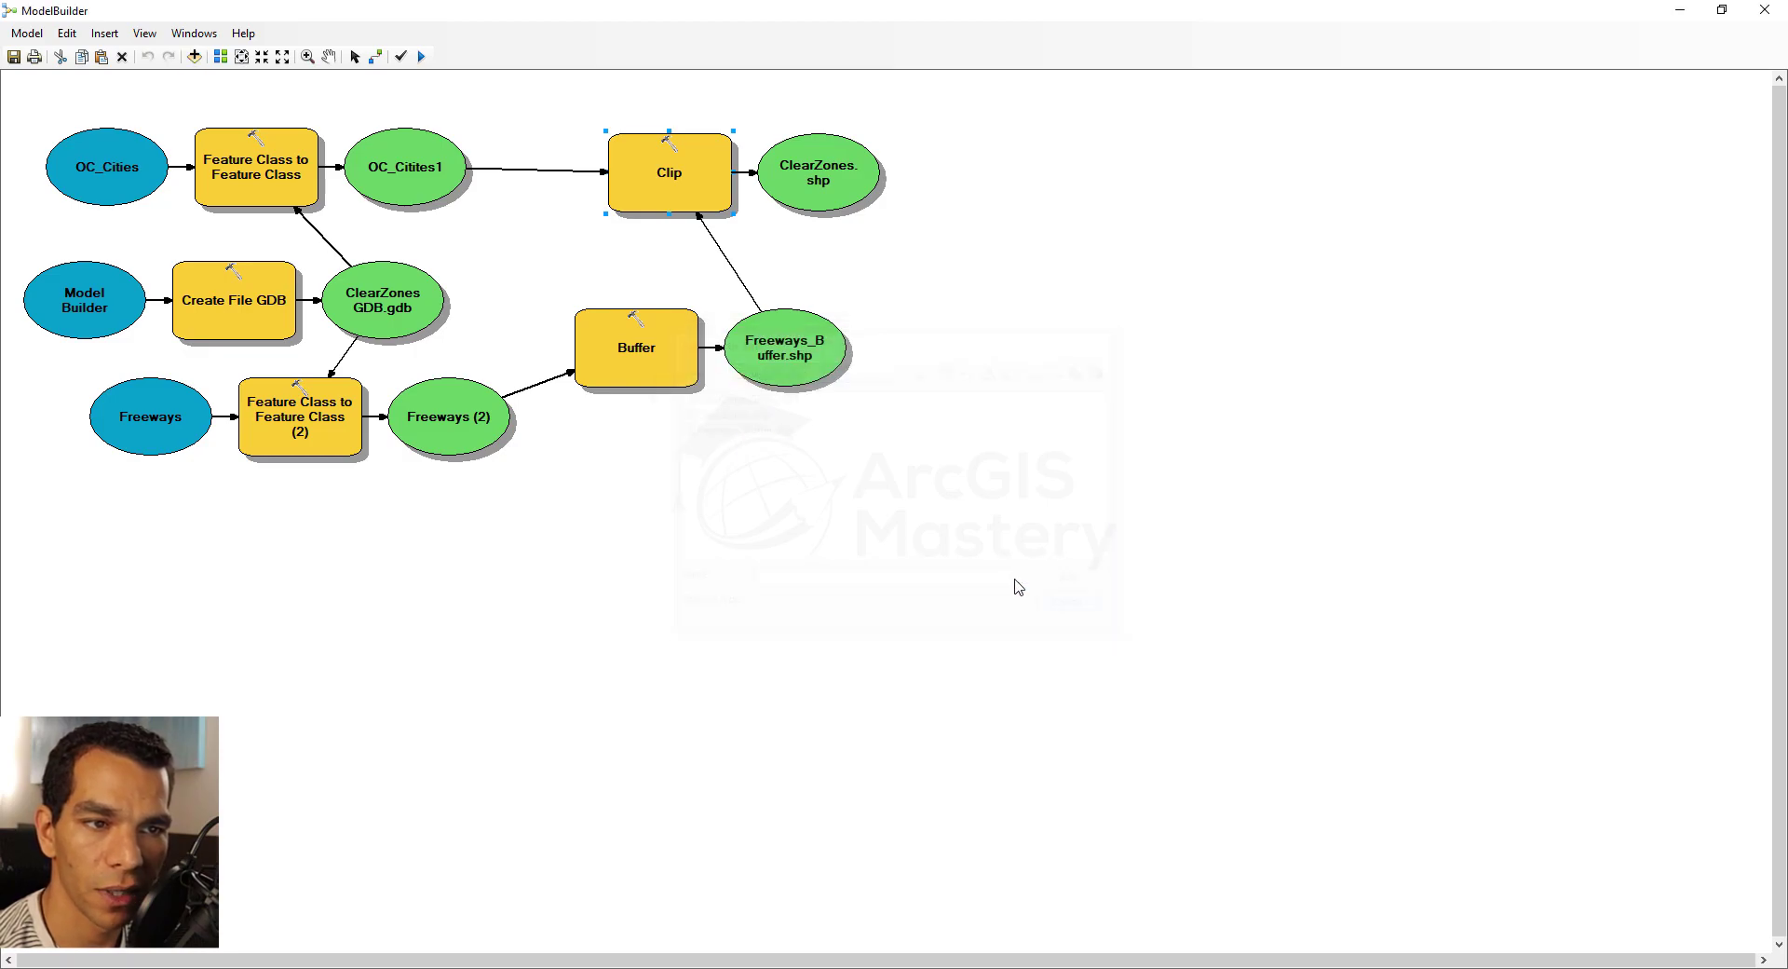
pyautogui.click(242, 57)
pyautogui.click(328, 57)
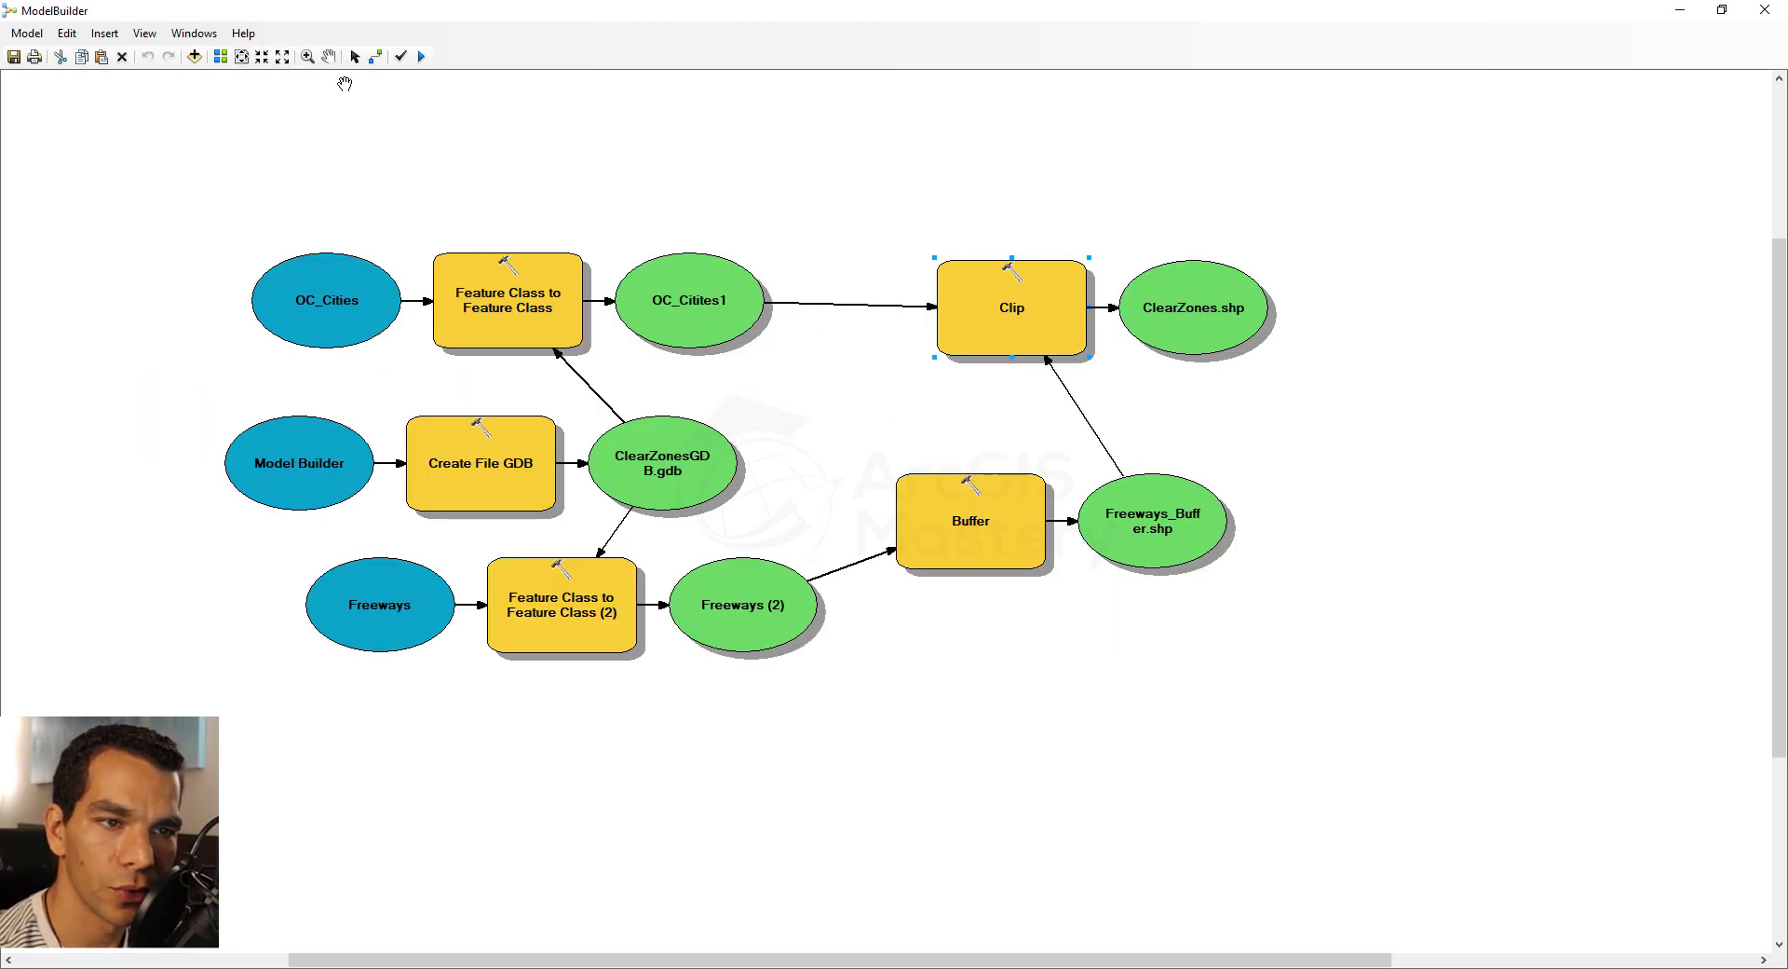
pyautogui.moveTo(518, 223); pyautogui.dragTo(464, 243)
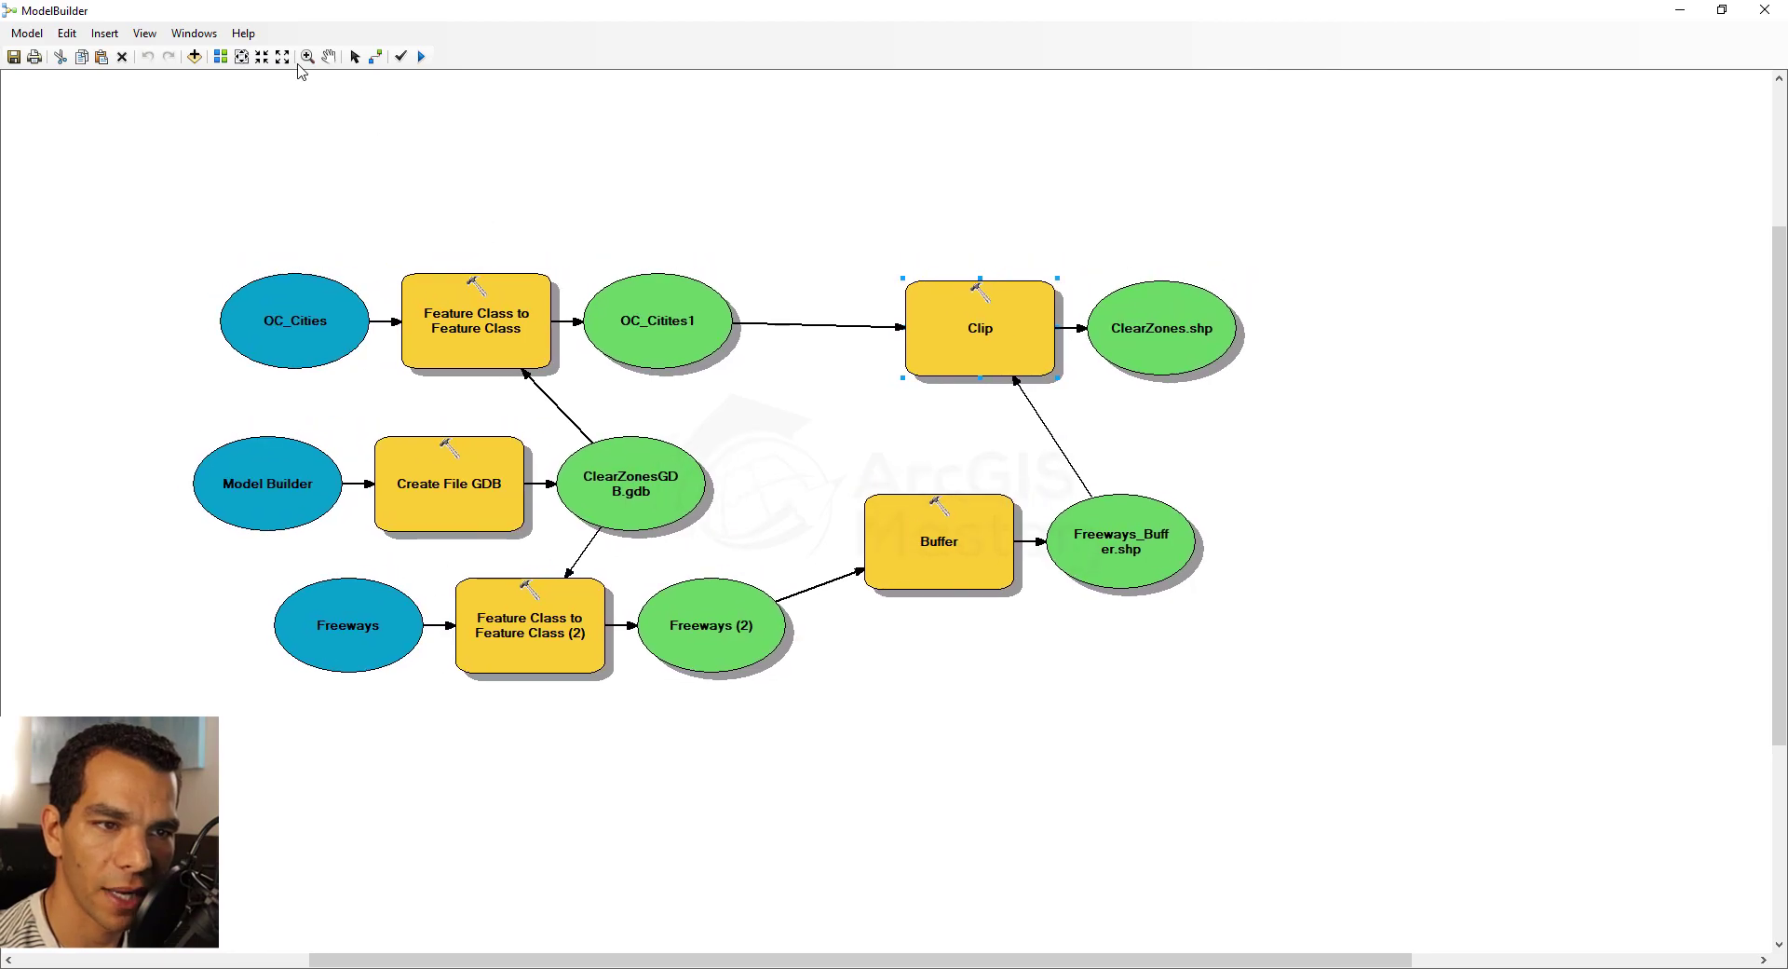
# Step: Examine the path of the OC_Citites1 output and the parameters of the Feature Class to Feature Class tool that produces it
pyautogui.click(354, 56)
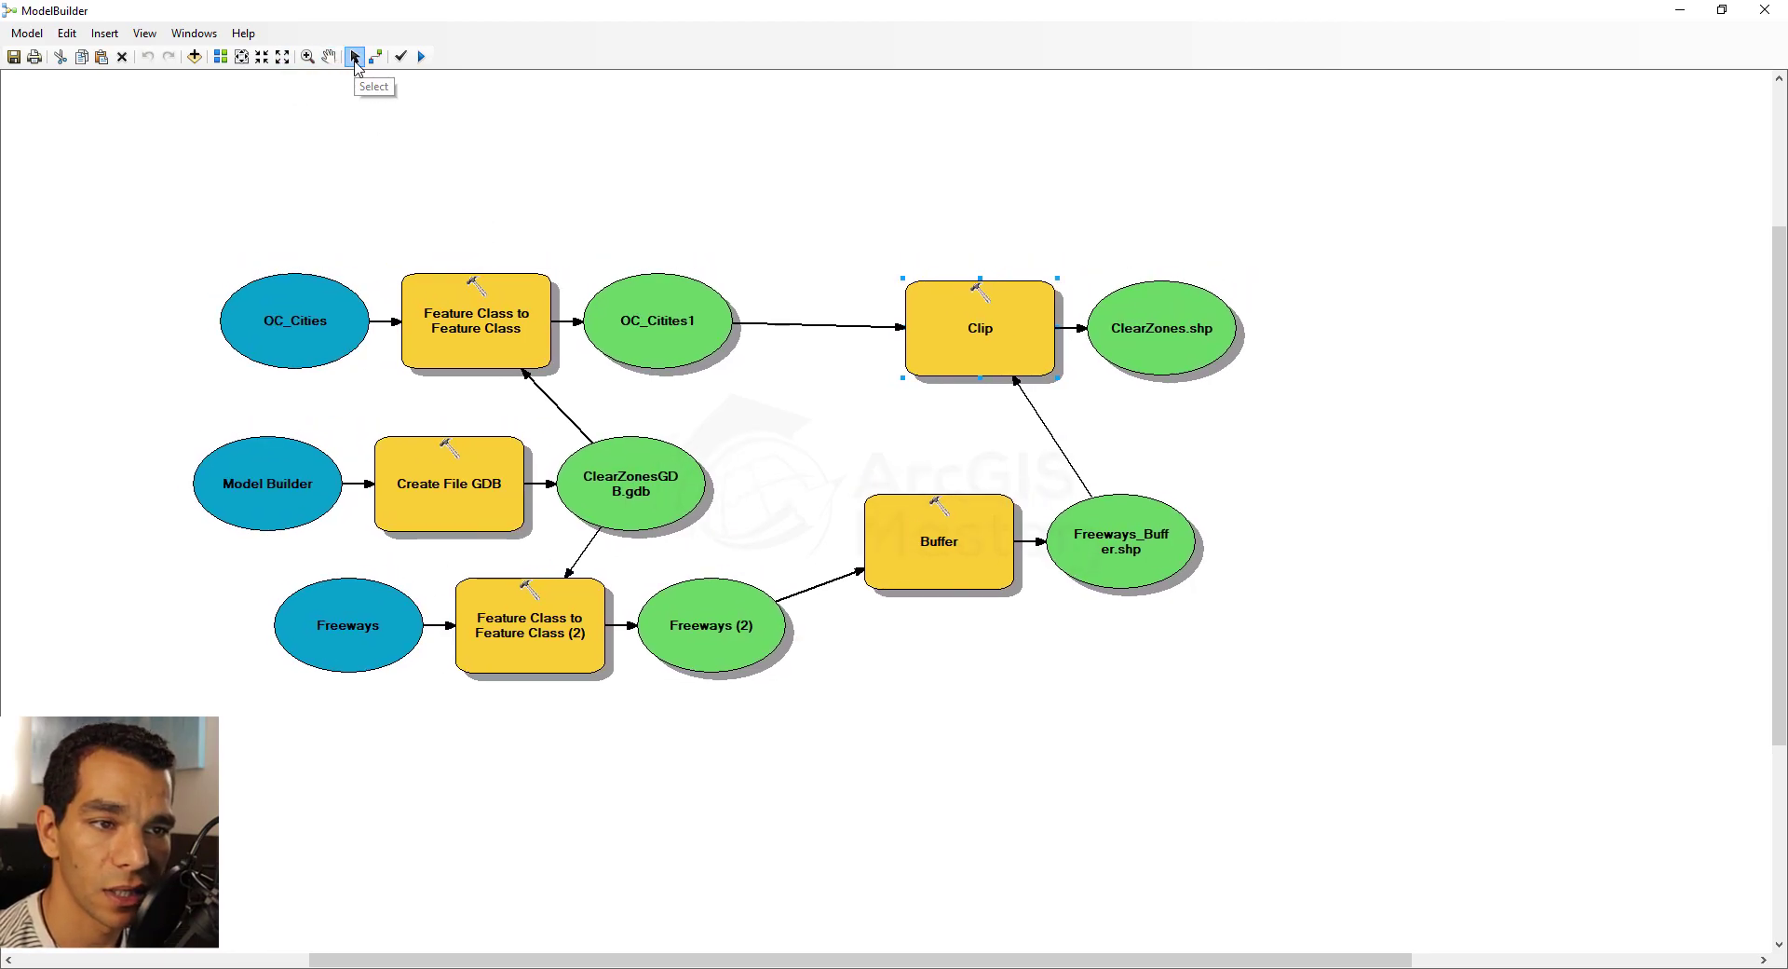
pyautogui.doubleClick(655, 322)
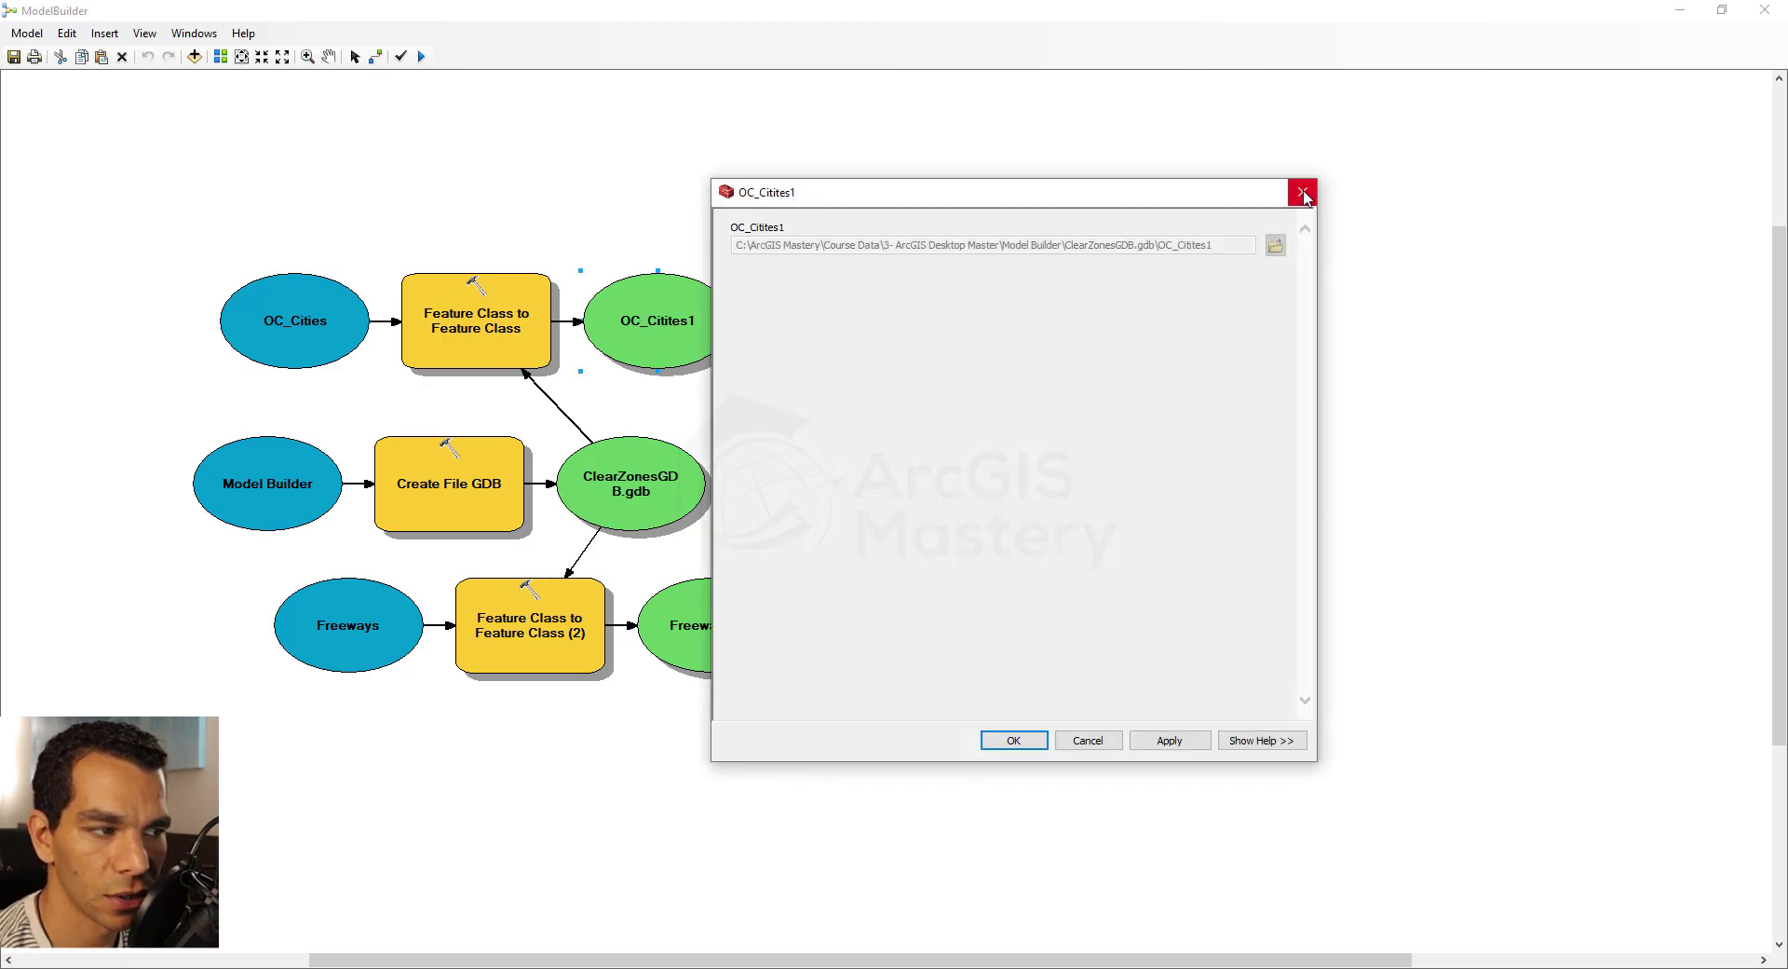
pyautogui.click(1304, 189)
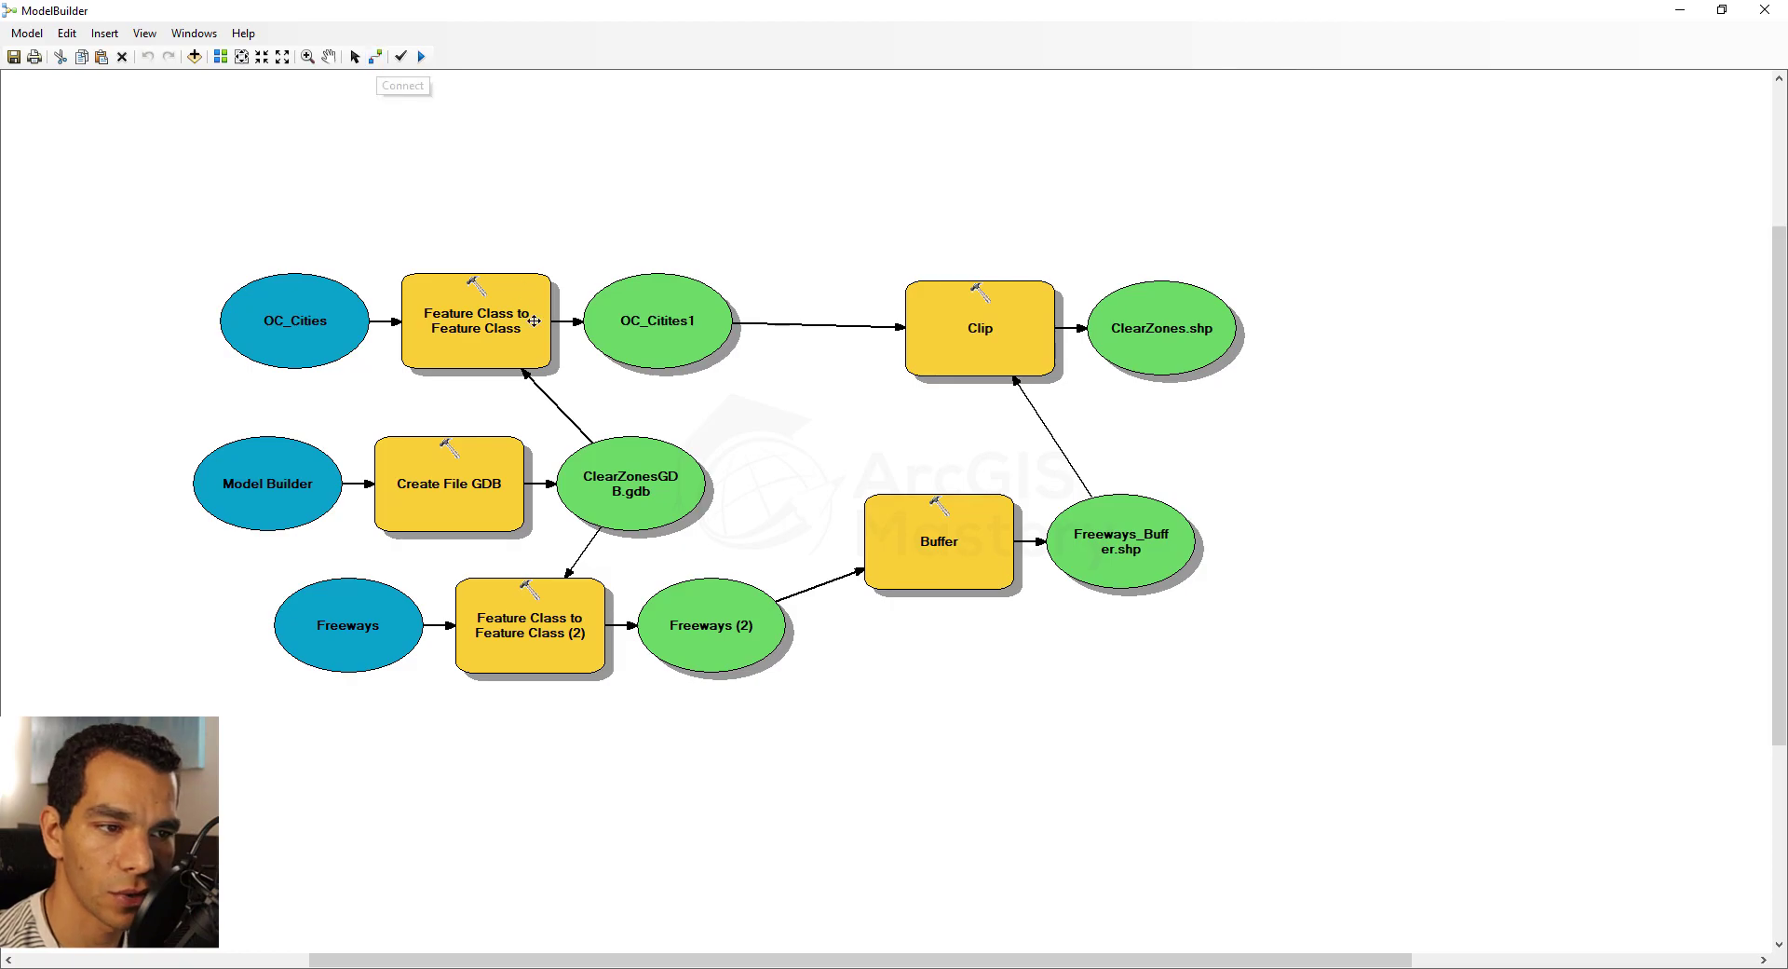
pyautogui.moveTo(487, 319)
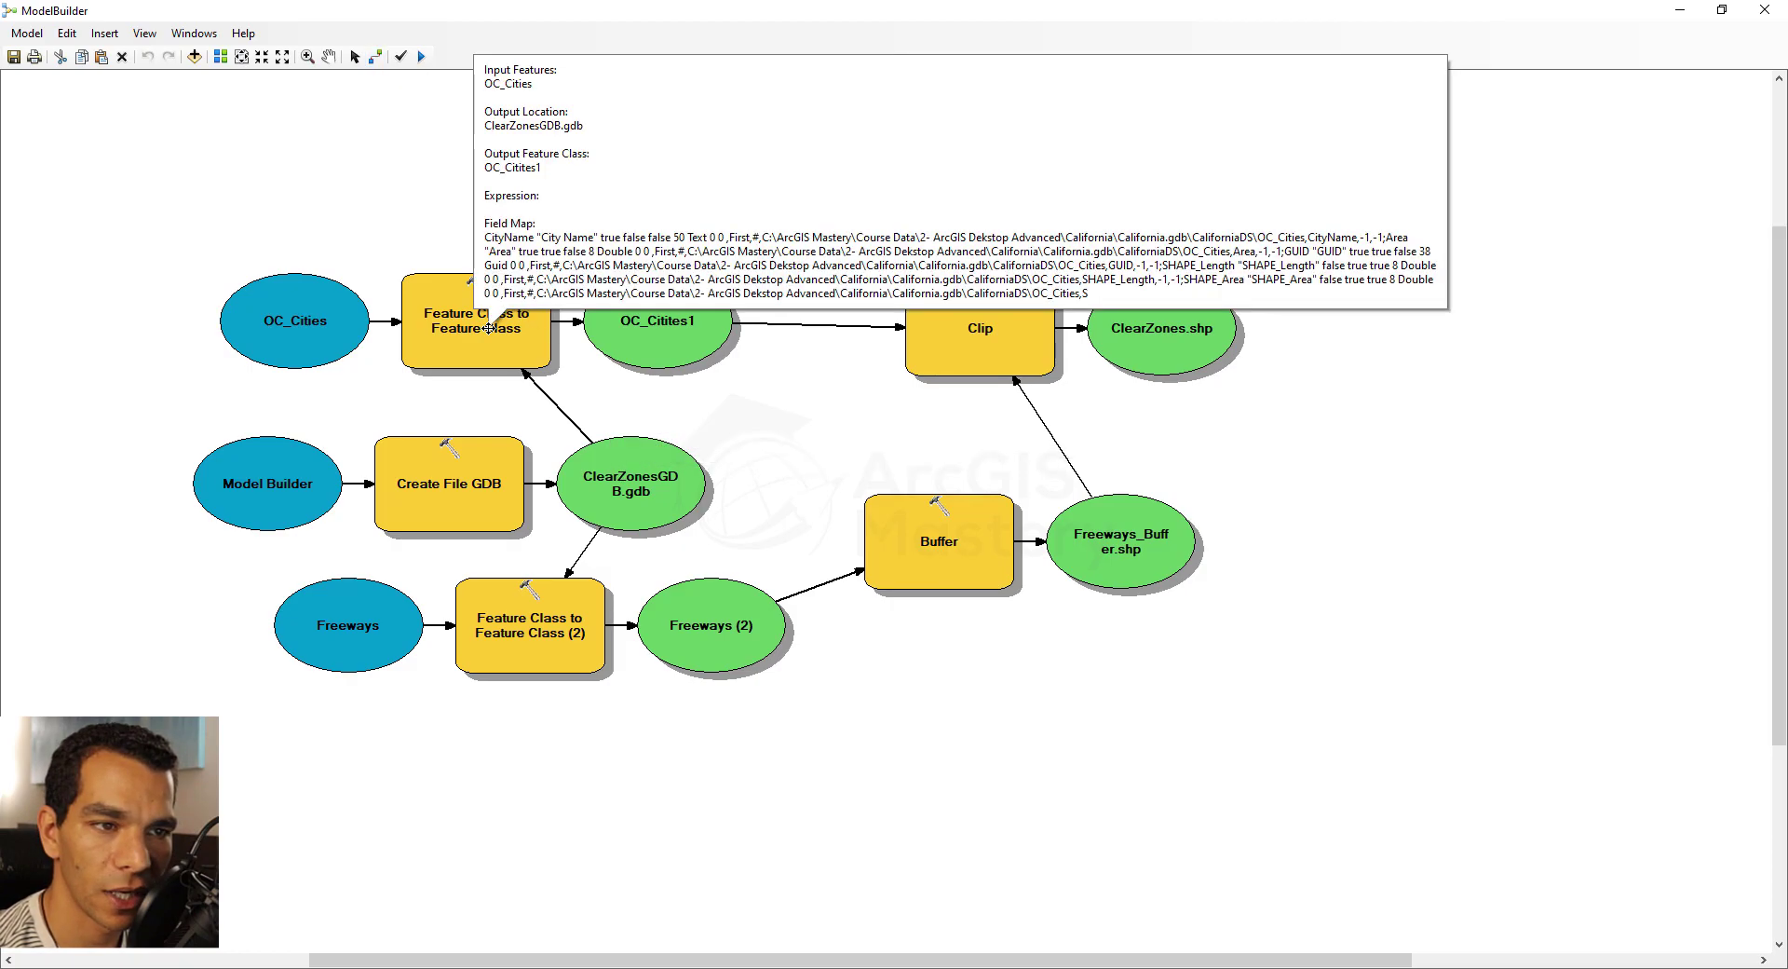